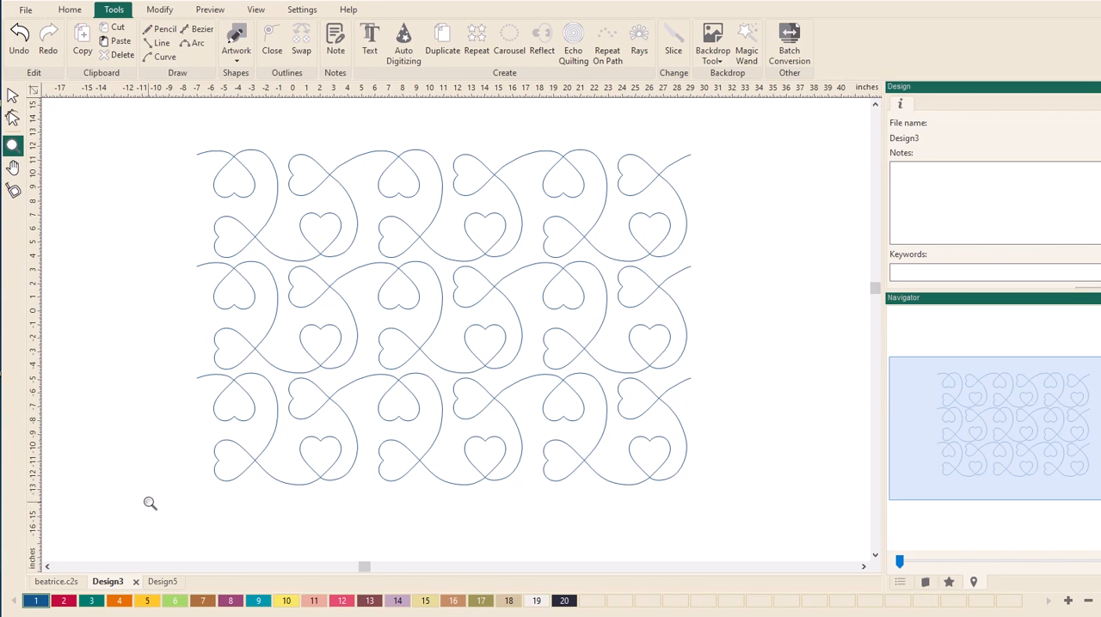
- In Design5, draw a heart artwork outline about 2.72 in wide in the upper-left part of the rectangle
click(65, 586)
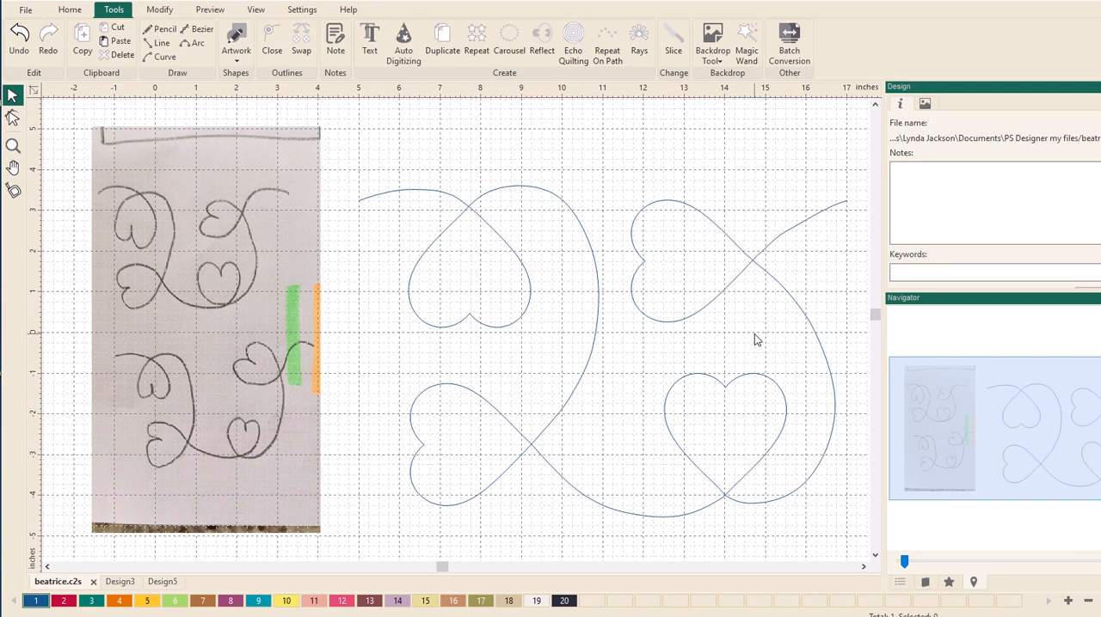
click(162, 582)
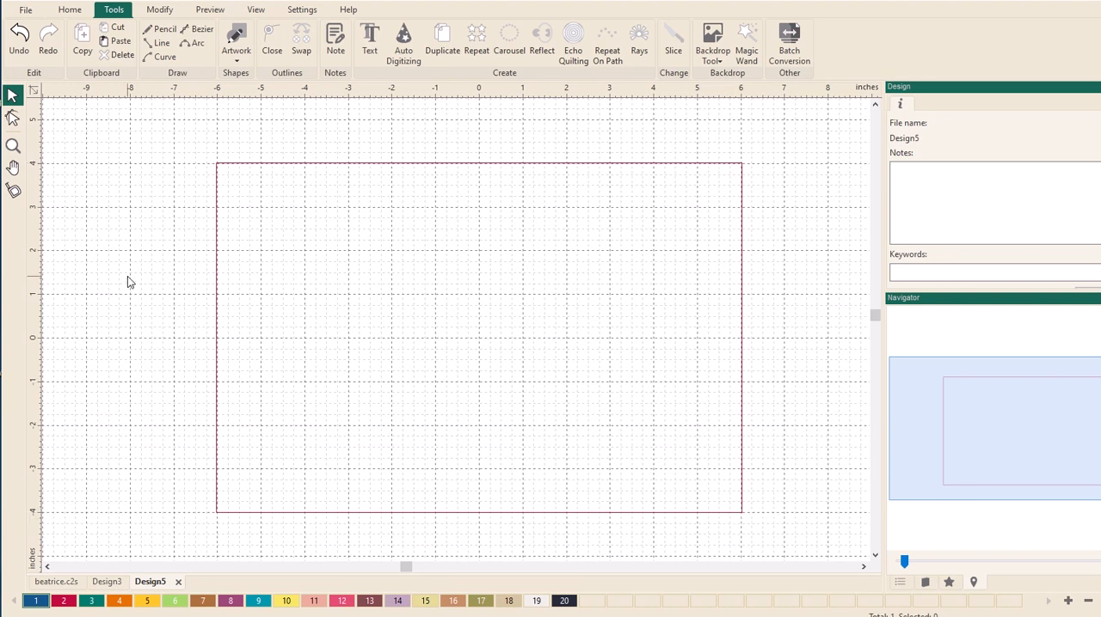
click(239, 52)
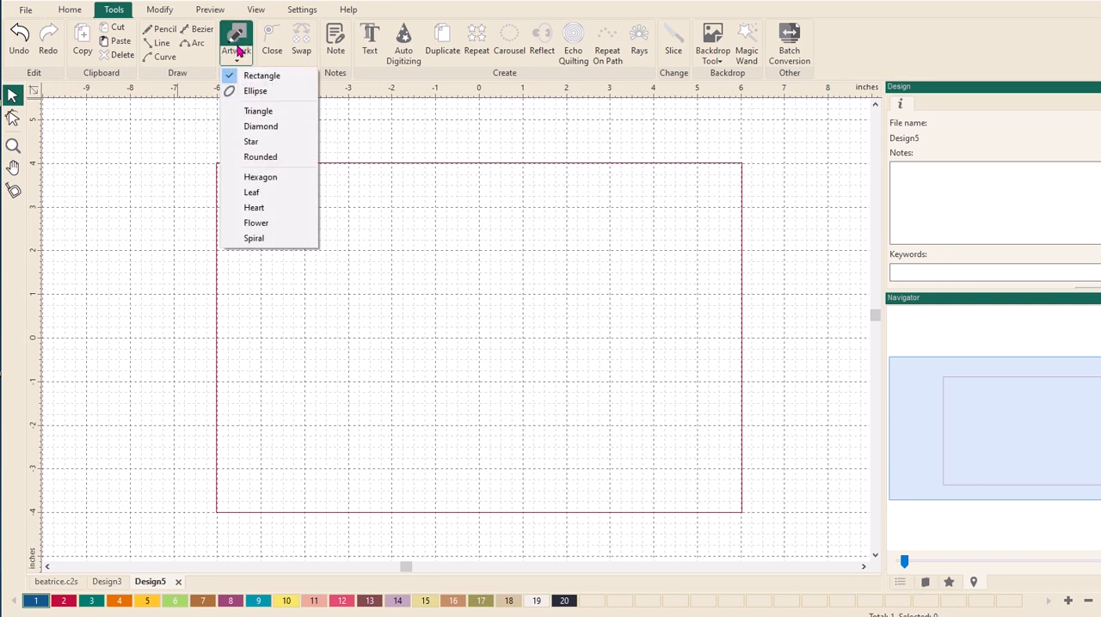
click(249, 208)
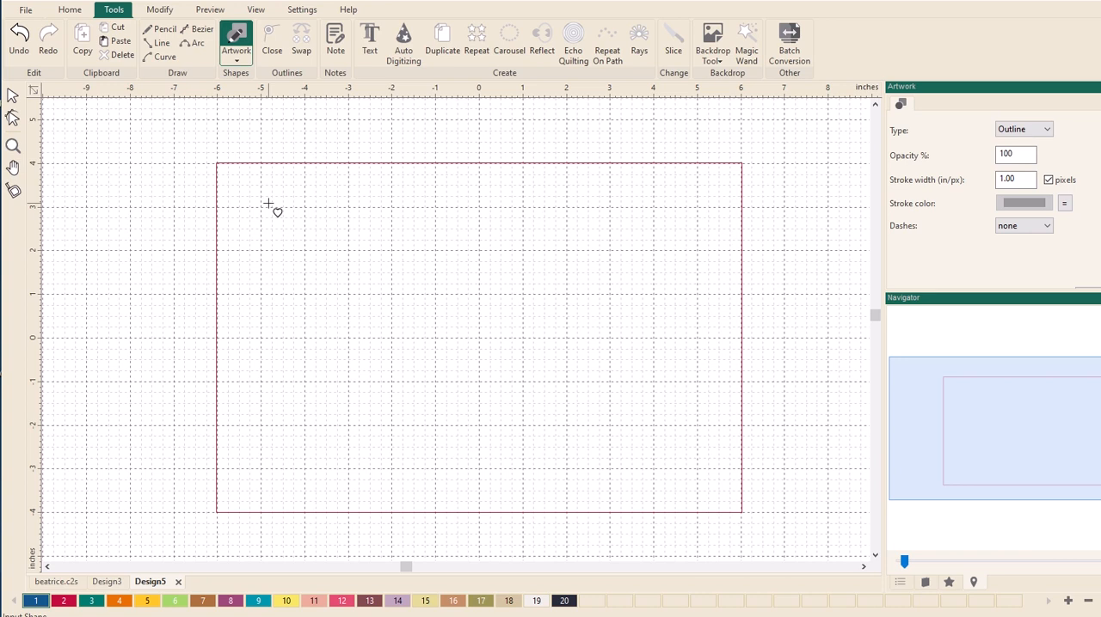
drag(268, 203, 387, 308)
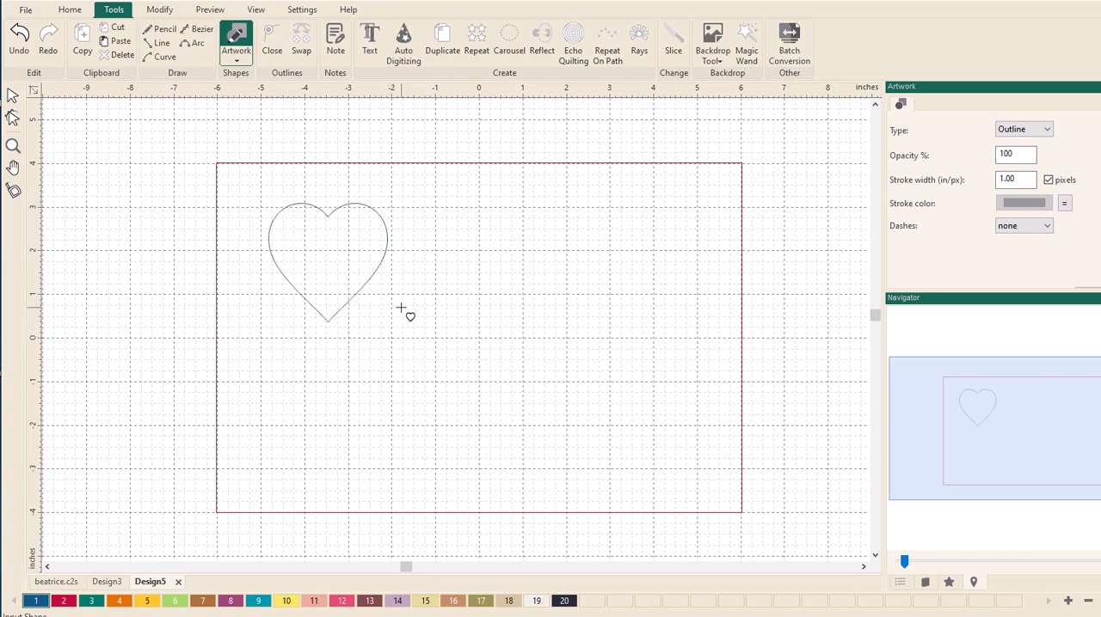
- Resize the heart to a width of 3 in with its aspect ratio maintained
click(12, 94)
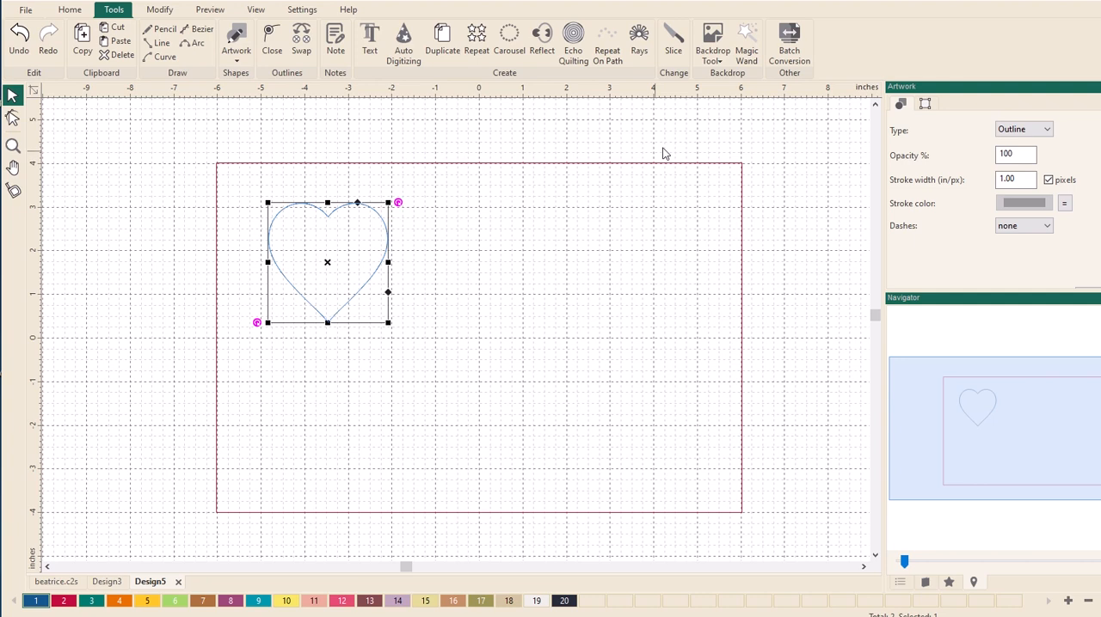
click(924, 104)
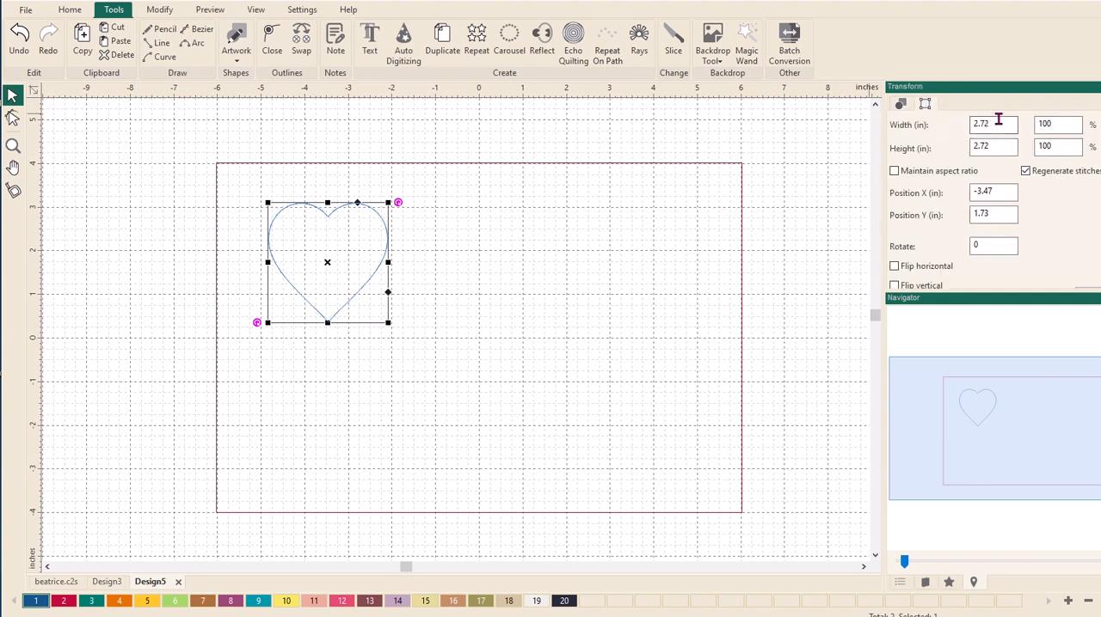
click(895, 172)
drag(998, 125, 962, 127)
text(3)
key(Return)
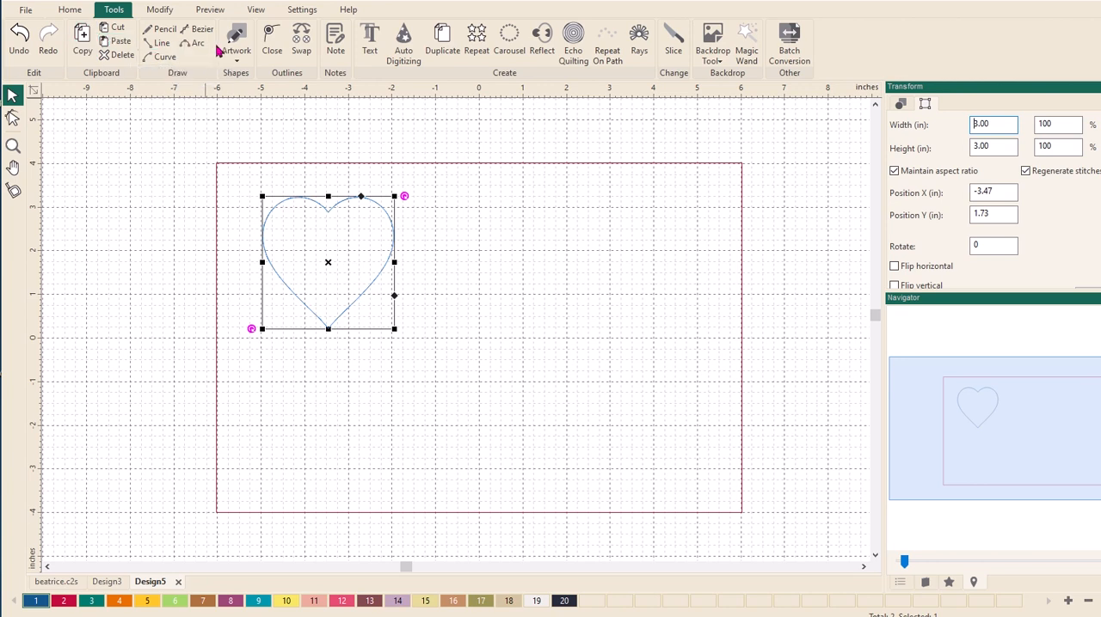
- Apply Flip Horizontal to the heart so that its tip points up
click(159, 10)
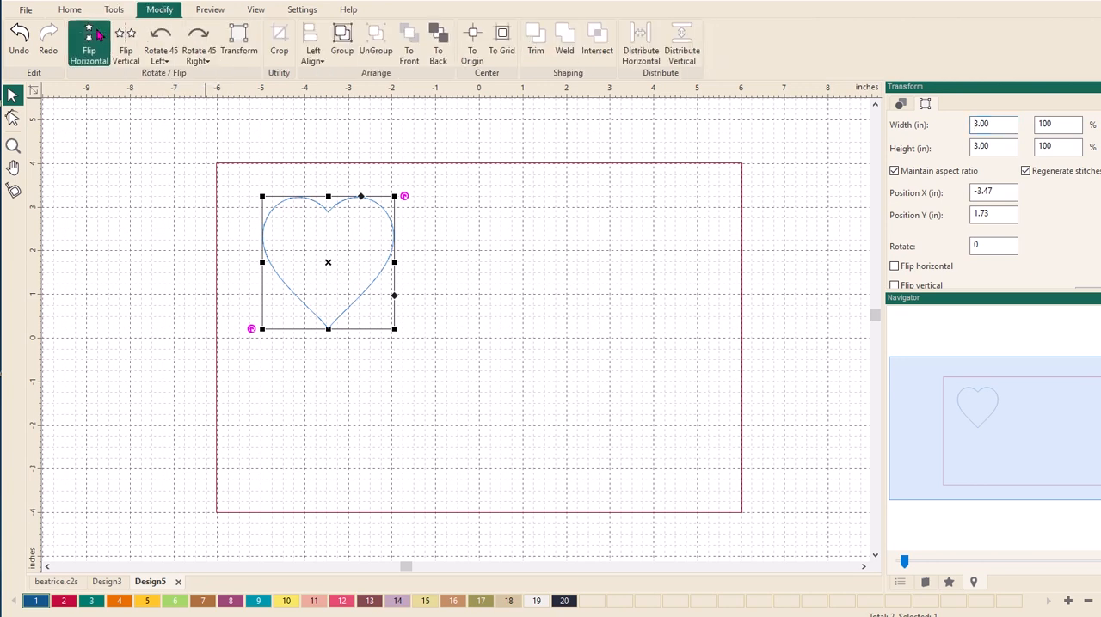
click(94, 36)
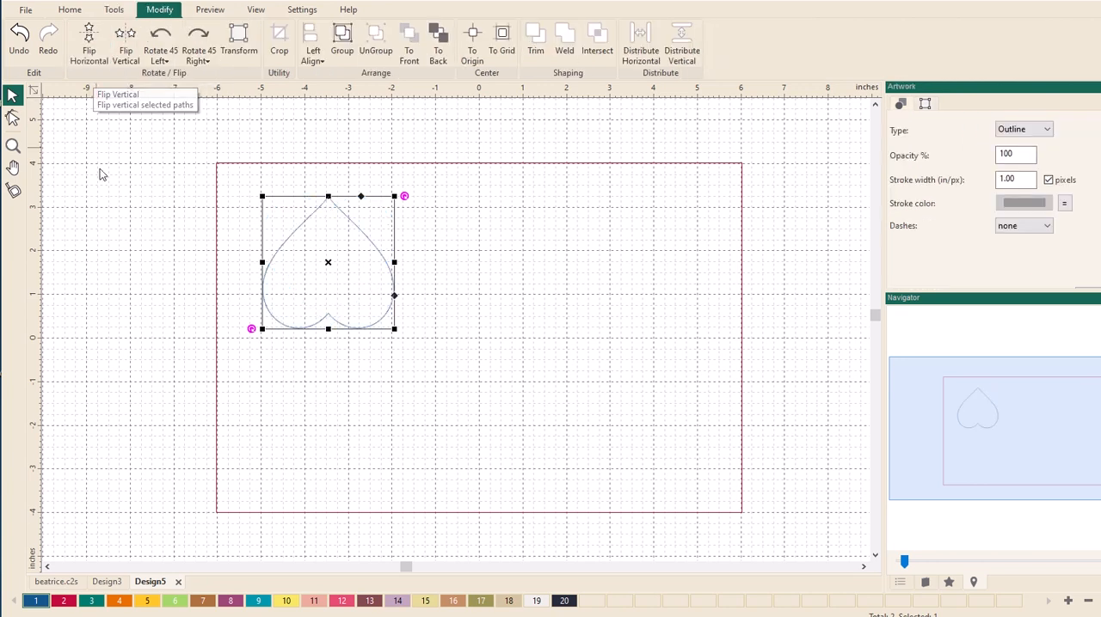
click(239, 256)
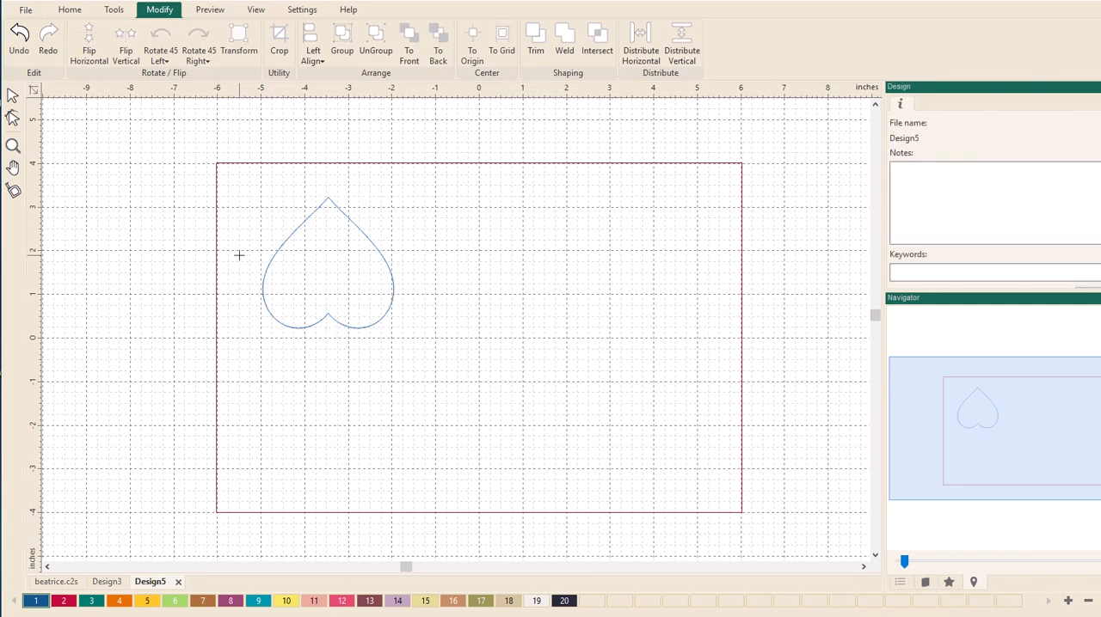
- Place a copy of the upside-down heart below the original and rotate it 90 degrees right so its tip points right
click(12, 94)
click(305, 223)
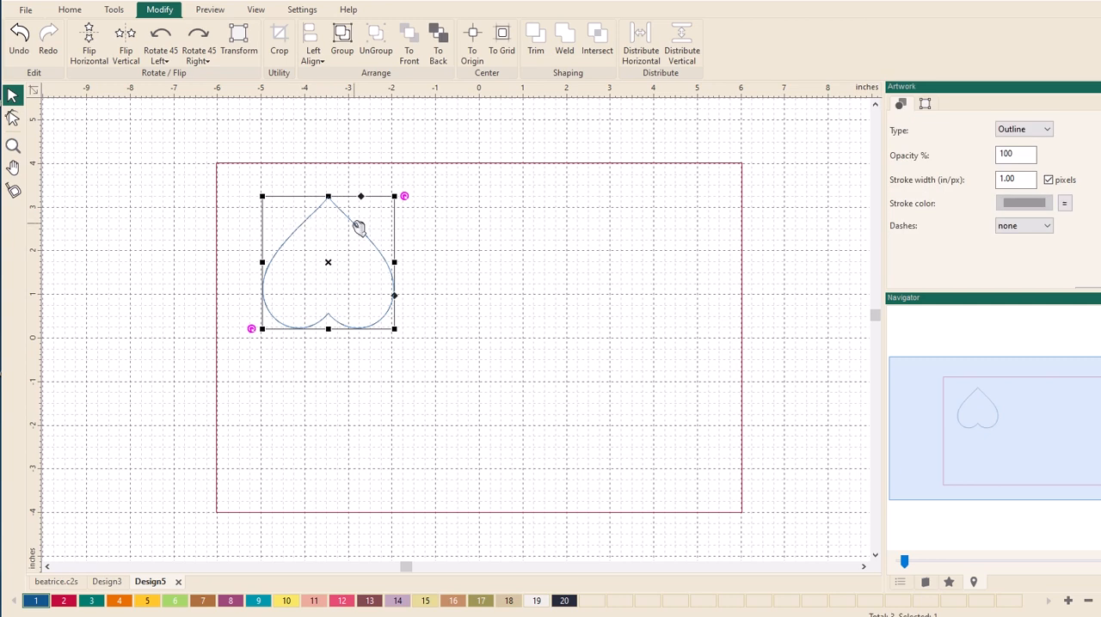
drag(359, 227, 369, 377)
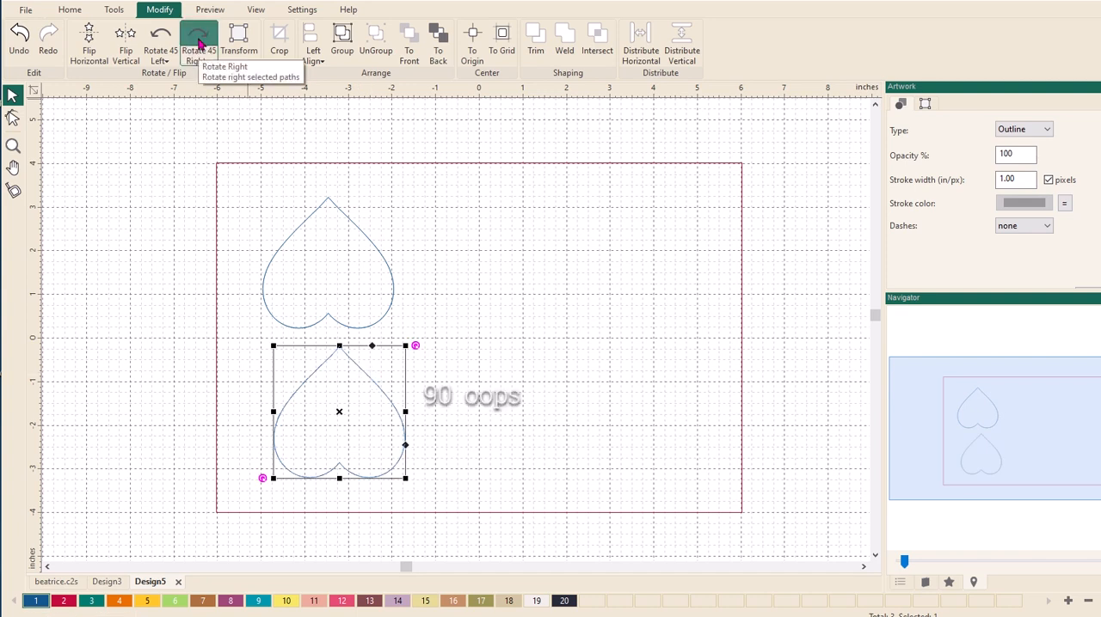
click(199, 52)
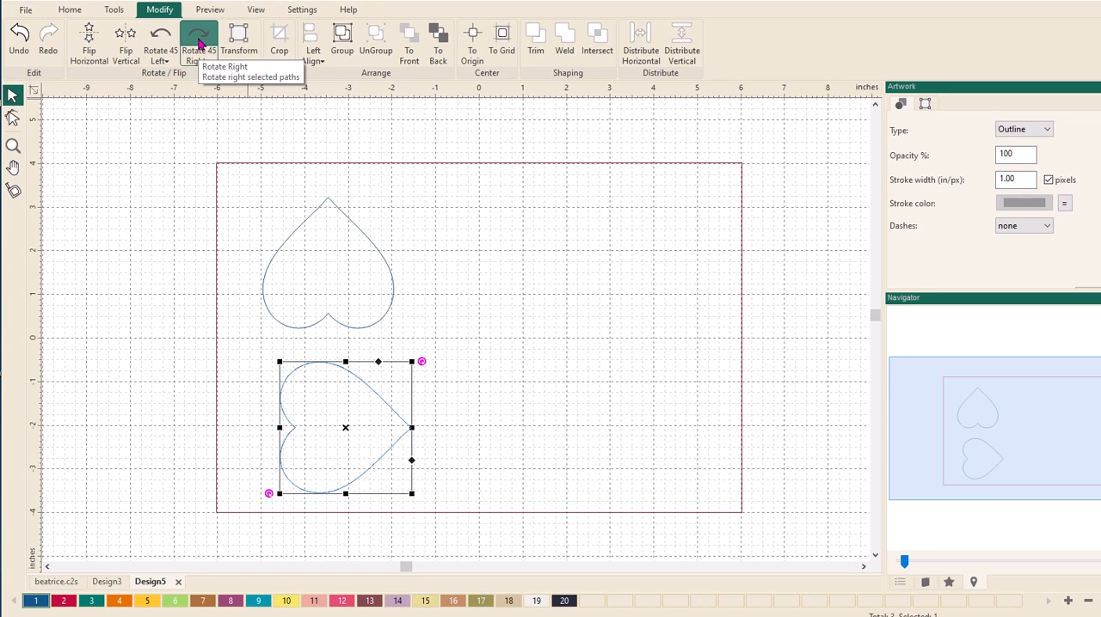
- Place two copies of the sideways heart in the right half of the rectangle, one above the other
key(Escape)
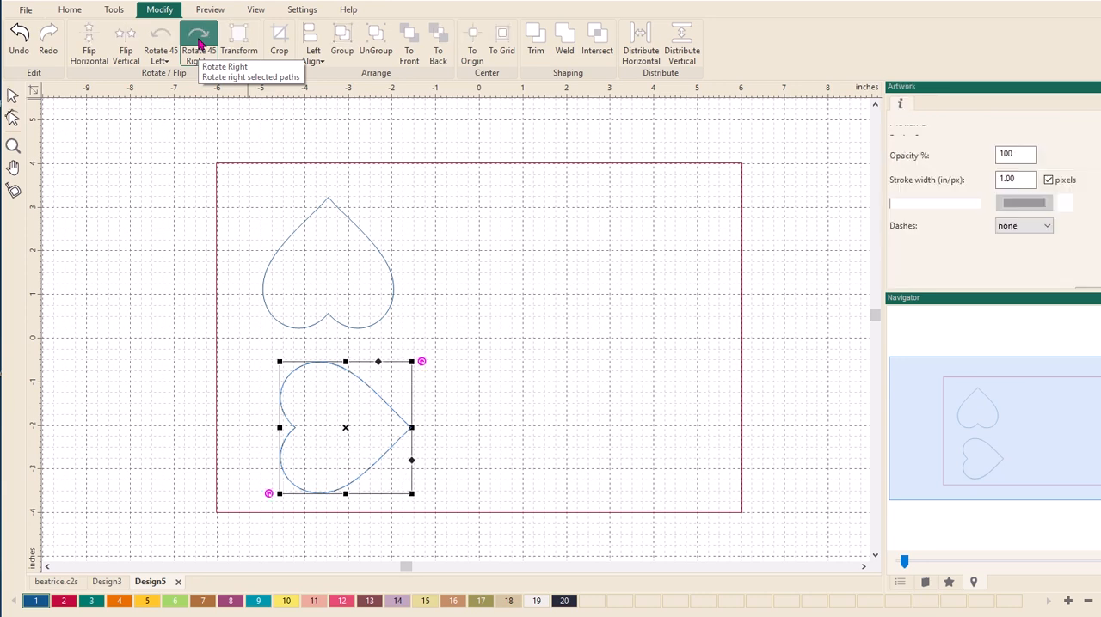
drag(352, 378, 573, 207)
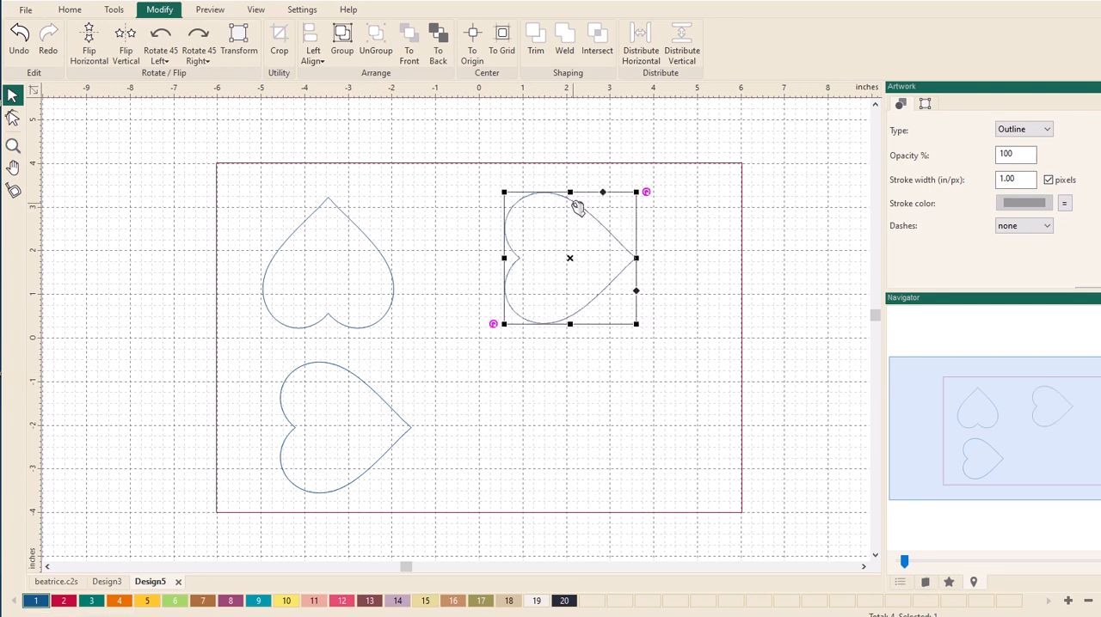
key(ctrl+v)
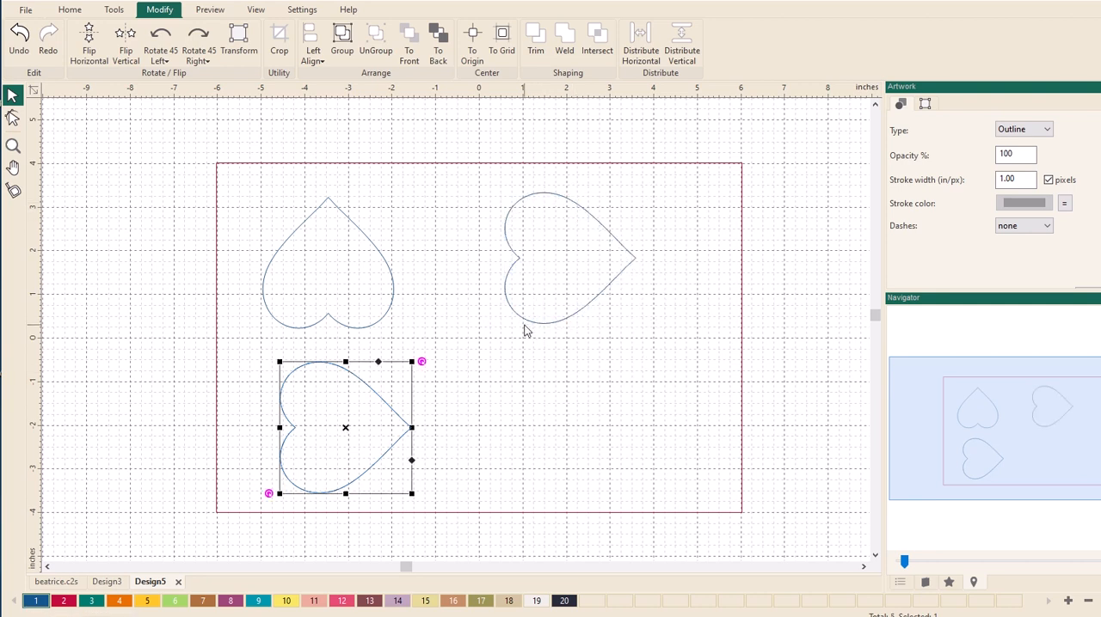
drag(387, 398, 597, 381)
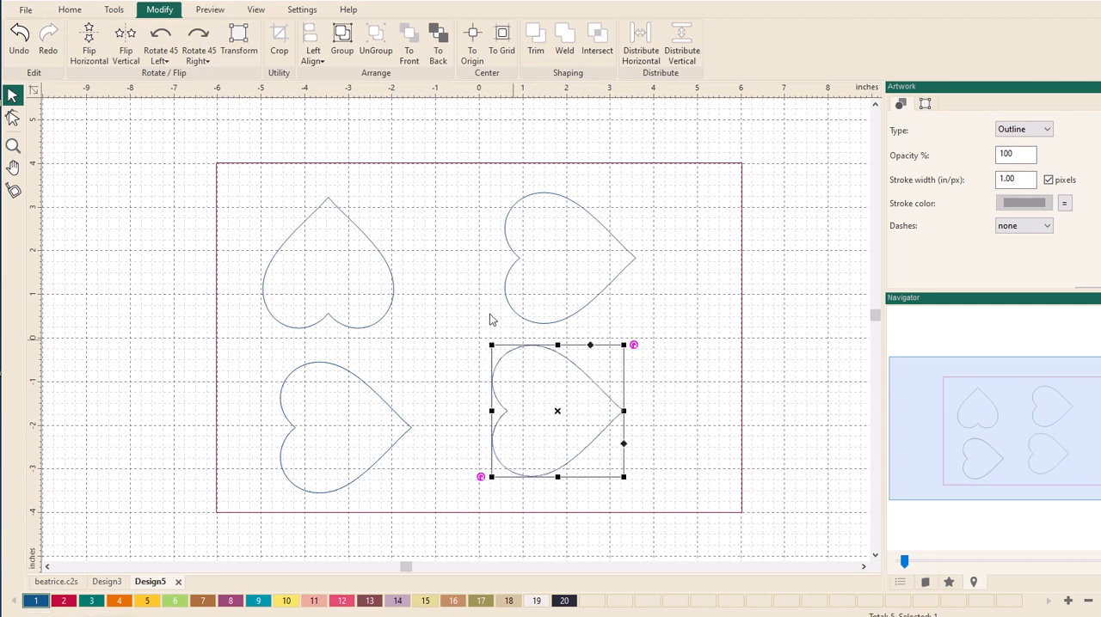
- Rotate the lower-right heart 90 degrees right, shift it about 1.1 in right, and move the upper-right heart slightly up
click(213, 43)
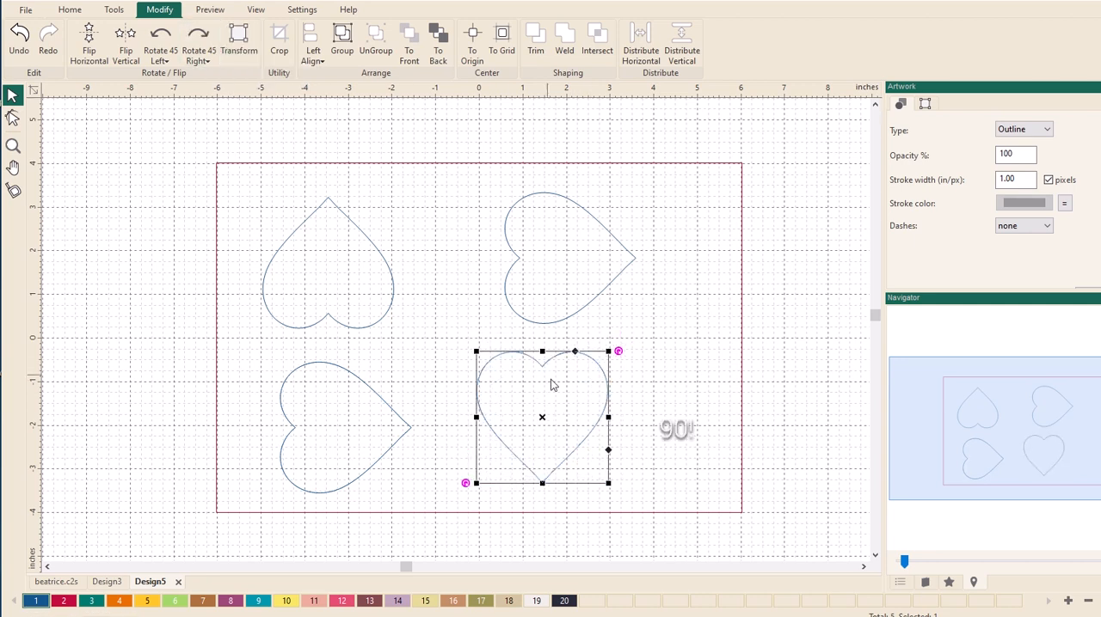
drag(598, 369, 648, 368)
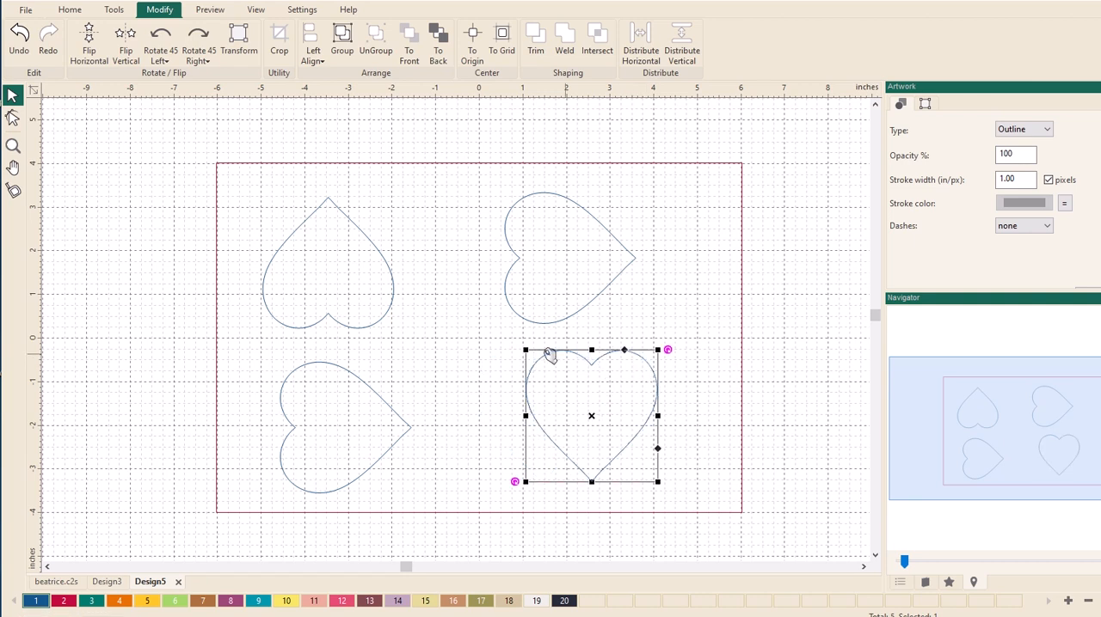
click(568, 203)
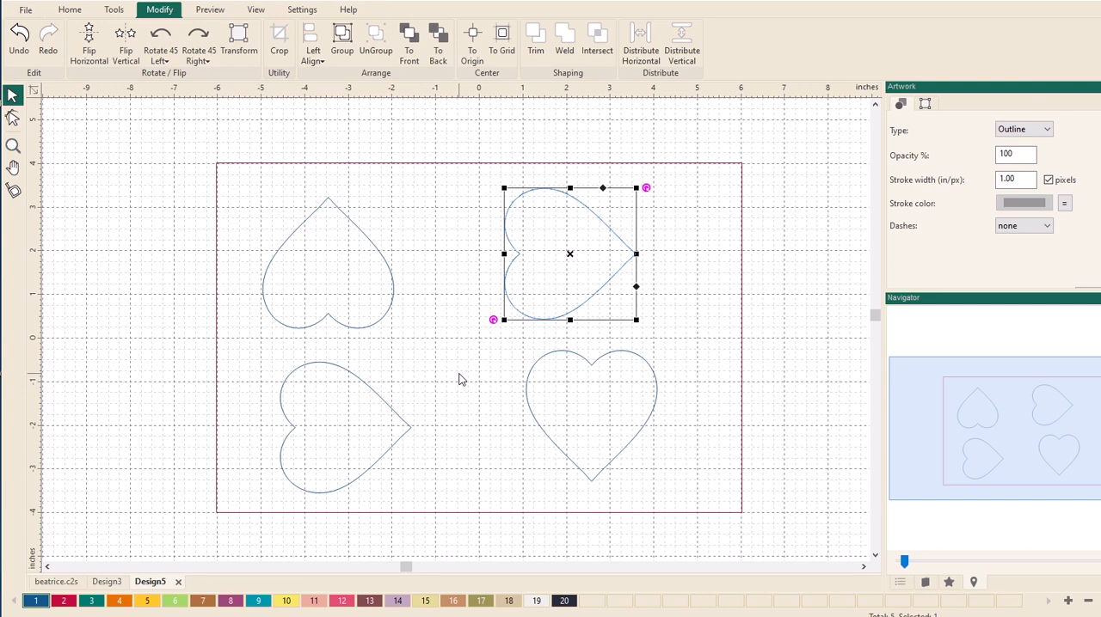
click(190, 319)
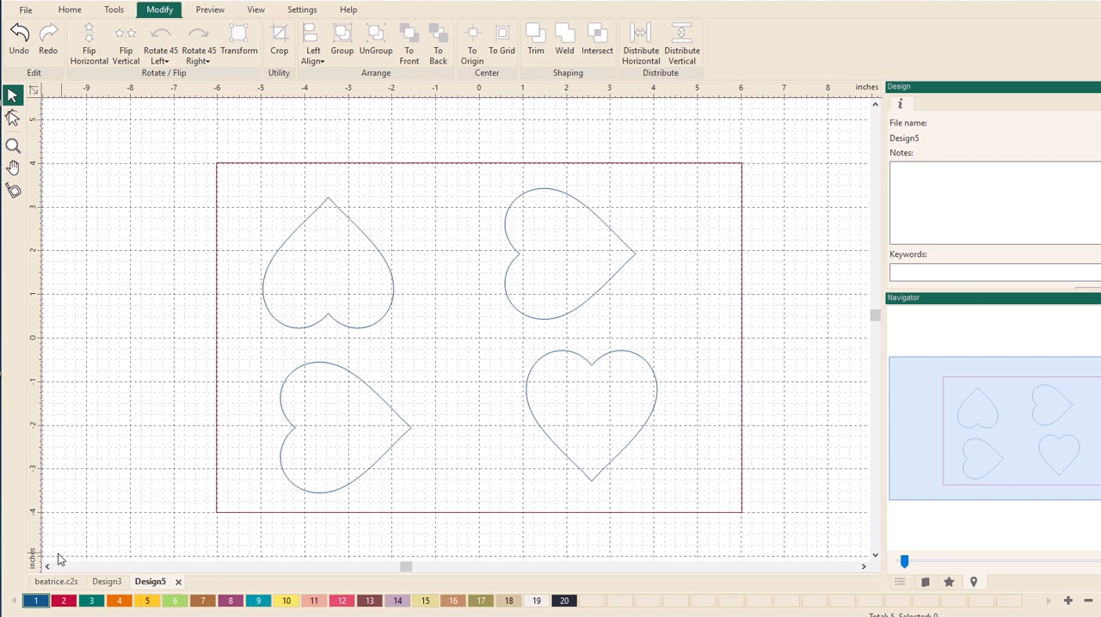
- Draw a three-point arched curve in Design5 from the rectangle's left edge near 3 in to just beside the upper-left heart's tip
click(105, 582)
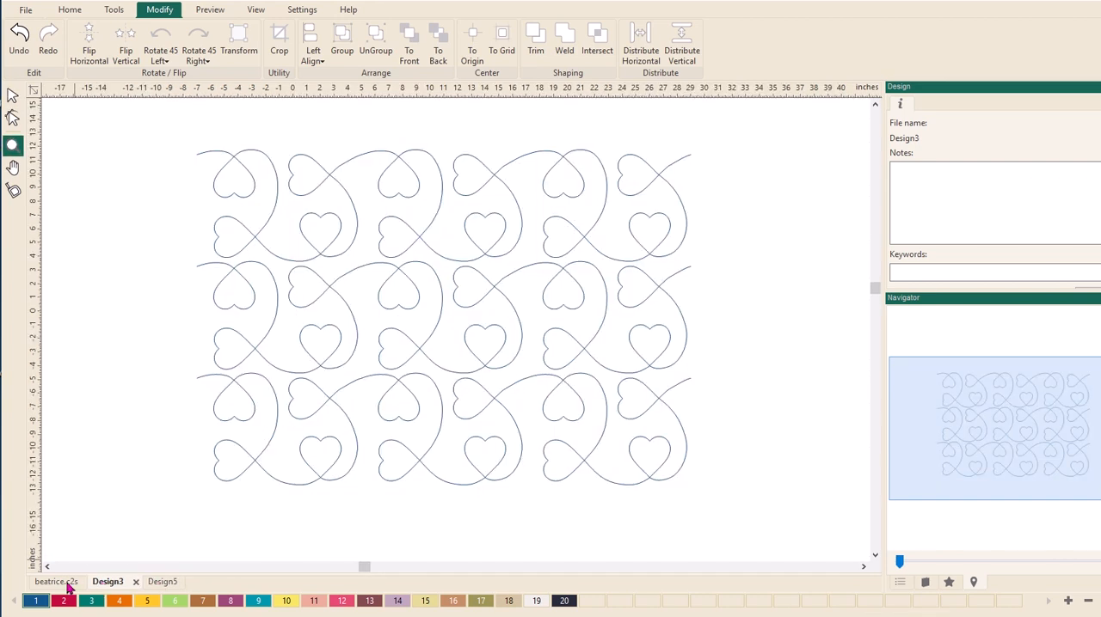
click(67, 585)
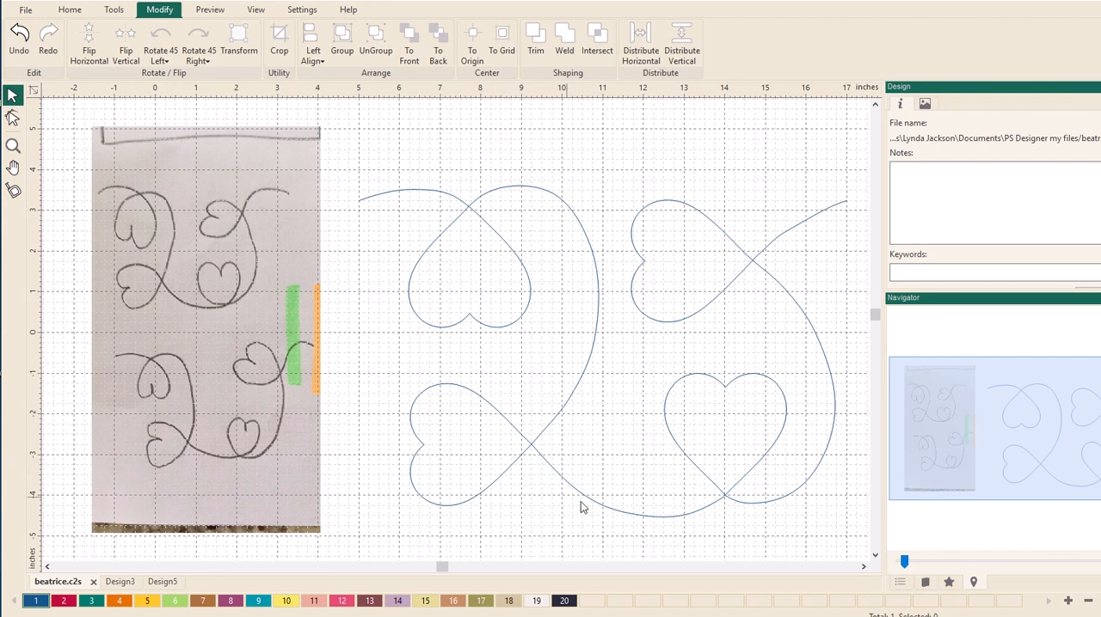
click(164, 582)
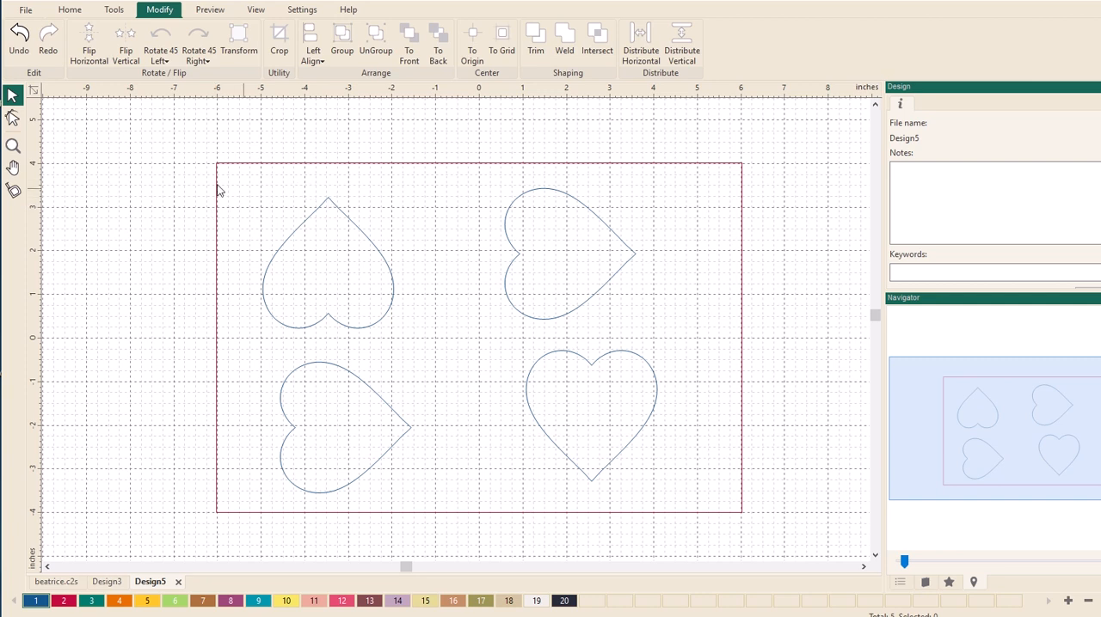
click(119, 11)
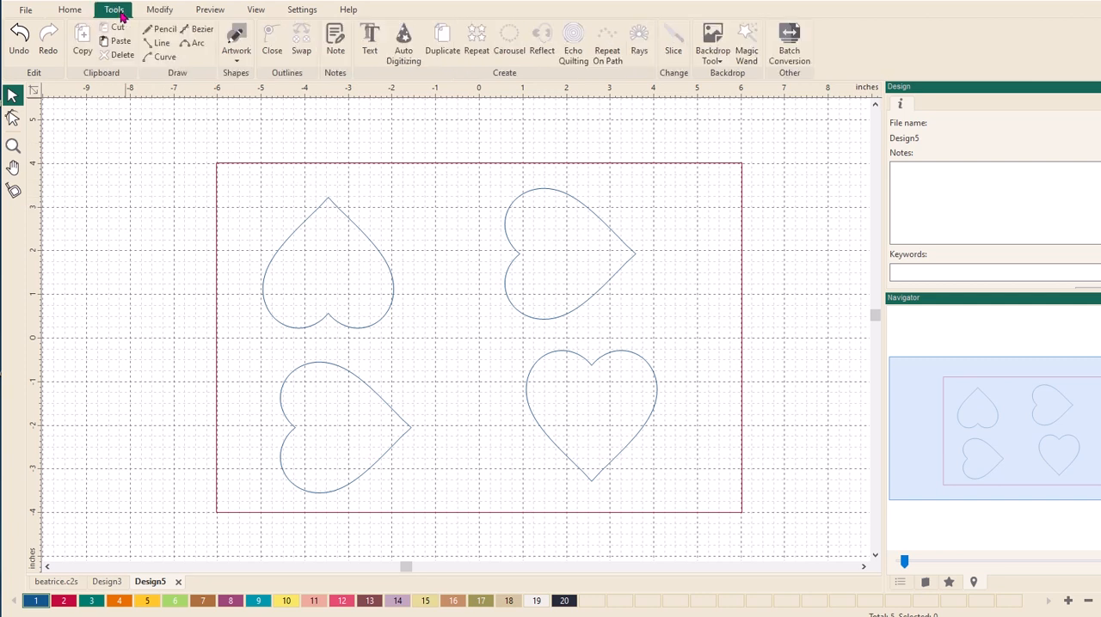
click(152, 58)
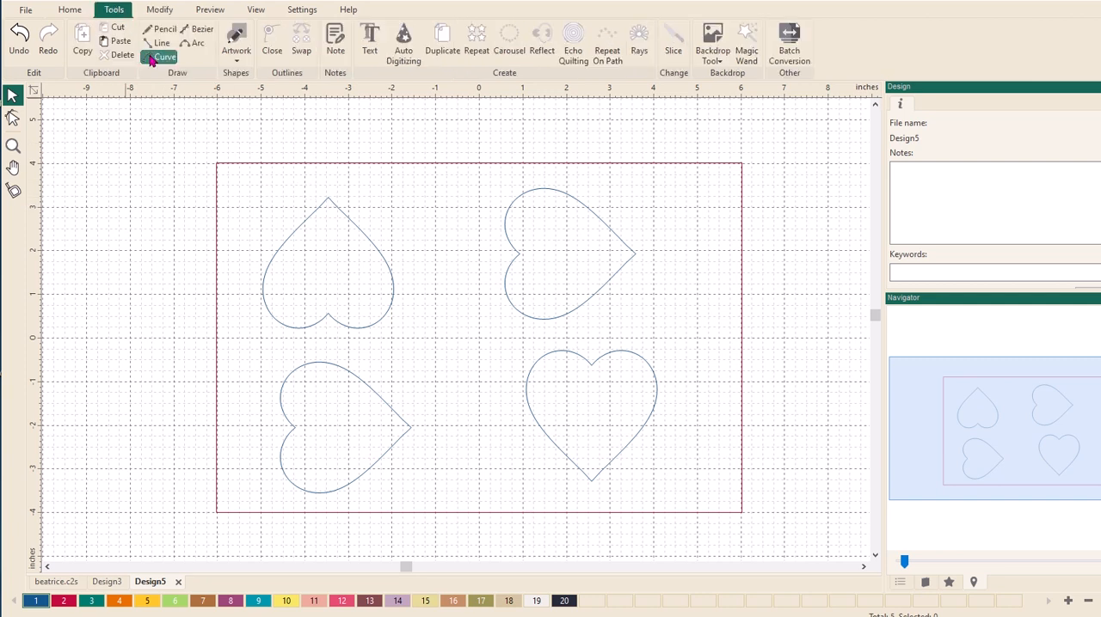
click(217, 206)
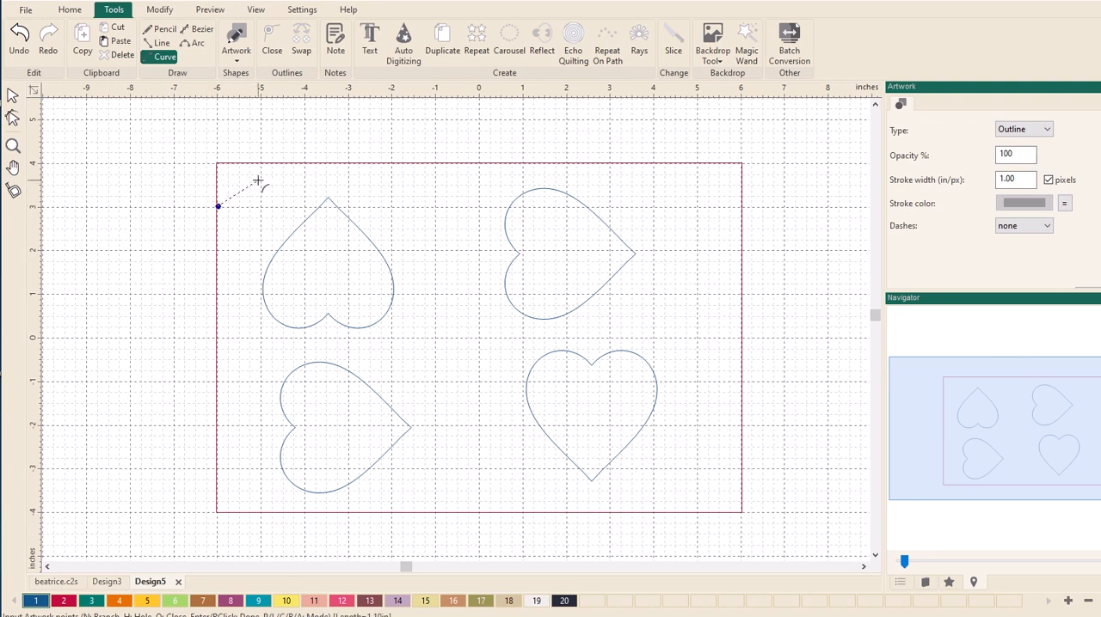
click(258, 181)
click(323, 194)
right_click(308, 199)
- Split the upper-left heart's outline at its top point with Split Line
click(13, 118)
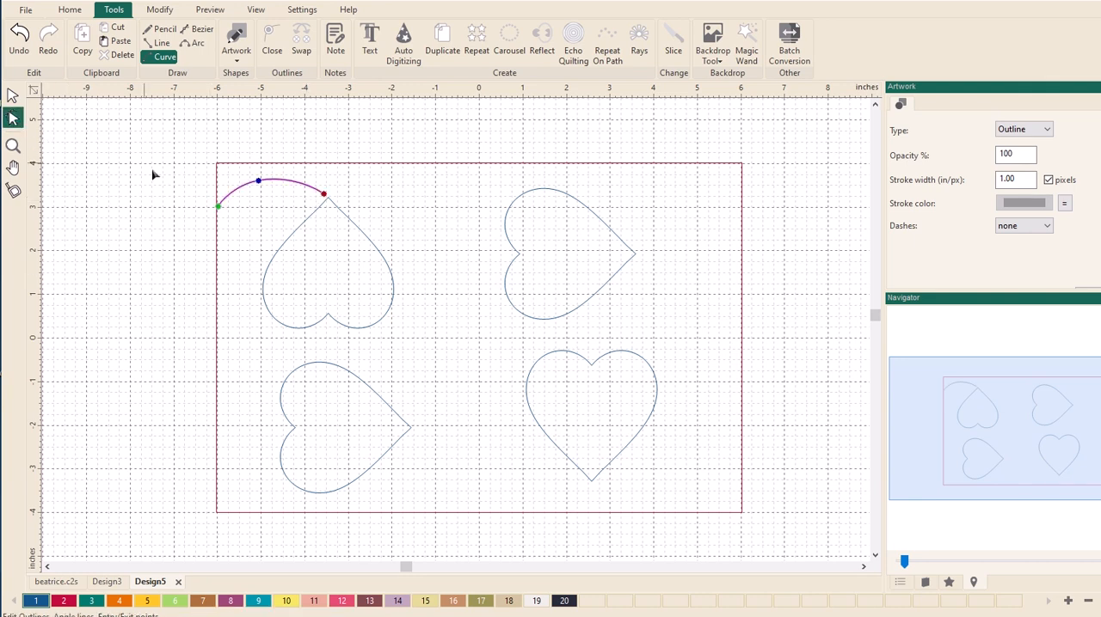
drag(277, 165, 378, 266)
click(13, 144)
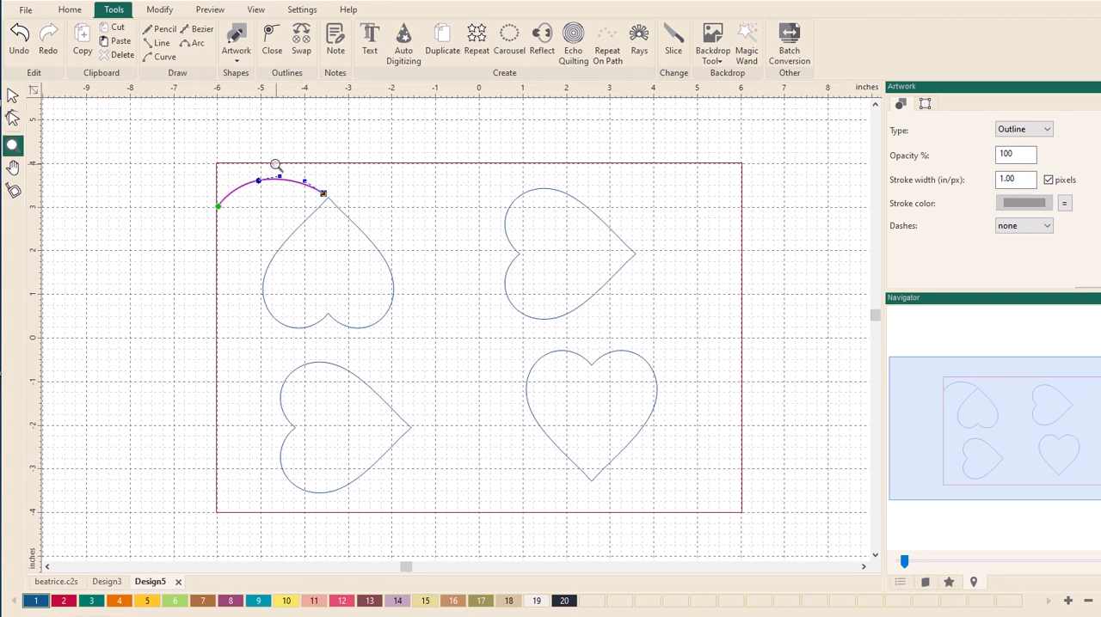
drag(271, 163, 409, 277)
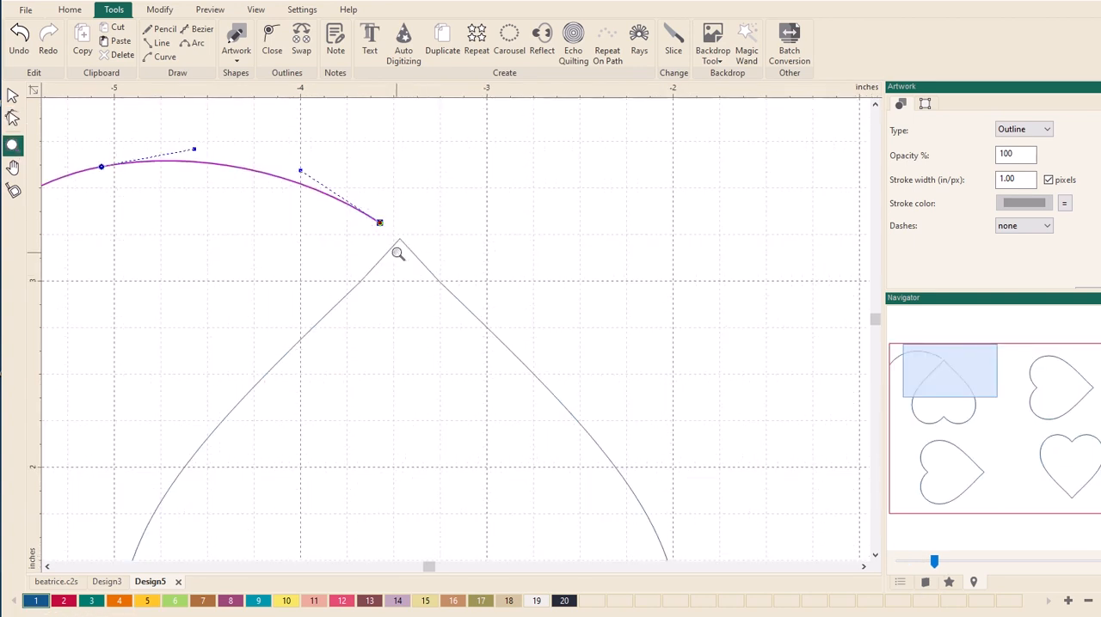
click(12, 94)
click(411, 253)
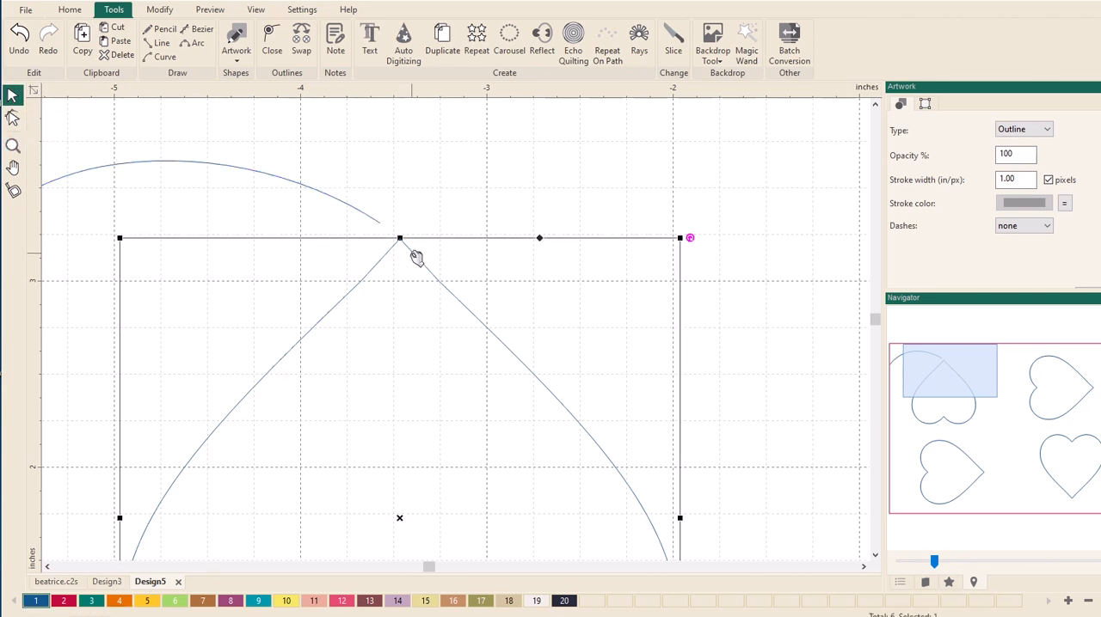
click(14, 118)
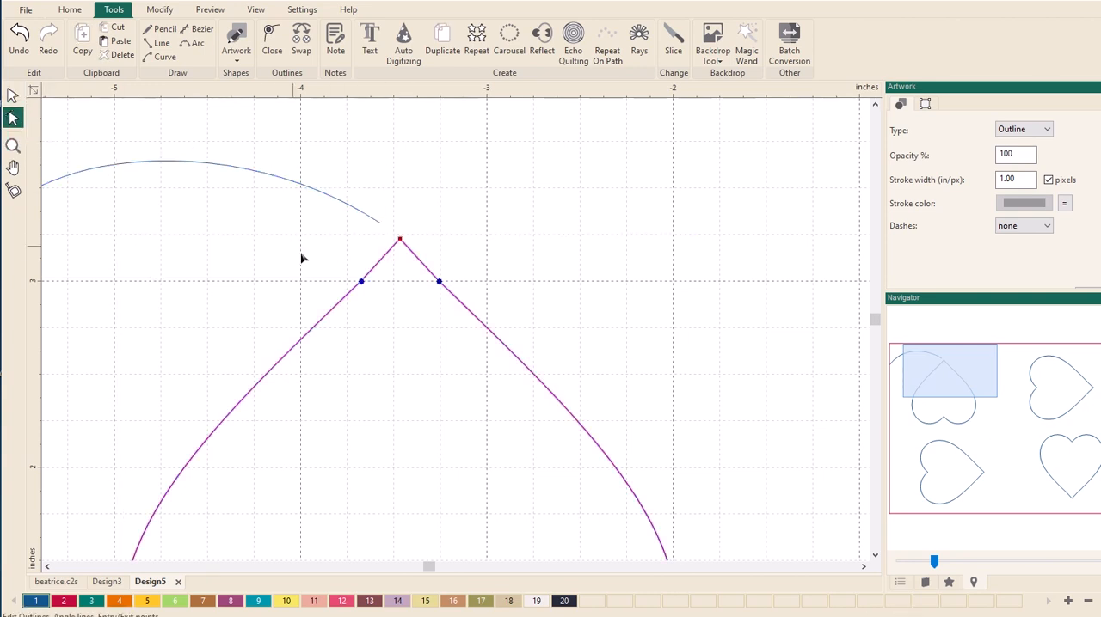
right_click(401, 244)
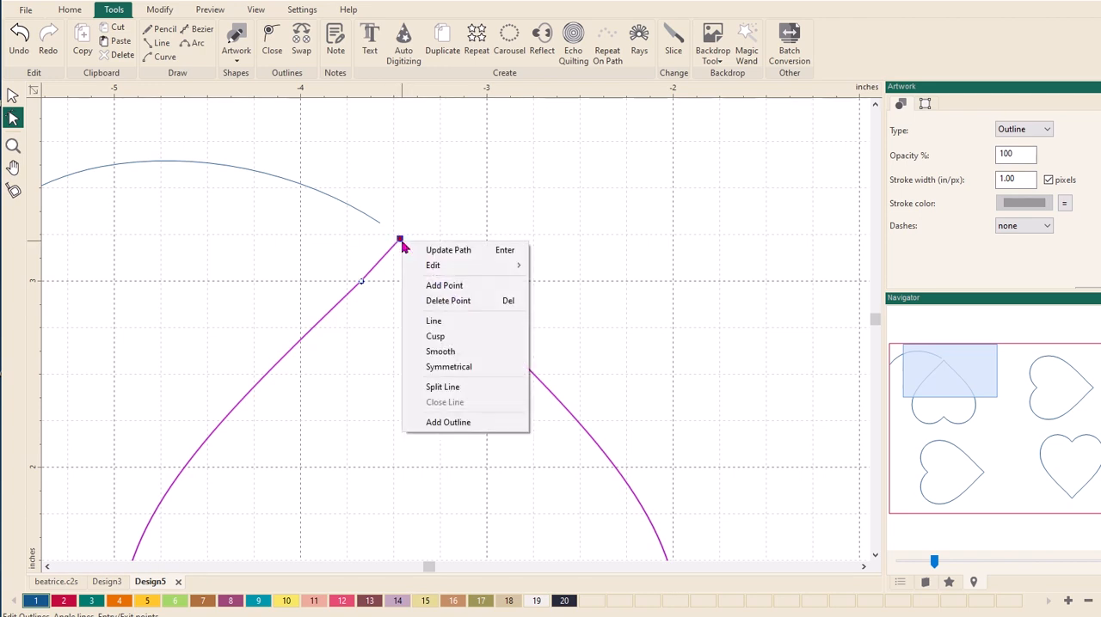
click(452, 391)
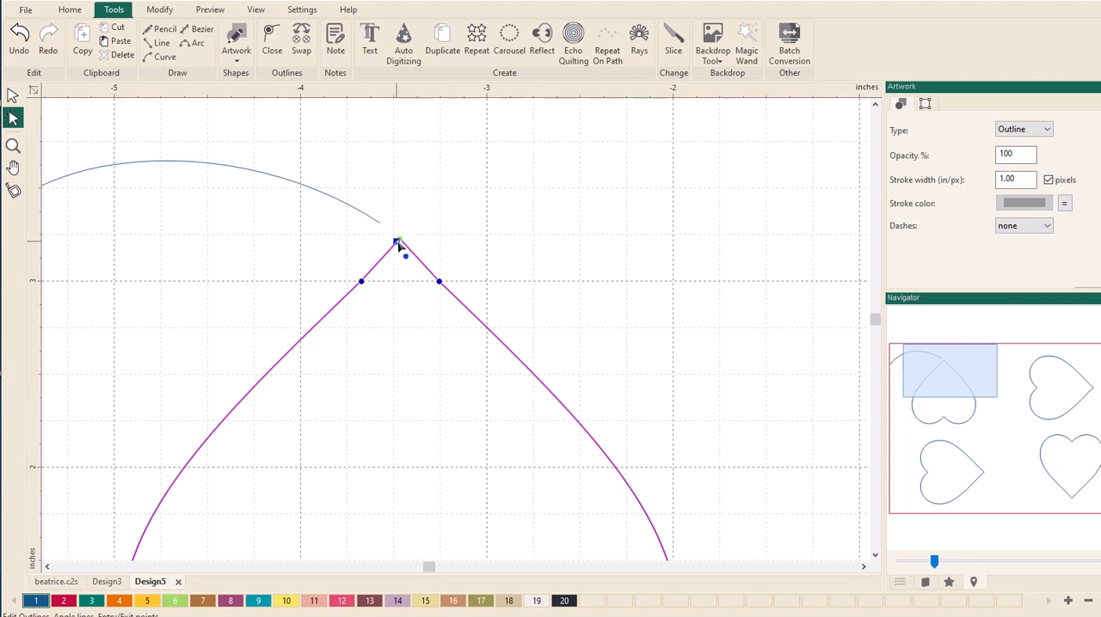
- Separate the split ends at the upper-left heart's tip, split the line again, and move one end onto the arched curve's end
drag(398, 241, 405, 231)
drag(405, 241, 395, 238)
right_click(402, 247)
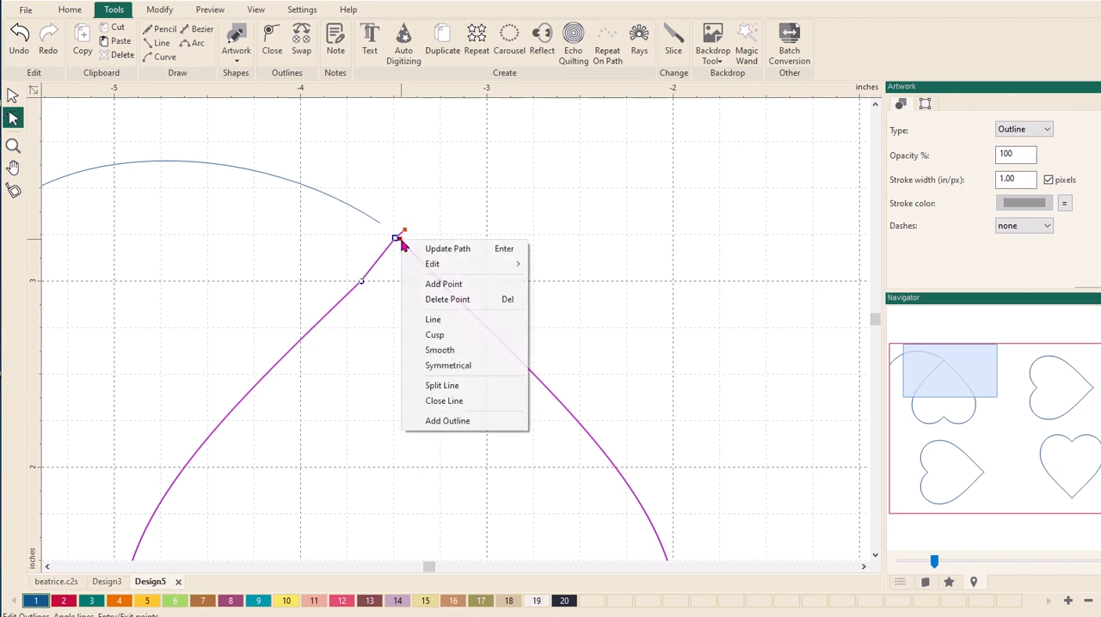
click(434, 388)
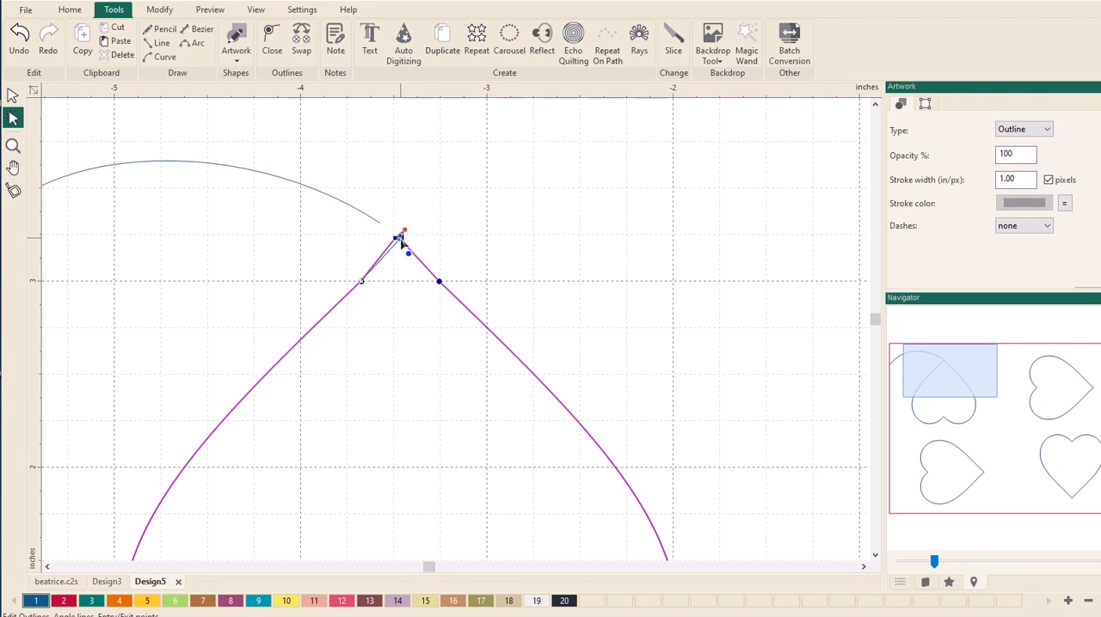
mouse_move(396, 239)
mouse_down()
mouse_move(389, 248)
mouse_move(403, 244)
mouse_move(385, 228)
mouse_up()
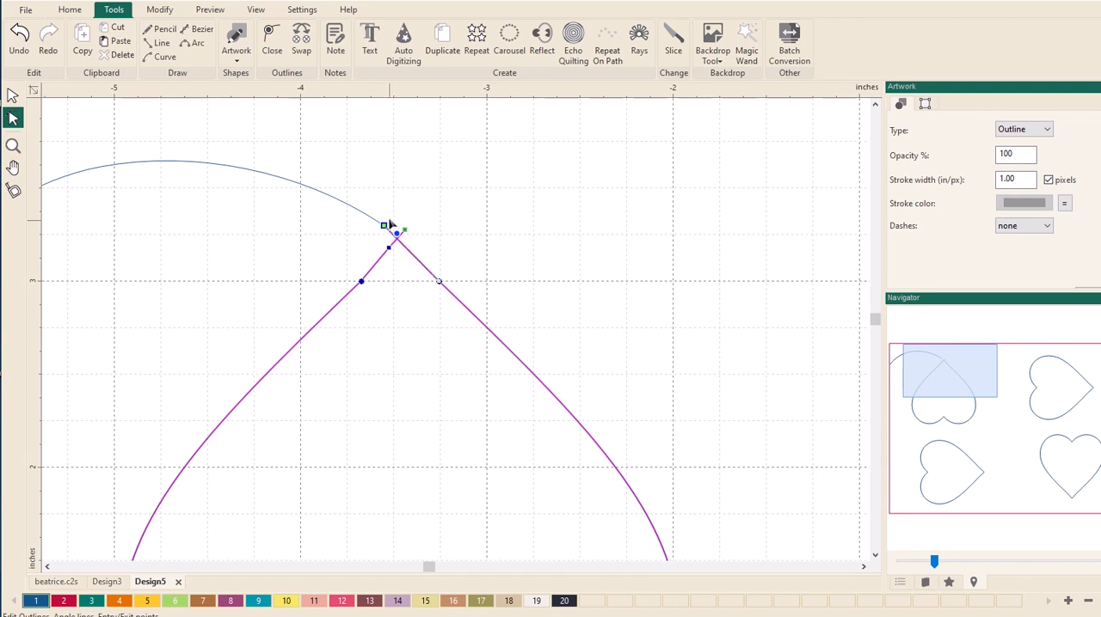
- Join the upper-left heart and the arched curve into one path with Connect
click(12, 95)
click(294, 184)
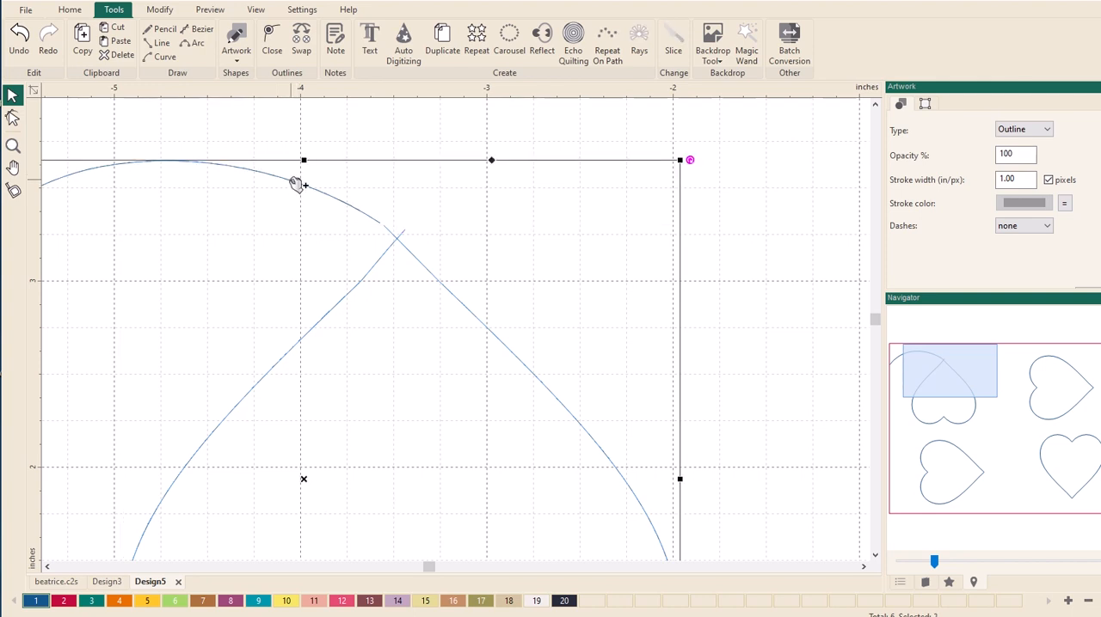
right_click(337, 223)
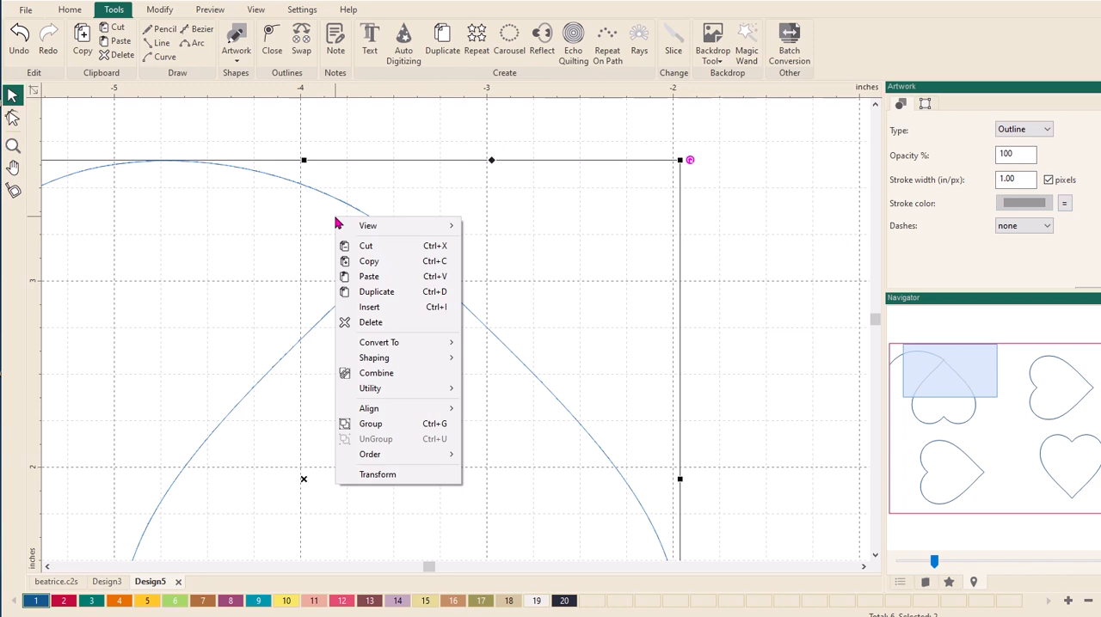
mouse_move(406, 391)
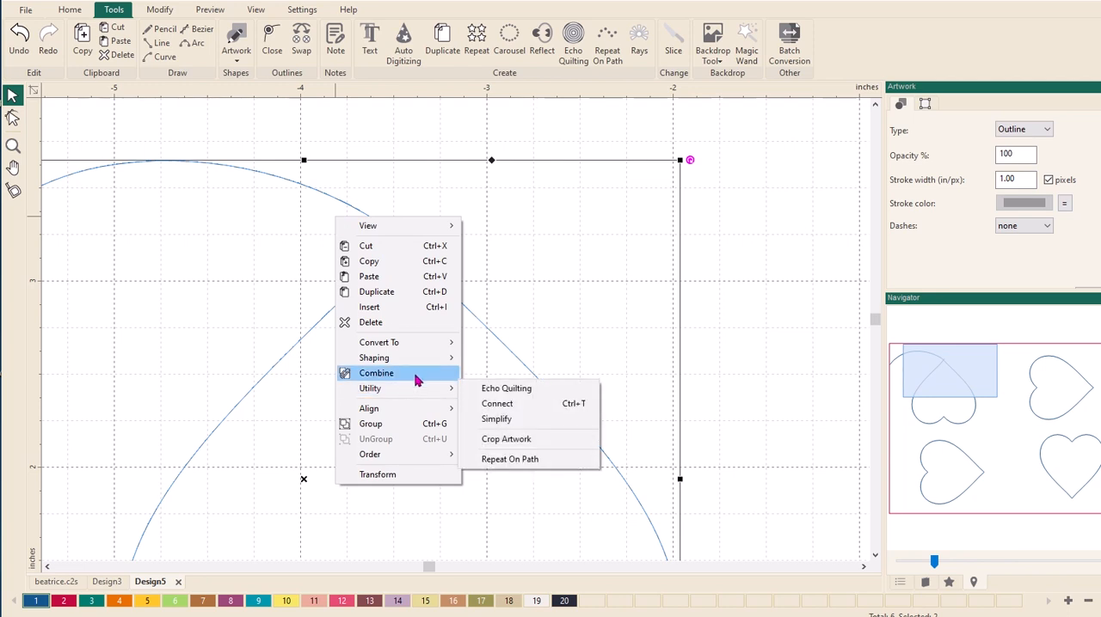
click(496, 404)
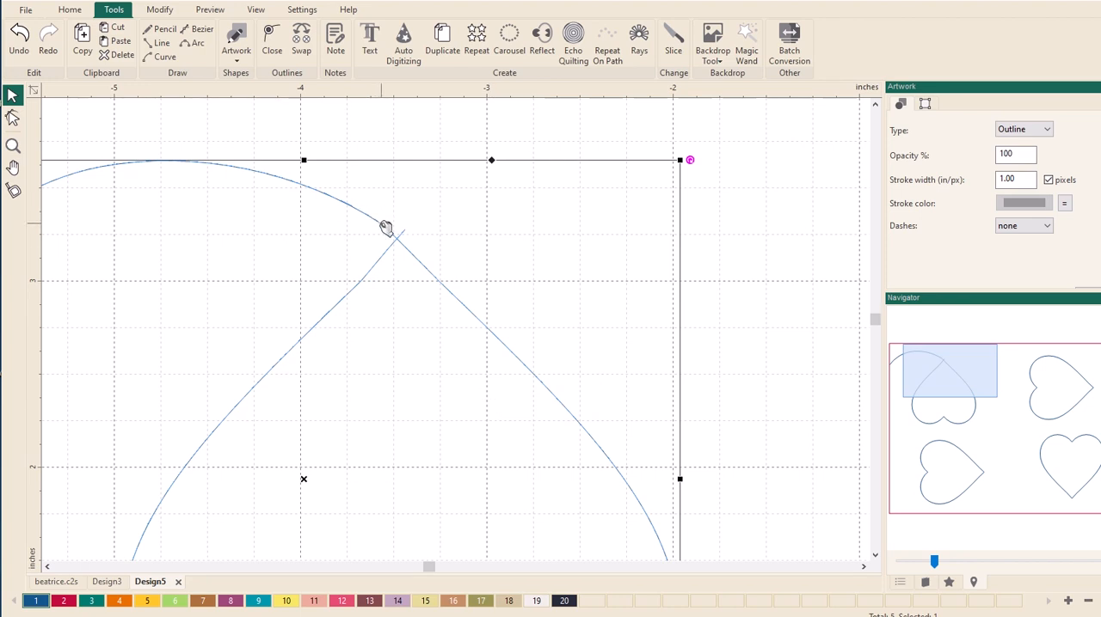
- Make the arch slightly fuller near the join, delete the extra point beside the heart's free end, and nudge that end outward
click(12, 118)
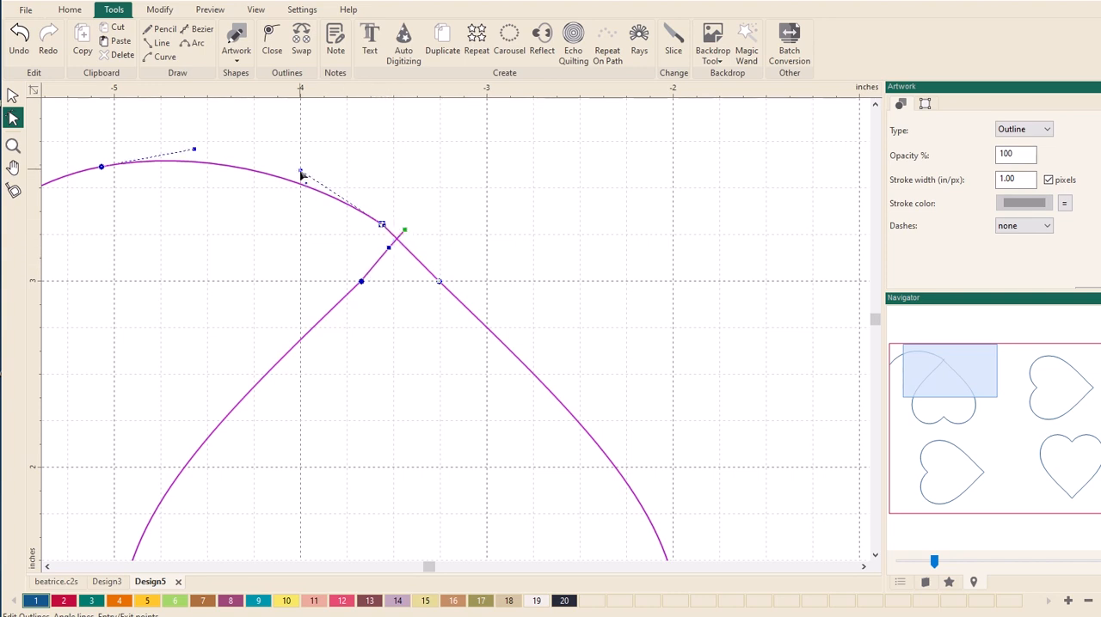
drag(302, 175, 300, 161)
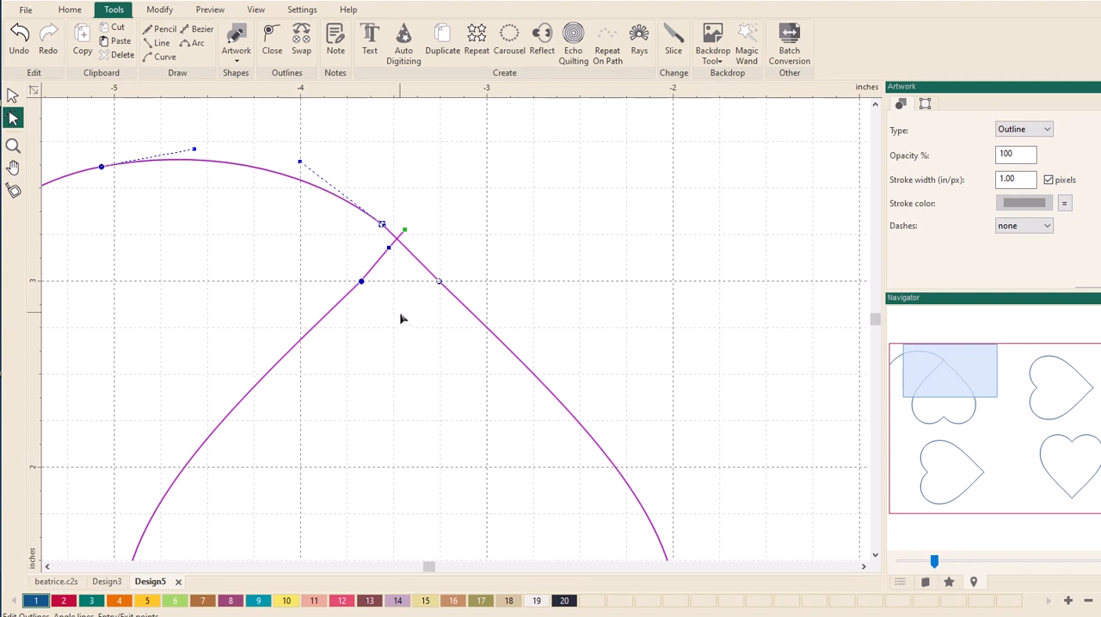
click(405, 232)
right_click(389, 251)
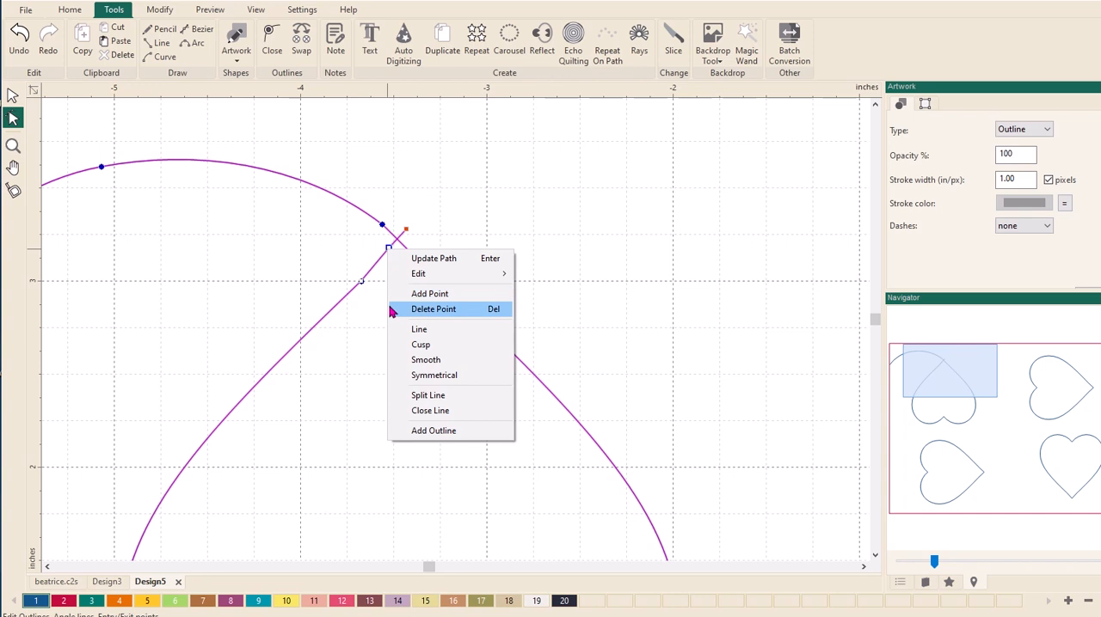
click(448, 310)
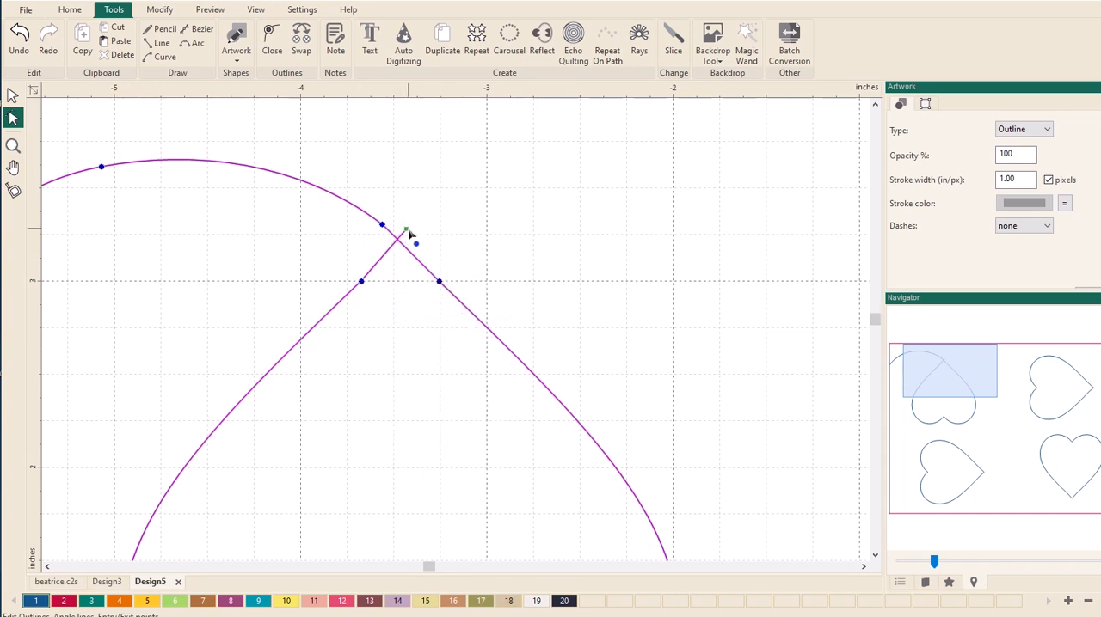
drag(410, 233, 410, 229)
- Draw a seven-point curve from the upper-left heart's free end, arching over and down the design's middle to just beside the lower-left heart's tip
scroll(531, 248, down, 4)
scroll(531, 252, down, 5)
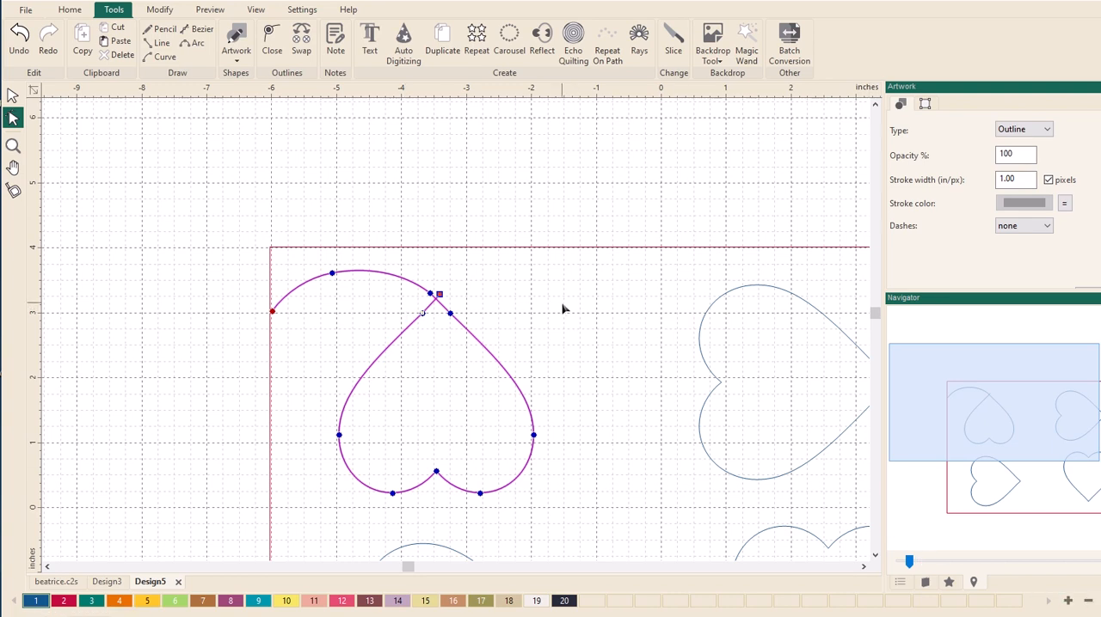
scroll(563, 309, down, 3)
scroll(563, 309, up, 4)
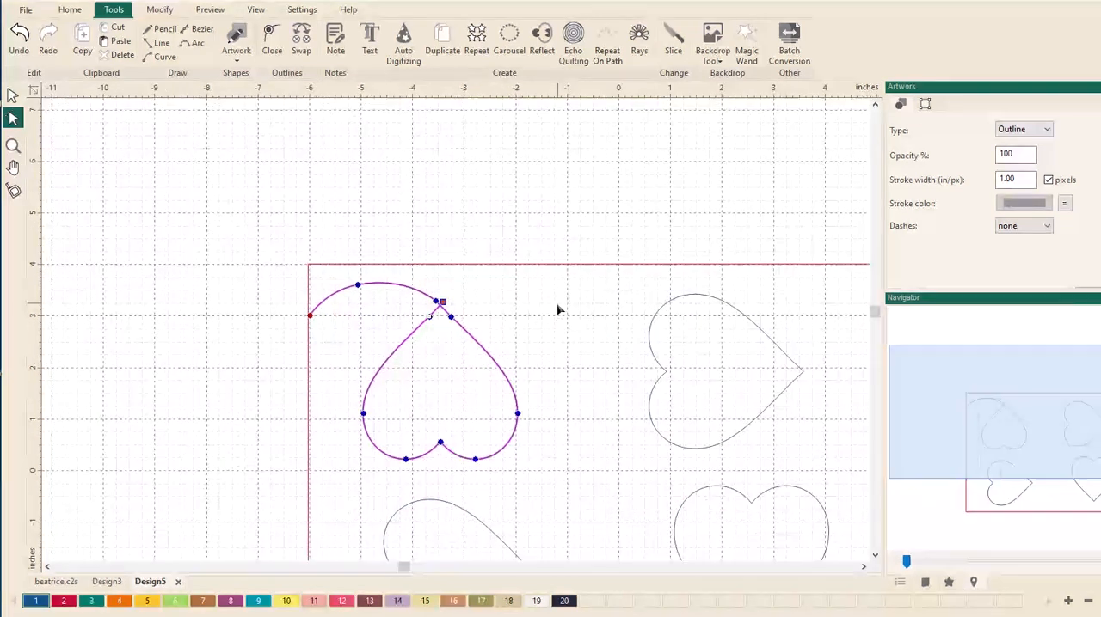
scroll(550, 310, down, 2)
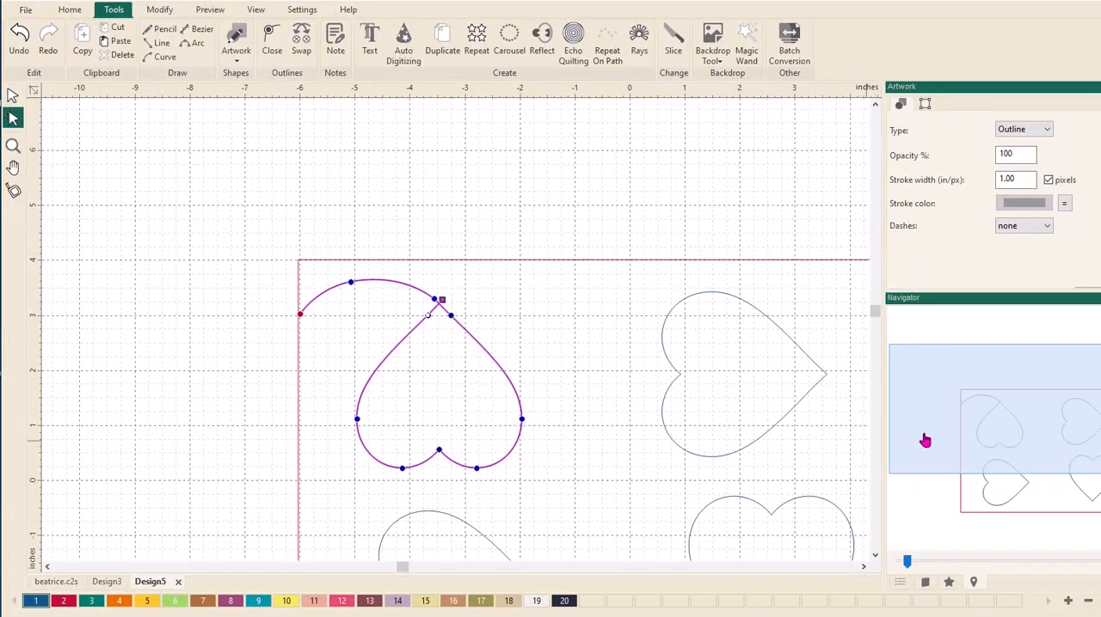
drag(918, 411, 907, 439)
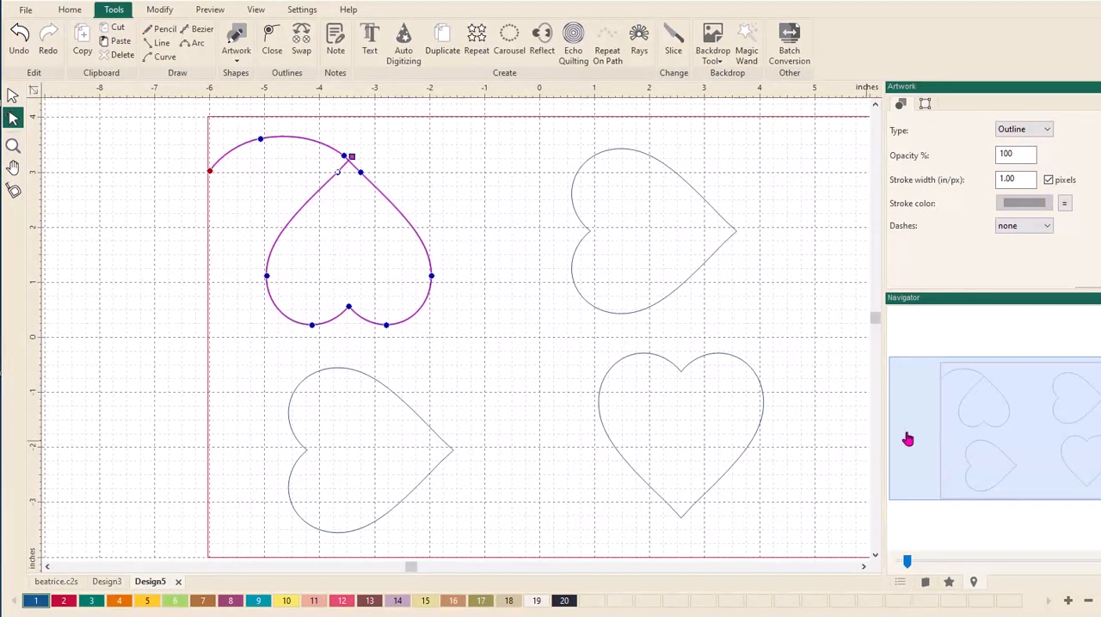
click(507, 218)
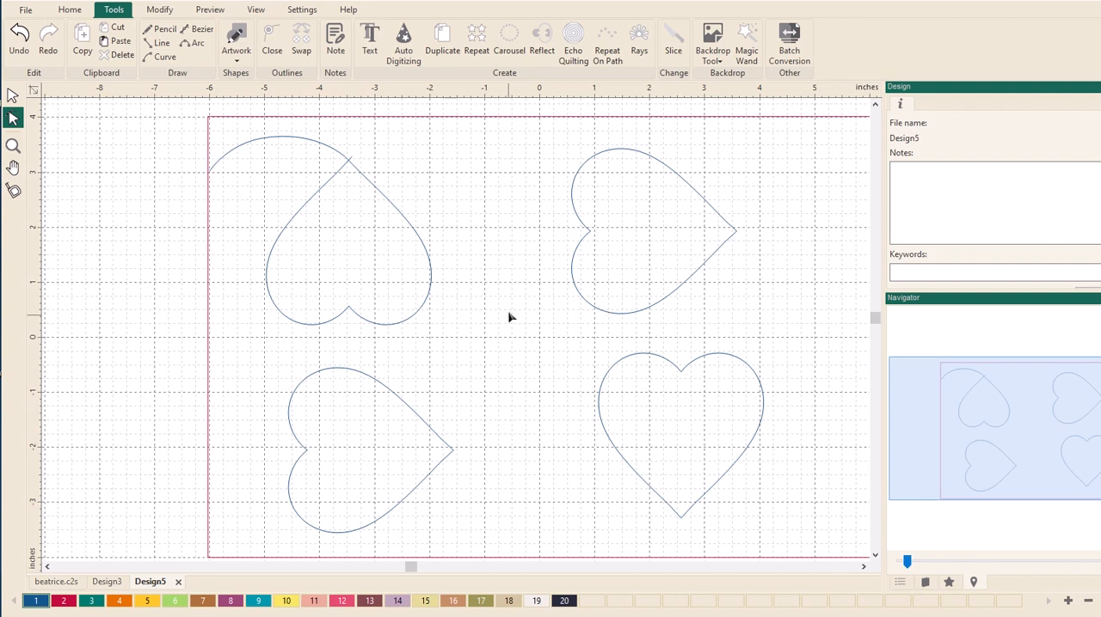
click(158, 60)
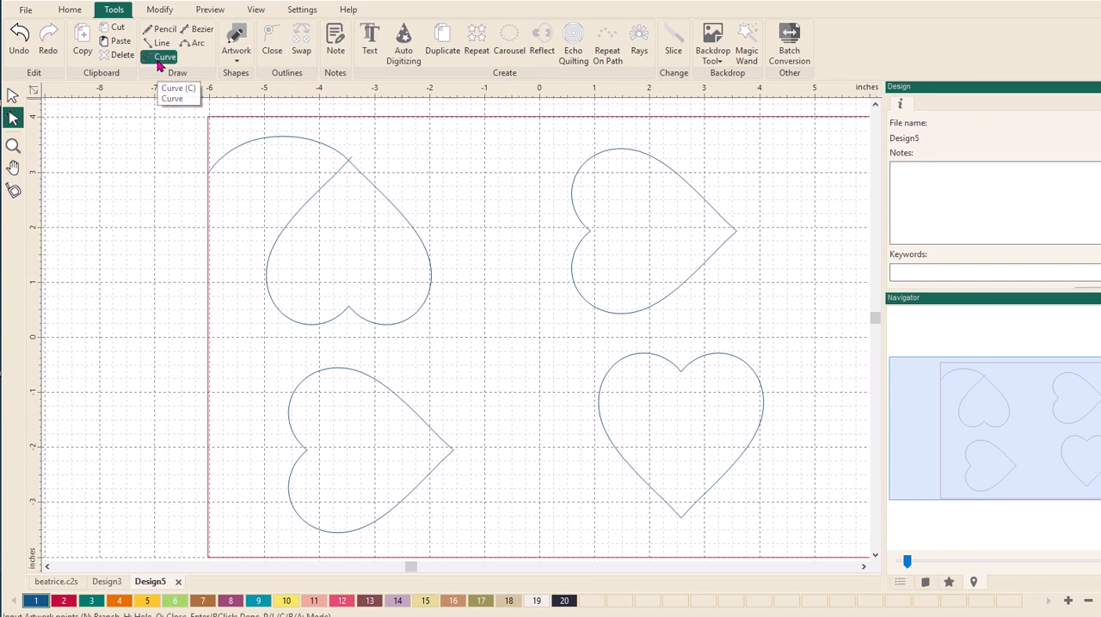
click(353, 155)
click(433, 135)
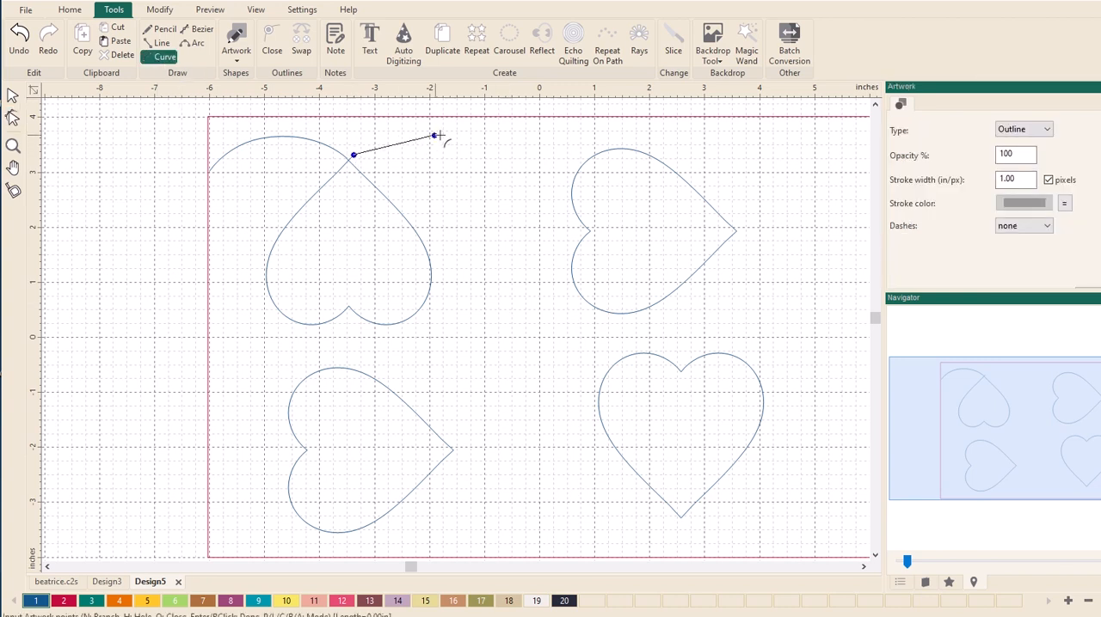
click(506, 190)
click(531, 288)
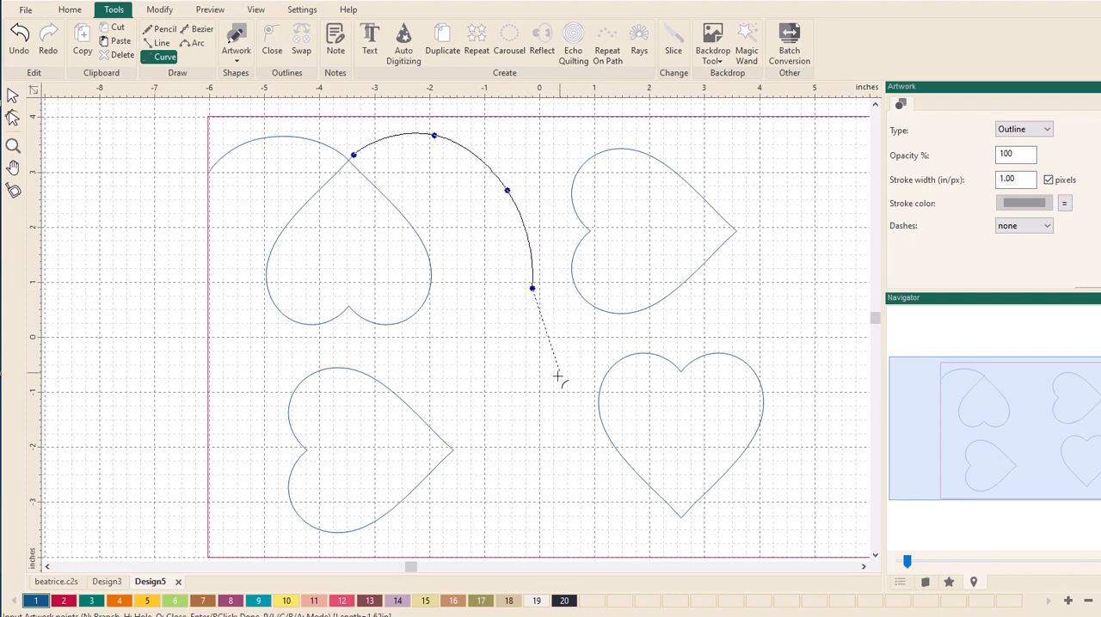
click(533, 406)
click(493, 446)
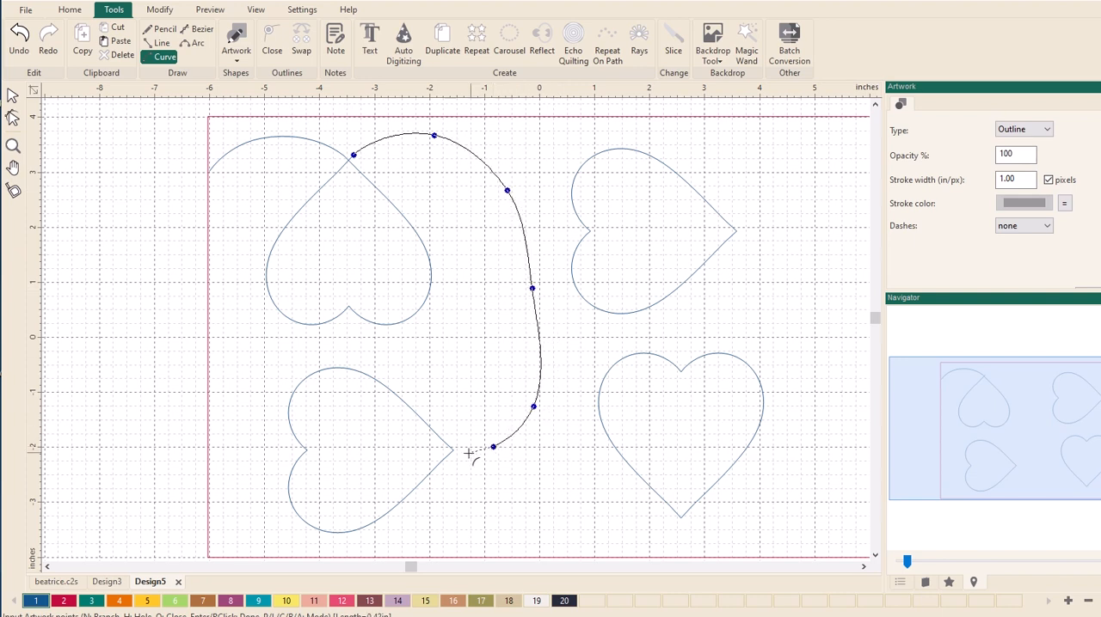
double_click(468, 453)
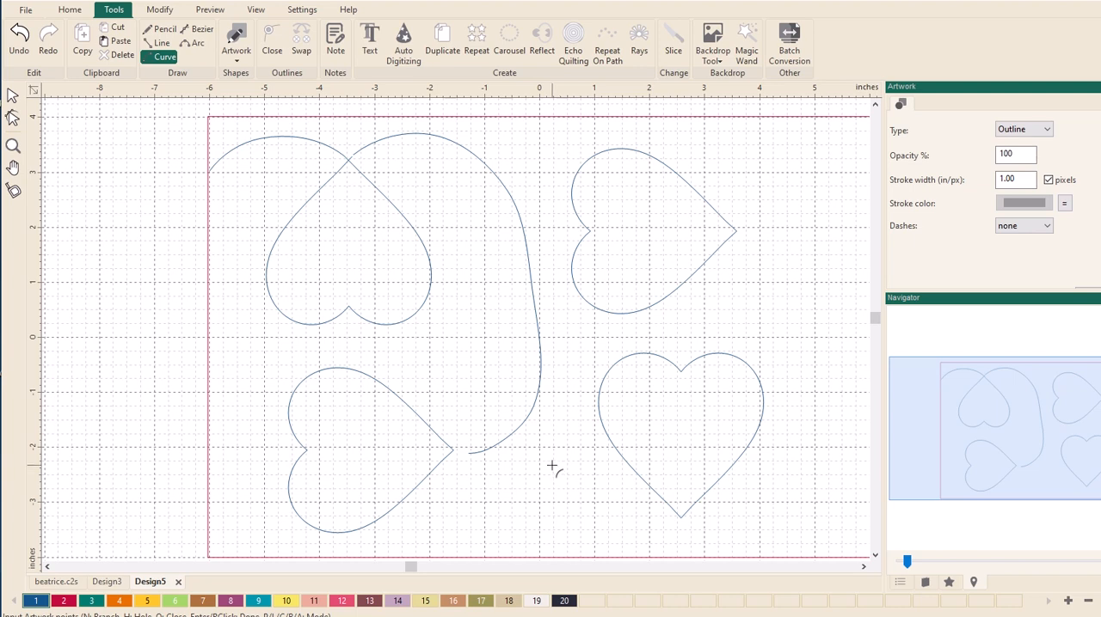
- Smooth the long connecting curve by moving its middle point about 0.2 in right
click(13, 96)
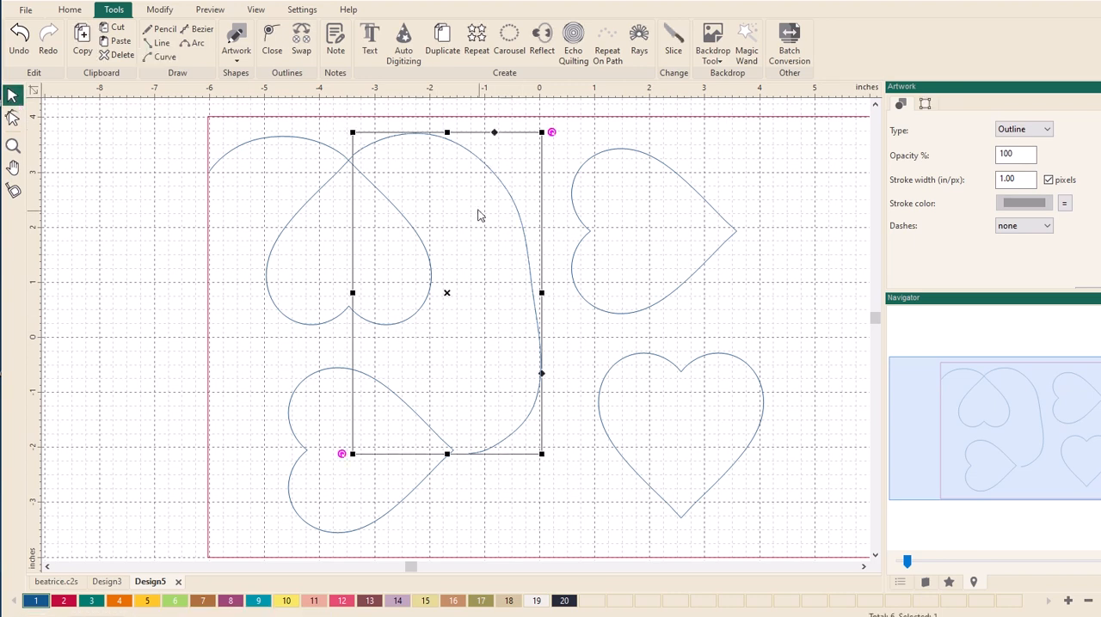
click(12, 118)
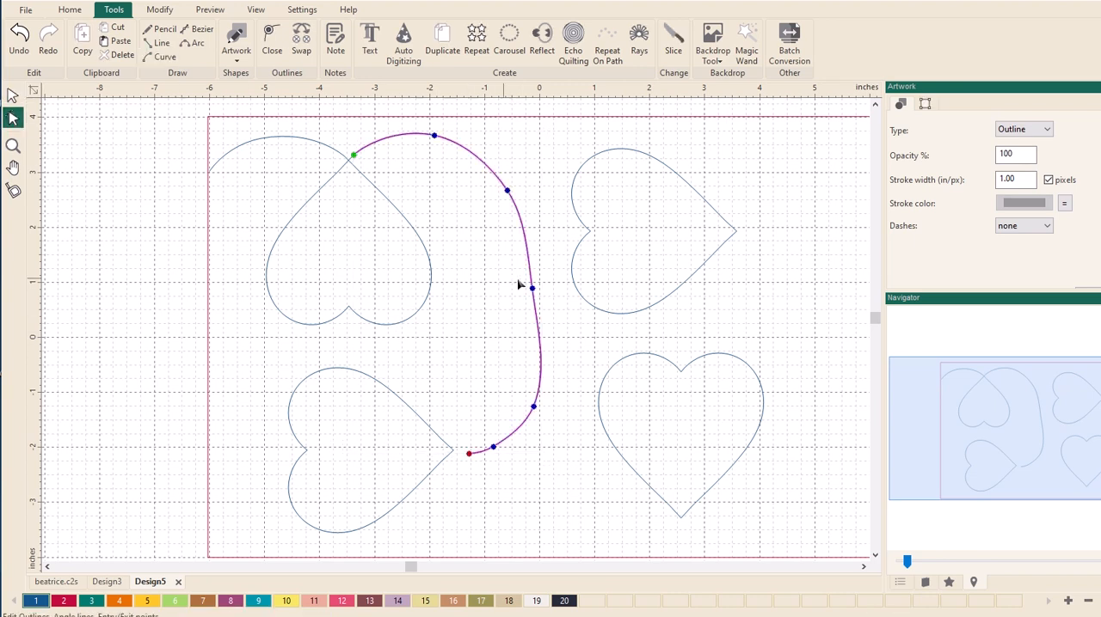
drag(532, 293, 542, 292)
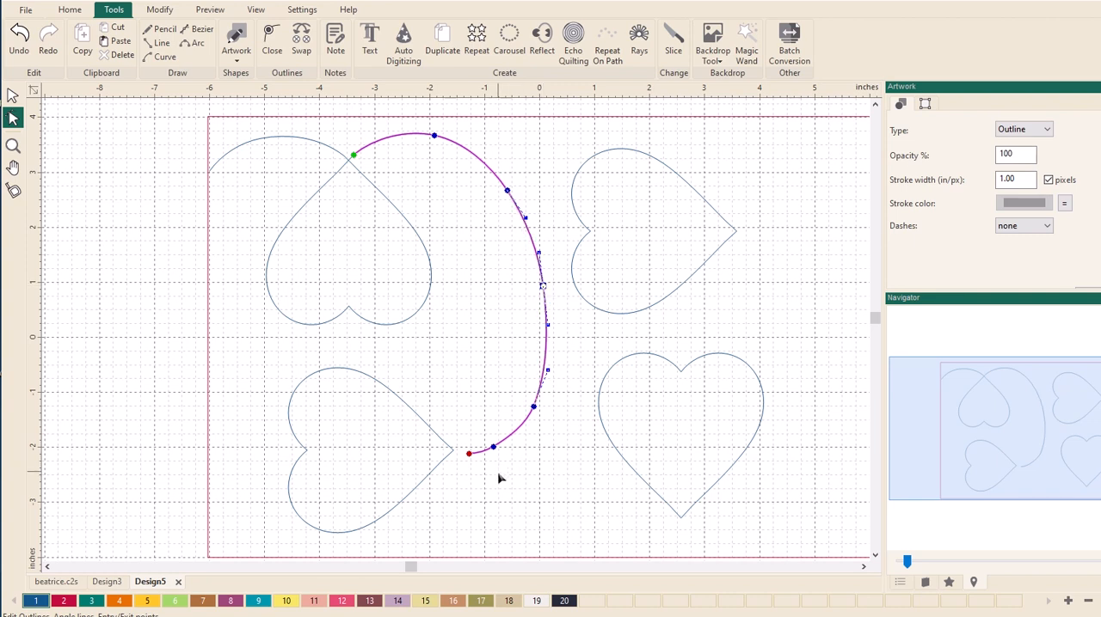
click(527, 482)
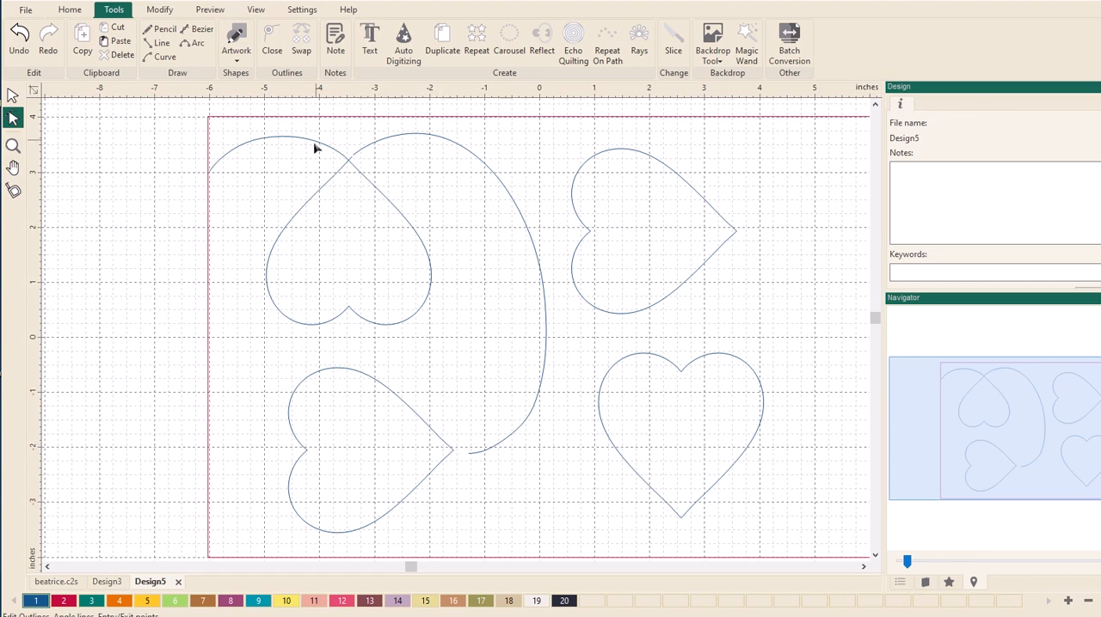
- Connect the upper-left heart path and the long curve into one continuous line
click(362, 177)
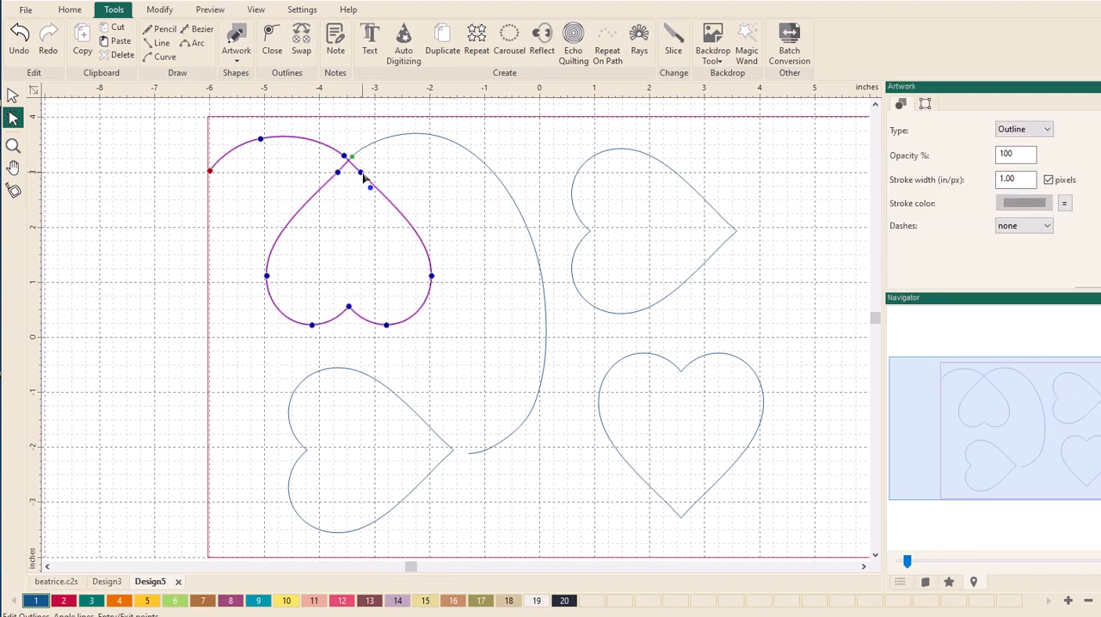
click(13, 95)
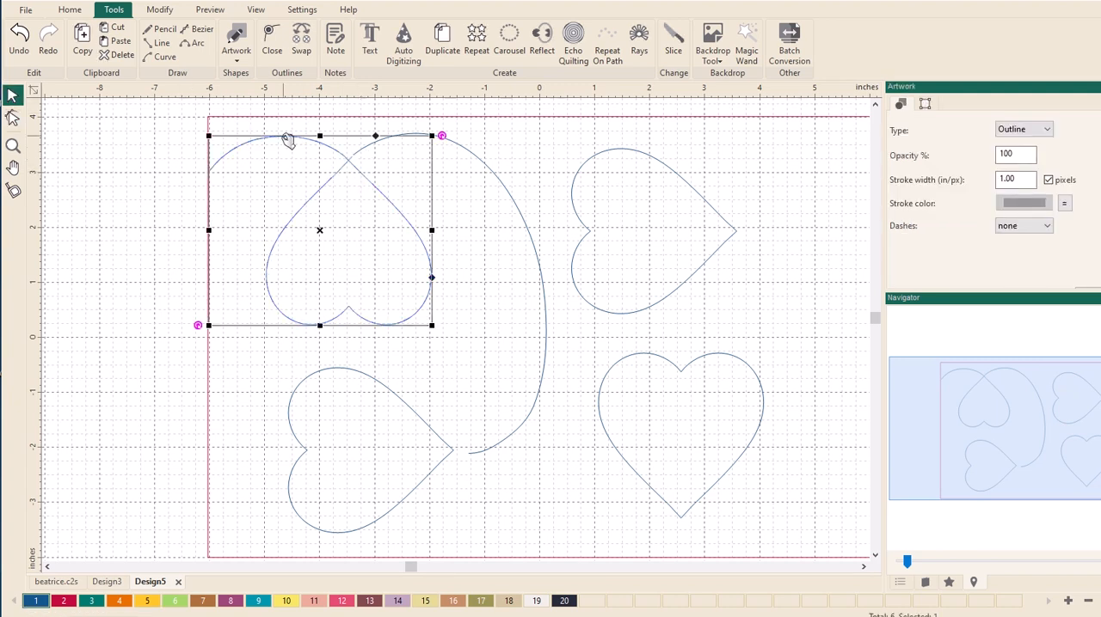
shift+click(484, 164)
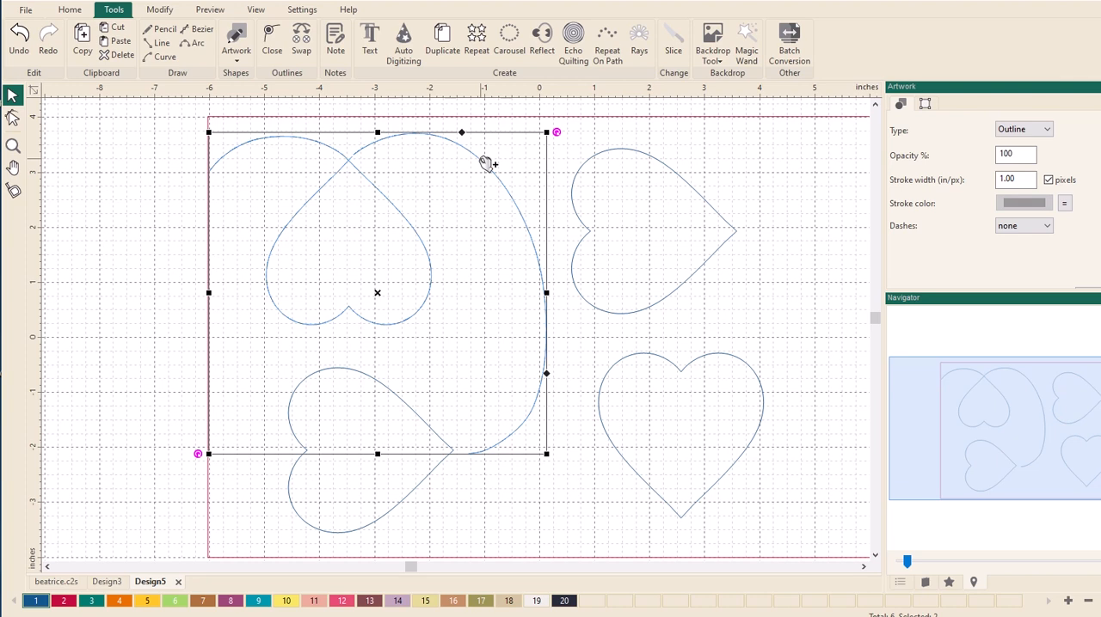
key(ctrl+j)
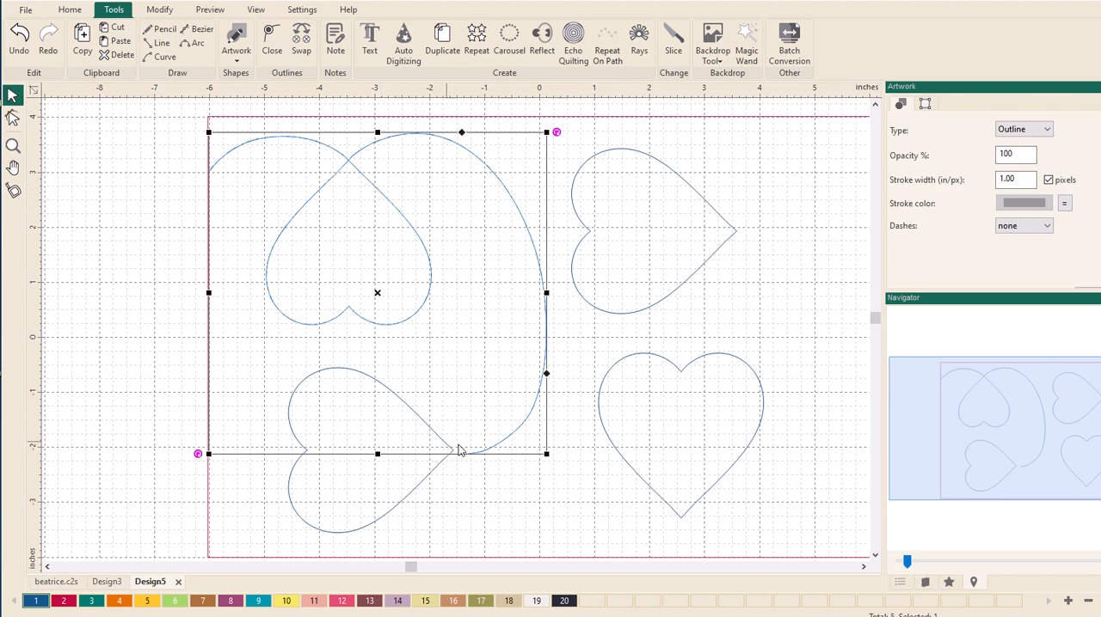
- Split the lower-left heart's outline at its right-hand tip with Split Line
click(444, 495)
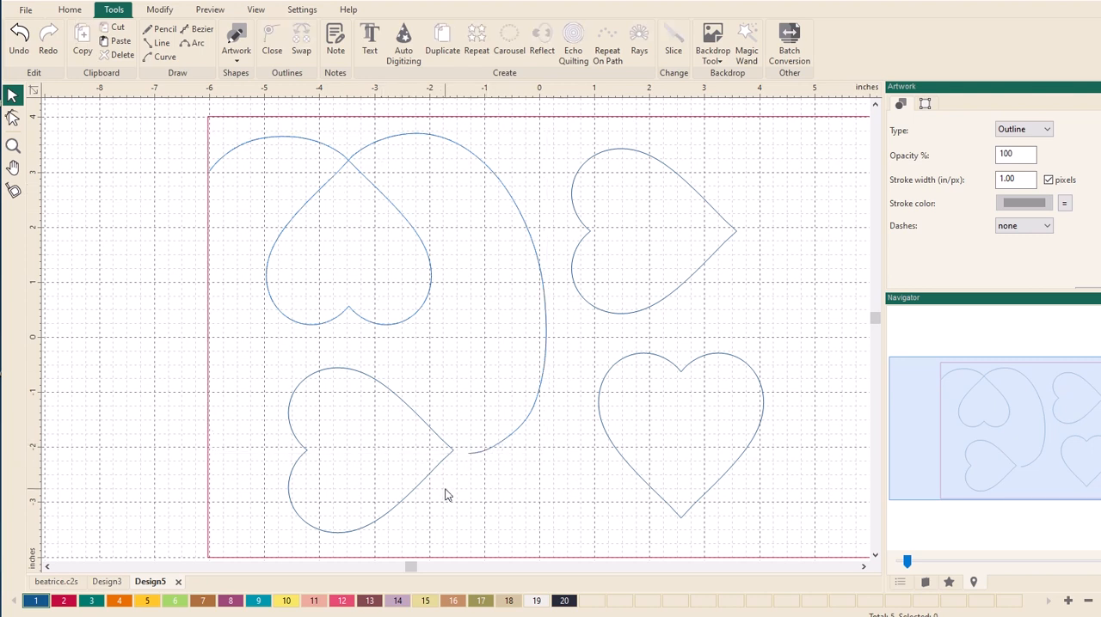
click(430, 479)
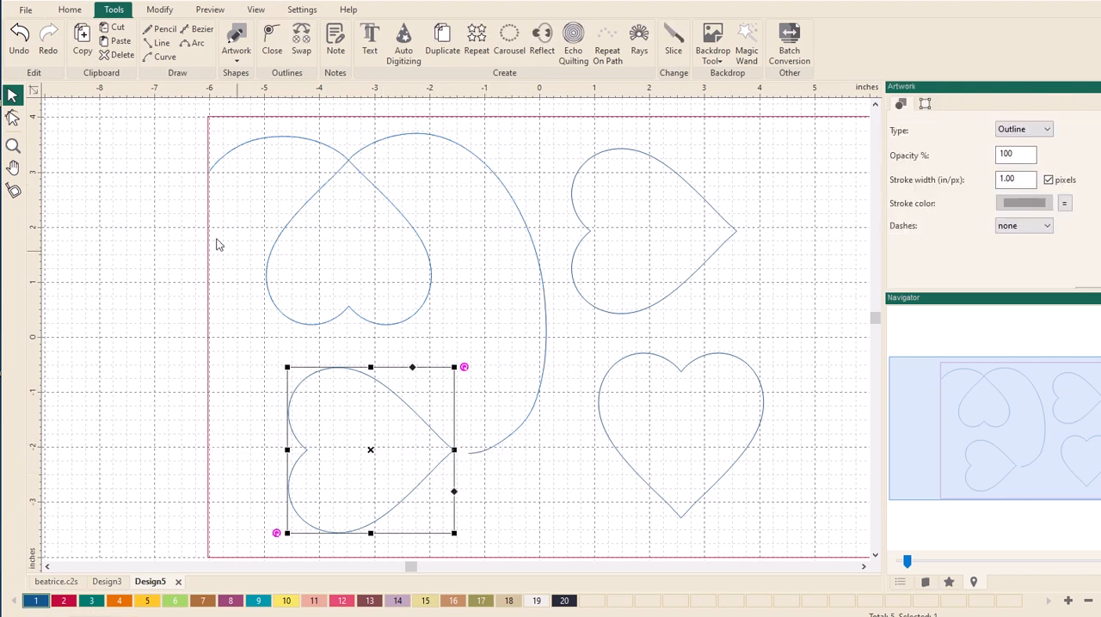
click(13, 117)
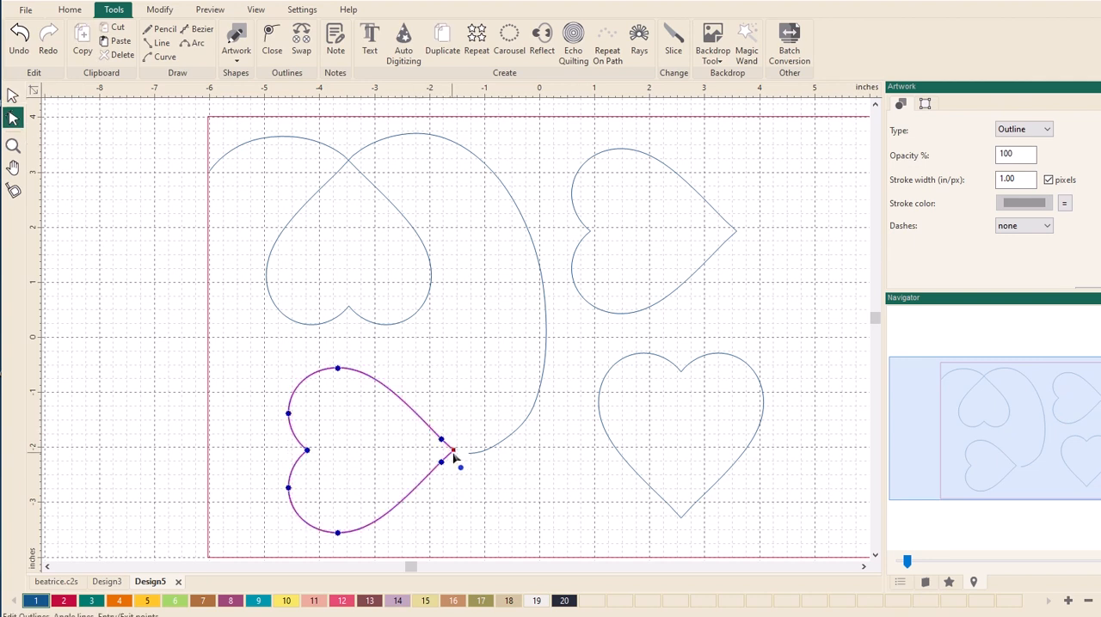
click(14, 120)
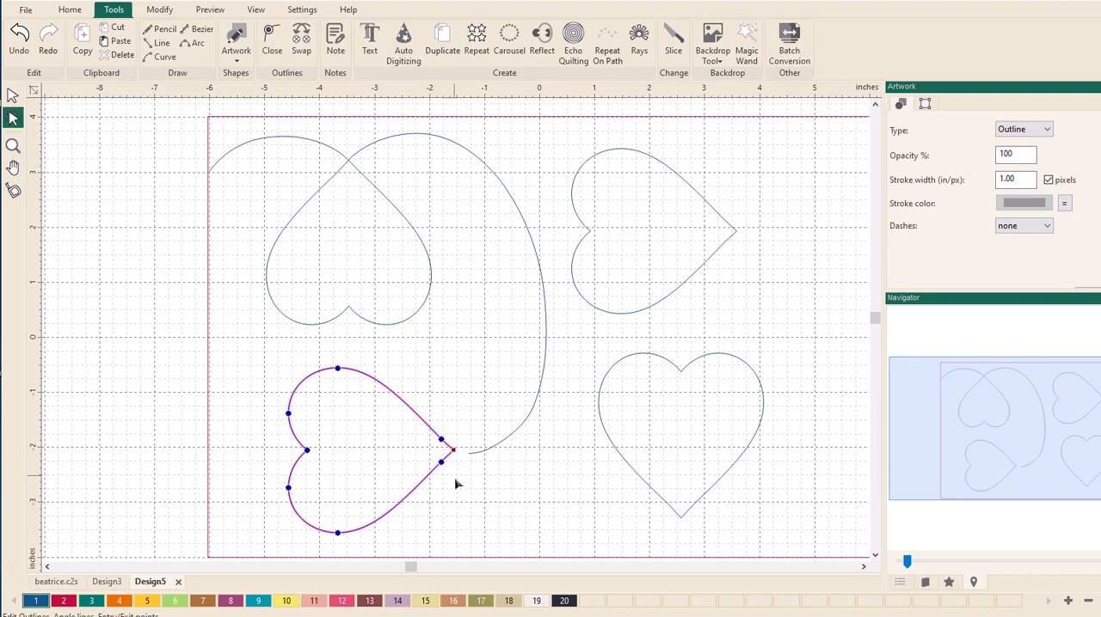
right_click(453, 455)
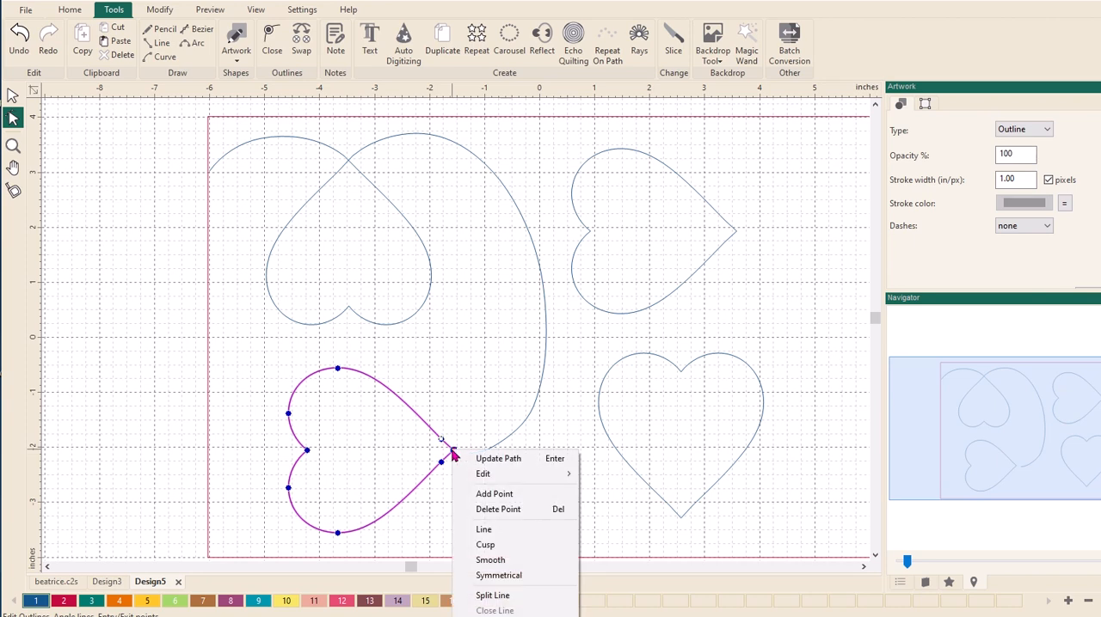
click(497, 595)
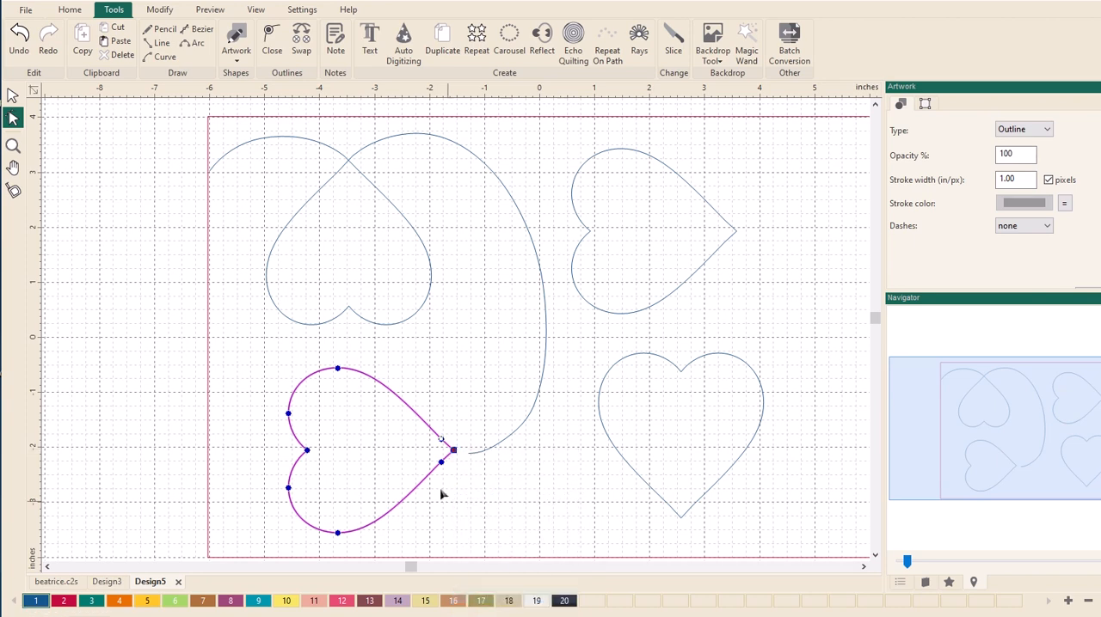
- Nudge the upper end point at the lower-left heart's right-hand tip slightly upward and split the line there again
click(12, 145)
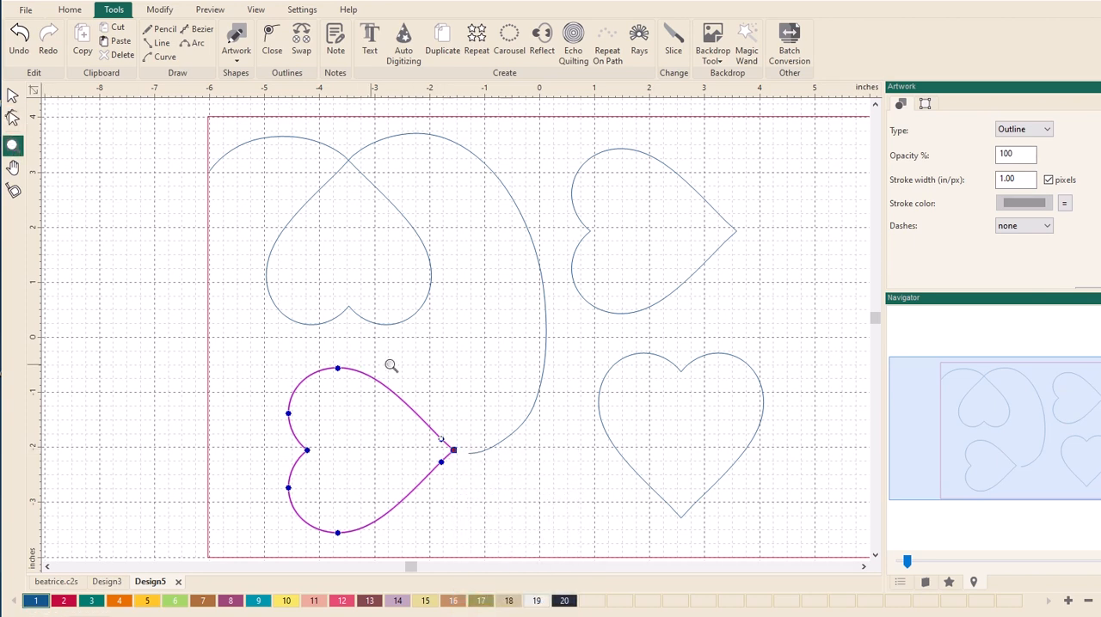
drag(394, 368, 567, 527)
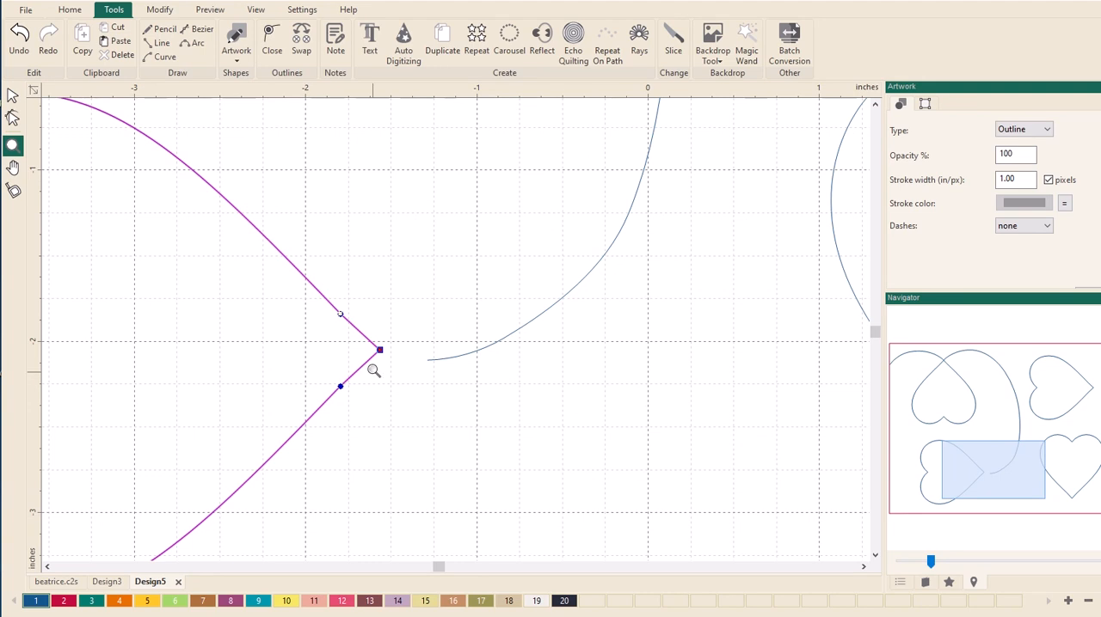
click(13, 118)
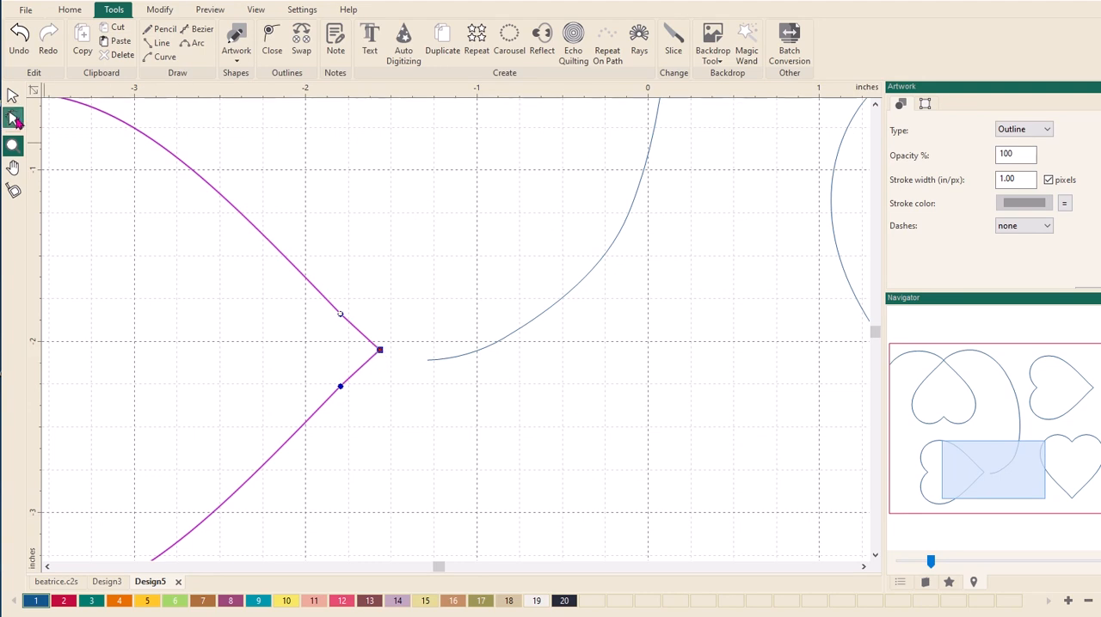
drag(381, 352, 380, 345)
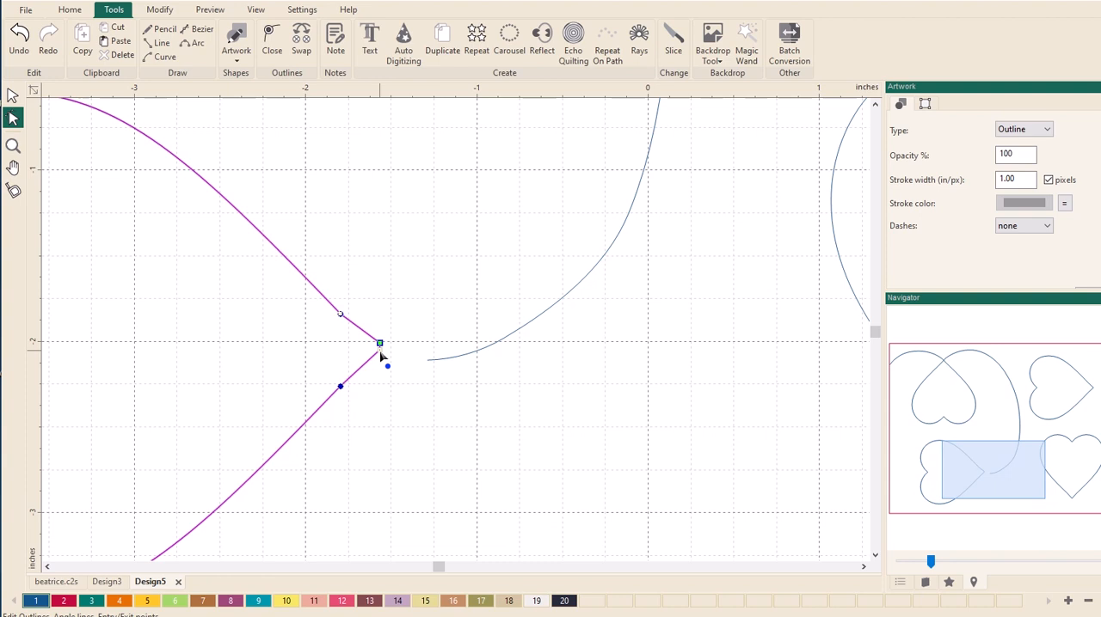
right_click(380, 349)
click(414, 501)
- Delete the surplus point at the lower-left heart's tip and shift the upper end point about 0.1 in left to leave a gap
drag(380, 344, 378, 338)
drag(381, 352, 379, 344)
right_click(380, 343)
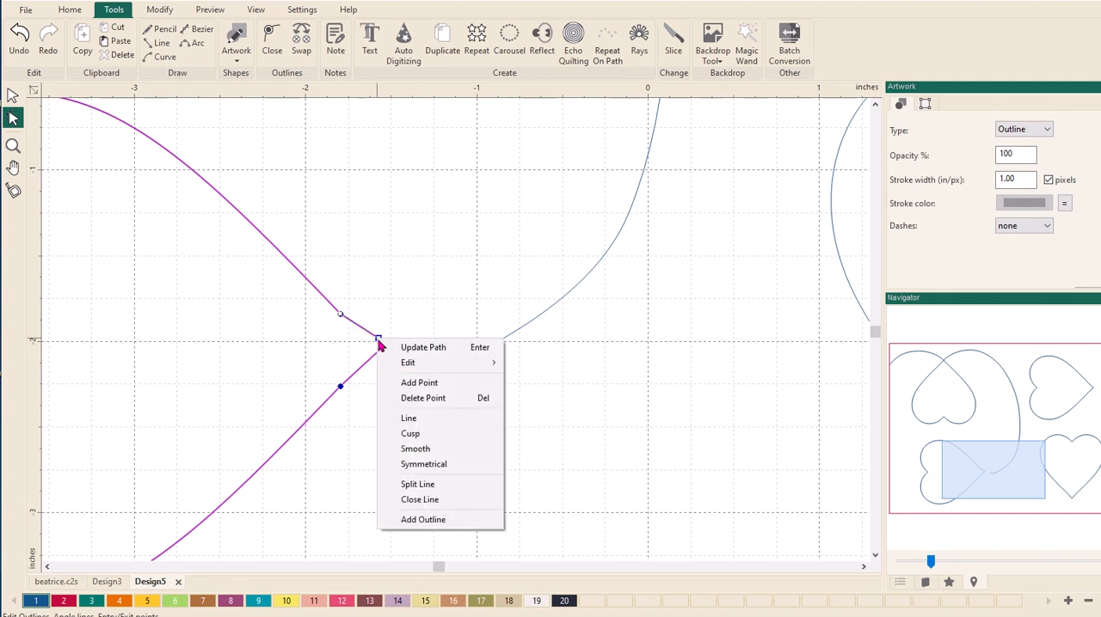
click(408, 403)
click(386, 346)
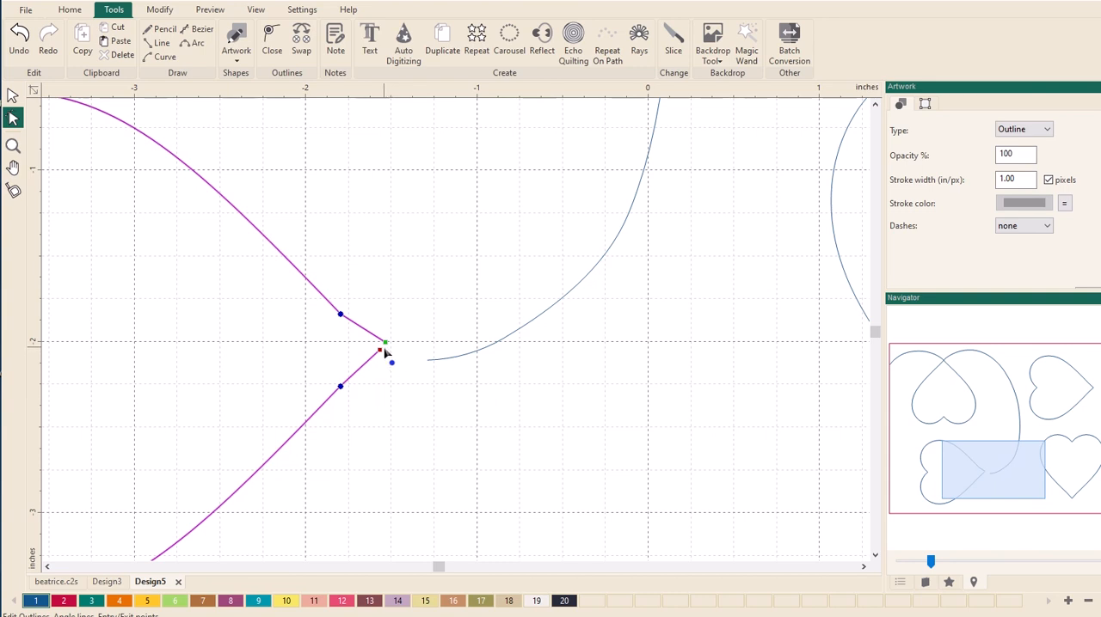
mouse_move(386, 344)
mouse_down()
mouse_move(391, 360)
mouse_move(370, 340)
mouse_up()
scroll(567, 322, down, 4)
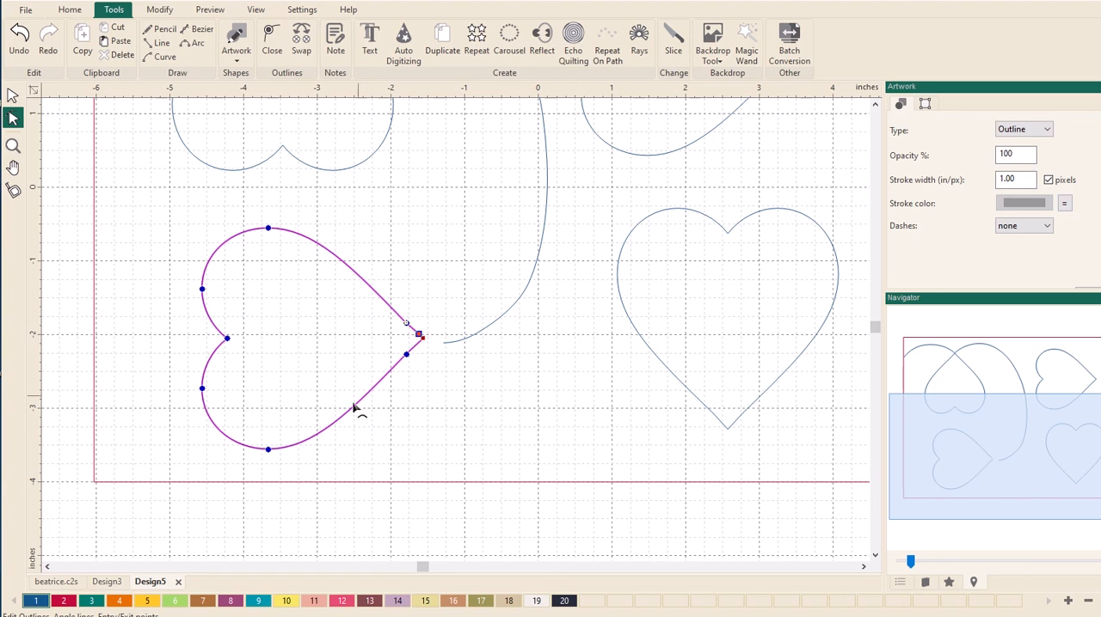
click(446, 385)
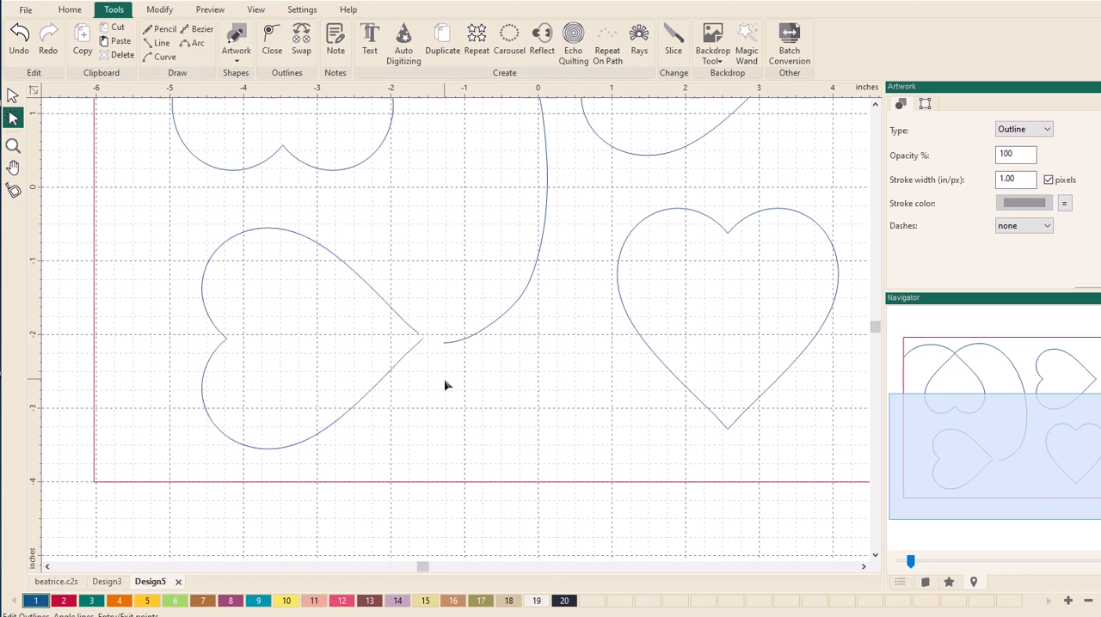
- Swap the entry and exit points of the lower-left heart's outline
click(405, 368)
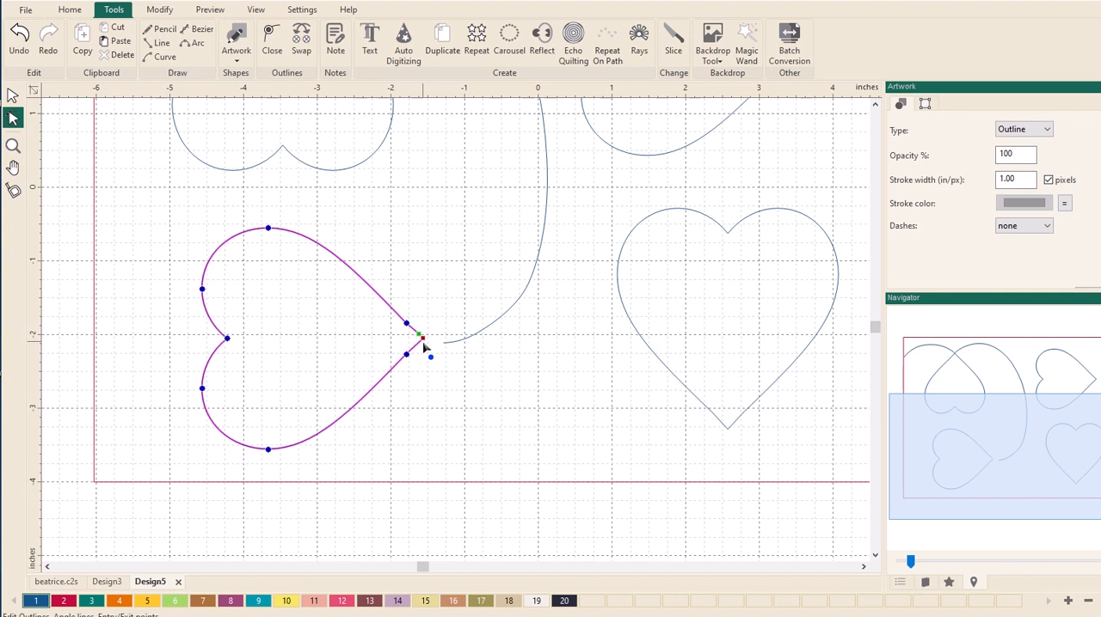
click(301, 43)
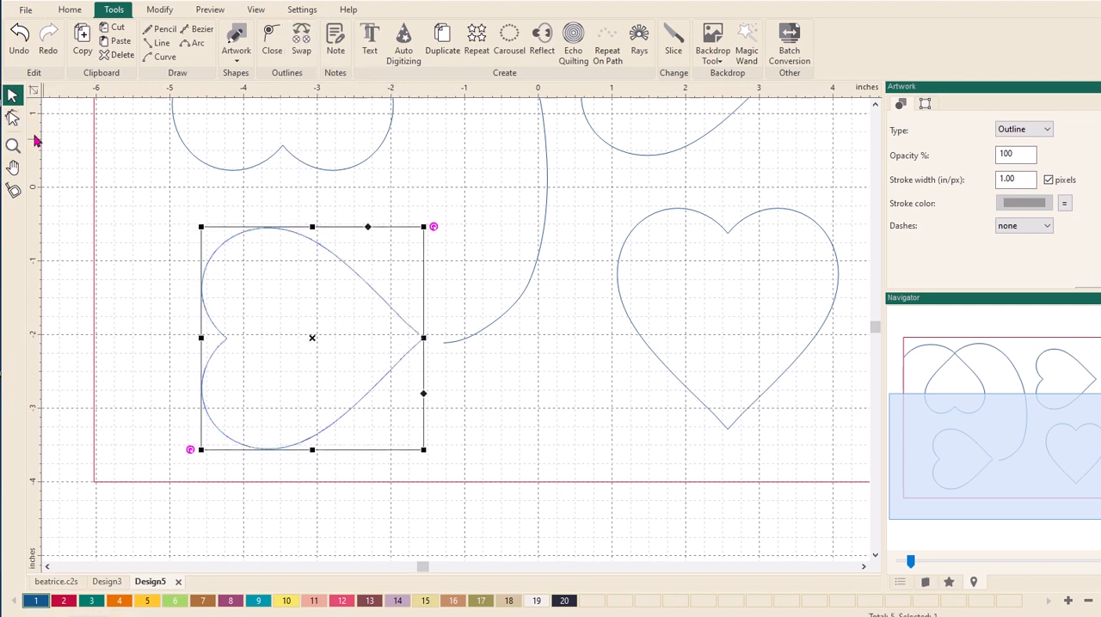
click(13, 117)
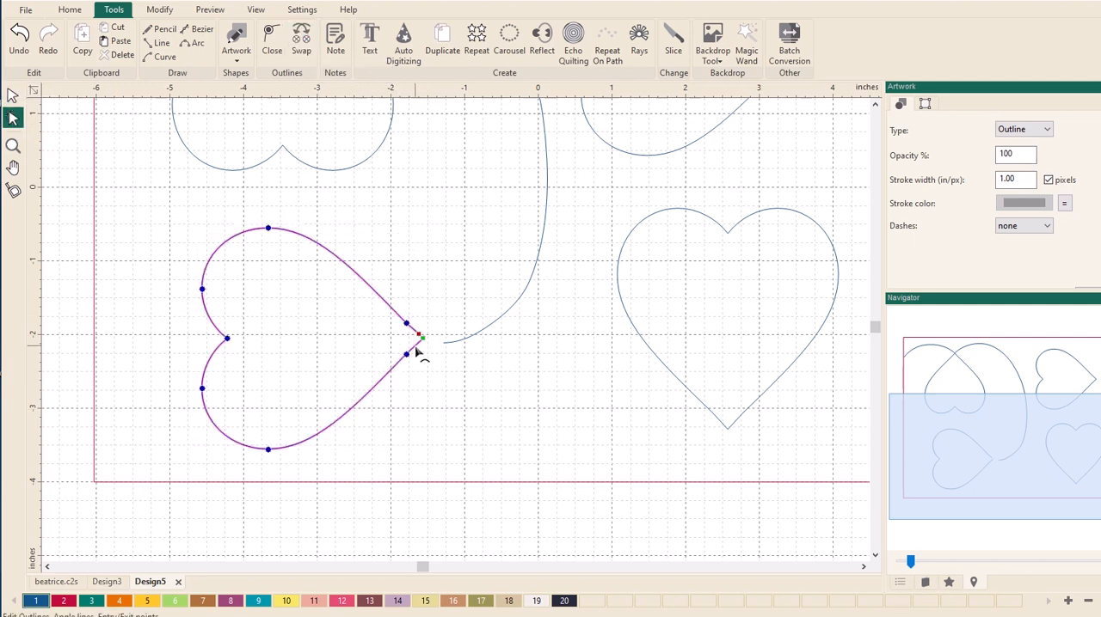
- Move the long curve's free end about 0.2 in left, right beside the lower-left heart's tip
click(474, 342)
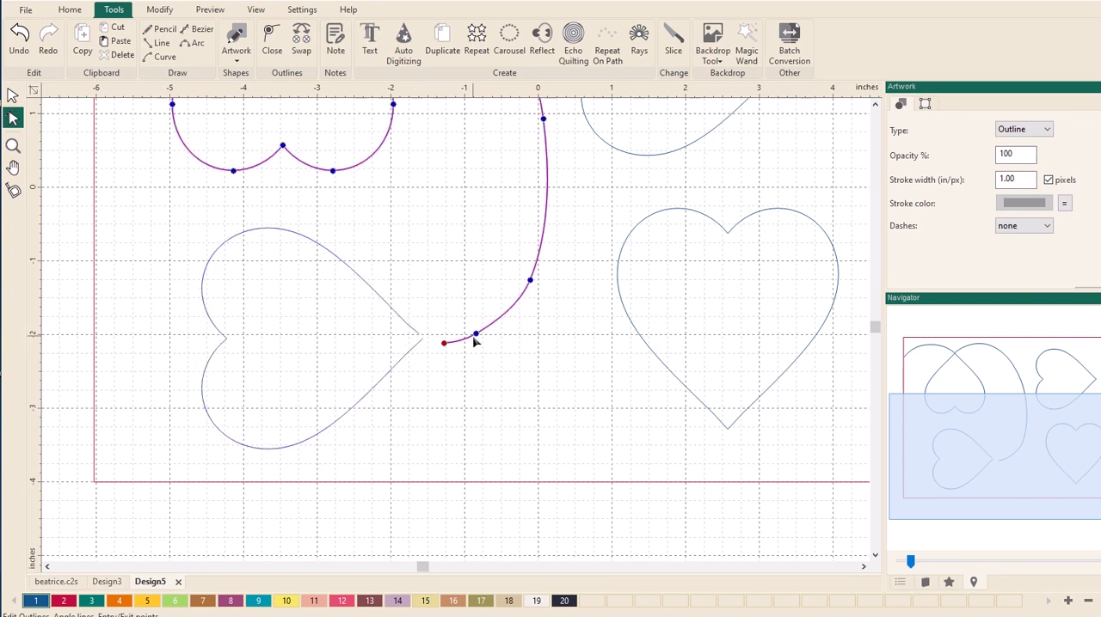
click(443, 344)
drag(429, 335, 428, 337)
- Move the lower-left heart's entry point slightly right and up, next to the long curve's free end
click(416, 352)
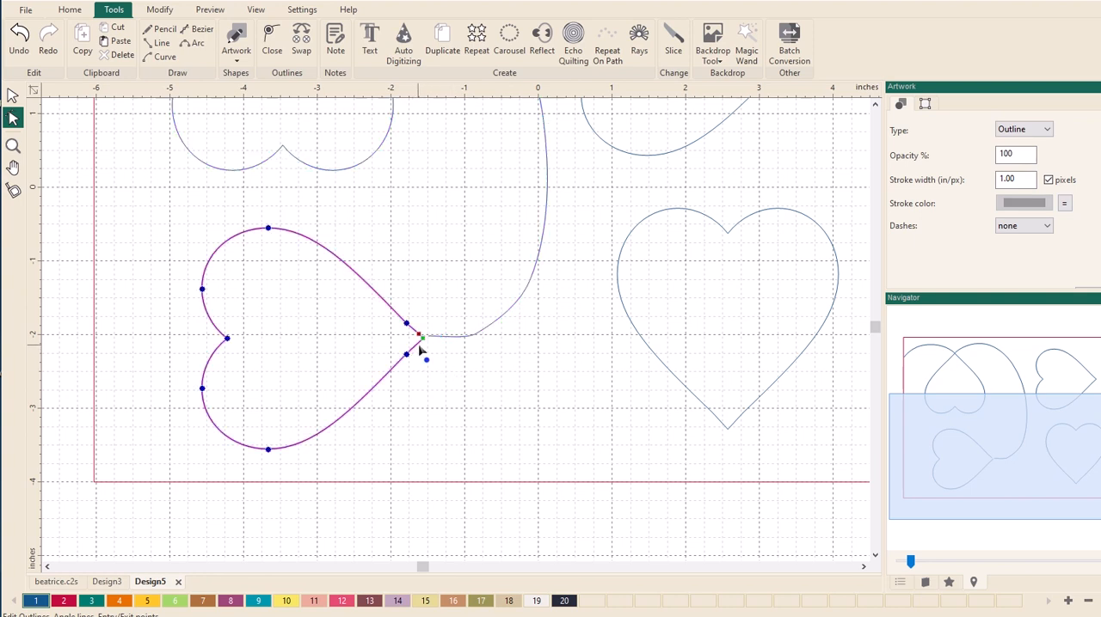
click(13, 146)
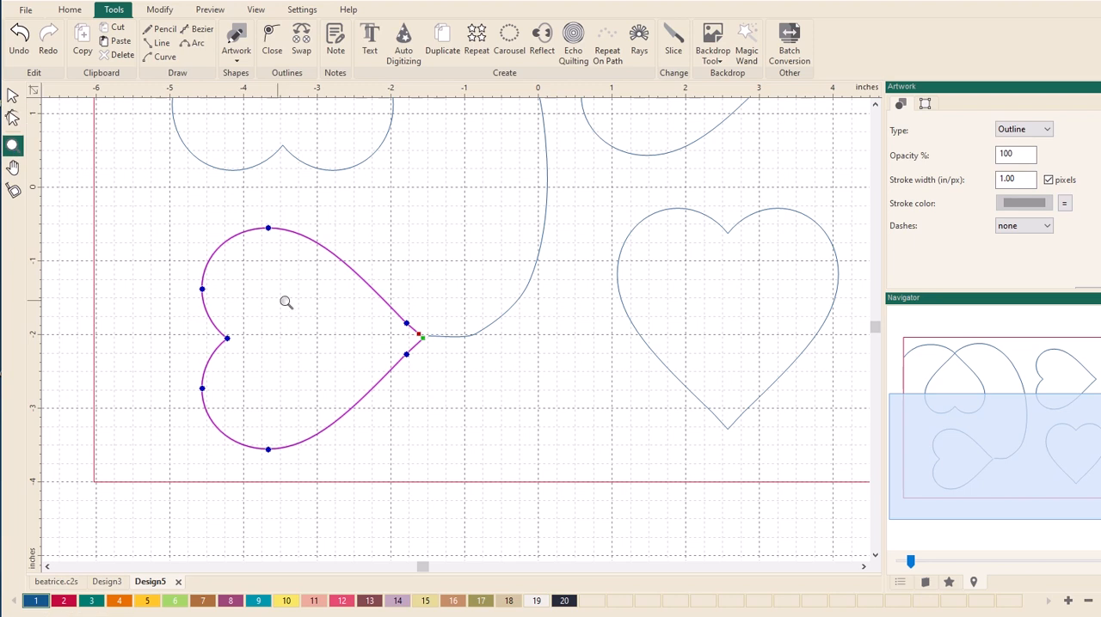
drag(352, 272, 551, 416)
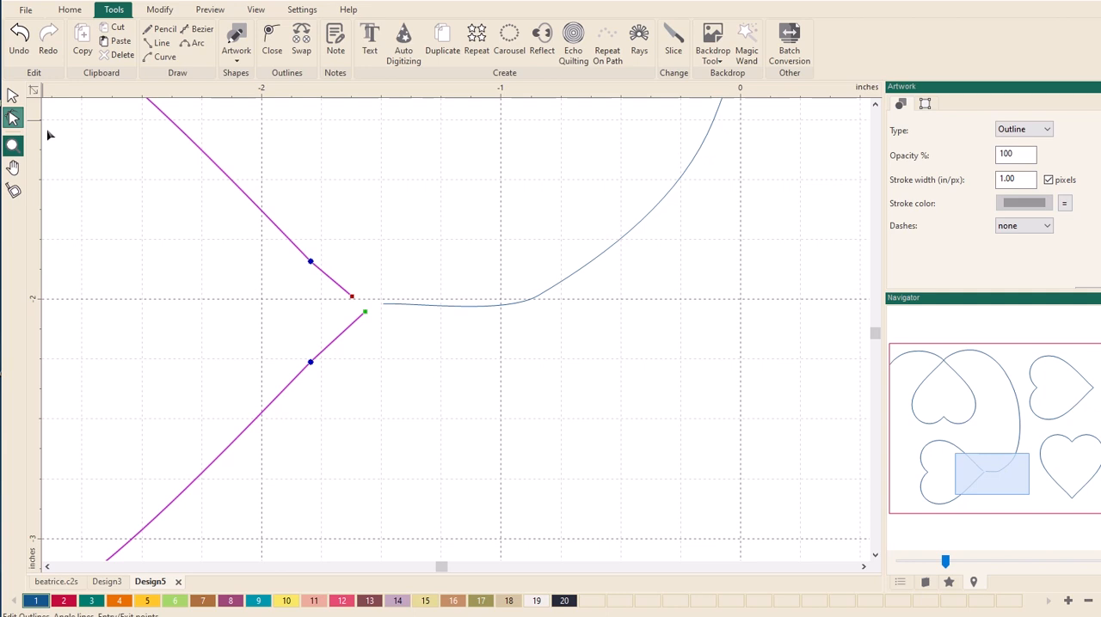
click(13, 117)
click(367, 311)
drag(367, 310, 376, 307)
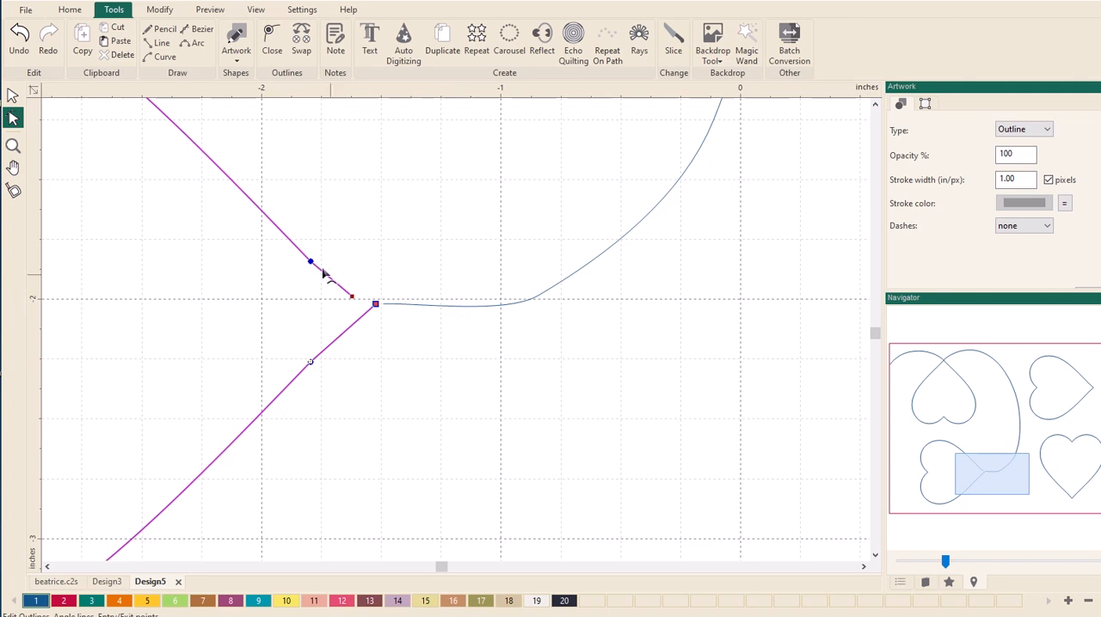
- Join the lower-left heart and the long curve into one continuous path
click(12, 94)
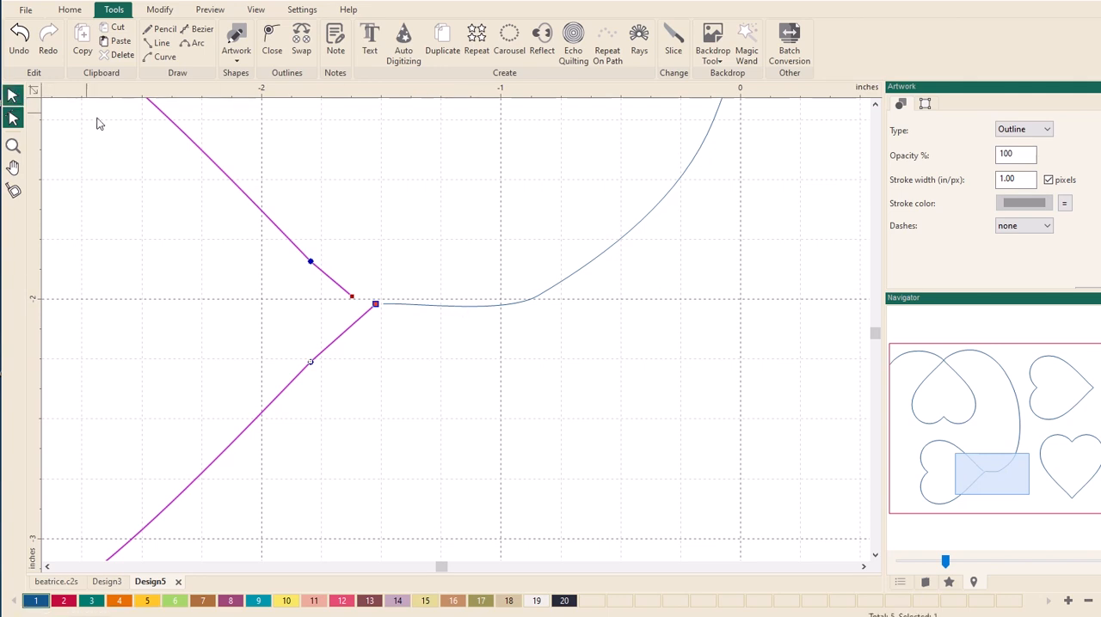
click(435, 309)
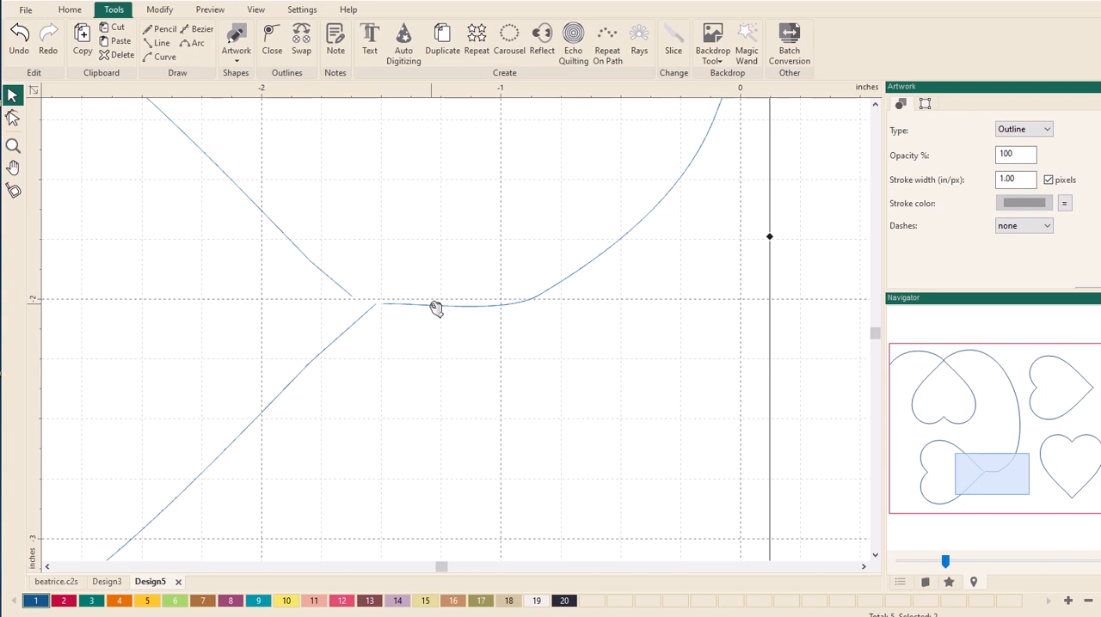
key(ctrl+j)
- Move the two curve points nearest the lower-left heart's tip about 0.6 in upward and convert them to Smooth
scroll(413, 336, down, 5)
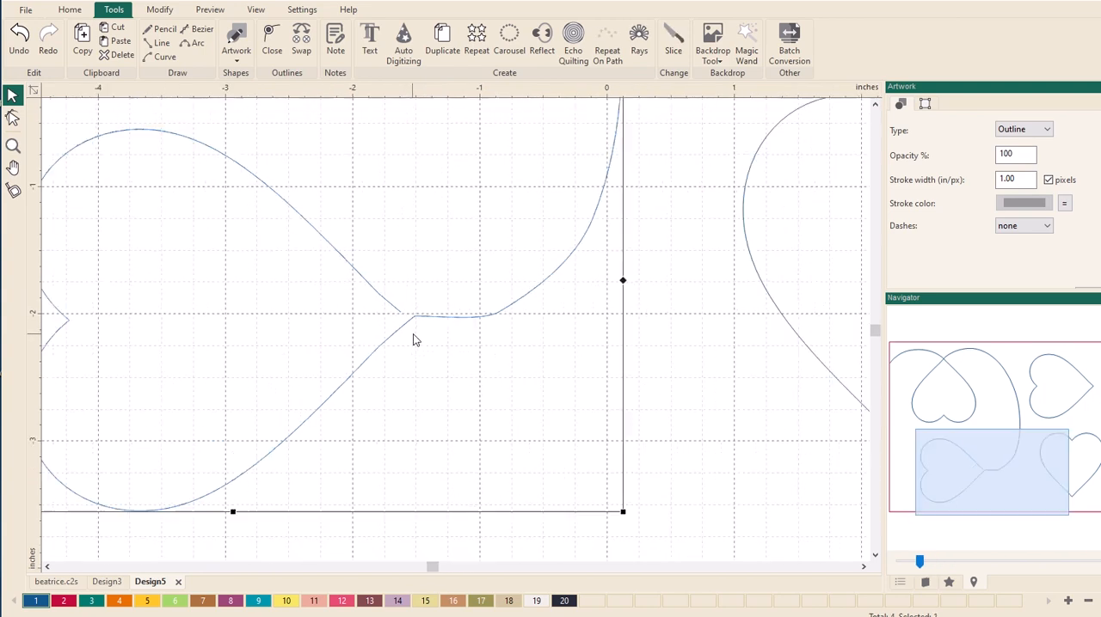
scroll(418, 340, down, 2)
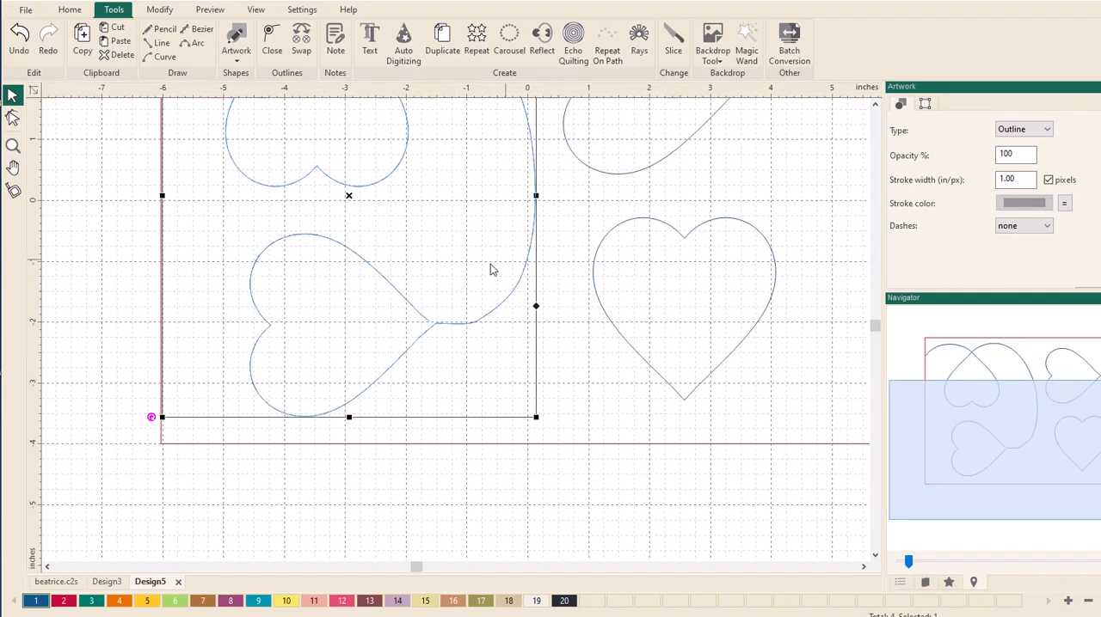
click(13, 118)
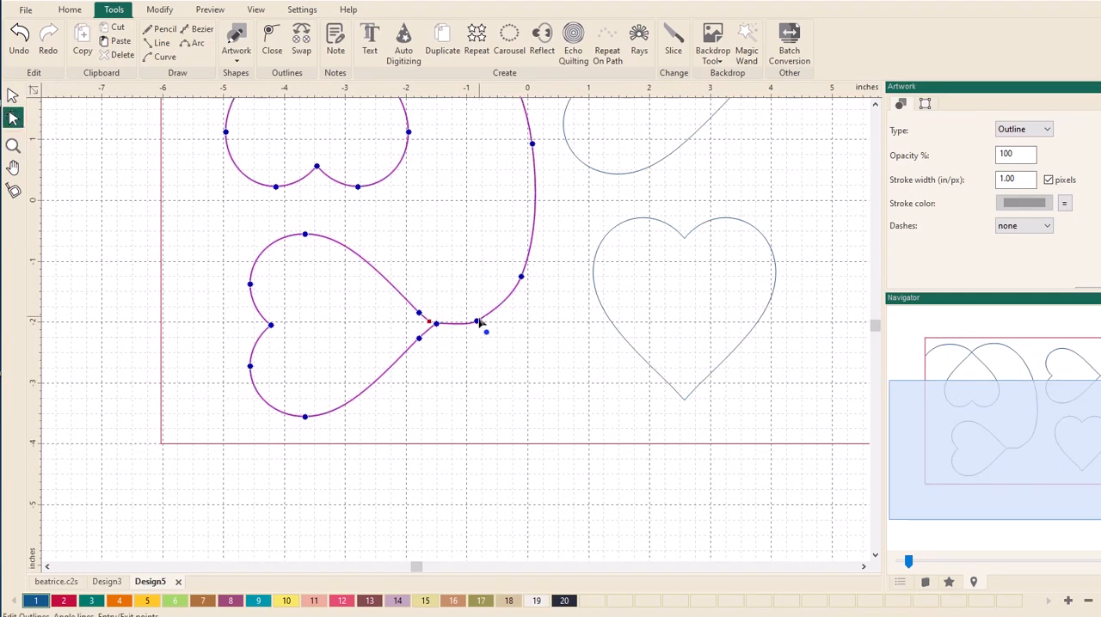
drag(476, 321, 476, 289)
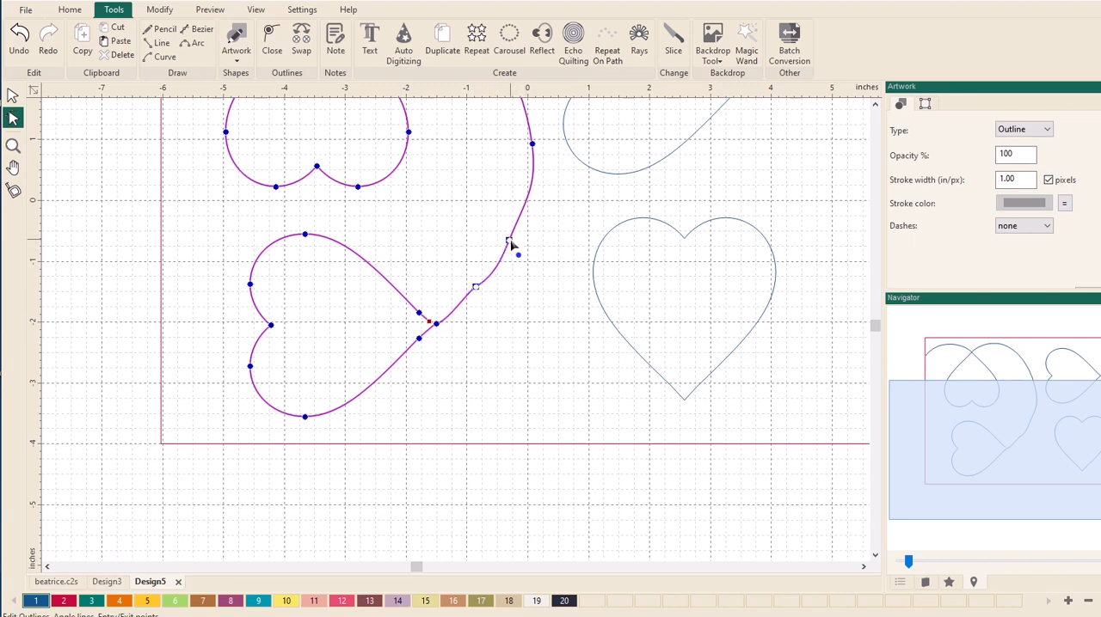
right_click(510, 243)
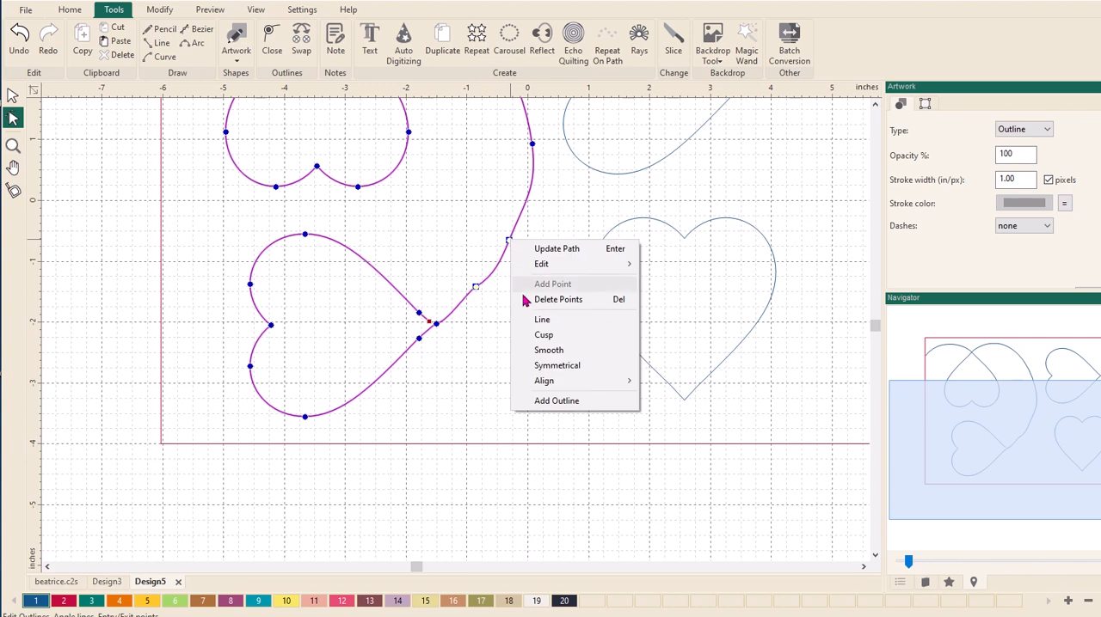
click(534, 354)
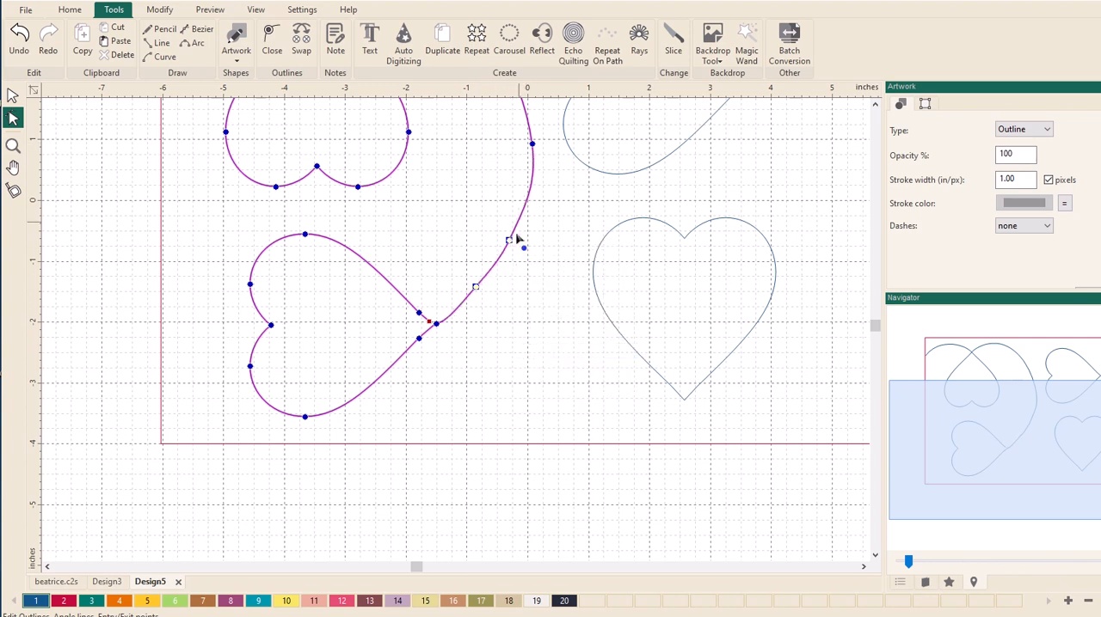
click(515, 307)
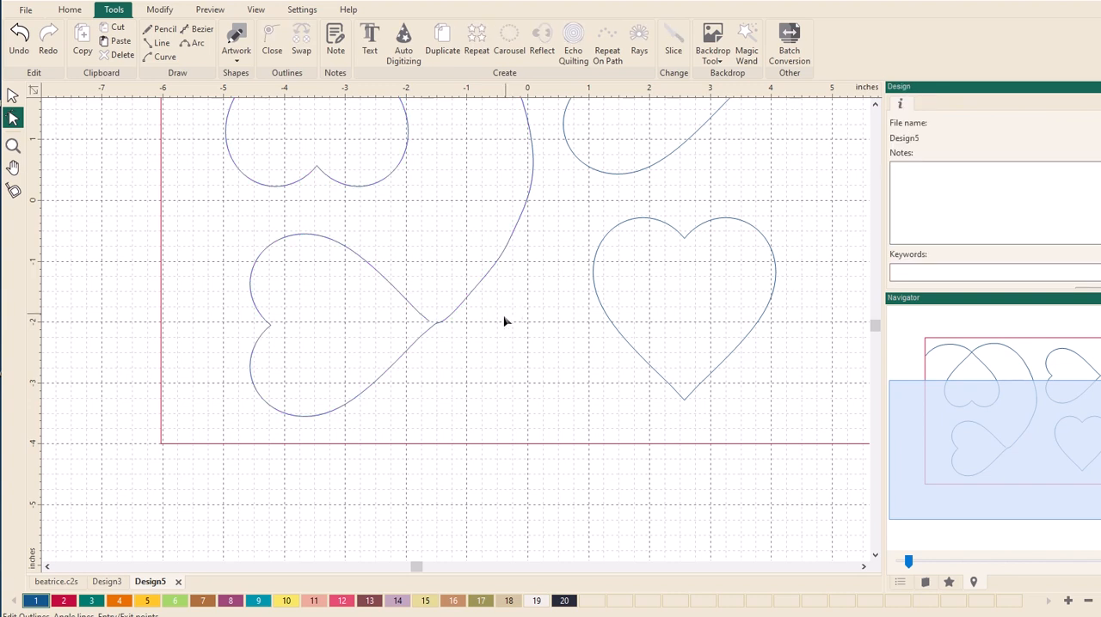
- Reshape the curve segment entering the lower-left heart's tip so it flows straight into the heart's lower side
click(447, 326)
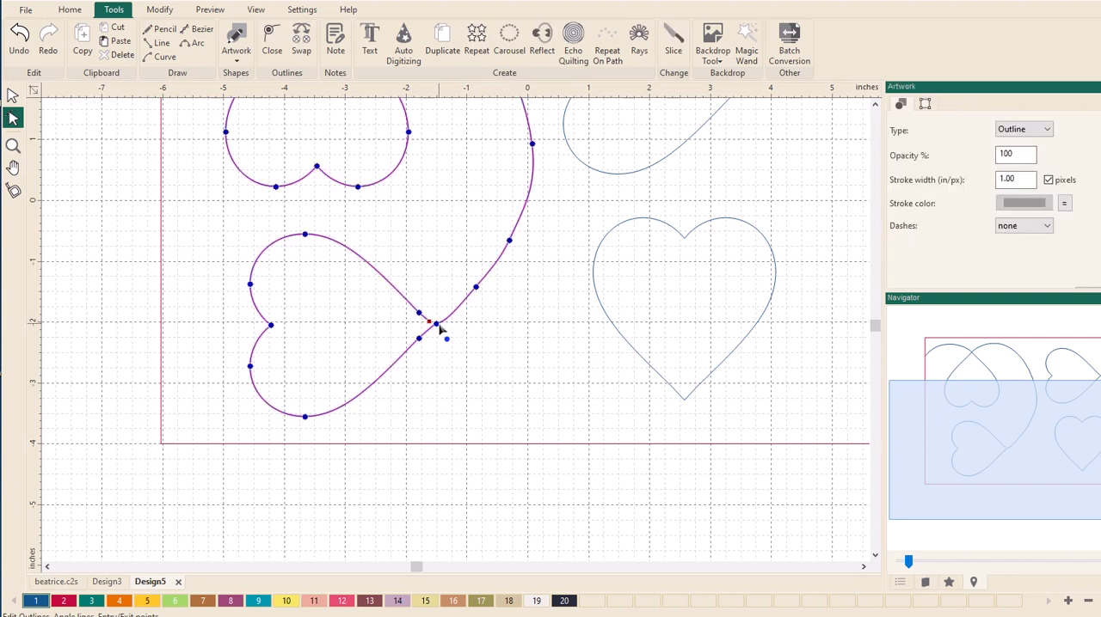
drag(447, 323, 448, 316)
click(463, 367)
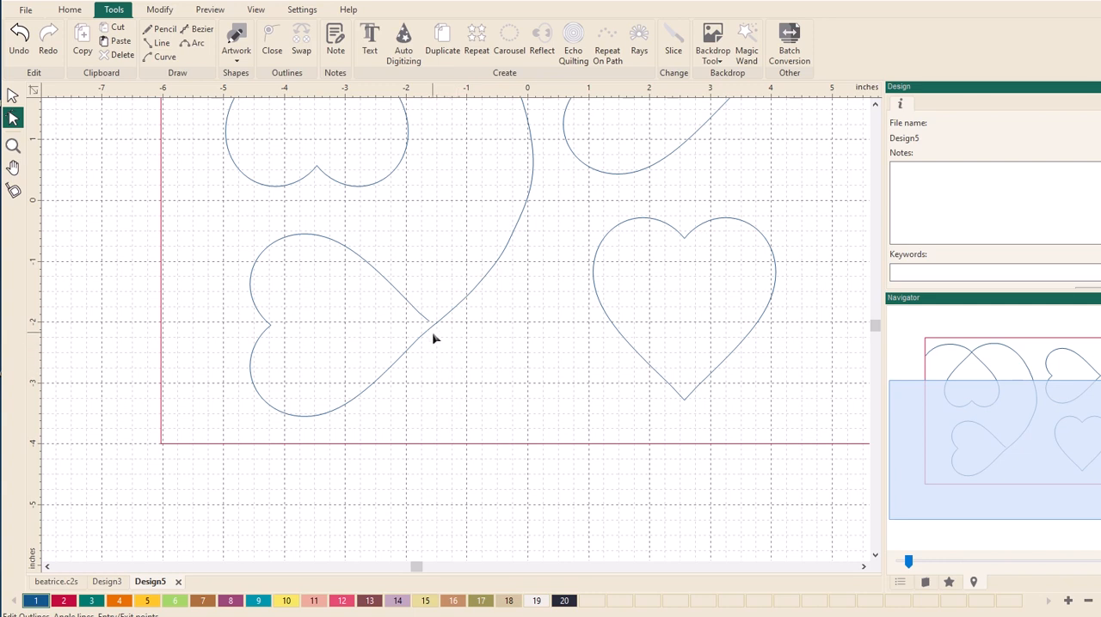
- Split the lower-right heart's outline at its bottom tip with Split Line and nudge the end point slightly up
click(685, 404)
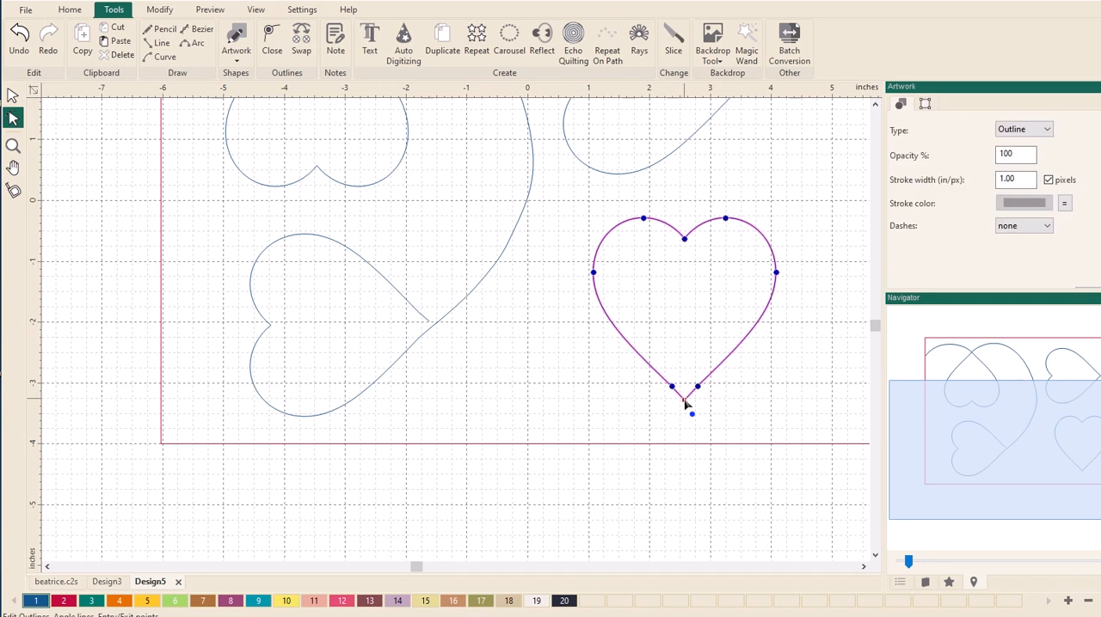
right_click(685, 401)
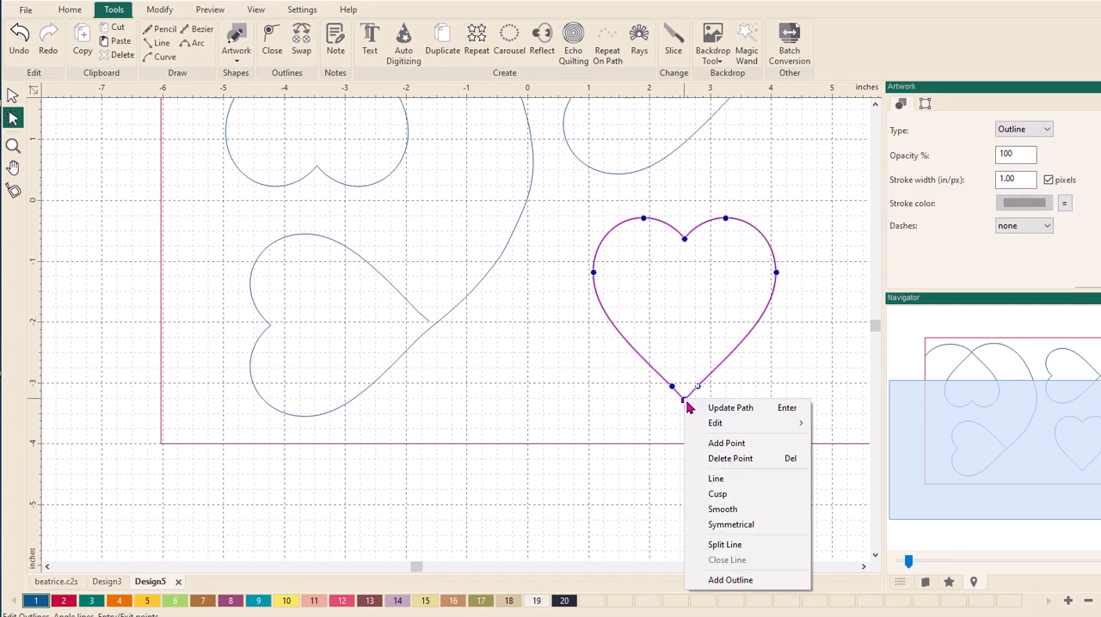
click(718, 547)
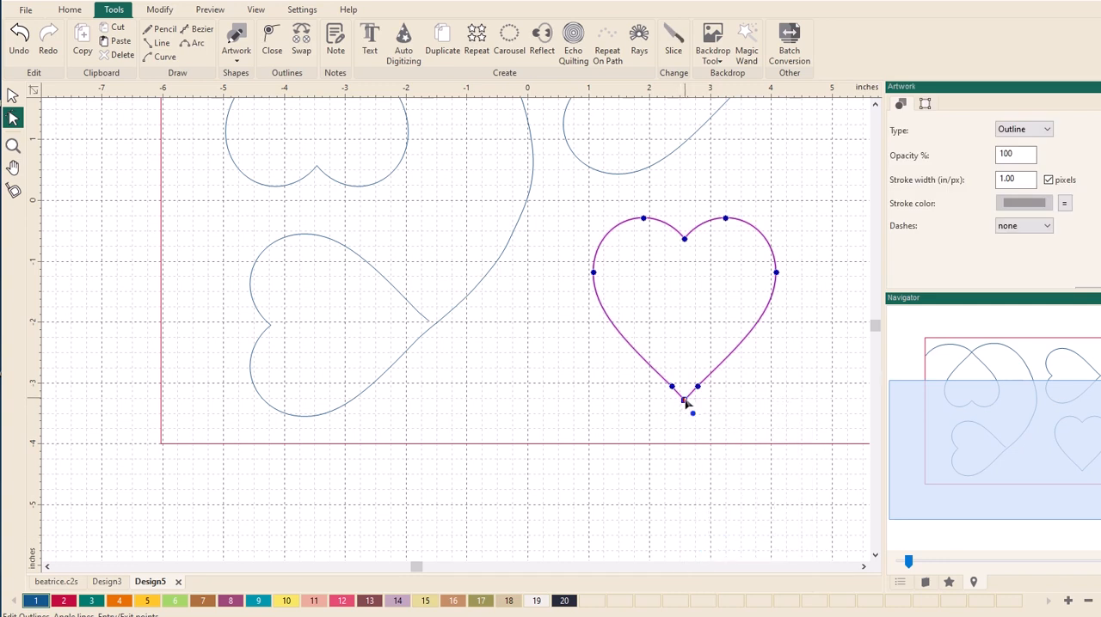
drag(684, 400, 685, 397)
- Split the lower-right heart's outline again at its bottom tip and move the loose short segment just below the tip
click(13, 146)
drag(618, 325, 779, 439)
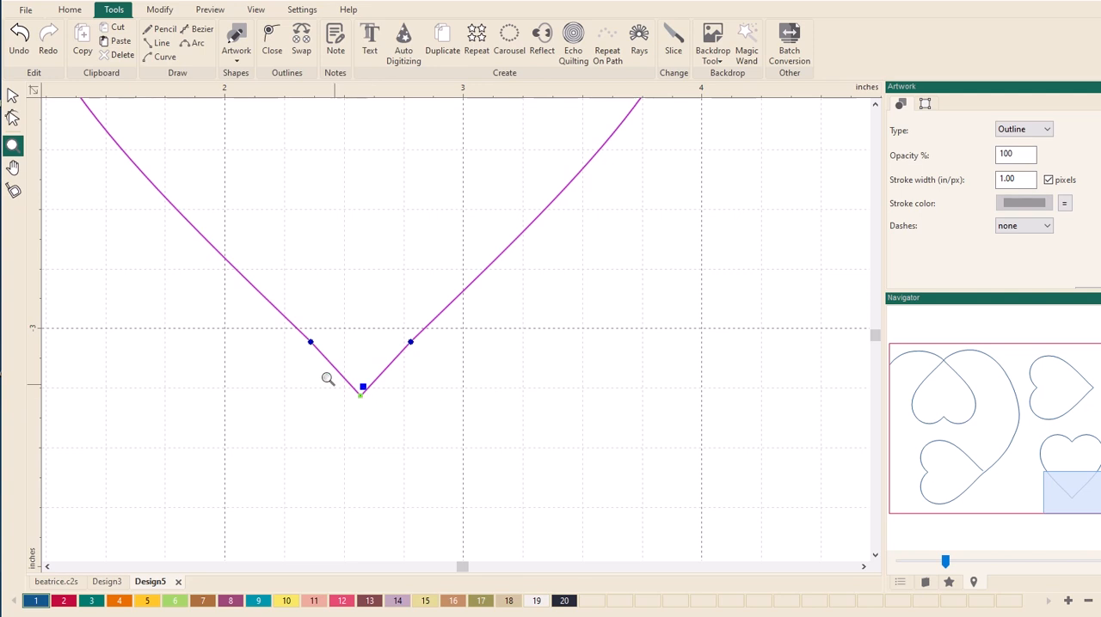
click(13, 120)
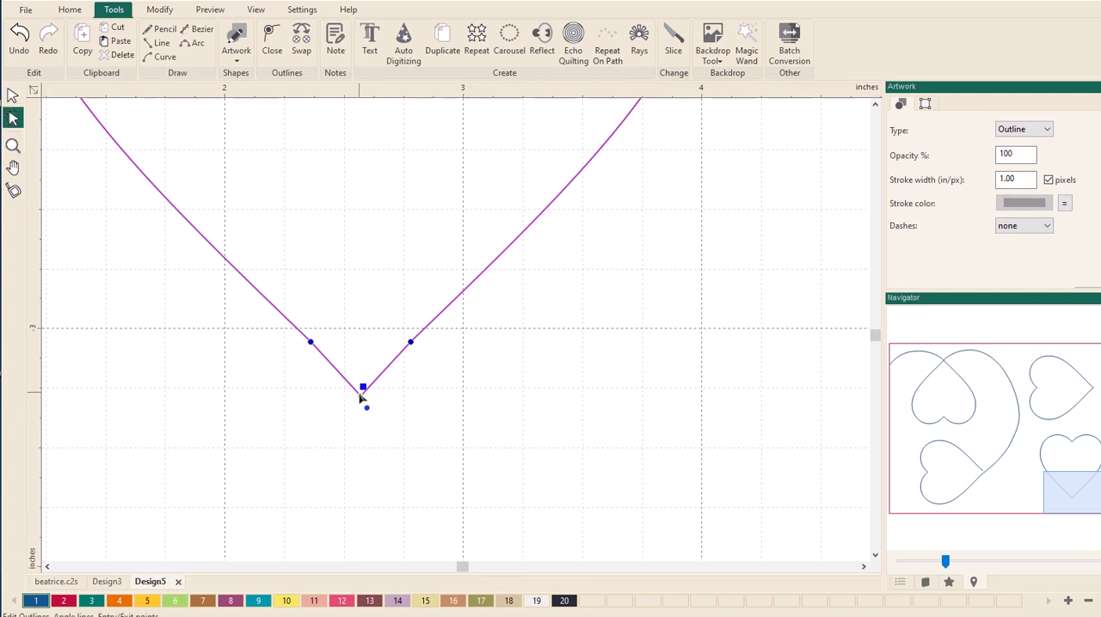
click(365, 398)
mouse_move(365, 398)
mouse_down()
mouse_move(352, 393)
mouse_move(366, 402)
mouse_move(362, 393)
mouse_up()
right_click(362, 394)
click(412, 538)
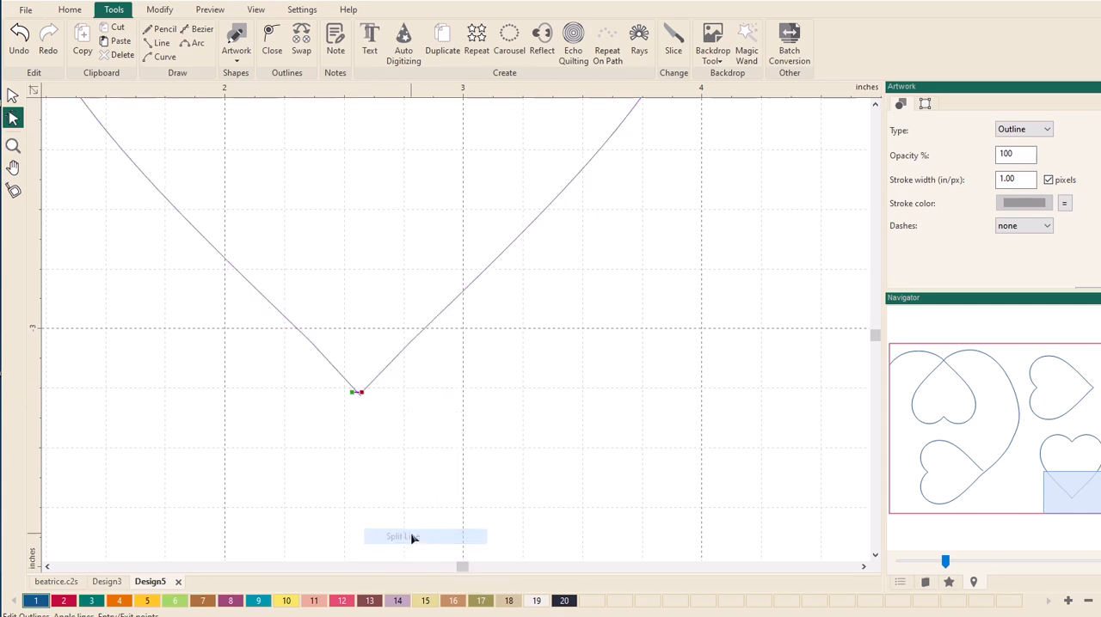
drag(351, 395, 363, 417)
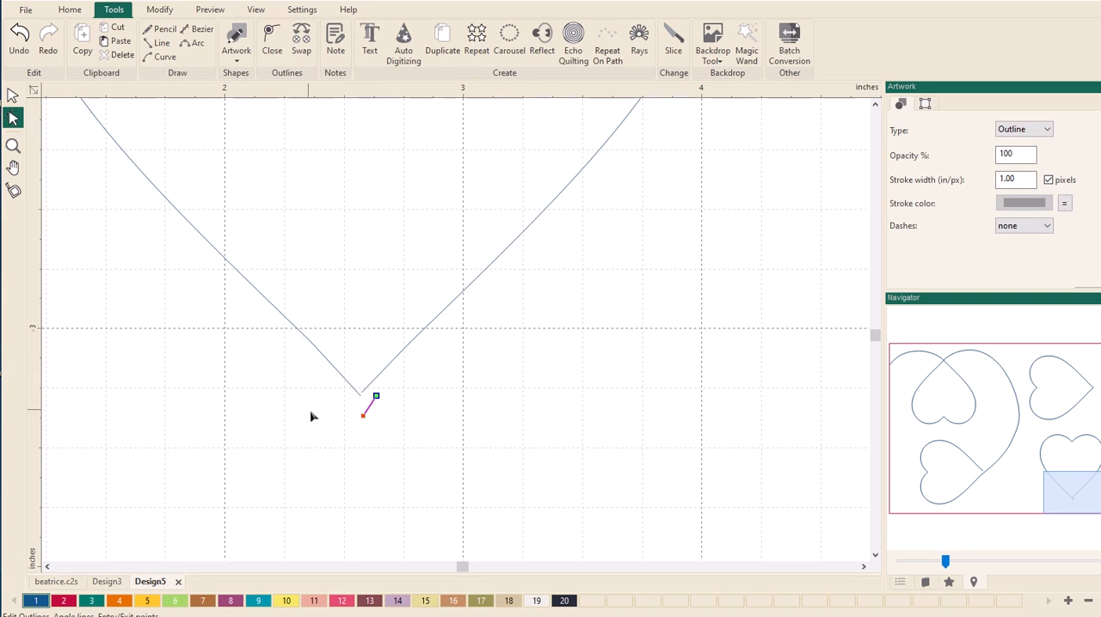
click(370, 391)
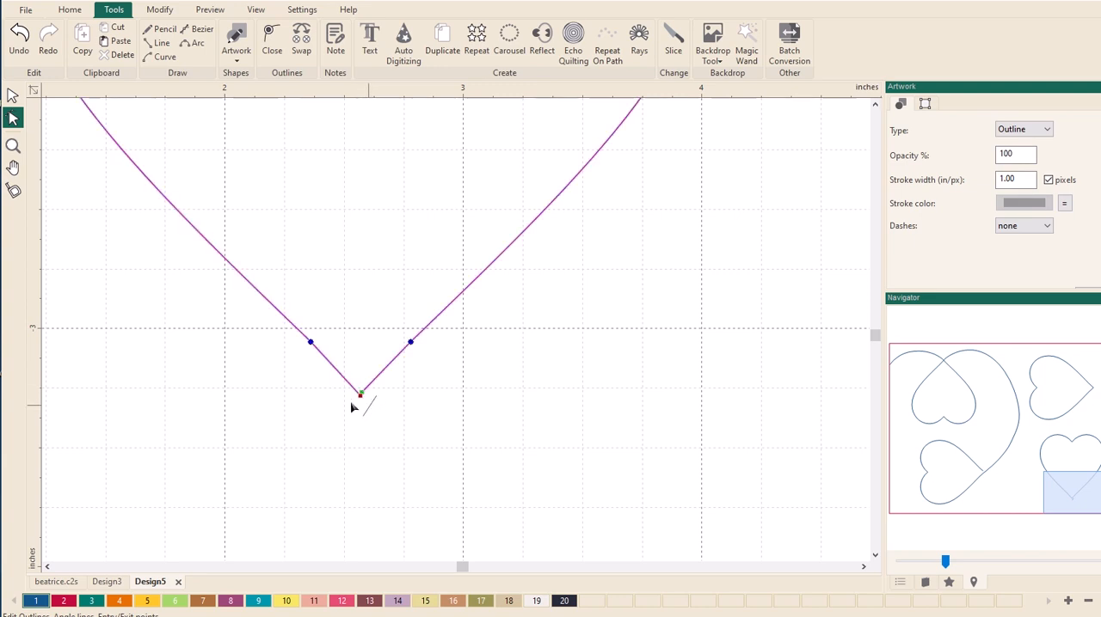
- Delete the loose short segment just below the lower-right heart's bottom tip
click(13, 95)
click(367, 411)
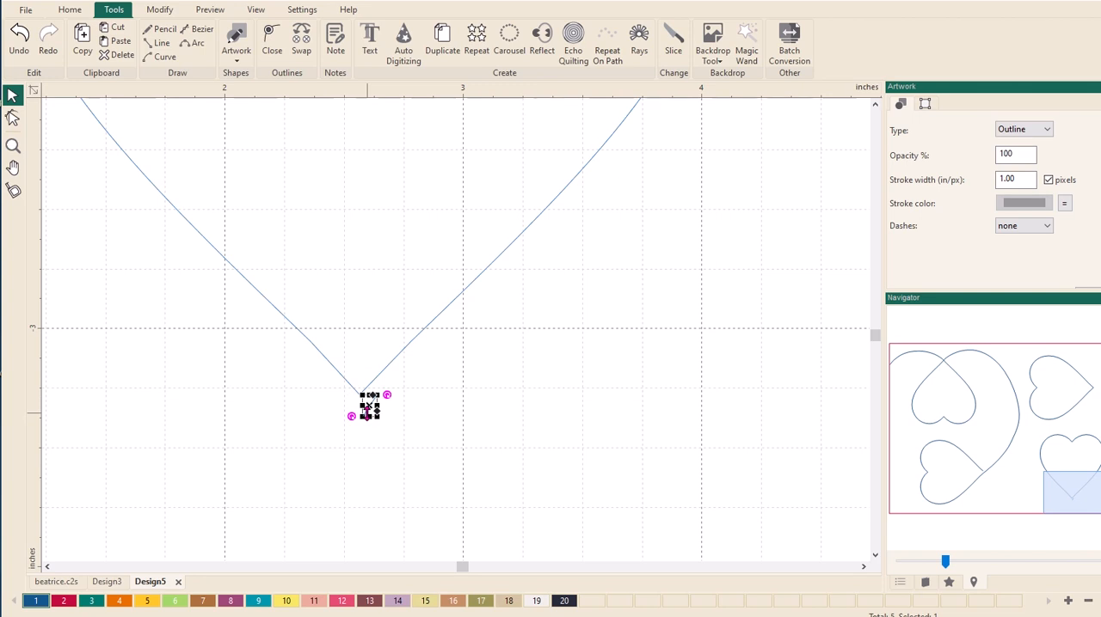
key(Delete)
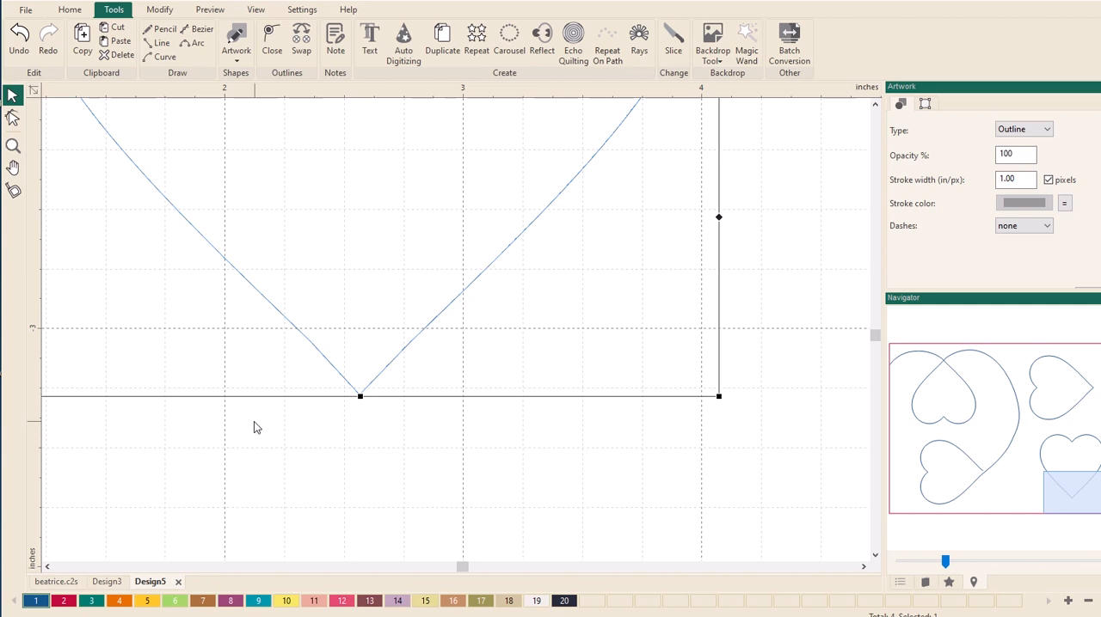
- Draw a three-point curve from the lower-left heart's tip, dipping close to the rectangle's bottom edge, to the lower-right heart's bottom tip
scroll(336, 474, down, 5)
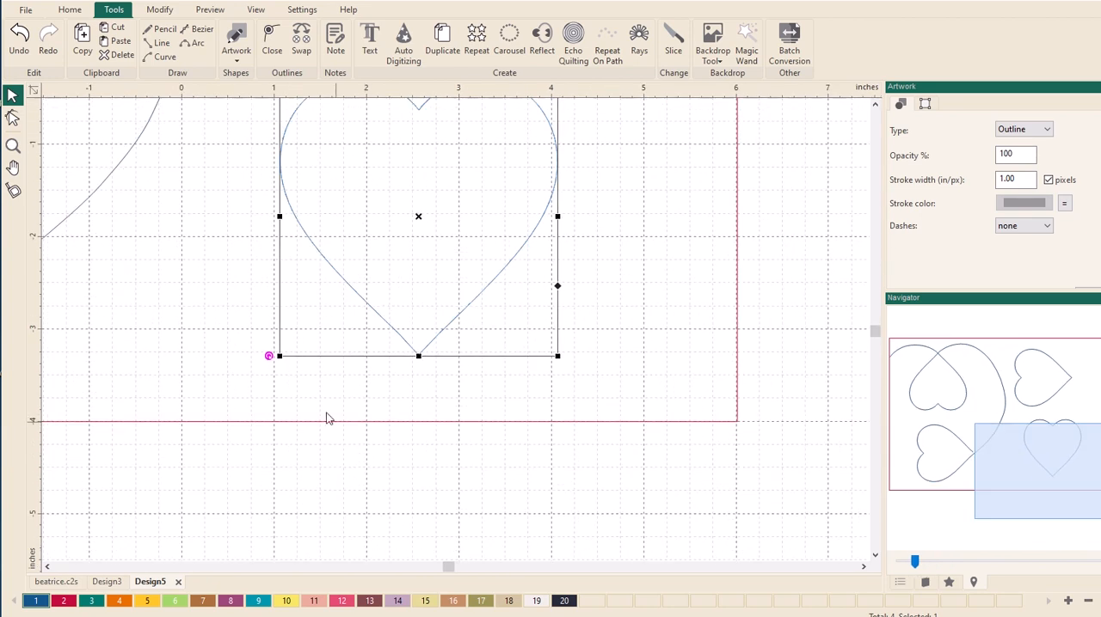
scroll(250, 376, down, 3)
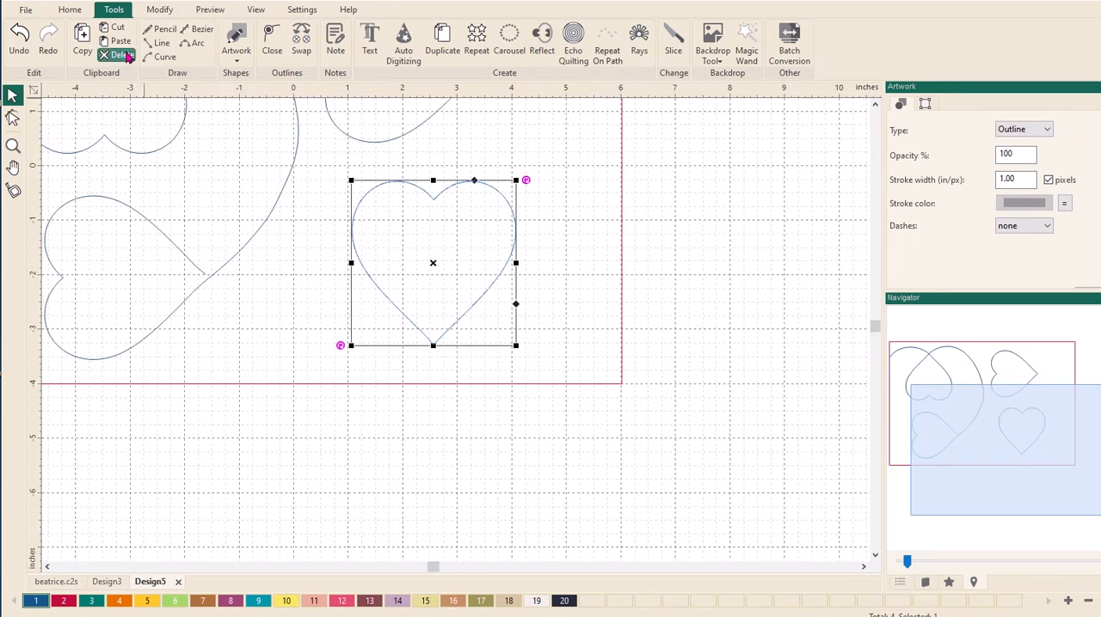
click(162, 57)
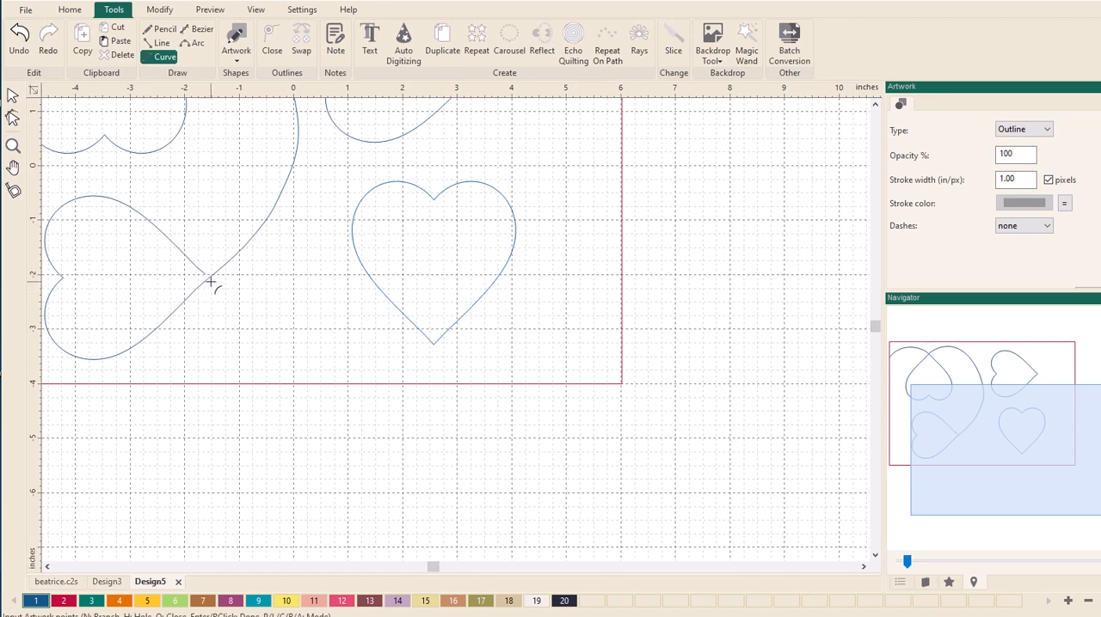
click(211, 280)
click(318, 370)
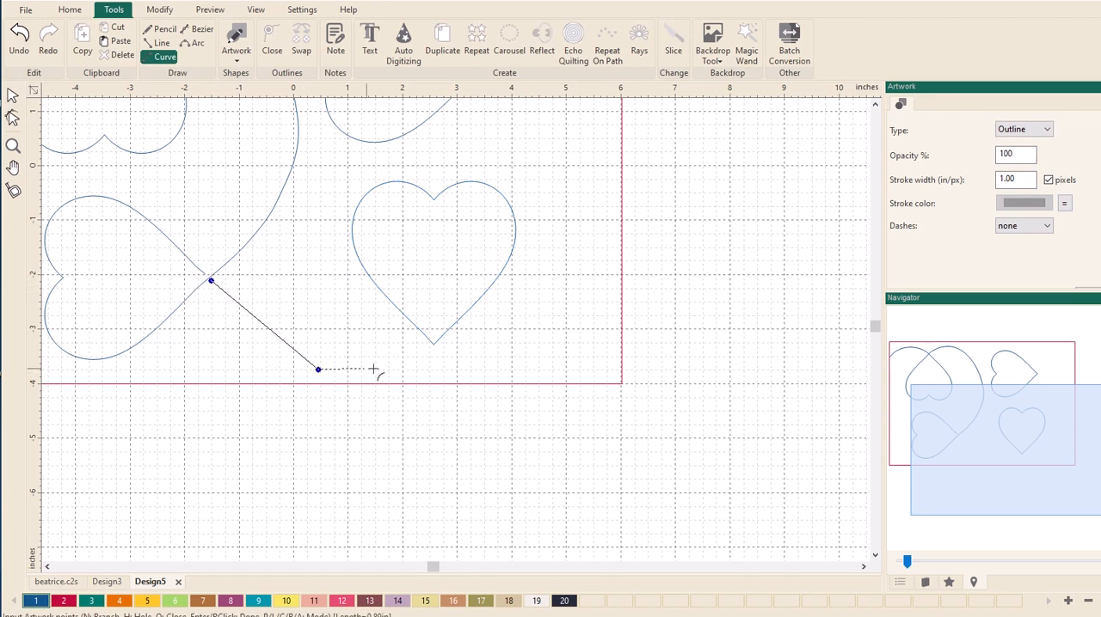
click(432, 349)
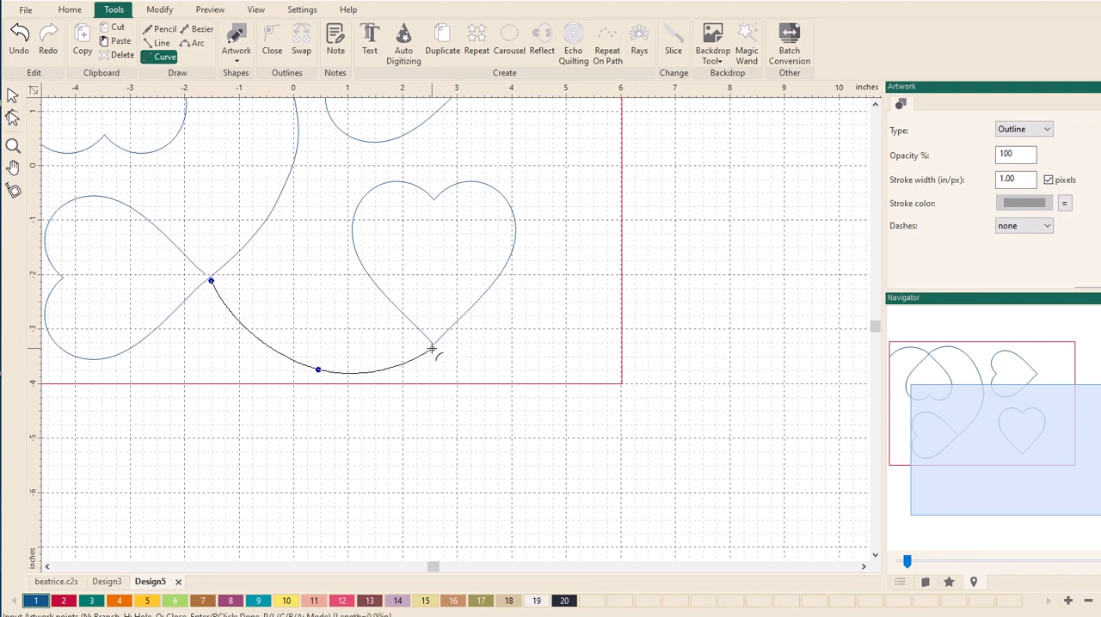
key(Return)
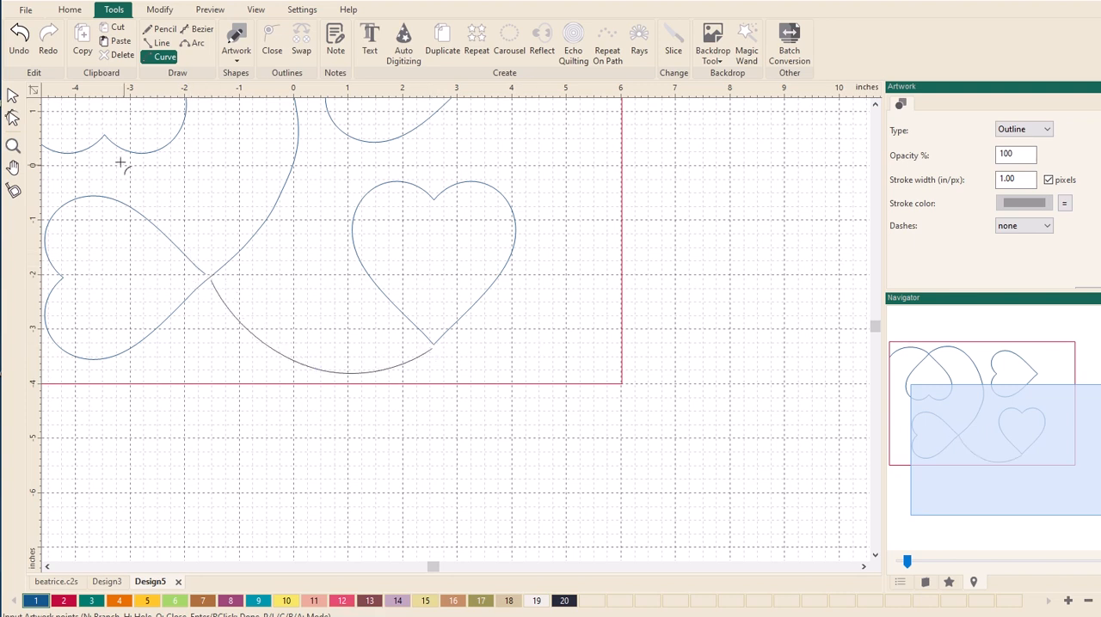
- Move the lower-left heart's open end point across the crossing line to meet the new curve's start and nudge the two ends together
click(13, 145)
drag(151, 222, 283, 343)
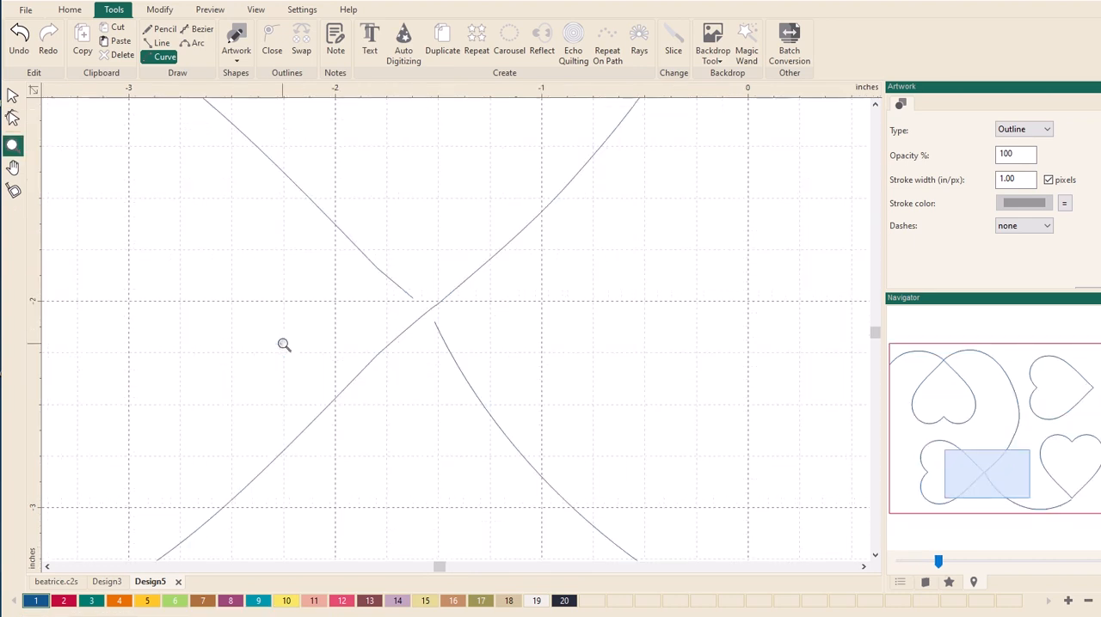
click(13, 118)
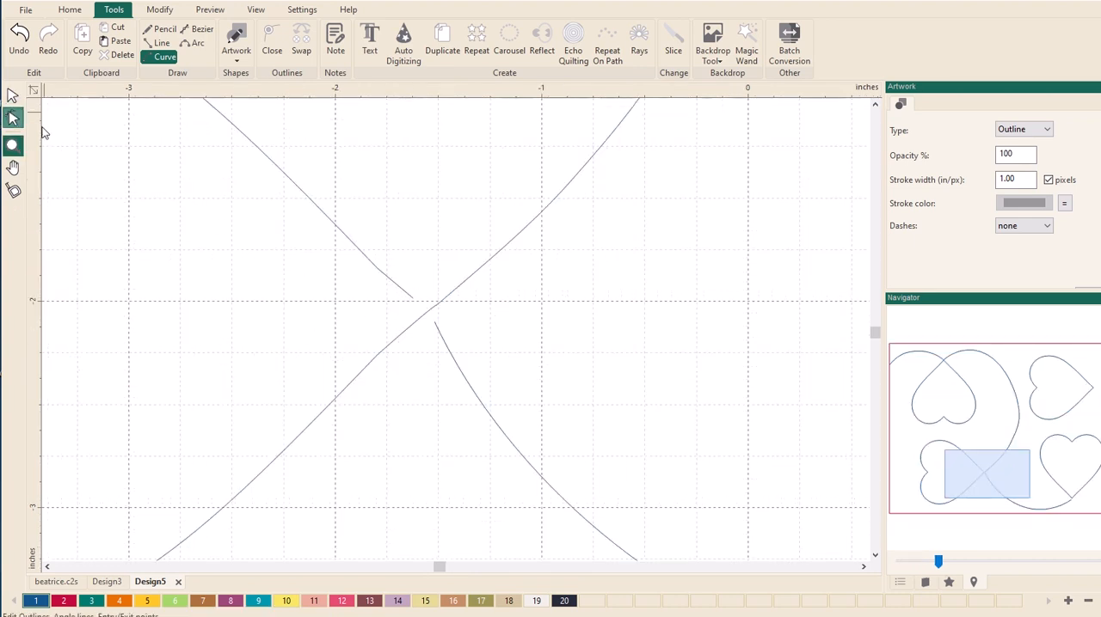
click(410, 298)
drag(412, 301, 432, 325)
click(440, 338)
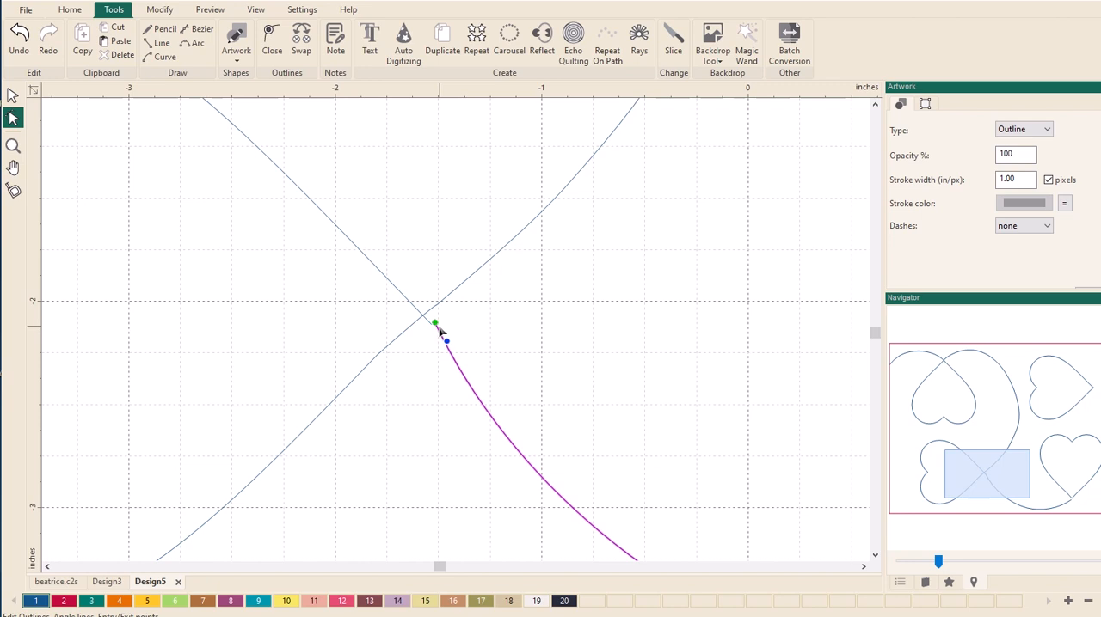
click(435, 325)
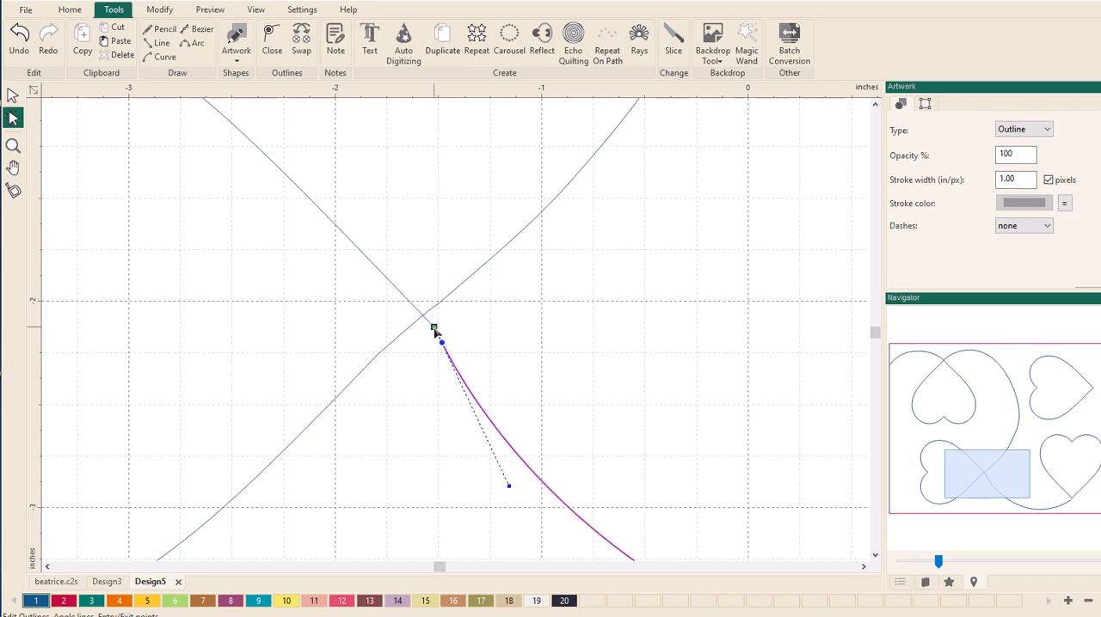
drag(433, 328, 434, 325)
key(Escape)
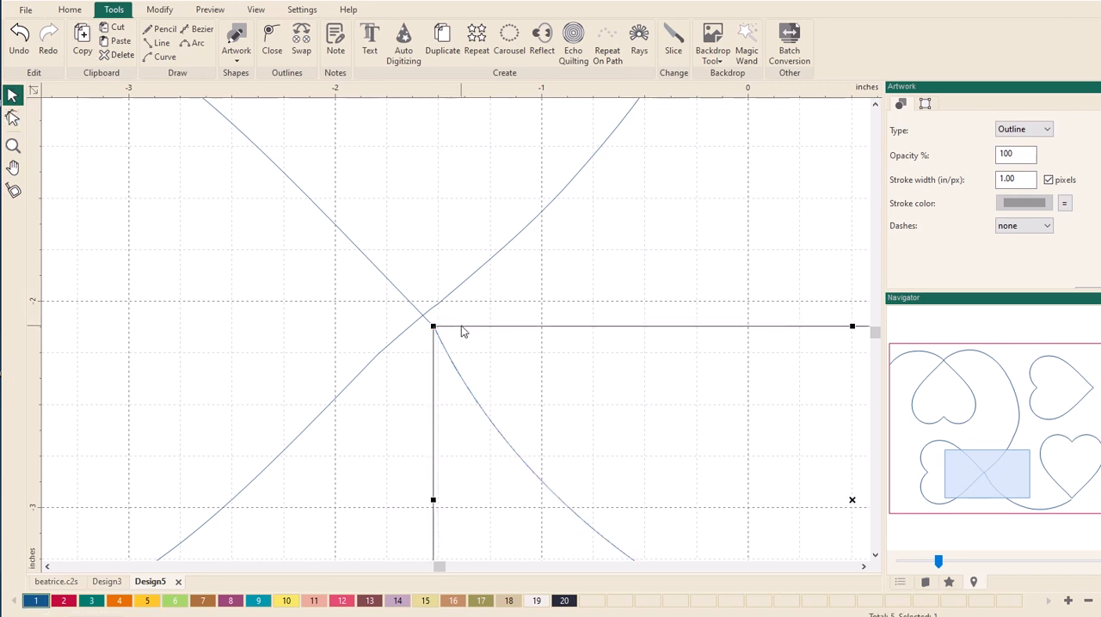
- Select the left hearts' continuous outline and the new bottom curve and join them into one path
click(360, 251)
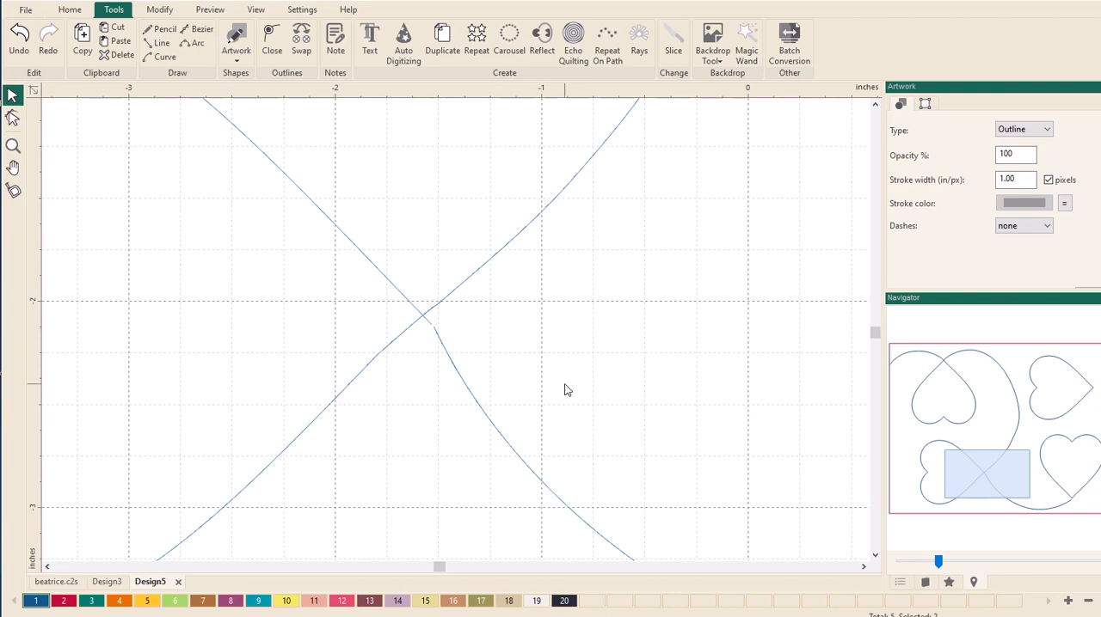
scroll(568, 390, down, 3)
scroll(567, 391, down, 3)
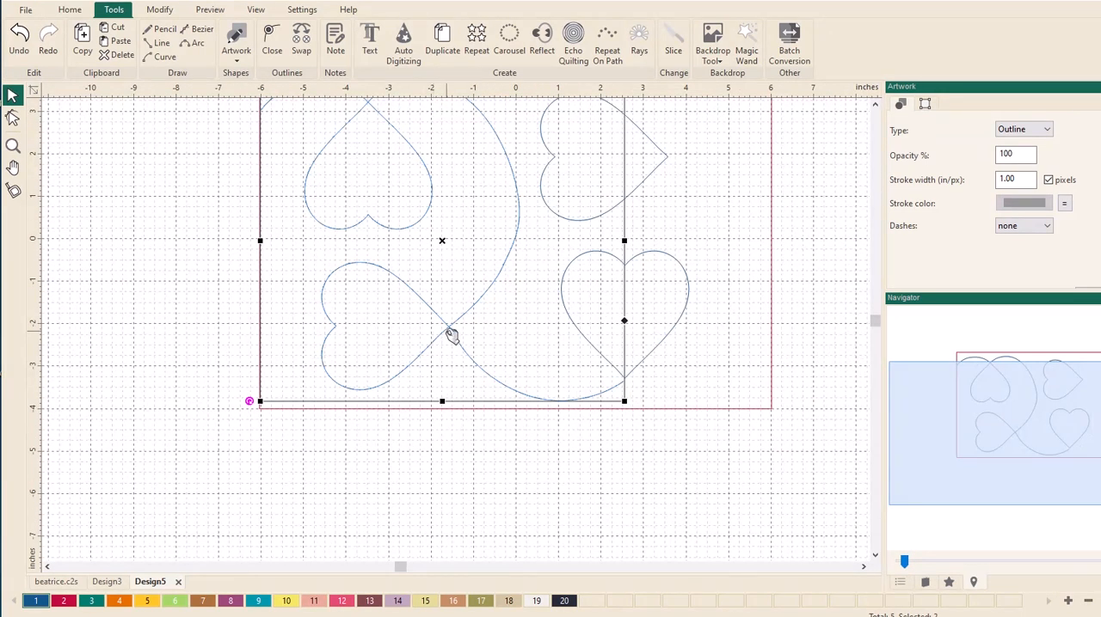
click(197, 331)
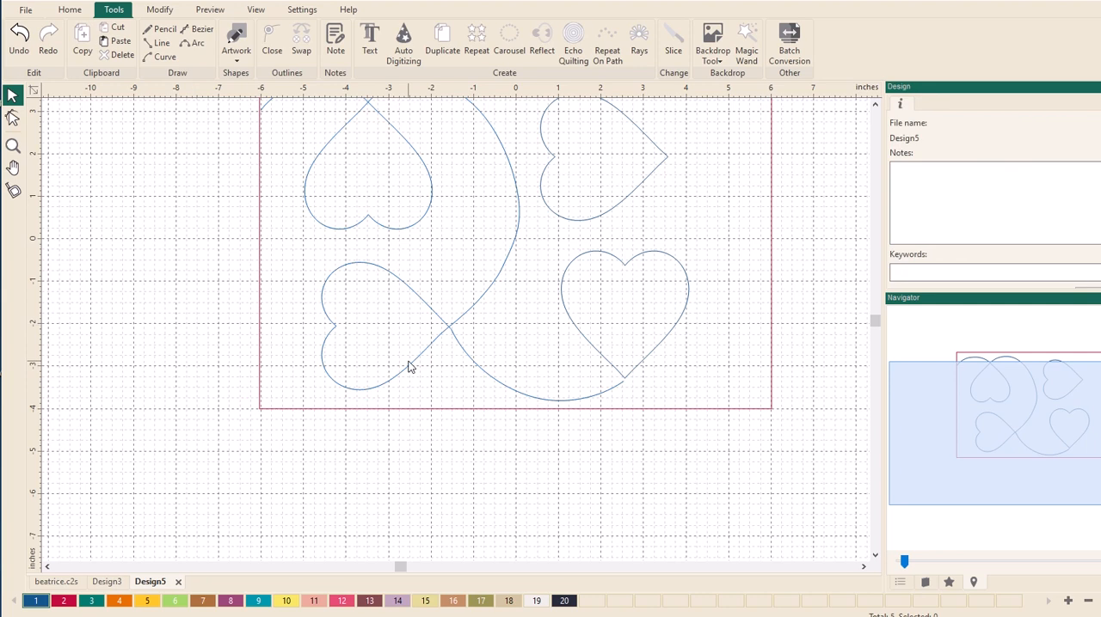
click(410, 368)
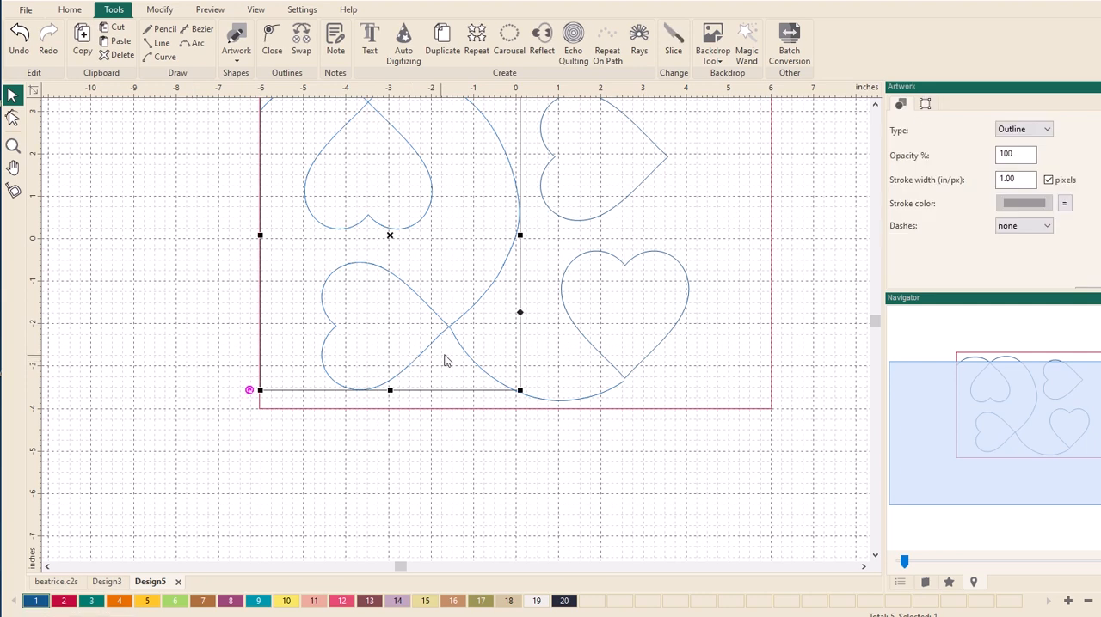
shift+click(530, 400)
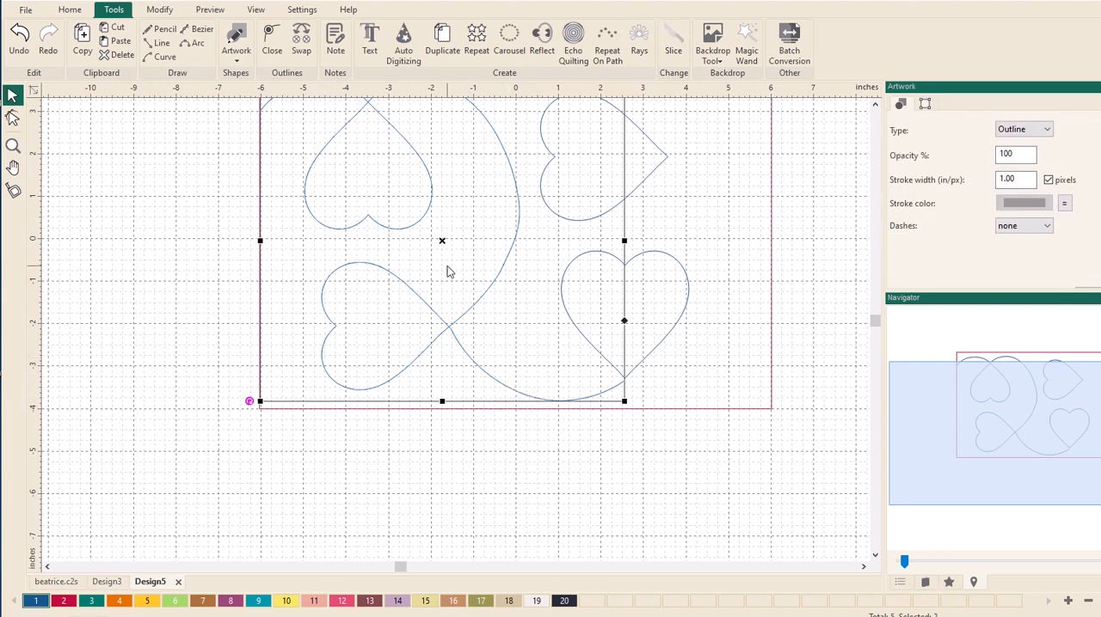
key(ctrl+g)
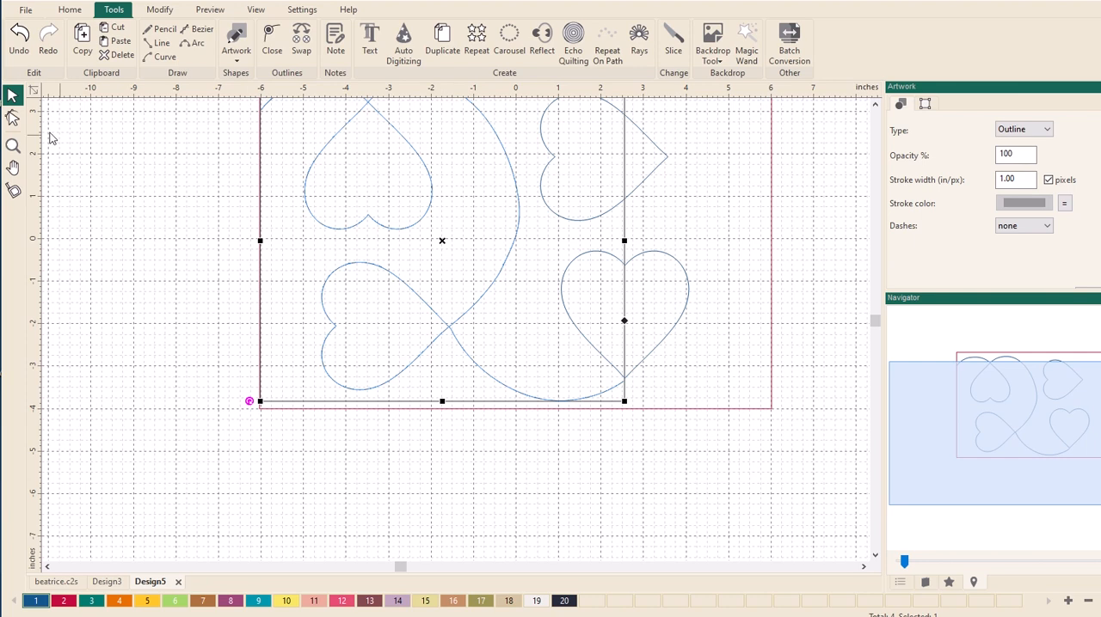
- Reshape the bottom curve where it leaves the lower-left heart's tip so it continues straight from the heart's upper side
click(13, 144)
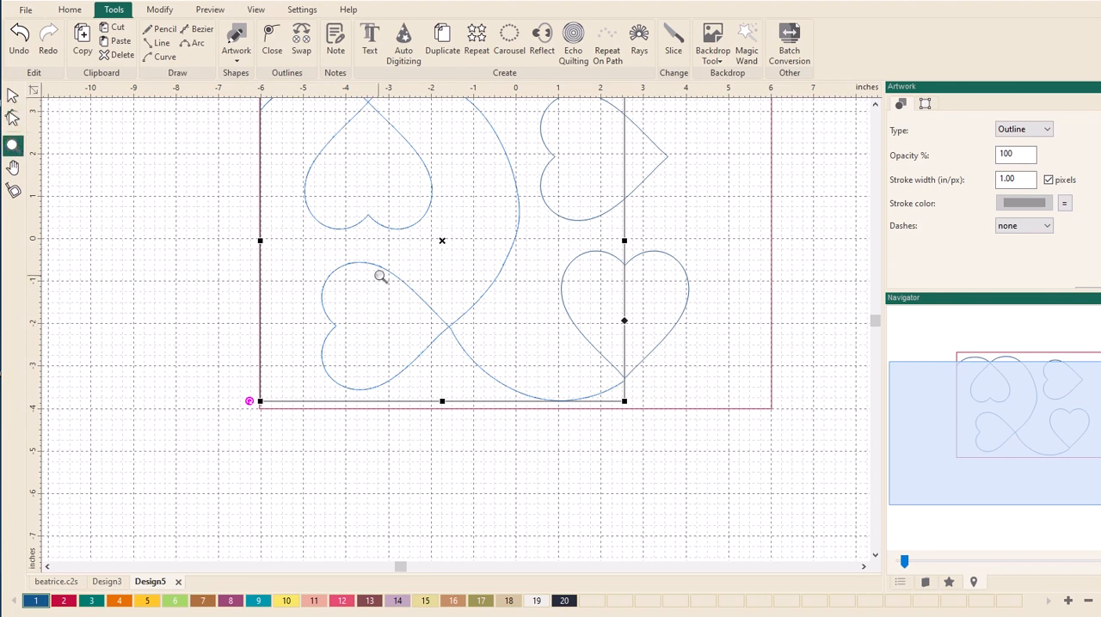
drag(404, 281, 508, 389)
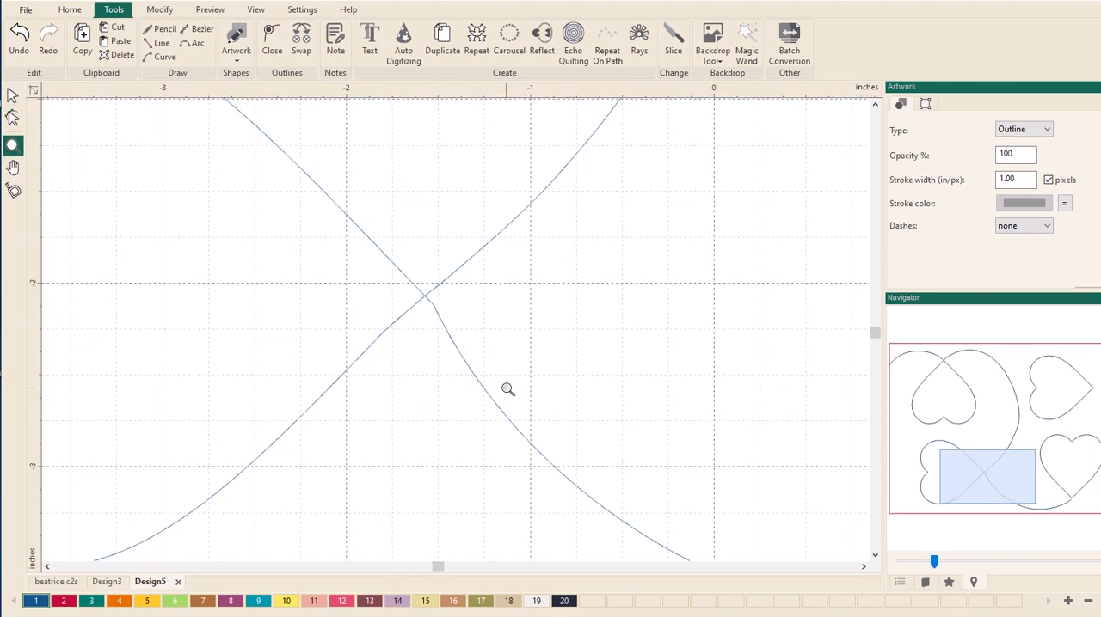
click(13, 119)
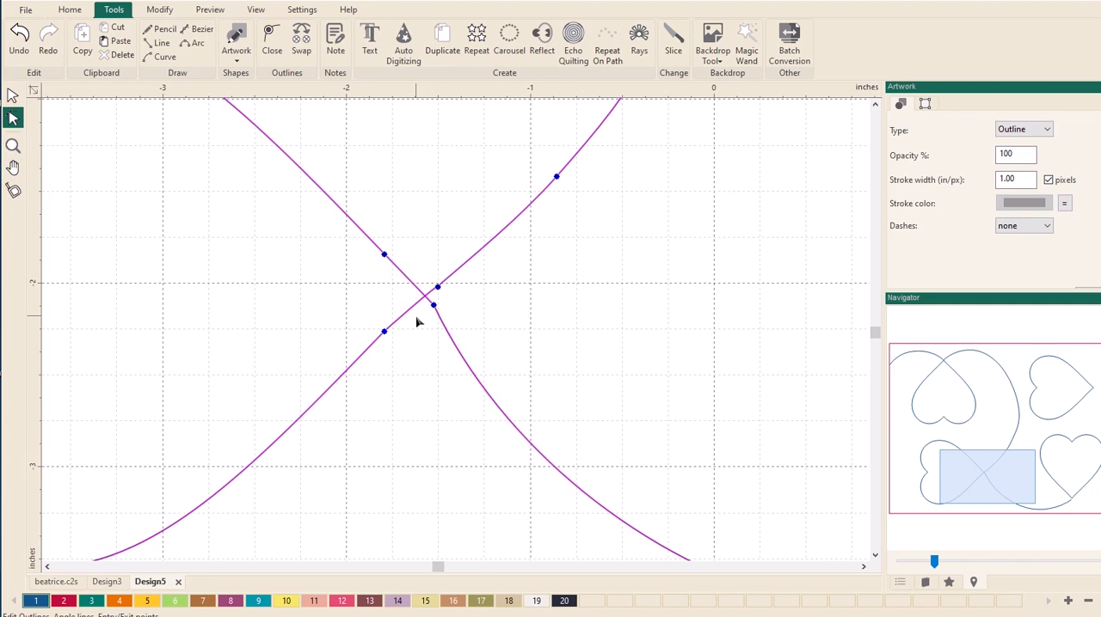
click(435, 313)
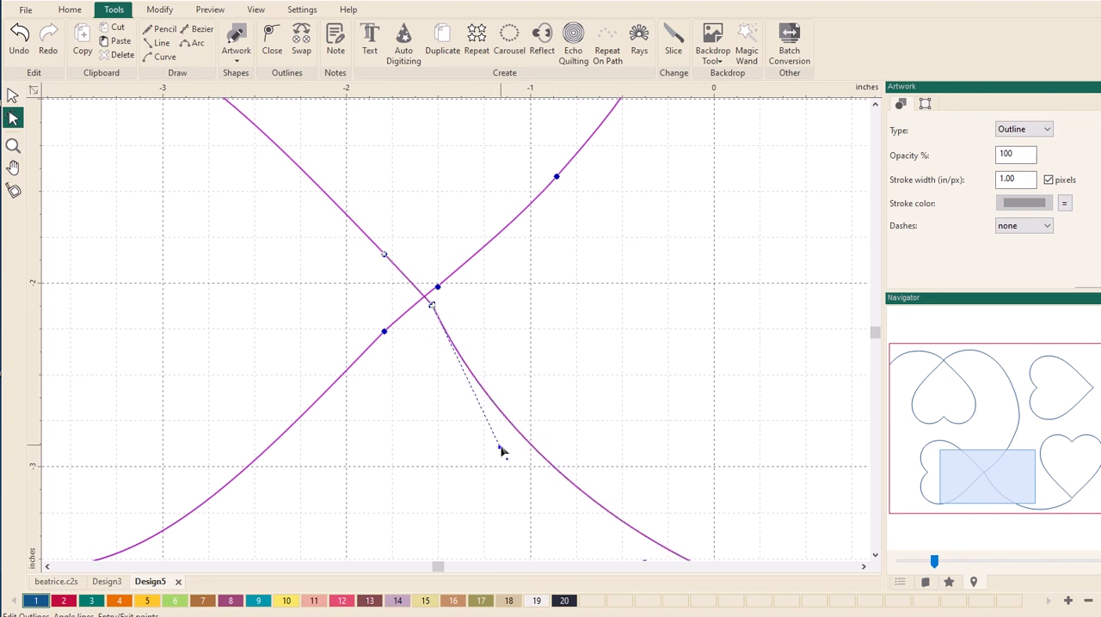
drag(501, 450, 529, 427)
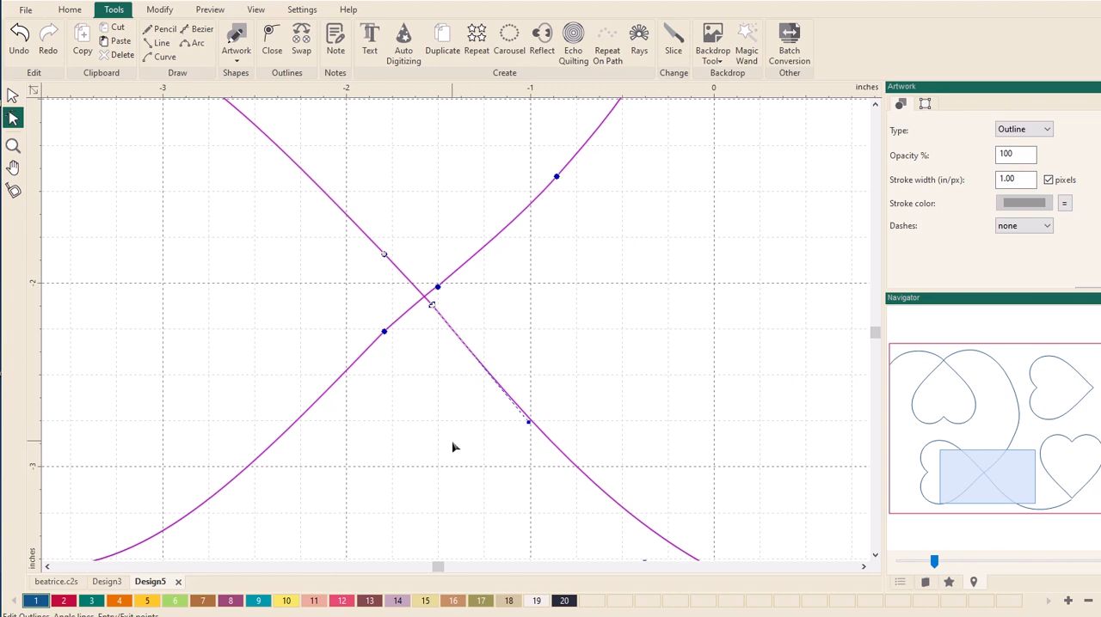
- Move the lower-right heart's start point at its bottom tip slightly down to meet the end of the connecting curve
scroll(454, 447, down, 4)
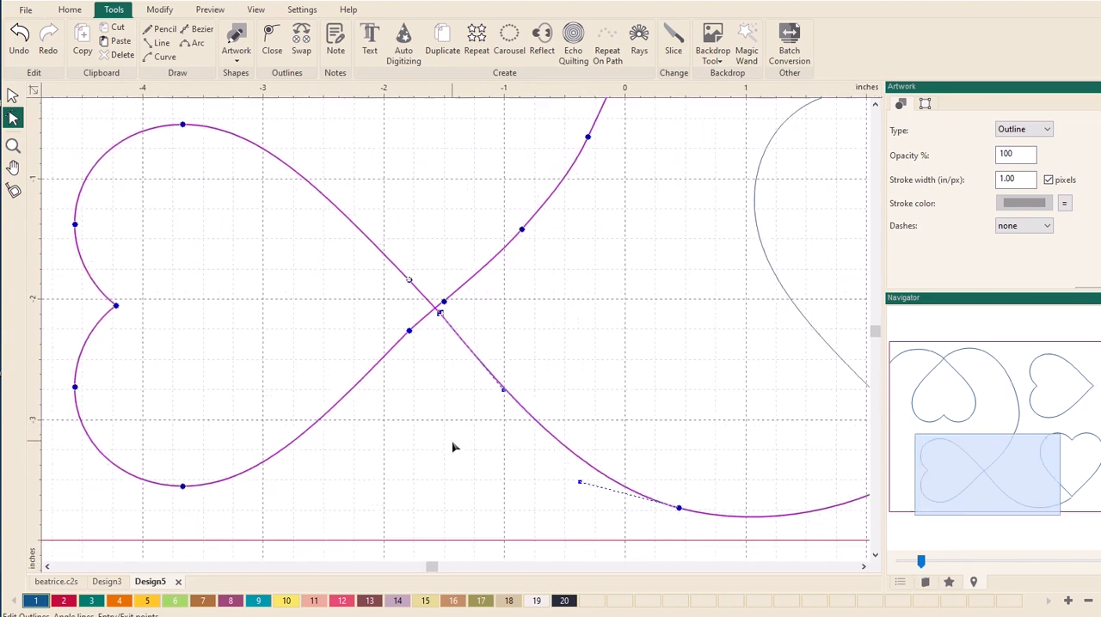
scroll(454, 447, down, 1)
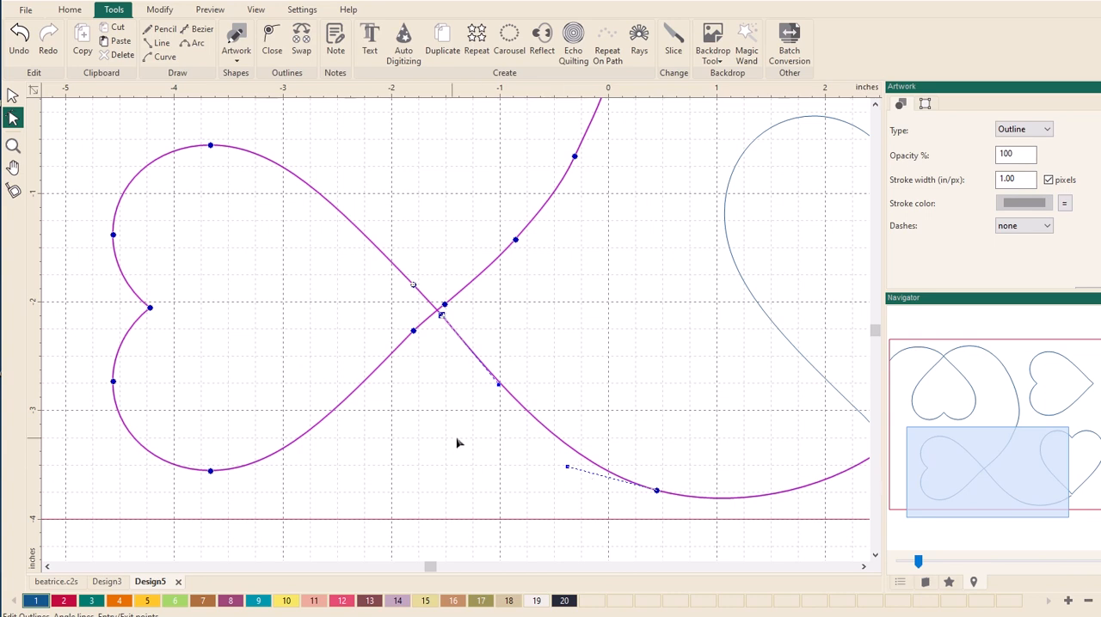
scroll(594, 442, down, 2)
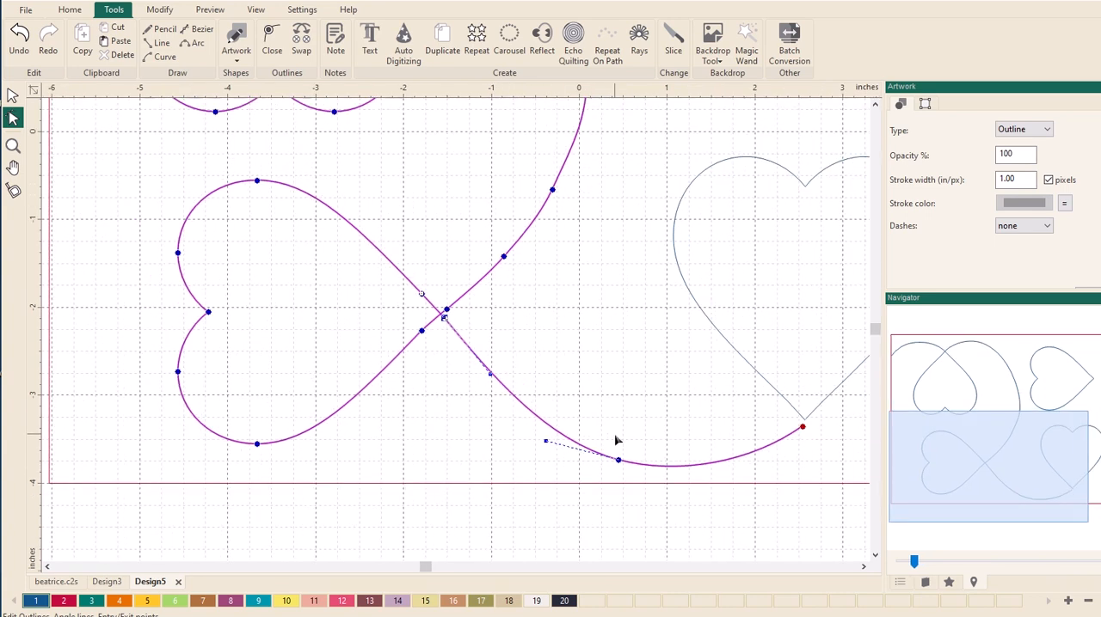
scroll(616, 440, down, 1)
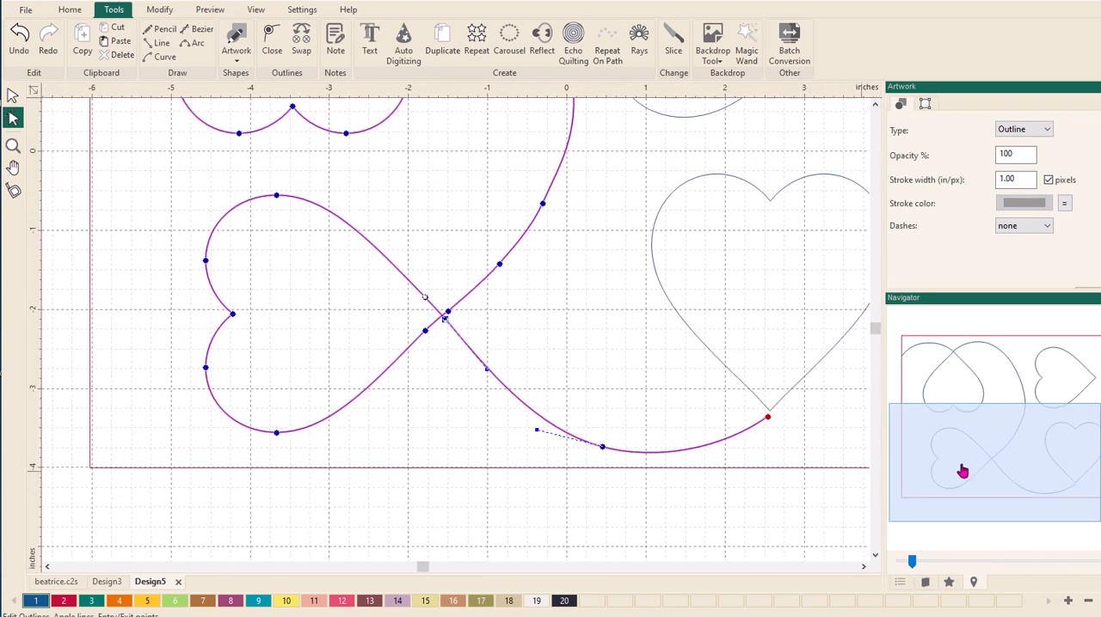
drag(960, 467, 1007, 469)
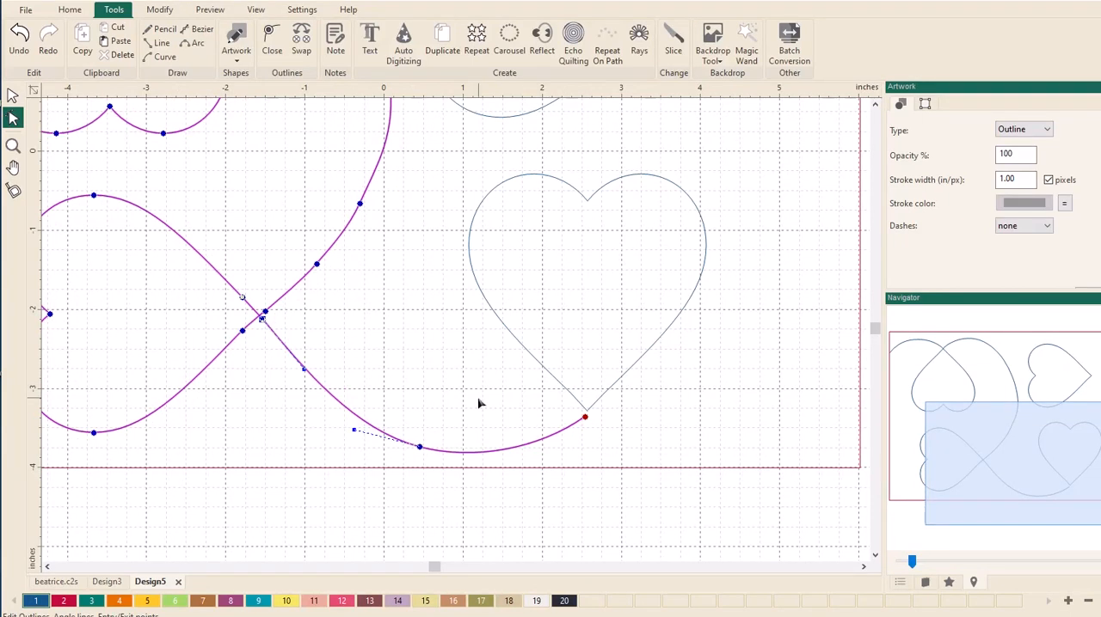
click(603, 402)
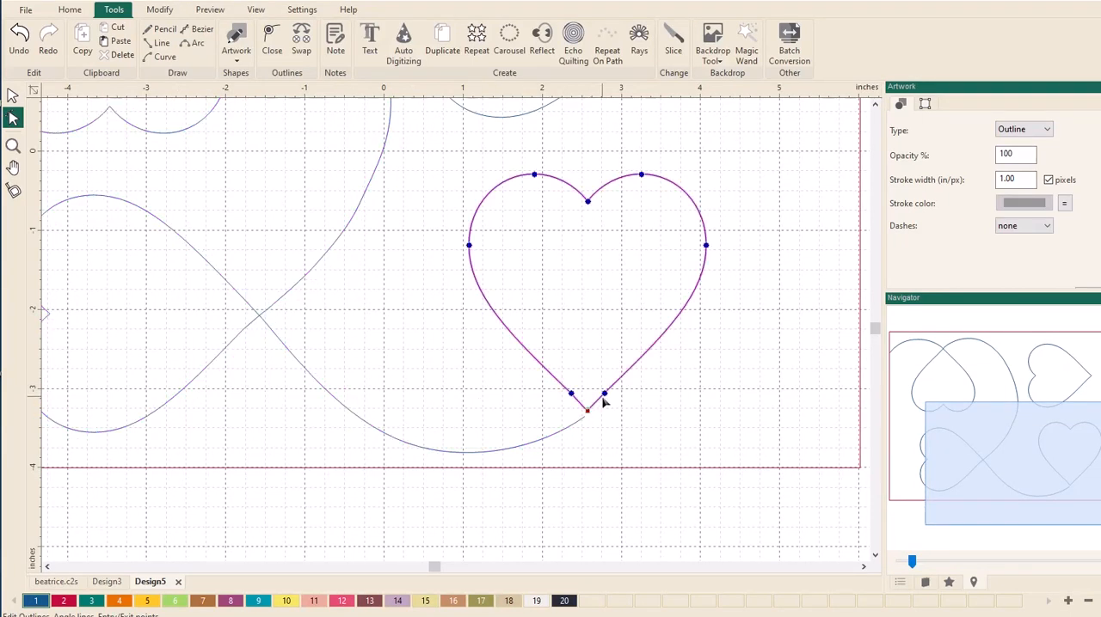
click(13, 146)
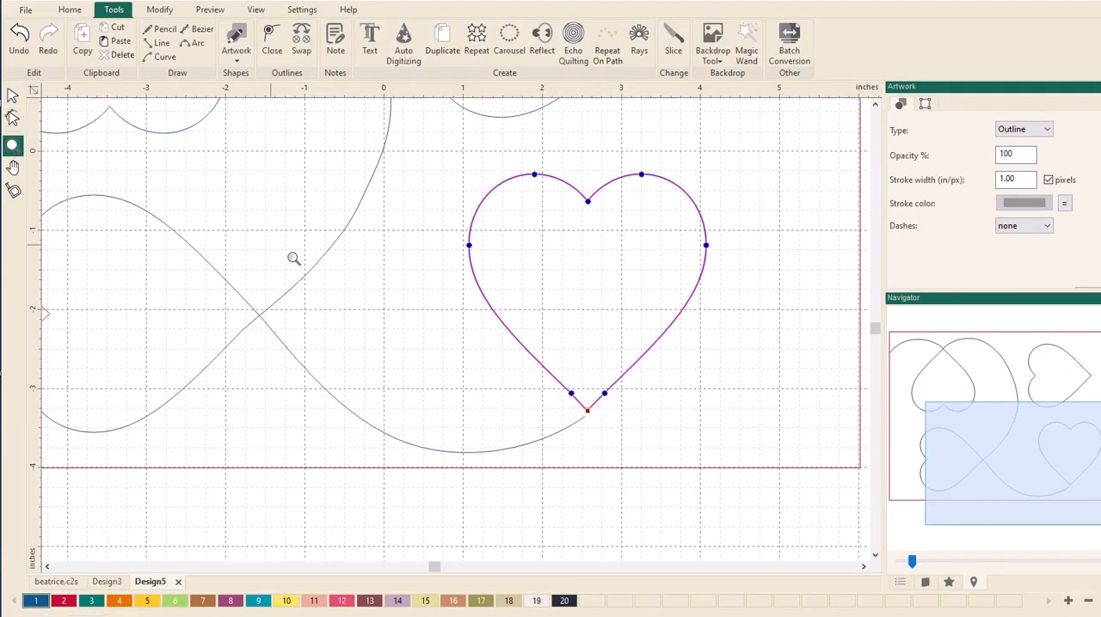
drag(515, 334, 651, 444)
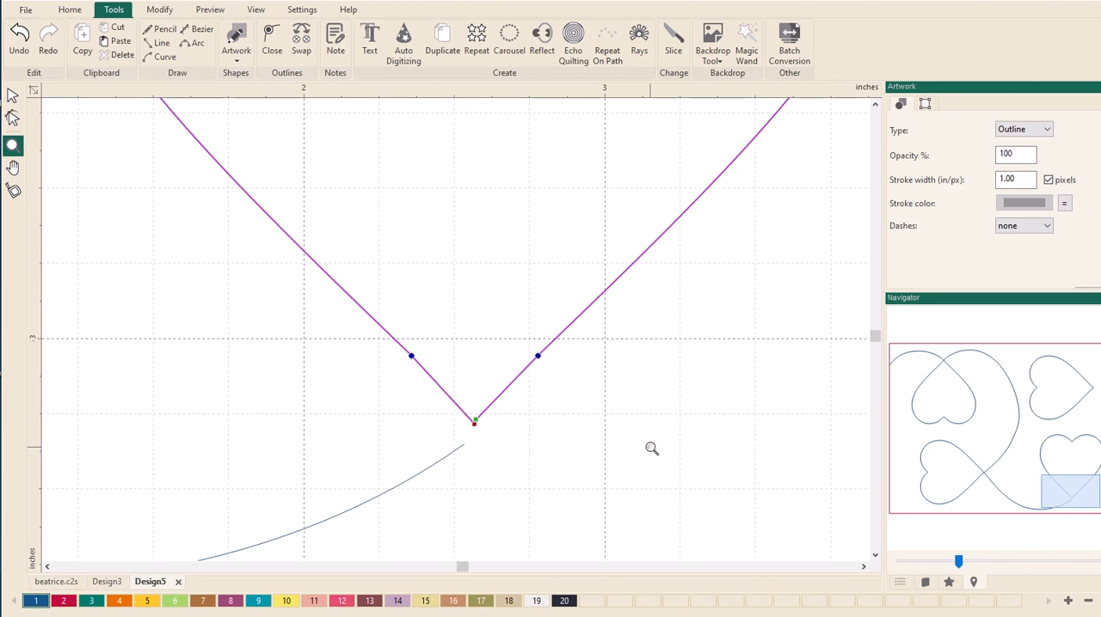
click(13, 118)
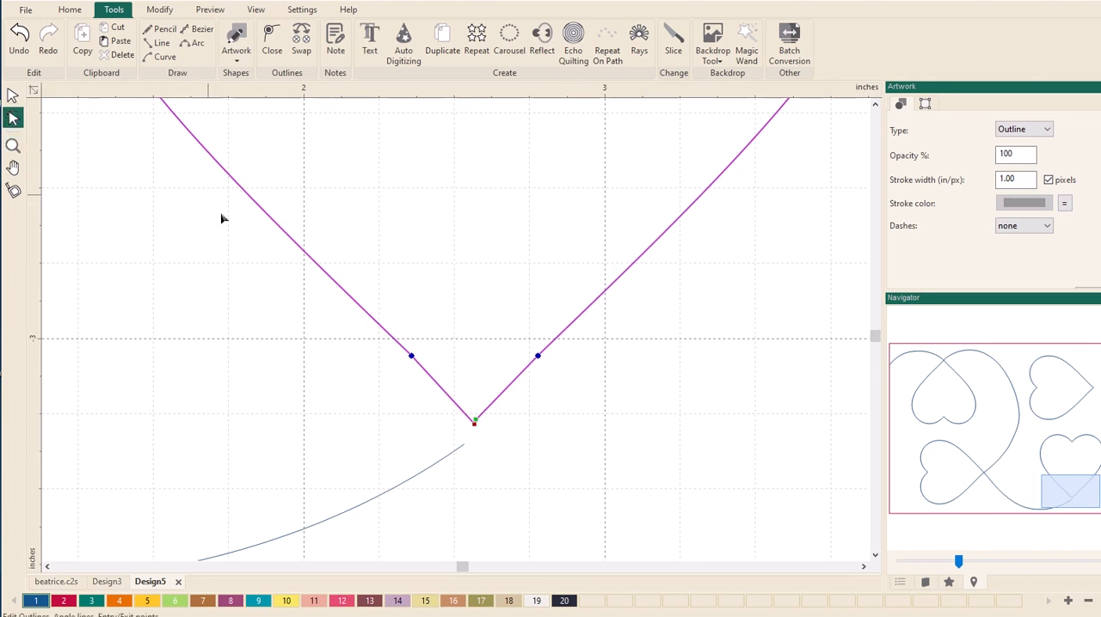
drag(474, 419, 463, 435)
click(464, 447)
click(500, 460)
scroll(502, 458, down, 2)
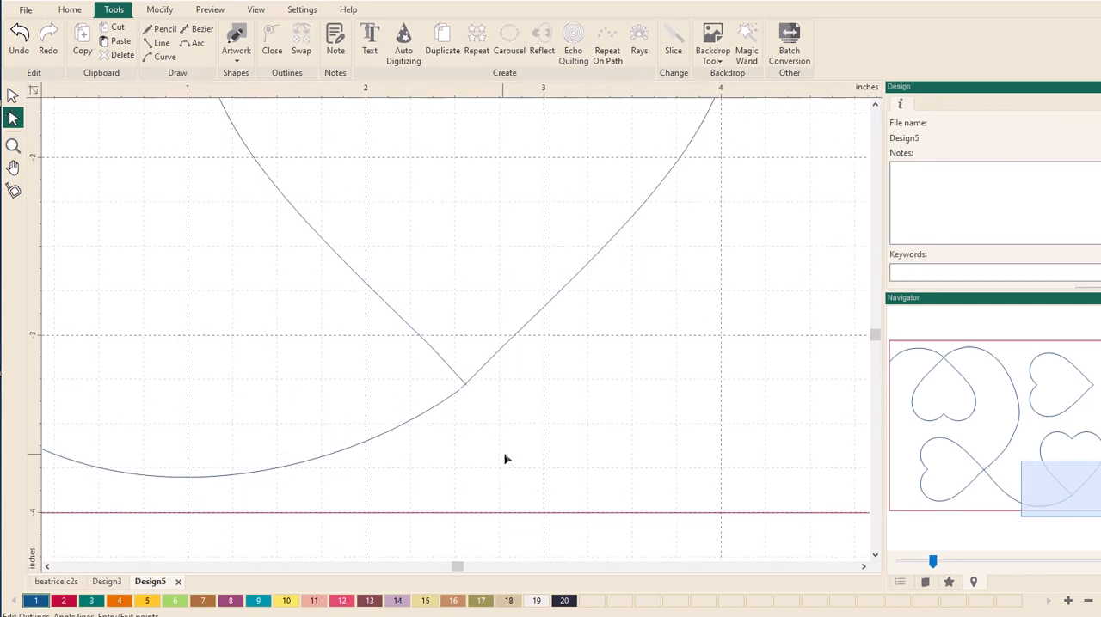
scroll(512, 448, down, 3)
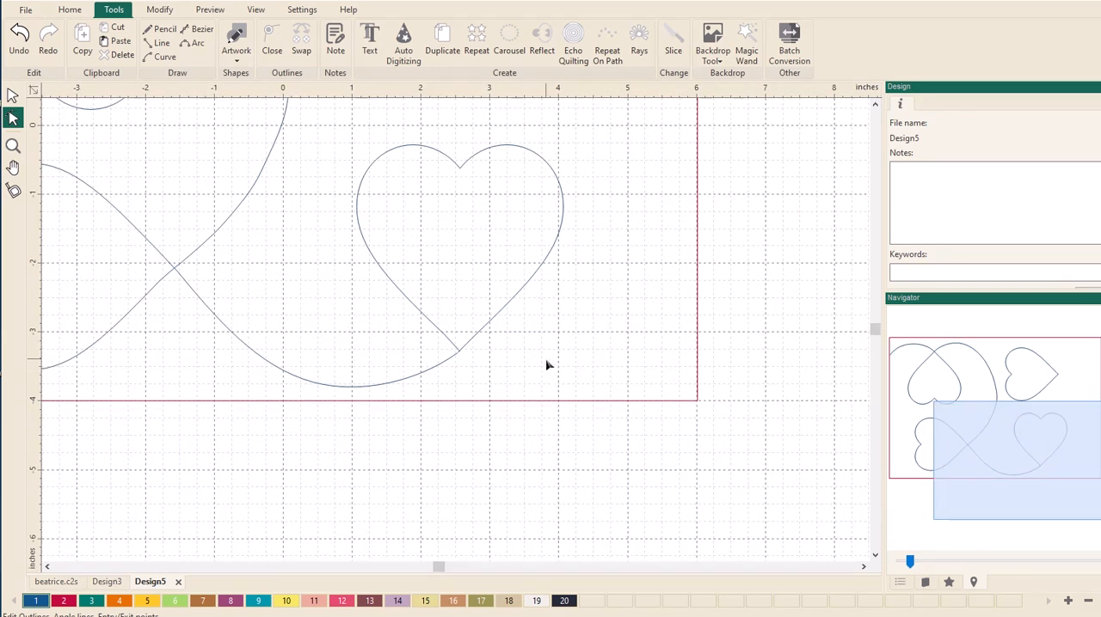
scroll(546, 365, down, 1)
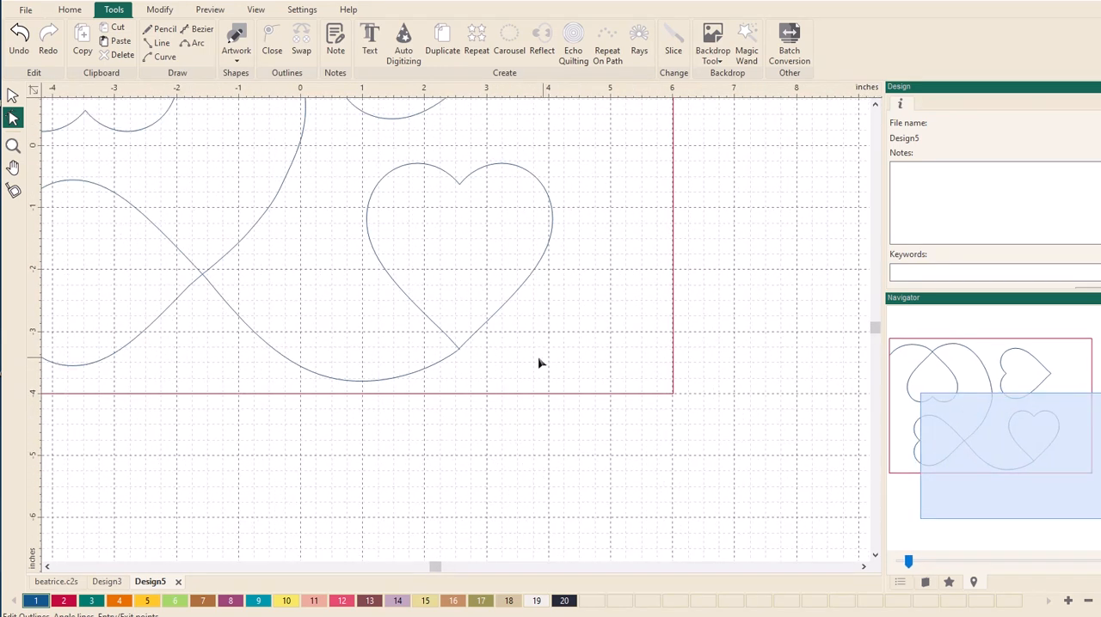
- Select the continuous outline of the left hearts and the lower-right heart and join them into one path
click(337, 381)
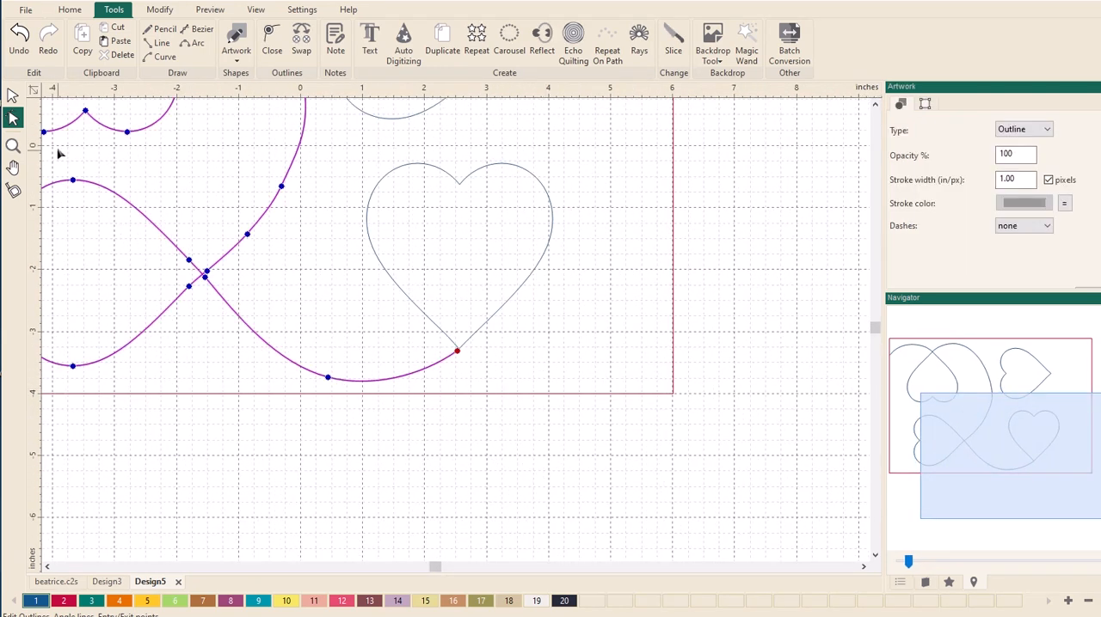
click(12, 95)
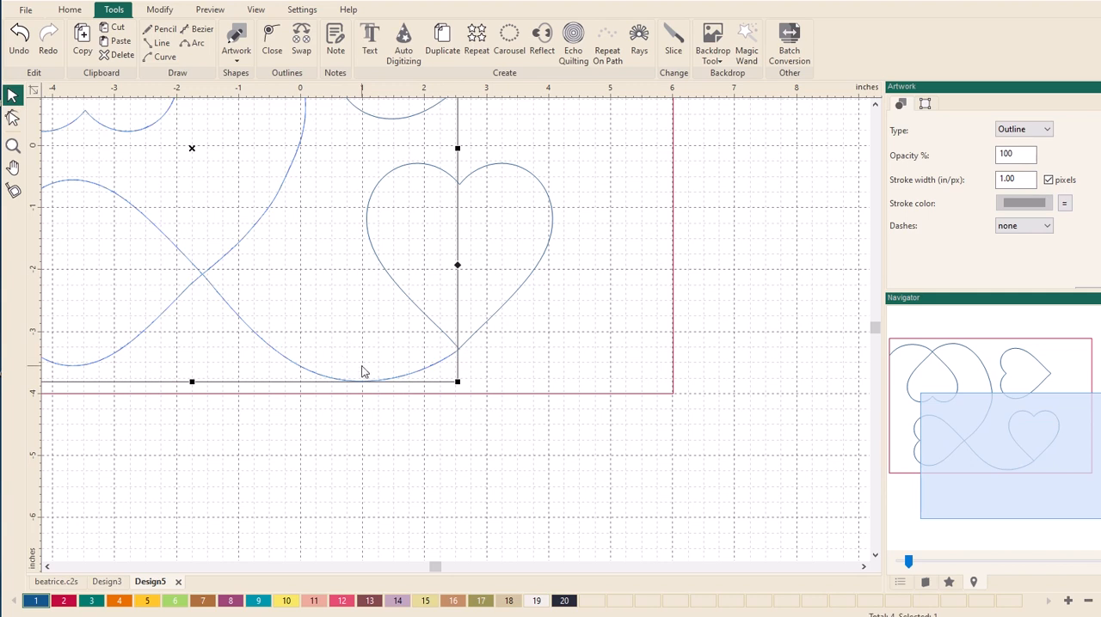
shift+click(504, 309)
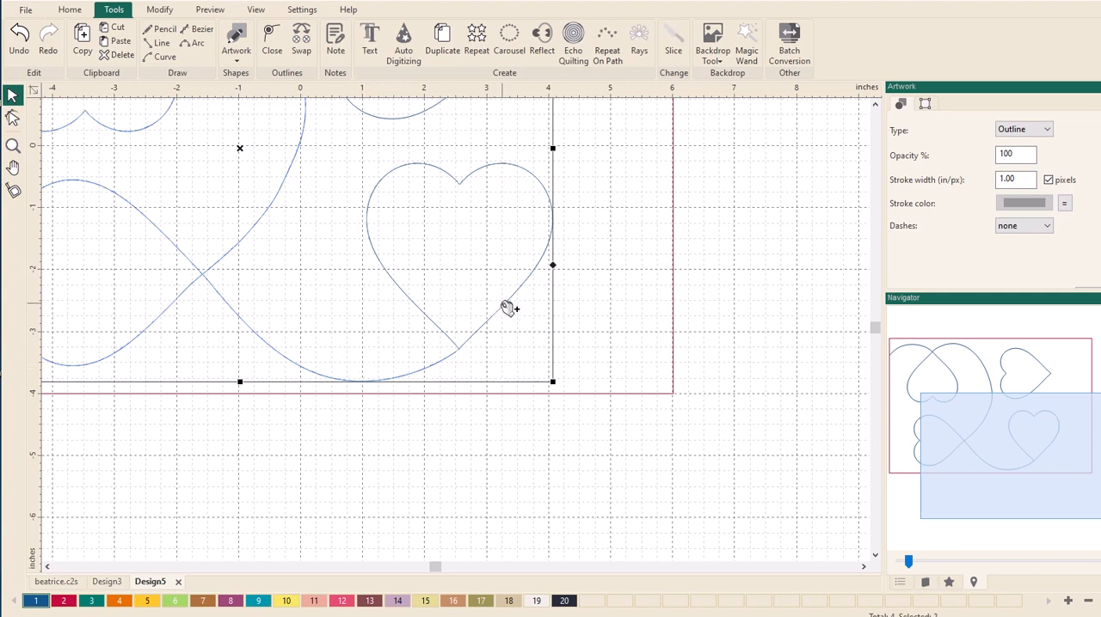
shift+click(508, 308)
scroll(585, 298, down, 5)
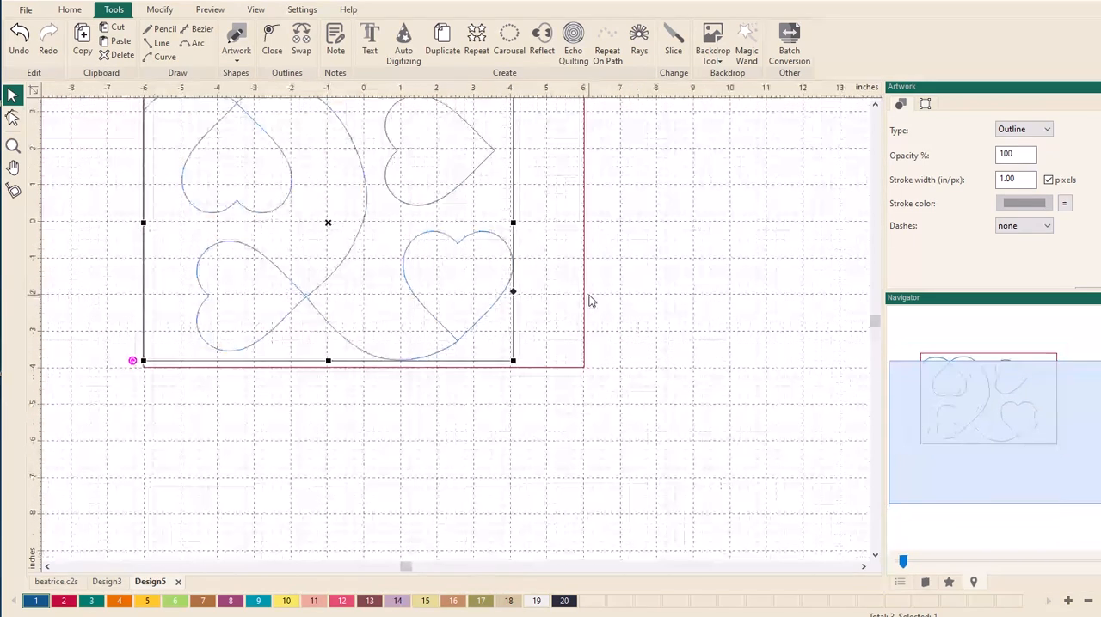
click(597, 384)
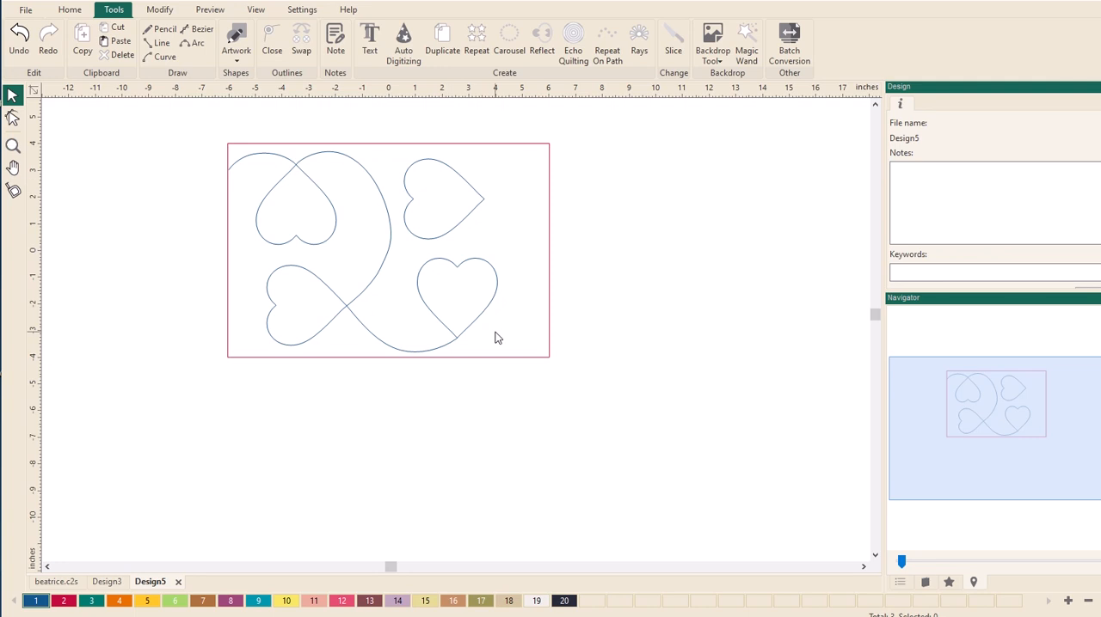
- Draw a curve from the lower-right heart's bottom tip around its right side up to the upper-right heart's tip
click(161, 57)
scroll(460, 344, up, 3)
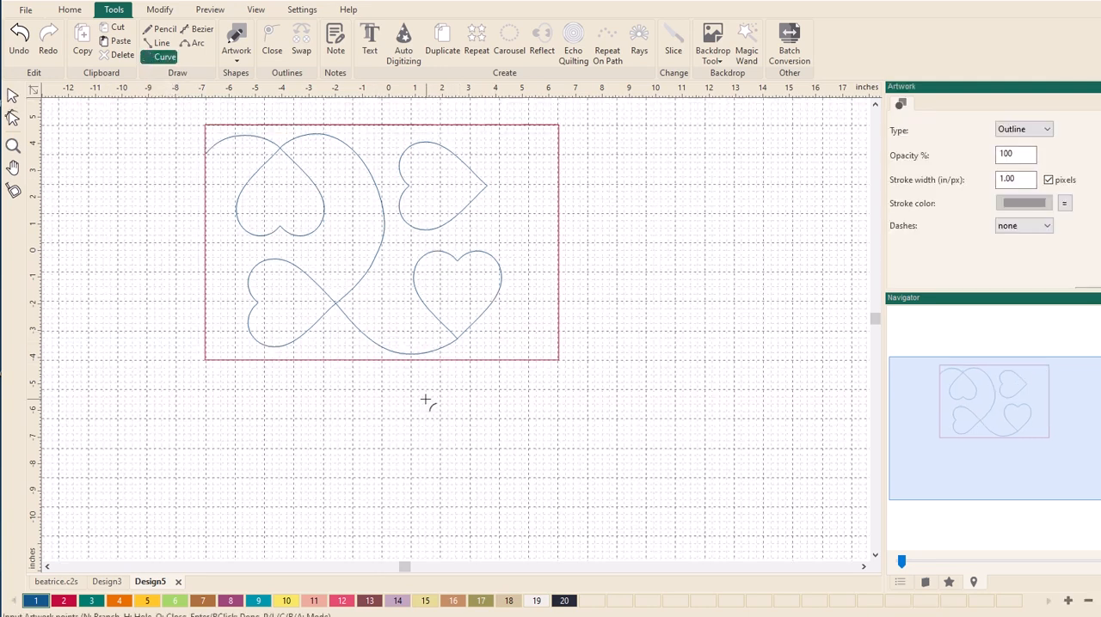
mouse_move(937, 392)
mouse_down()
mouse_move(954, 423)
mouse_move(937, 386)
mouse_up()
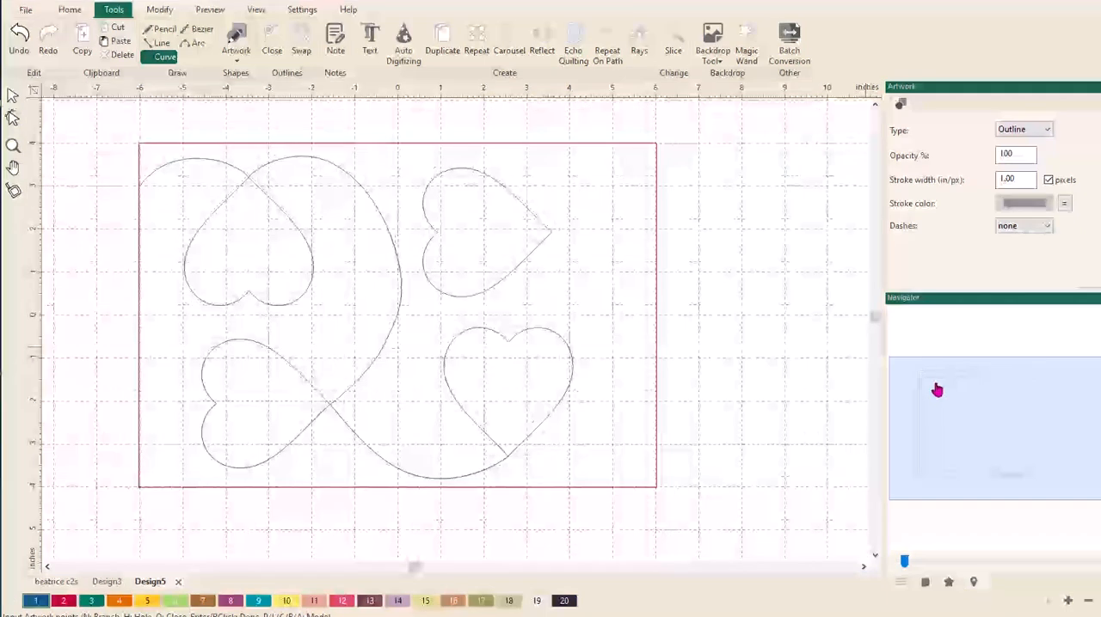
click(508, 460)
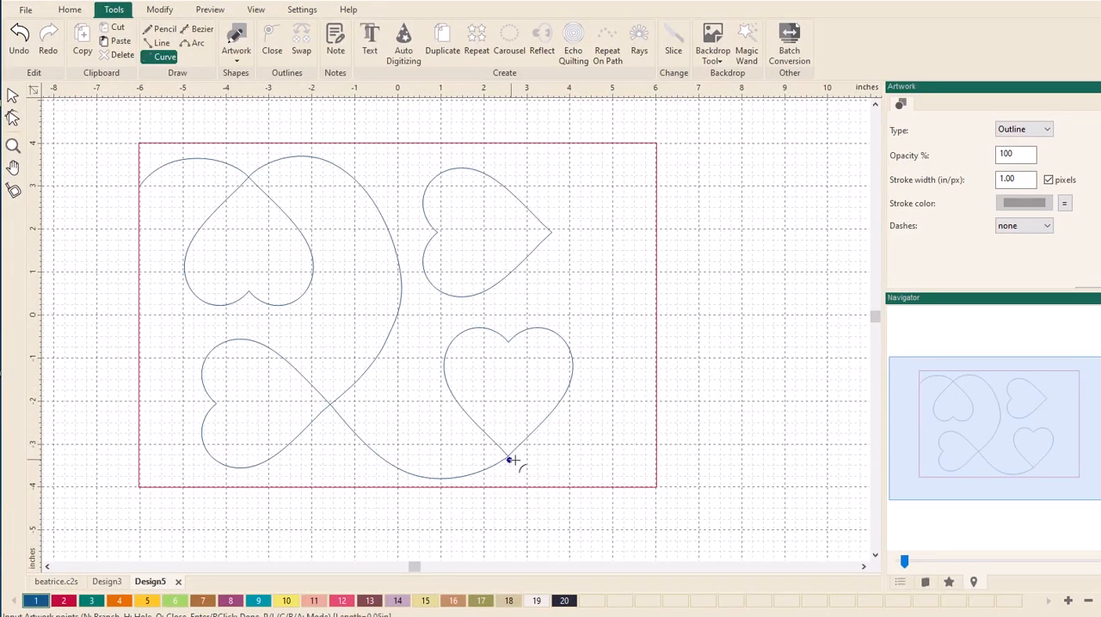
click(577, 469)
click(619, 434)
click(633, 359)
click(607, 293)
click(566, 242)
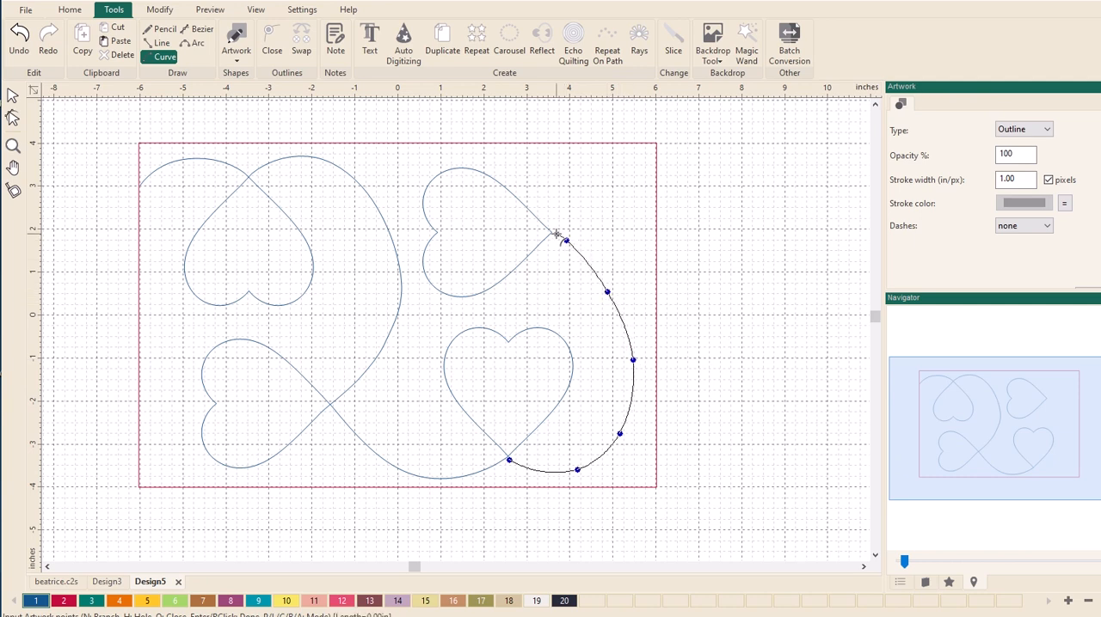
click(555, 234)
right_click(556, 234)
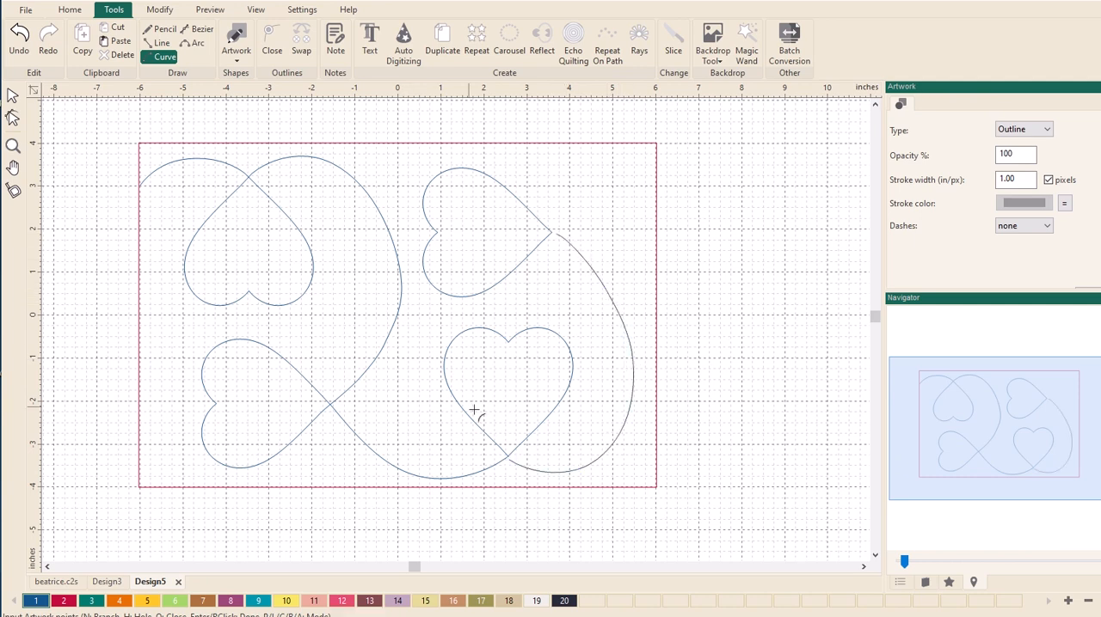
- Move the new right-hand curve's start point slightly up to meet the lower-right heart's open end at its bottom tip
click(13, 145)
drag(462, 402, 594, 488)
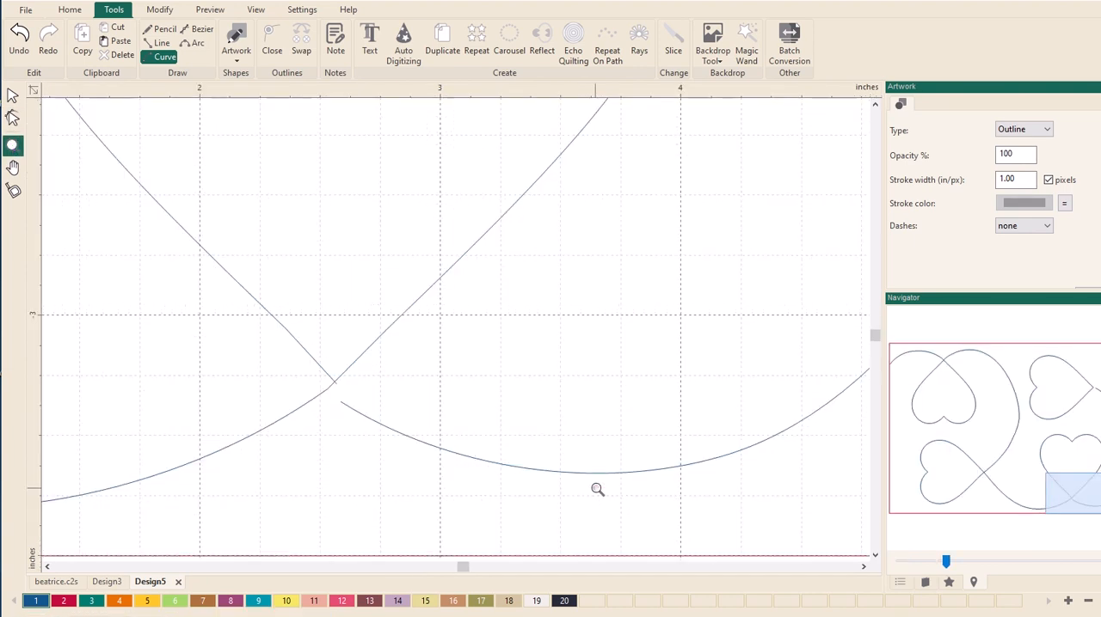
click(13, 118)
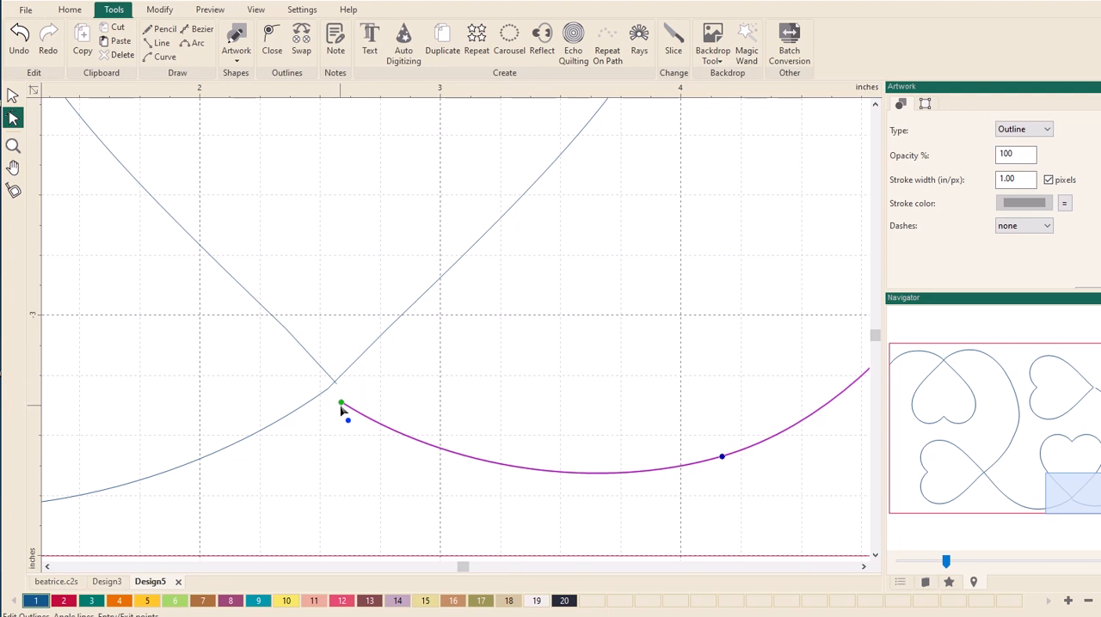
drag(340, 402, 340, 391)
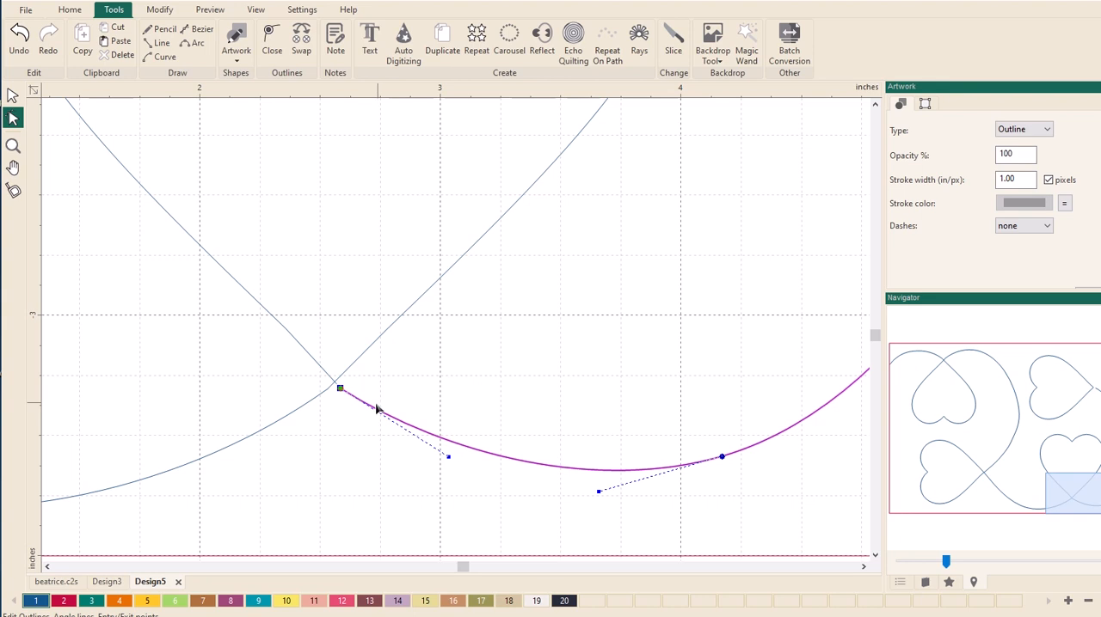
- Select the new right-hand curve and the continuous hearts outline and join them into one path
click(12, 98)
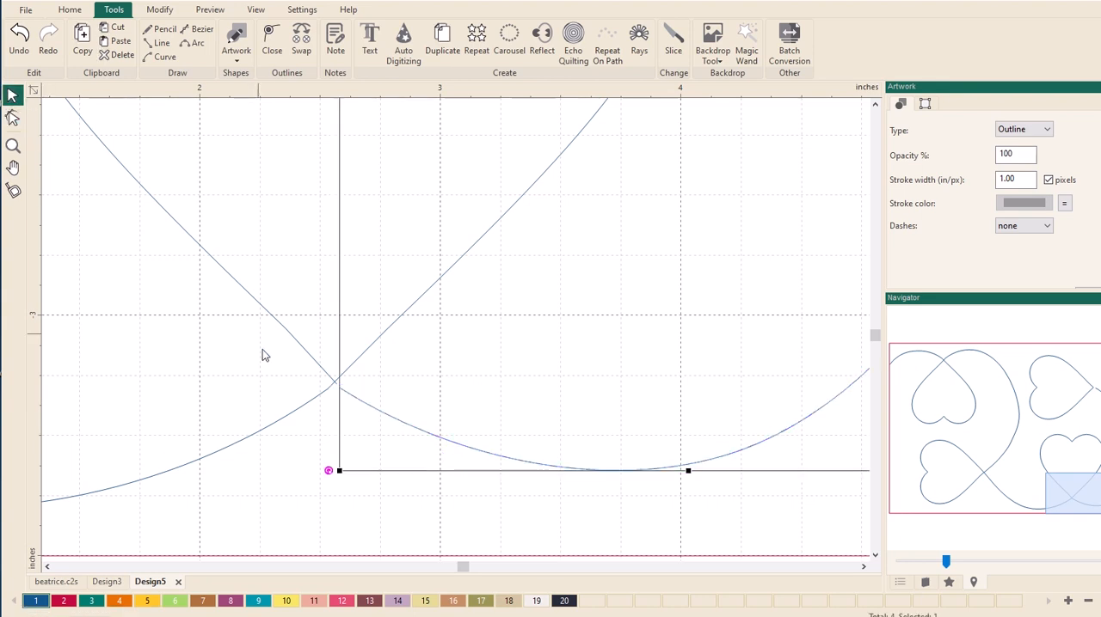
click(263, 431)
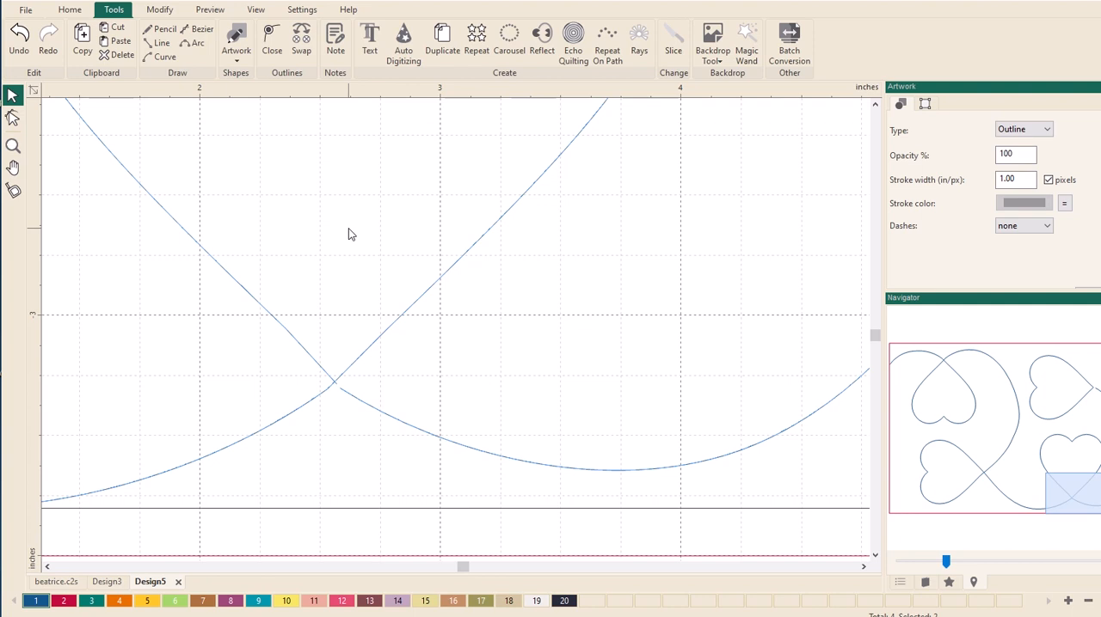
key(ctrl+j)
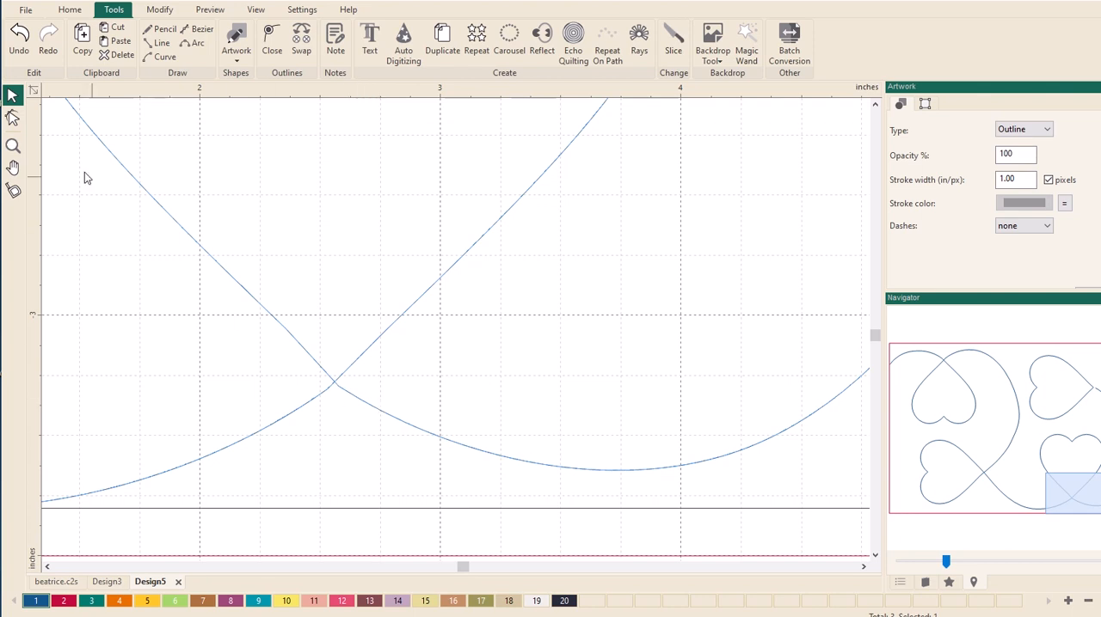
- Reshape the right-hand curve where it leaves the lower-right heart's tip so it continues smoothly from the heart's left side
click(12, 117)
click(270, 413)
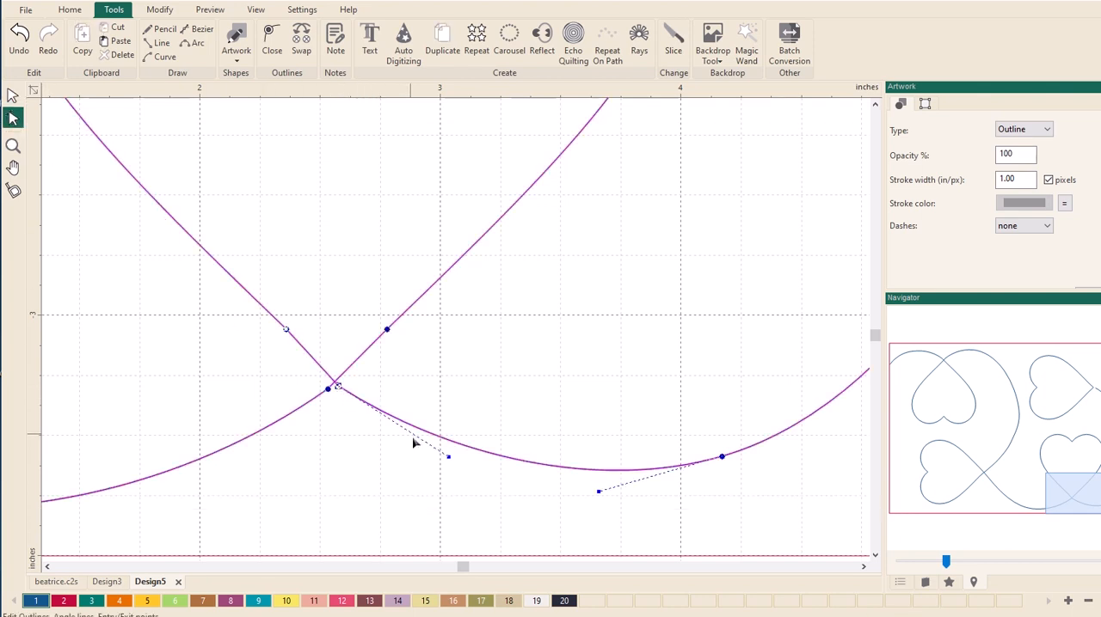
drag(450, 461, 450, 481)
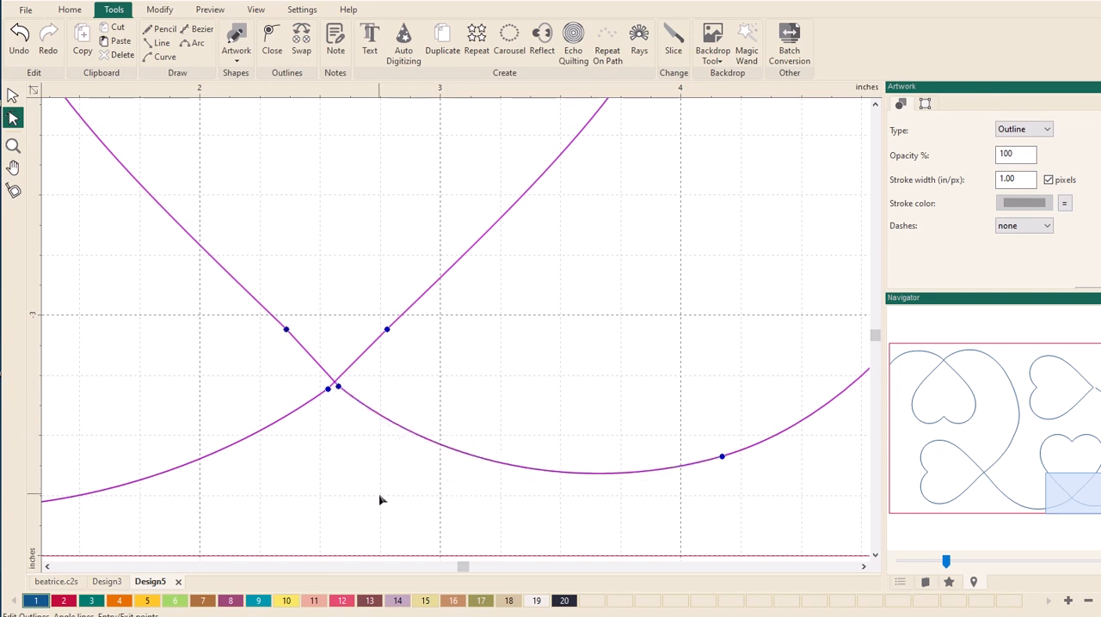
click(356, 508)
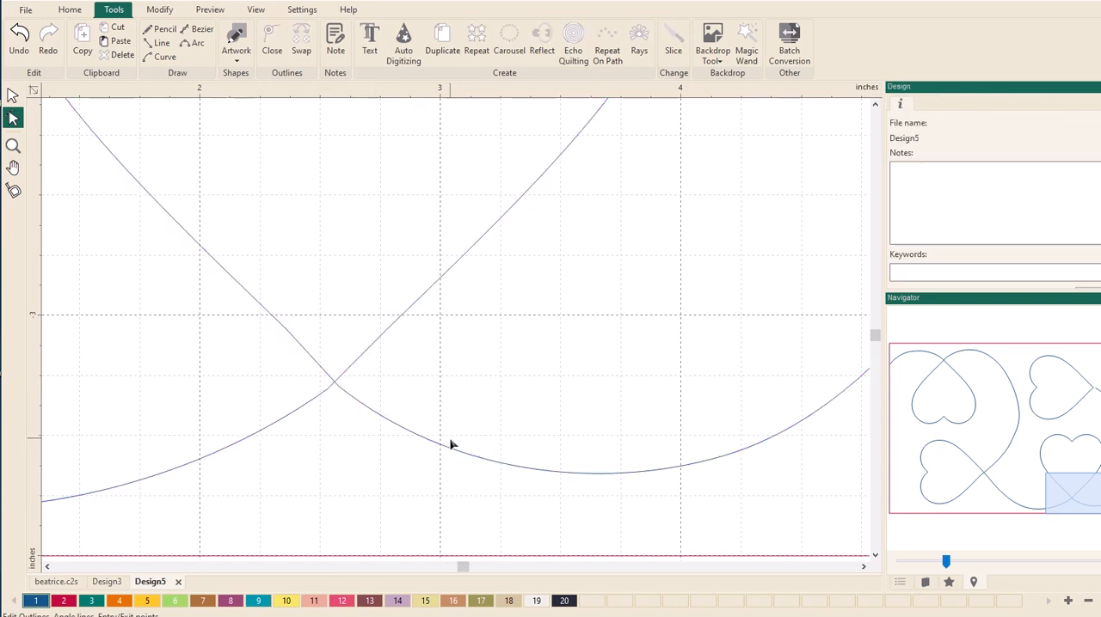
- Check the upper-right heart's connection in beatrice.c2s as a reference and return to Design5
scroll(386, 446, down, 5)
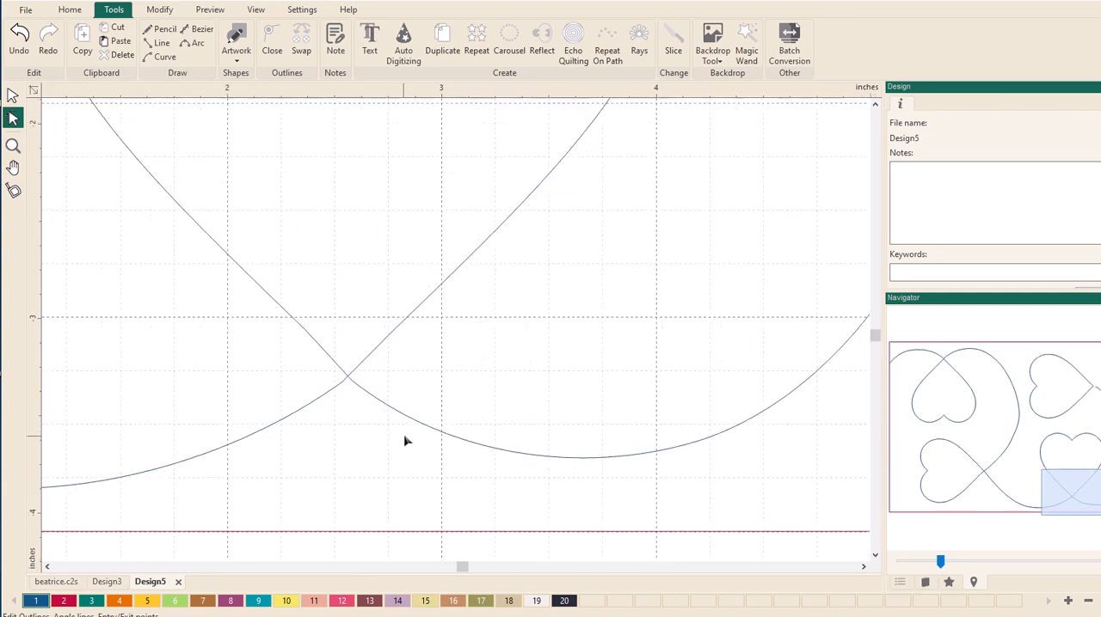
scroll(455, 423, down, 1)
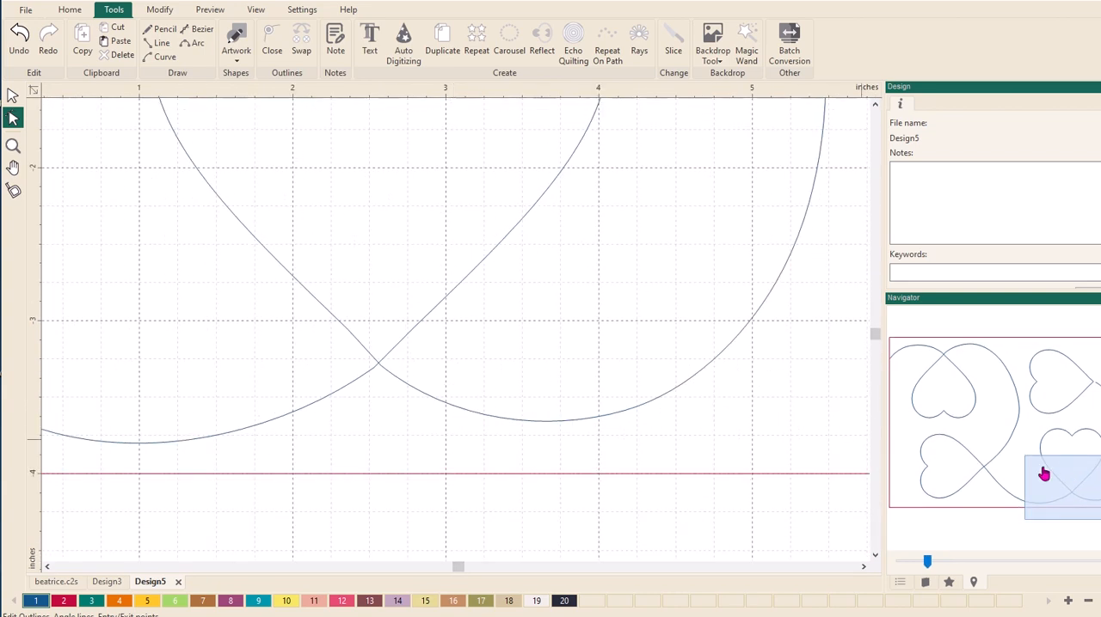
drag(1041, 472, 1054, 381)
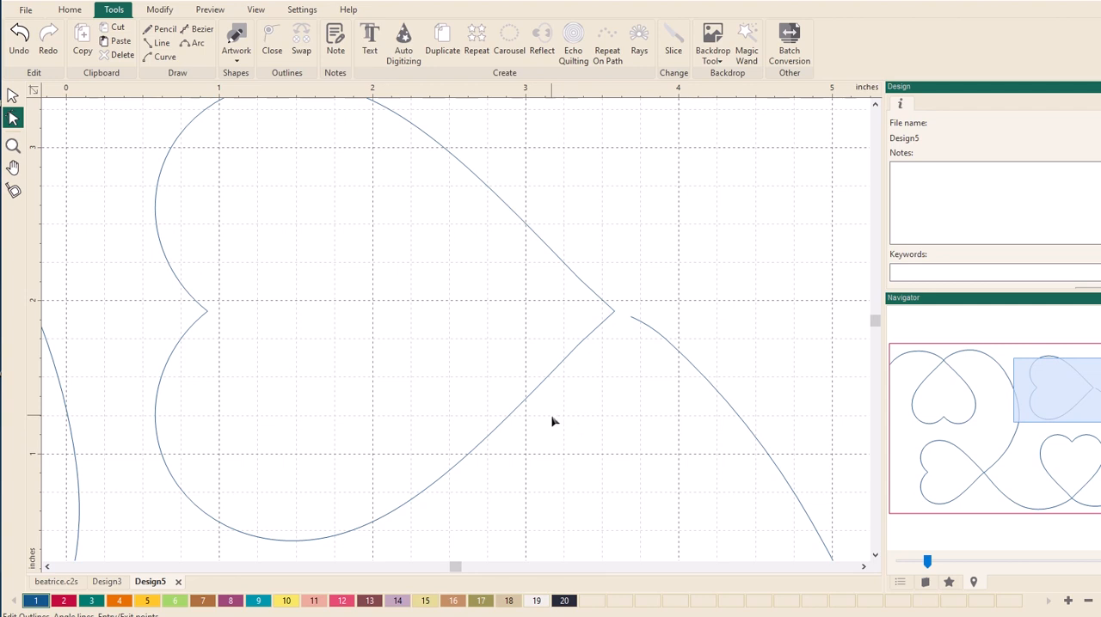
scroll(555, 421, down, 2)
scroll(568, 423, down, 5)
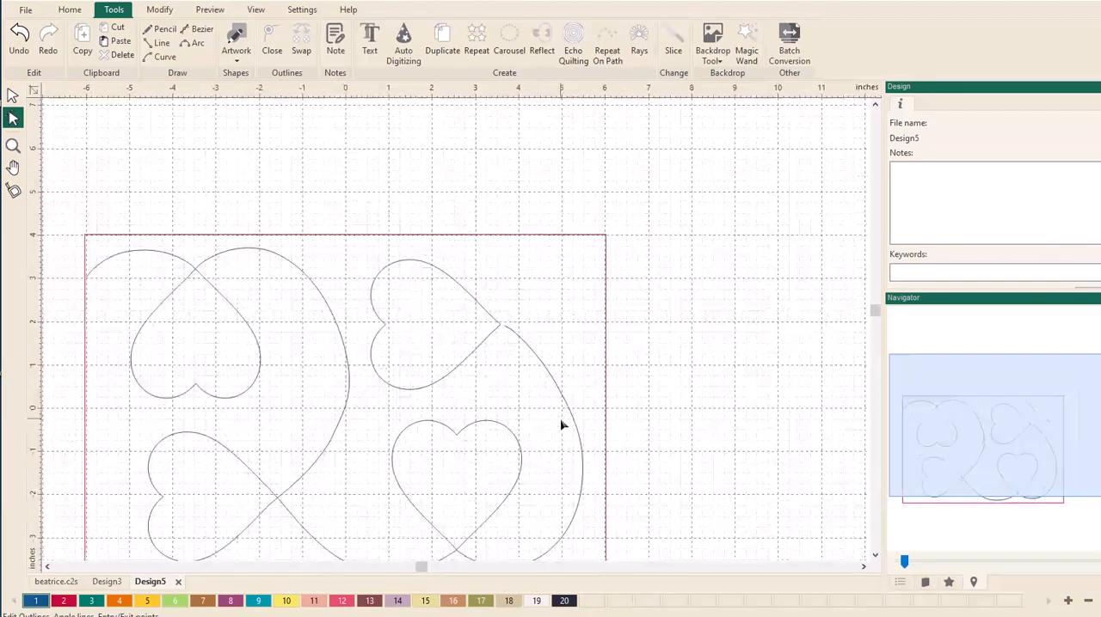
click(54, 583)
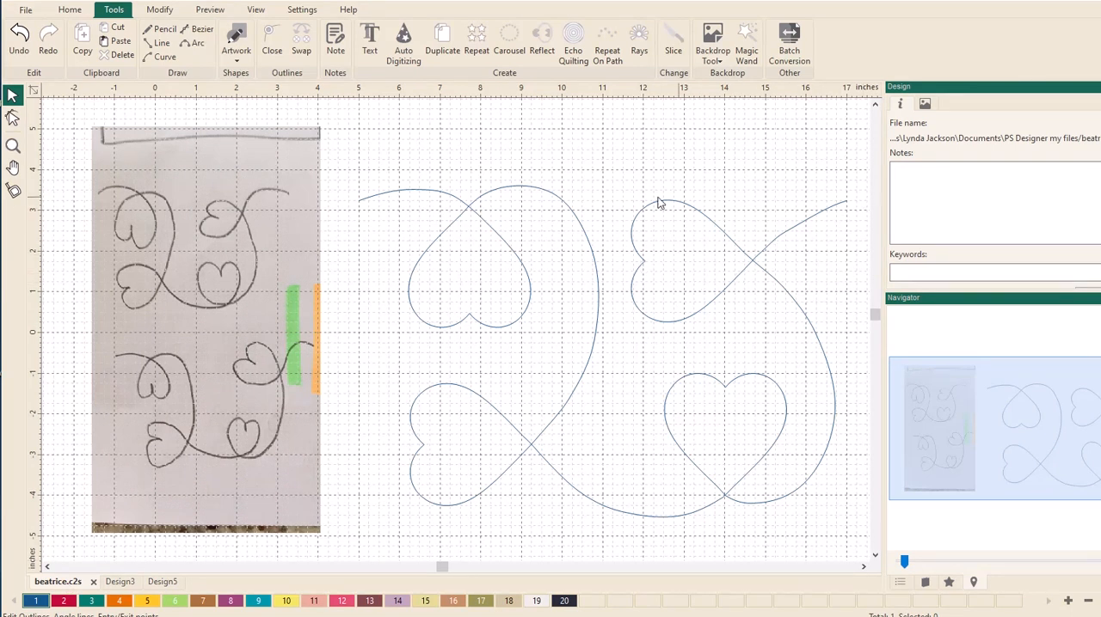
click(163, 582)
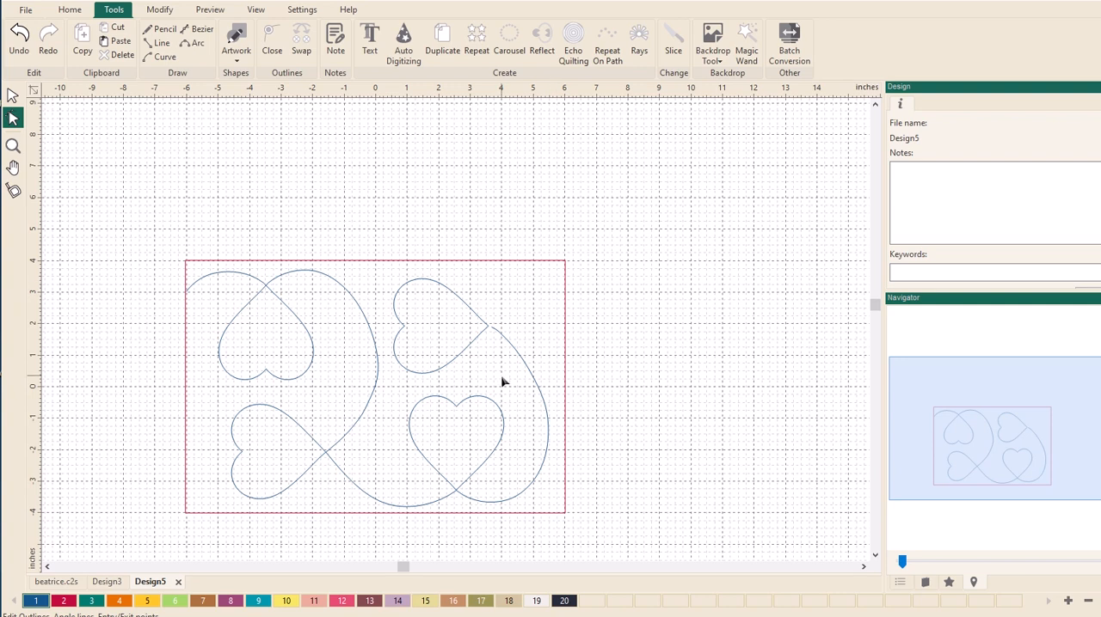
- Split the upper-right heart's outline at its right tip
click(460, 357)
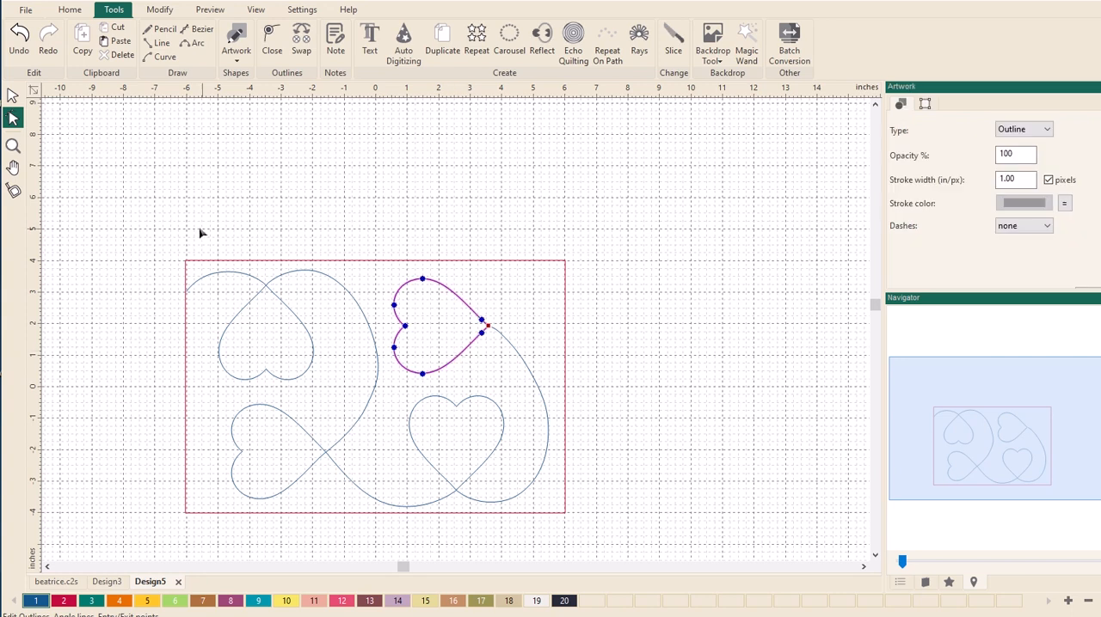
click(13, 145)
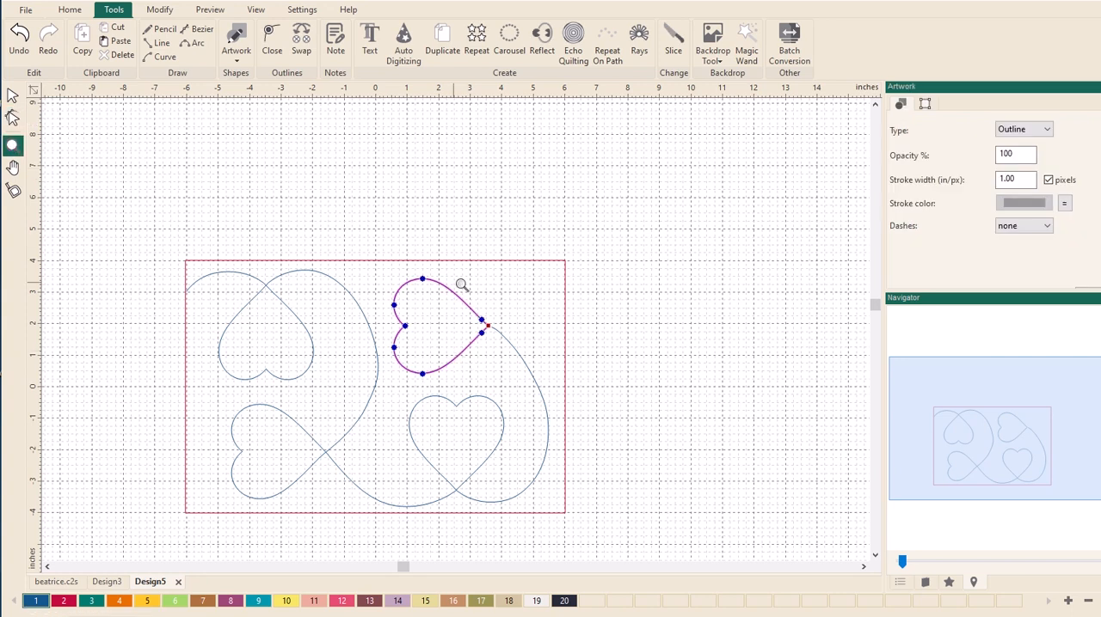
drag(434, 284, 559, 359)
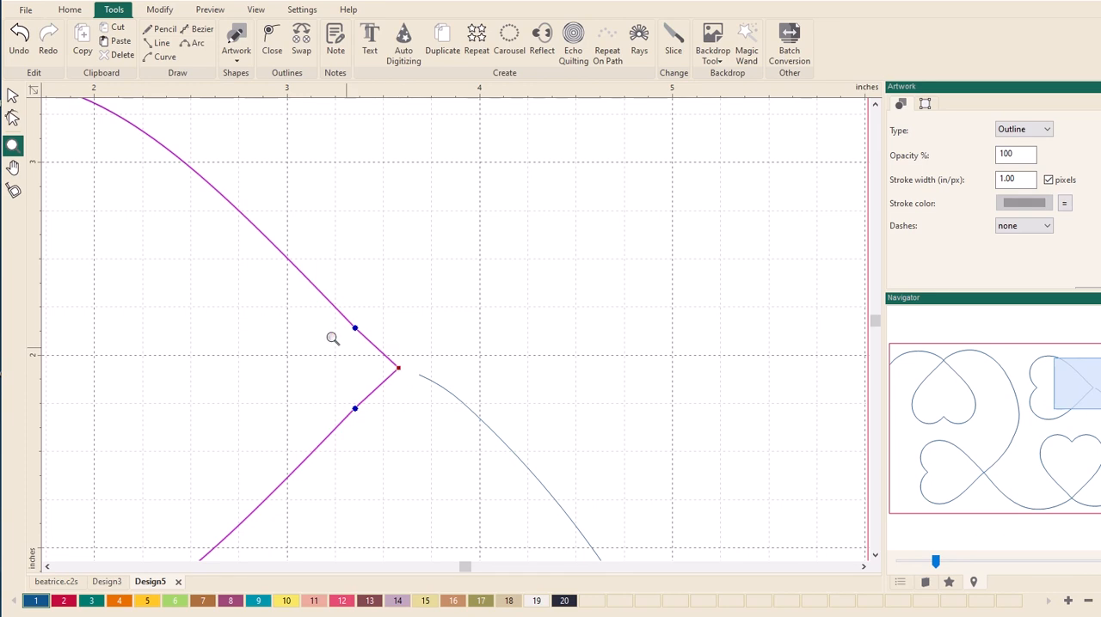
click(13, 117)
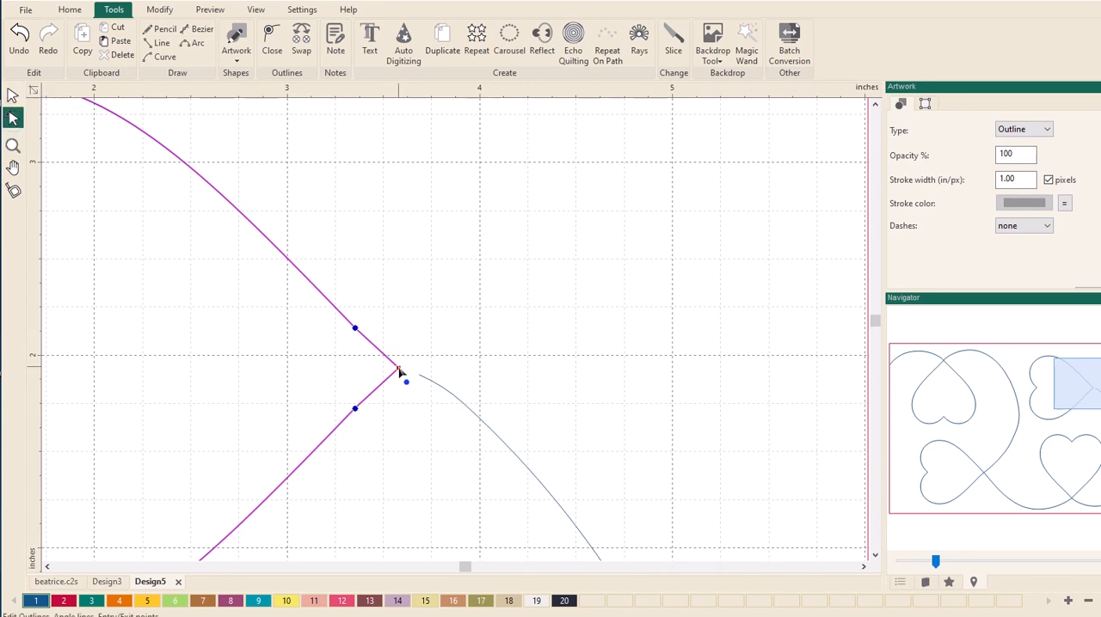
right_click(399, 371)
click(428, 513)
right_click(400, 374)
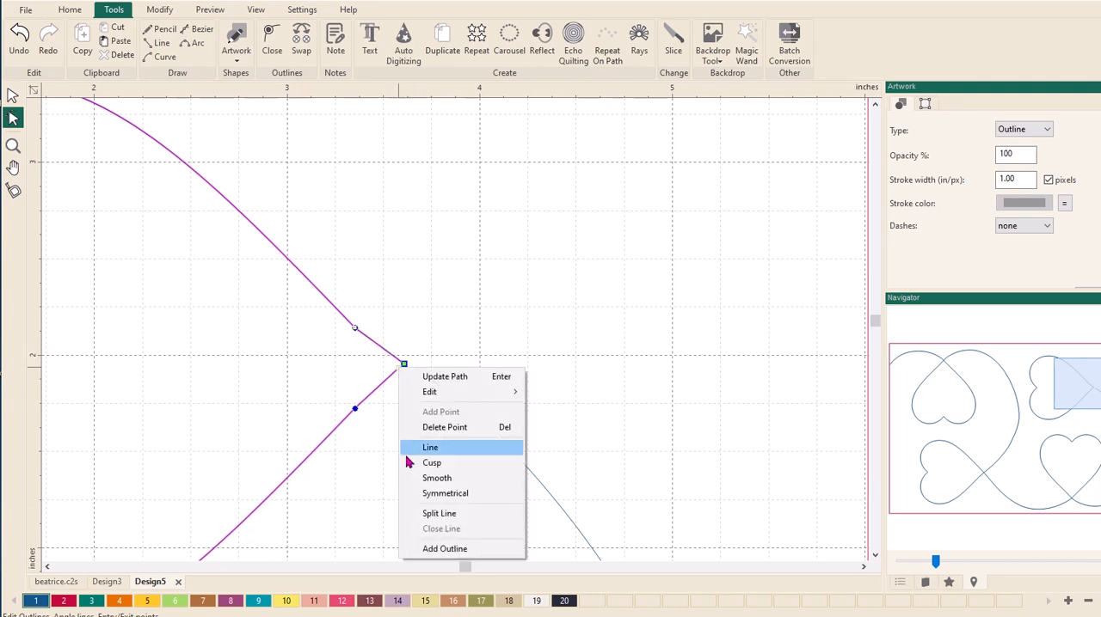
click(420, 516)
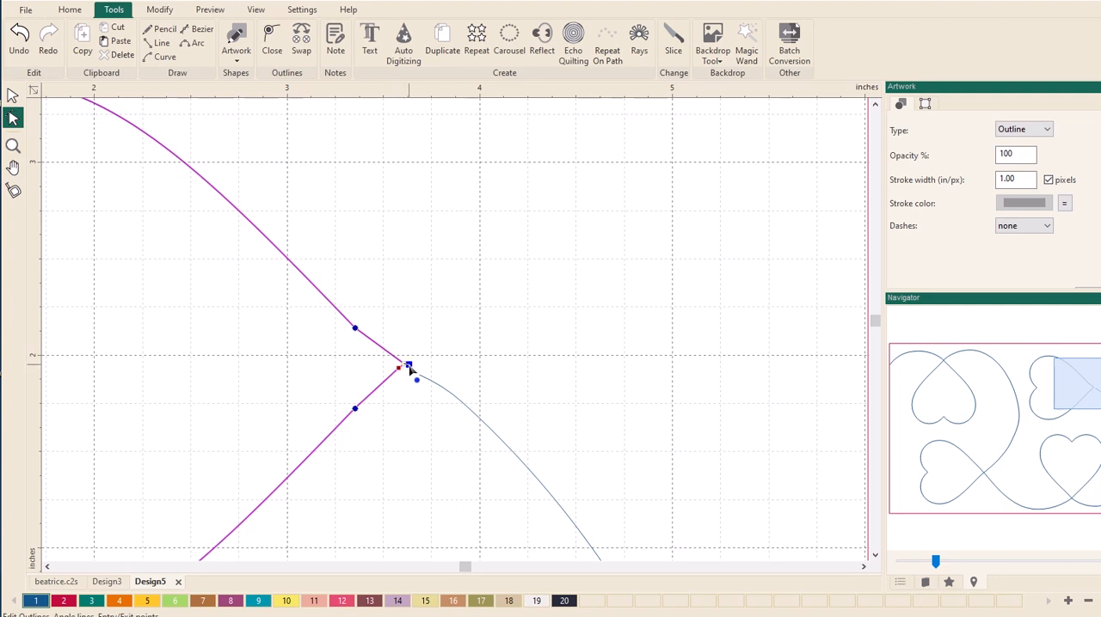
- Pull the lower side's end point back, delete the extra tip point and move the upper side's end toward the connecting curve
mouse_move(398, 365)
mouse_down()
mouse_move(392, 357)
mouse_move(394, 378)
mouse_up()
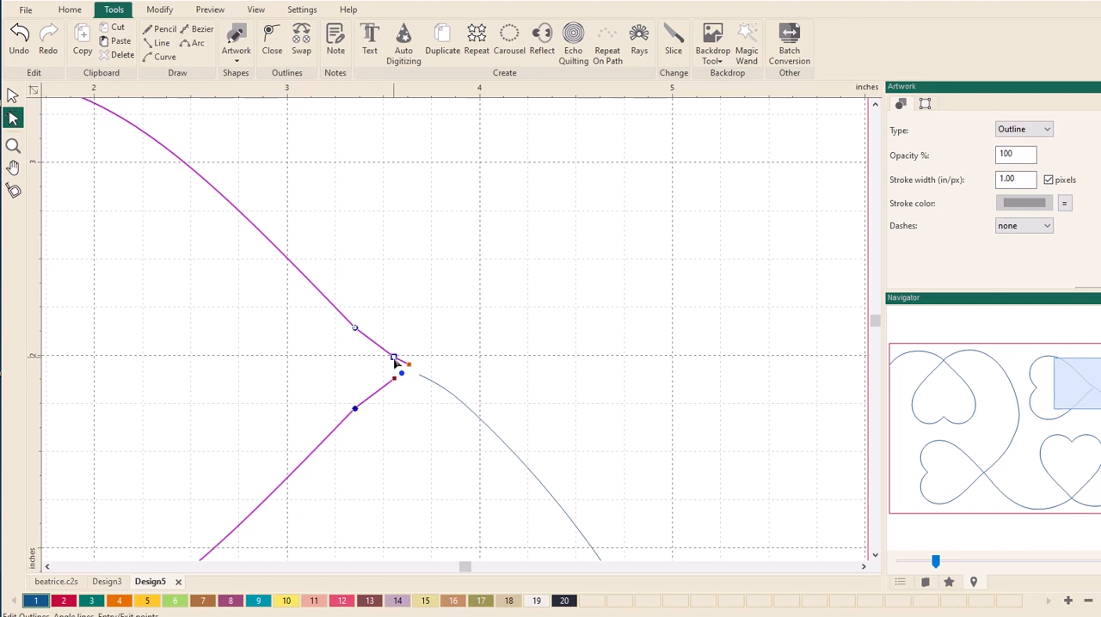
right_click(392, 358)
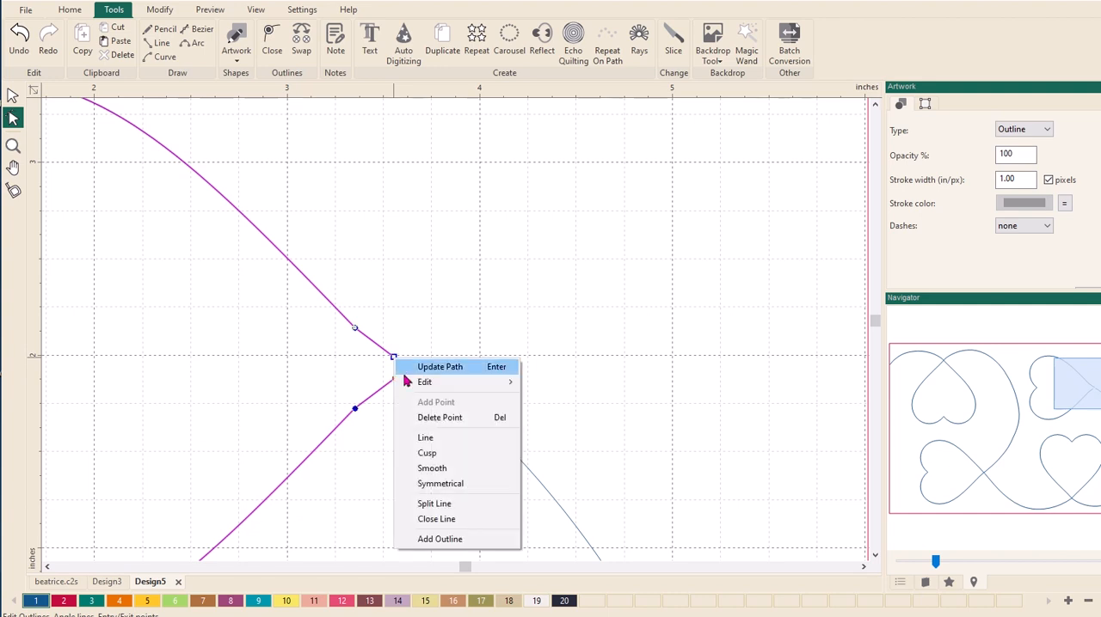
click(420, 418)
drag(410, 365, 414, 381)
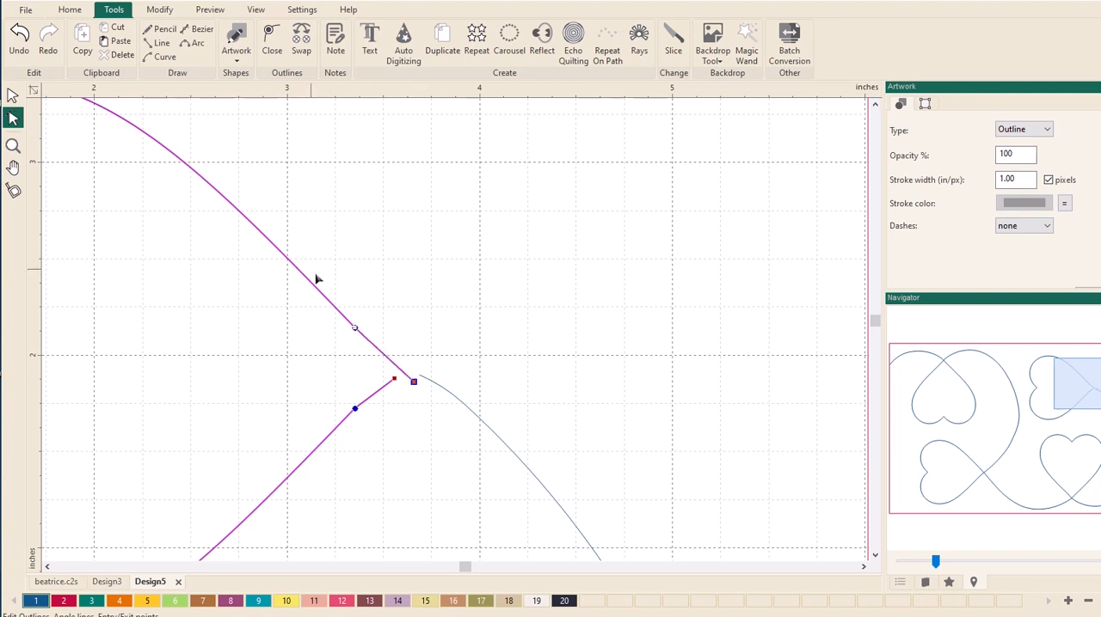
- Move the connecting curve's end onto the upper-right heart's upper-side end and reshape it to continue that side's line
click(453, 399)
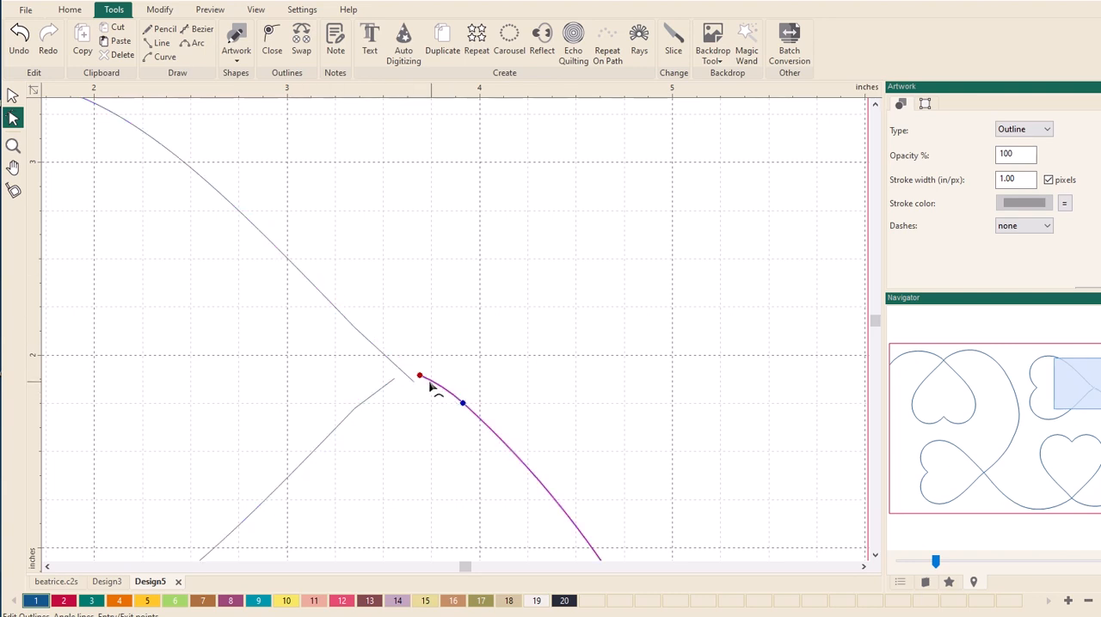
mouse_move(419, 394)
mouse_down()
mouse_move(434, 388)
mouse_move(465, 408)
mouse_move(451, 421)
mouse_move(432, 403)
mouse_up()
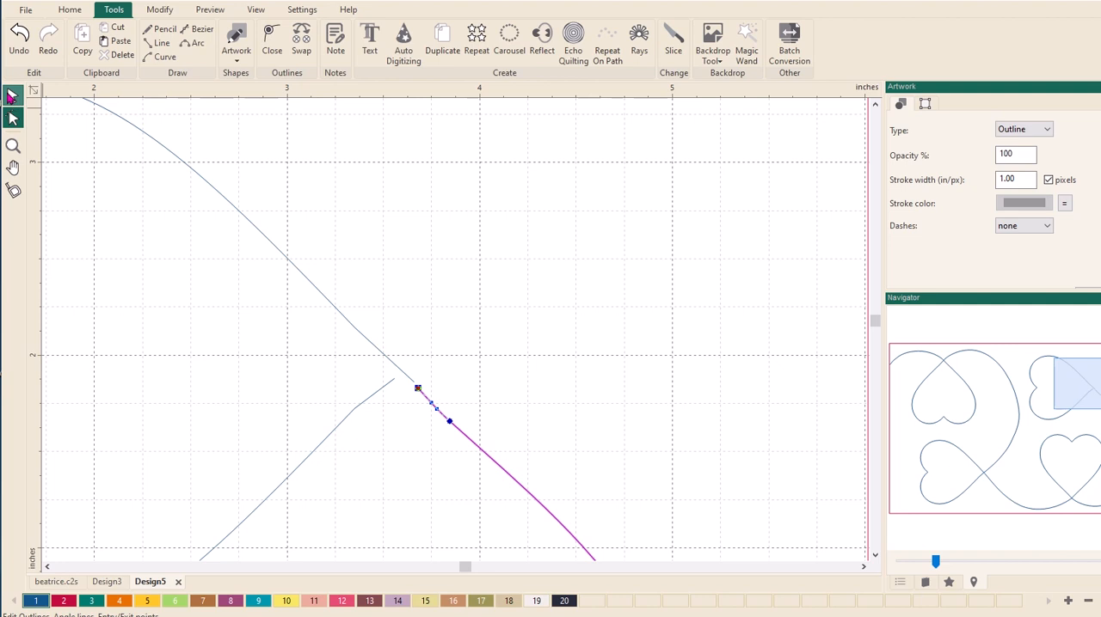
- Join the connecting line and the upper-right heart into one continuous outline
click(13, 95)
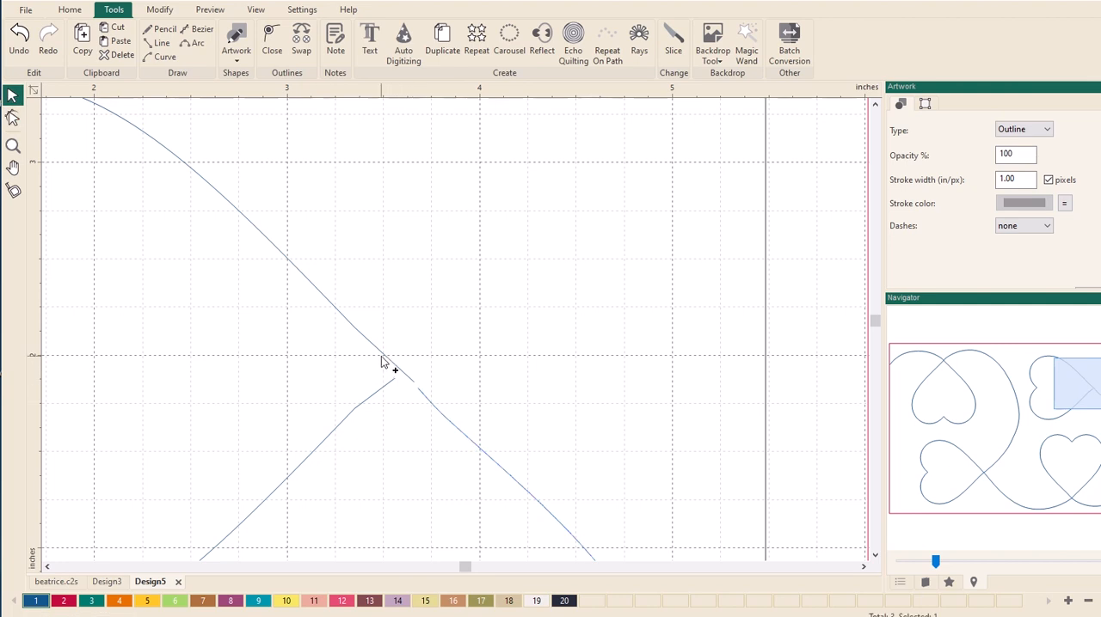
scroll(670, 394, down, 8)
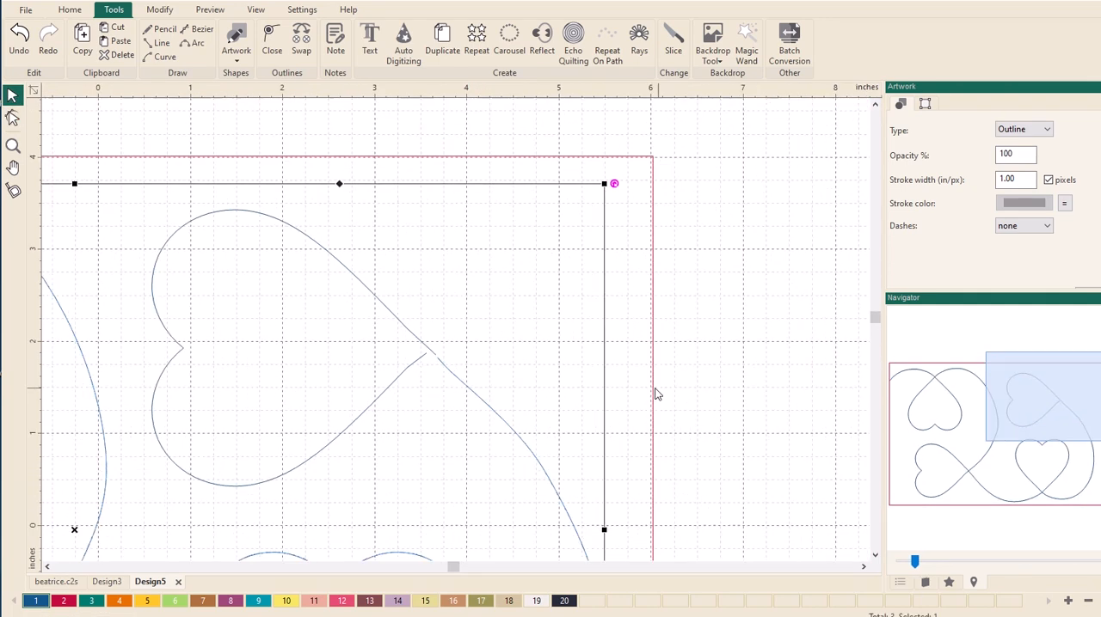
scroll(613, 392, down, 2)
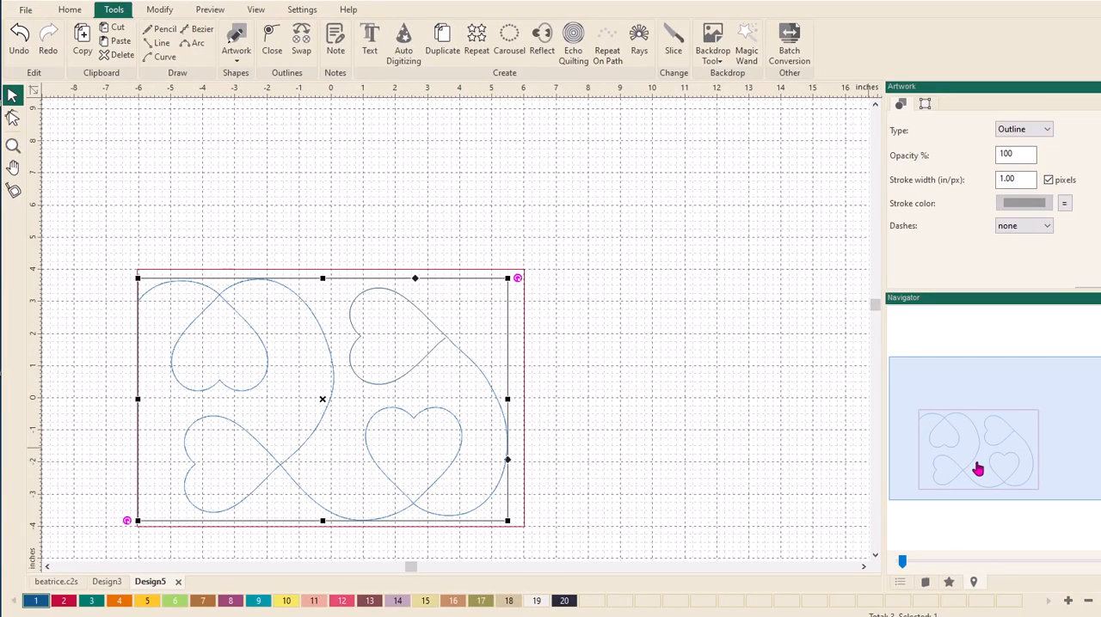
click(577, 430)
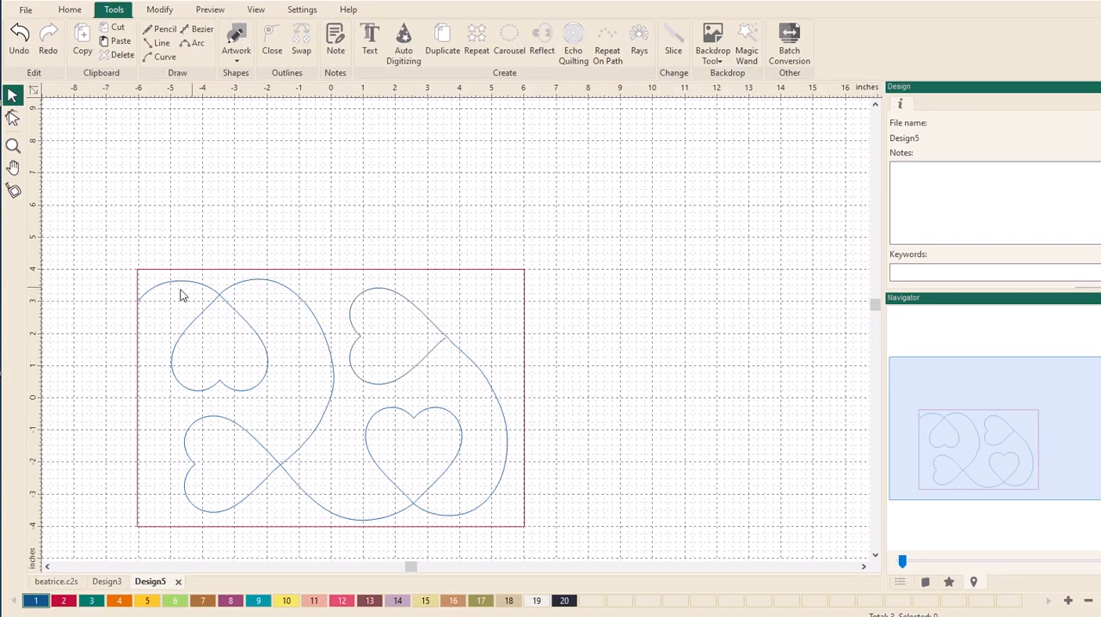
click(473, 361)
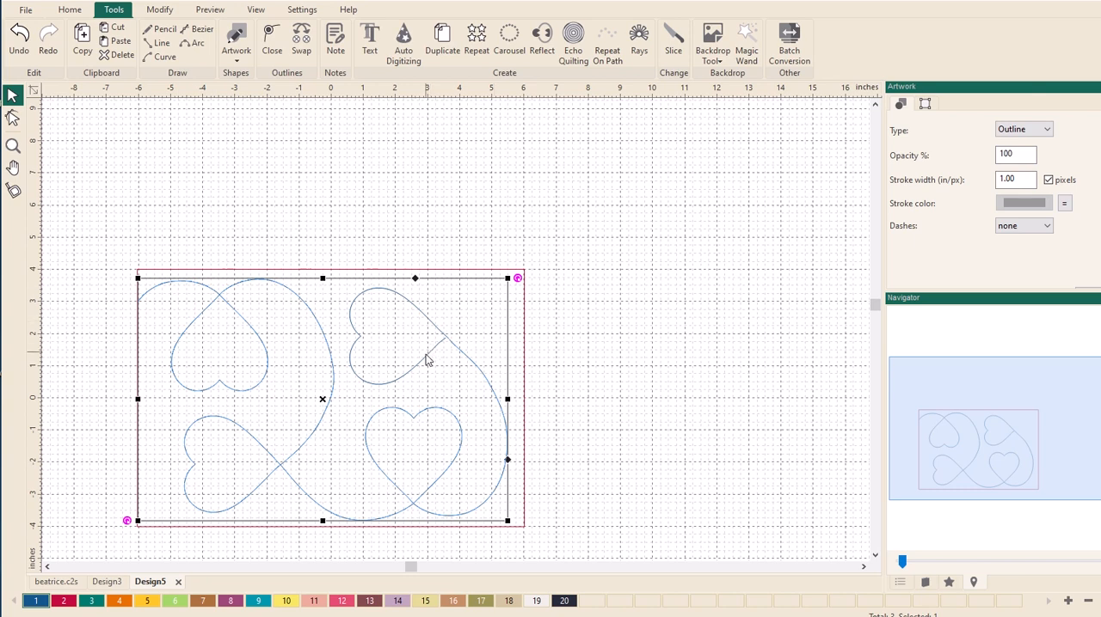
click(560, 339)
click(410, 373)
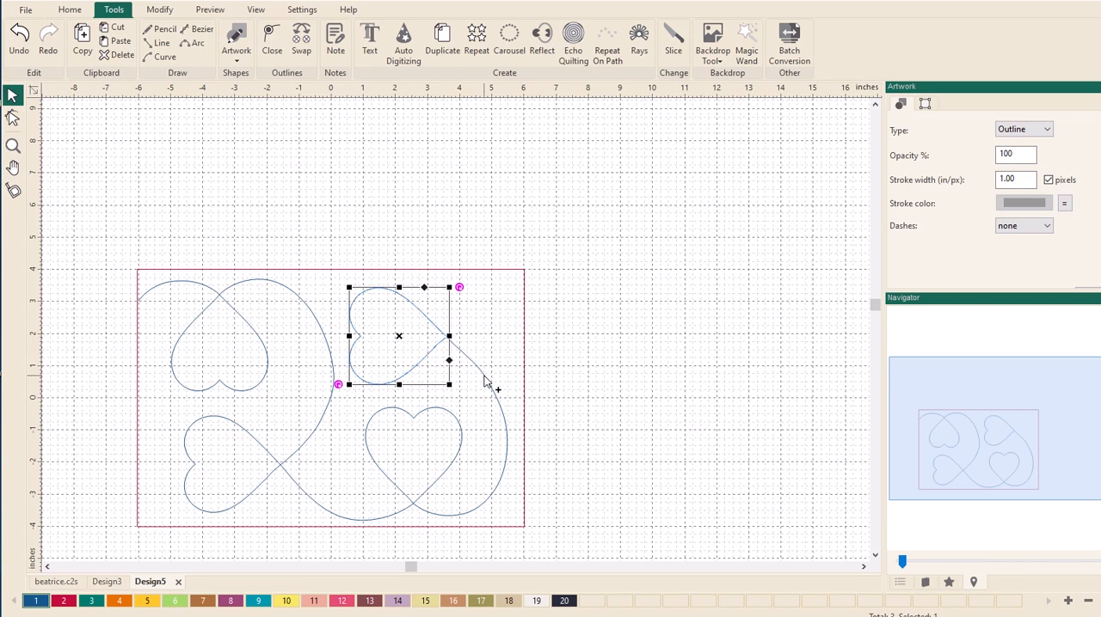
shift+click(484, 382)
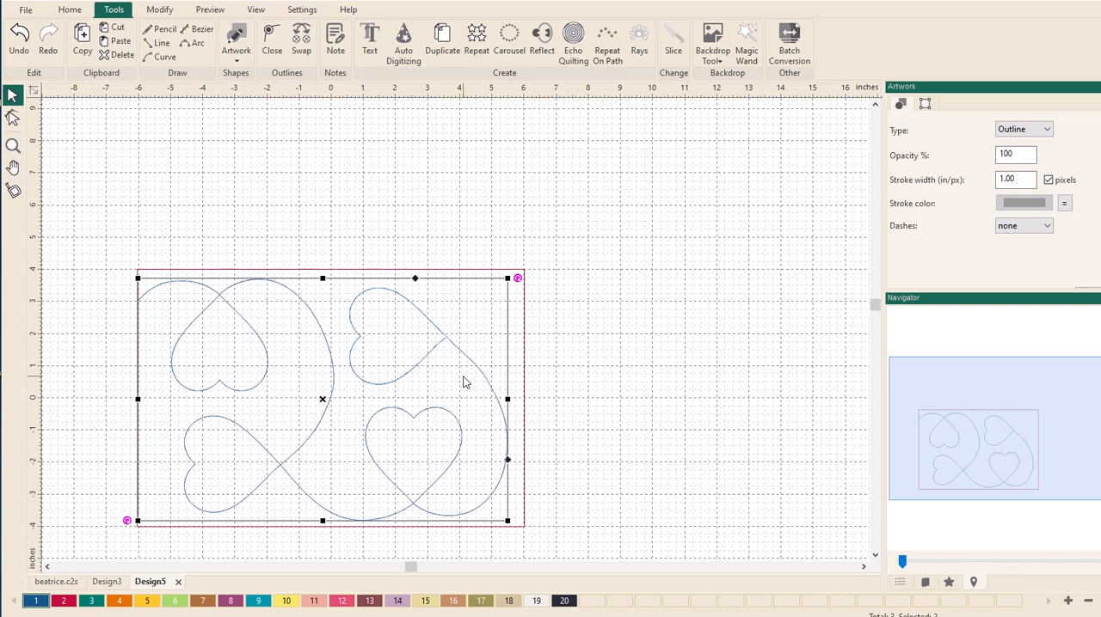
key(ctrl+g)
click(577, 342)
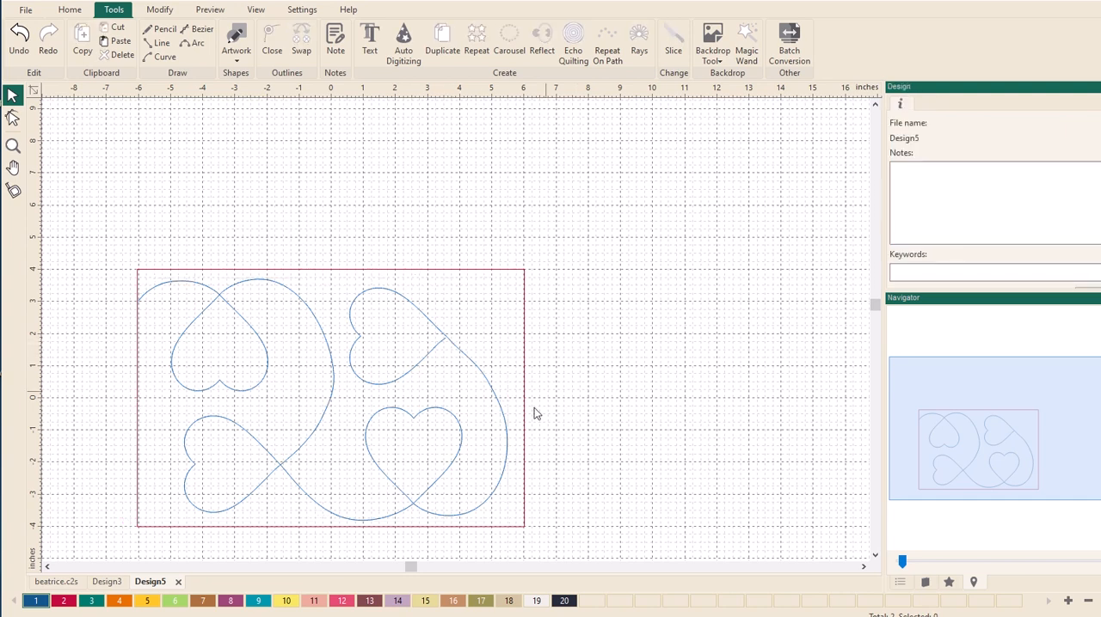
- Check in the repeated Design3 layout how the upper-right heart leads into the neighbouring block and return to Design5
drag(966, 447, 958, 477)
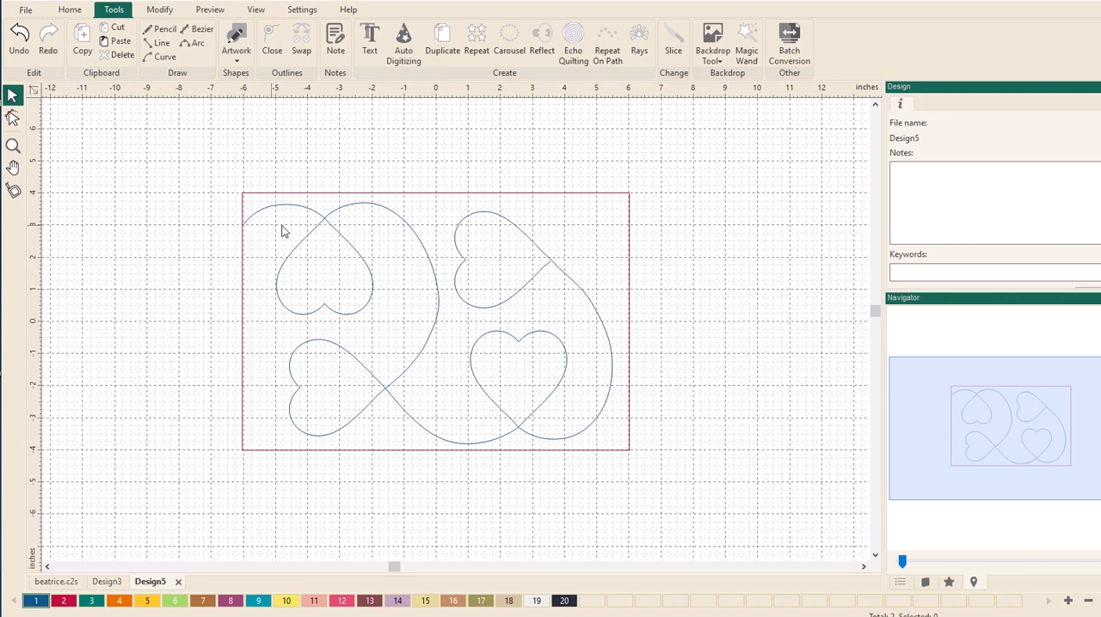
click(105, 582)
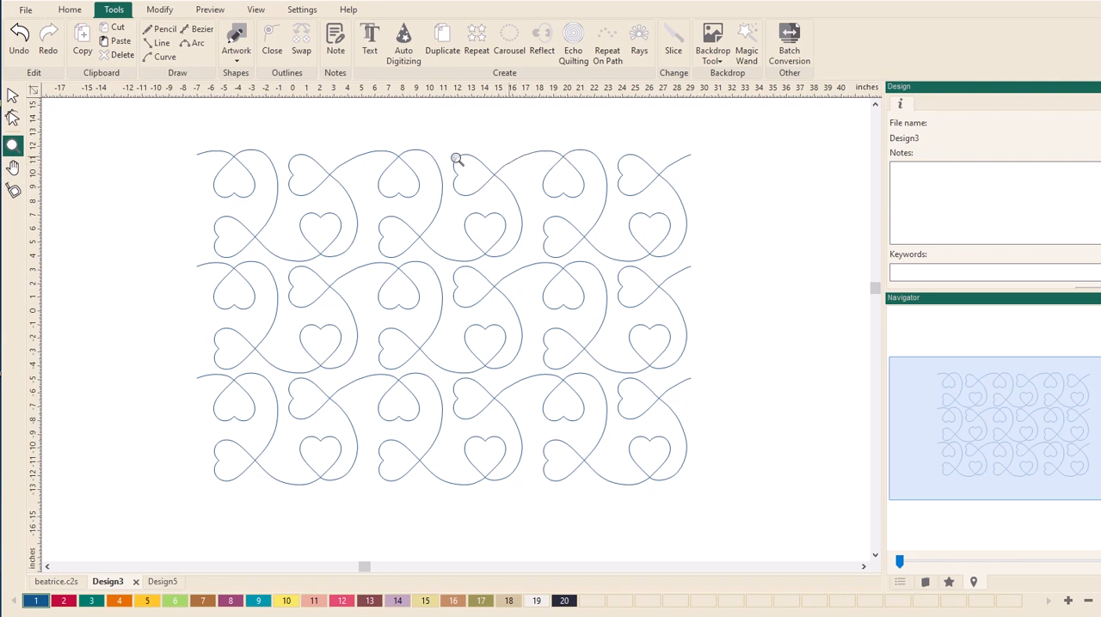
click(162, 582)
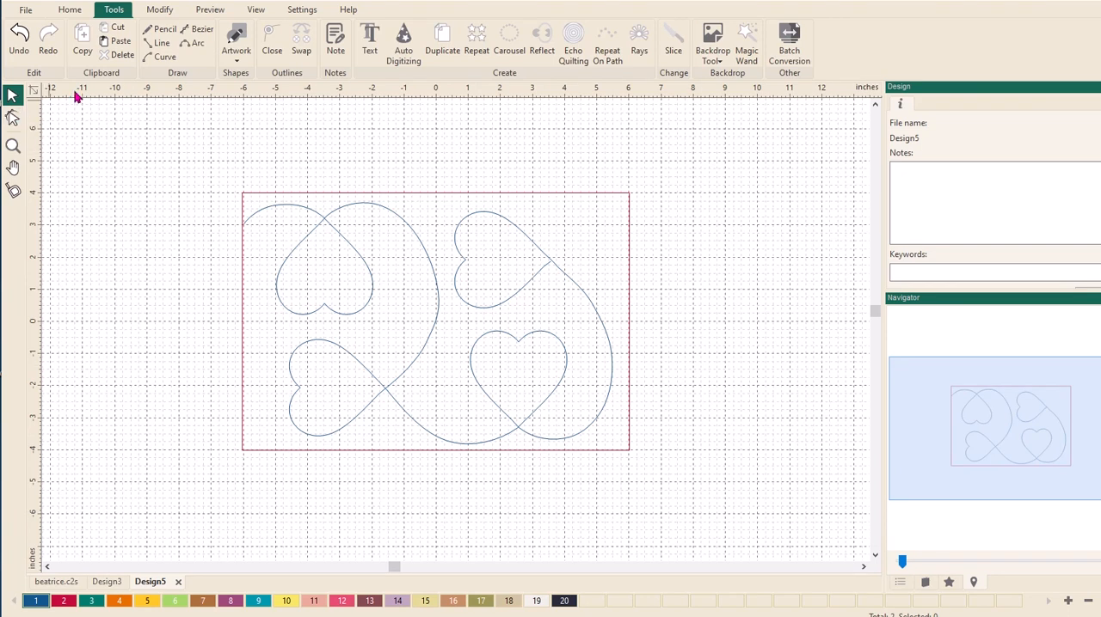
- Draw a three-point curve from the upper-right heart's tip toward the rectangle's right edge, ending at about 5.8, 2.9 inches
click(159, 57)
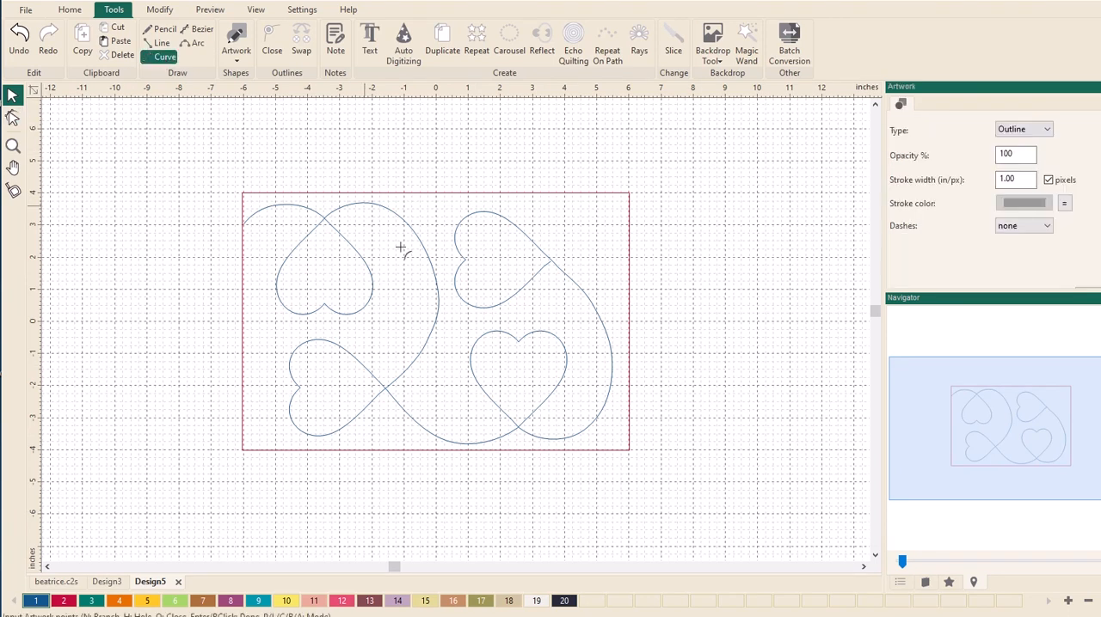
click(555, 259)
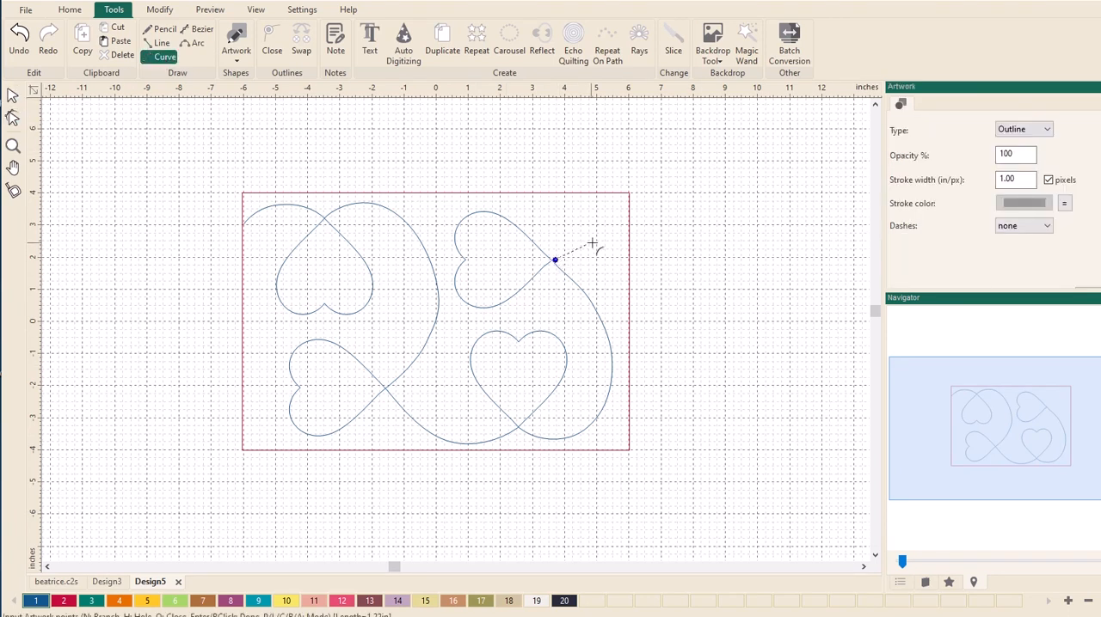
click(601, 239)
click(622, 228)
right_click(634, 228)
click(12, 94)
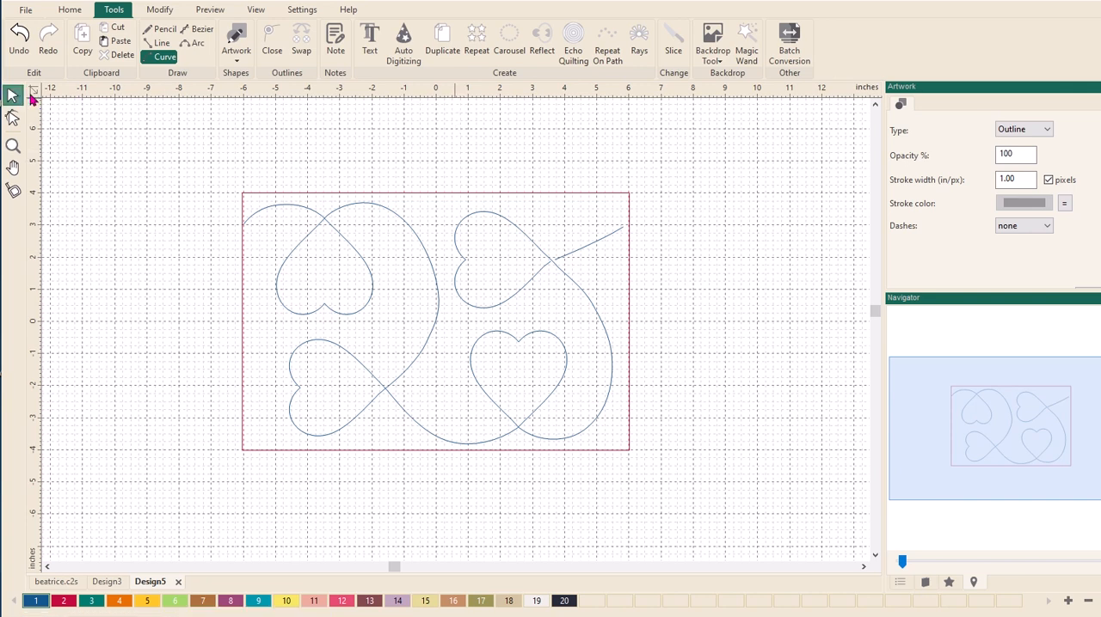
right_click(487, 92)
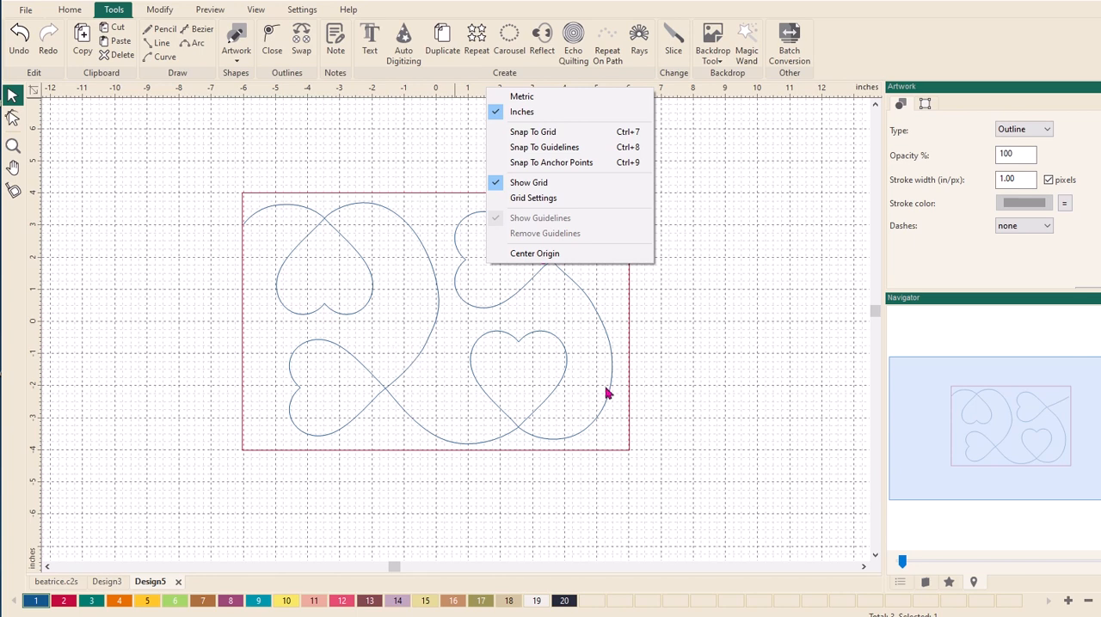
click(698, 380)
- Shift the anchor point of the long central curve near 0, -0.7 inches slightly outward to smooth its bend
scroll(422, 370, up, 5)
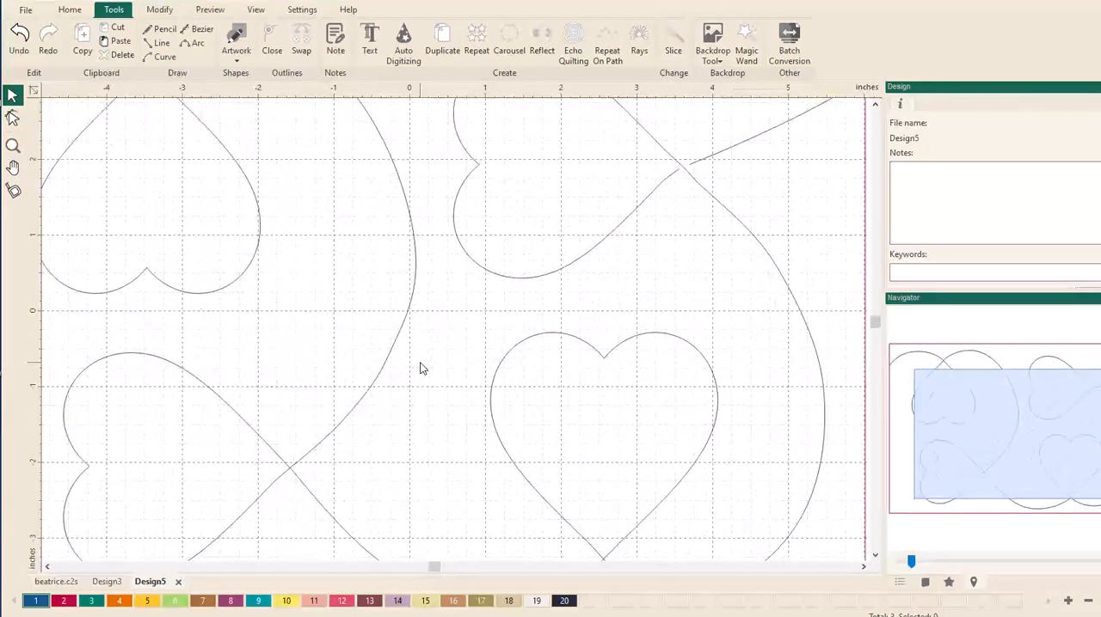
scroll(422, 368, up, 3)
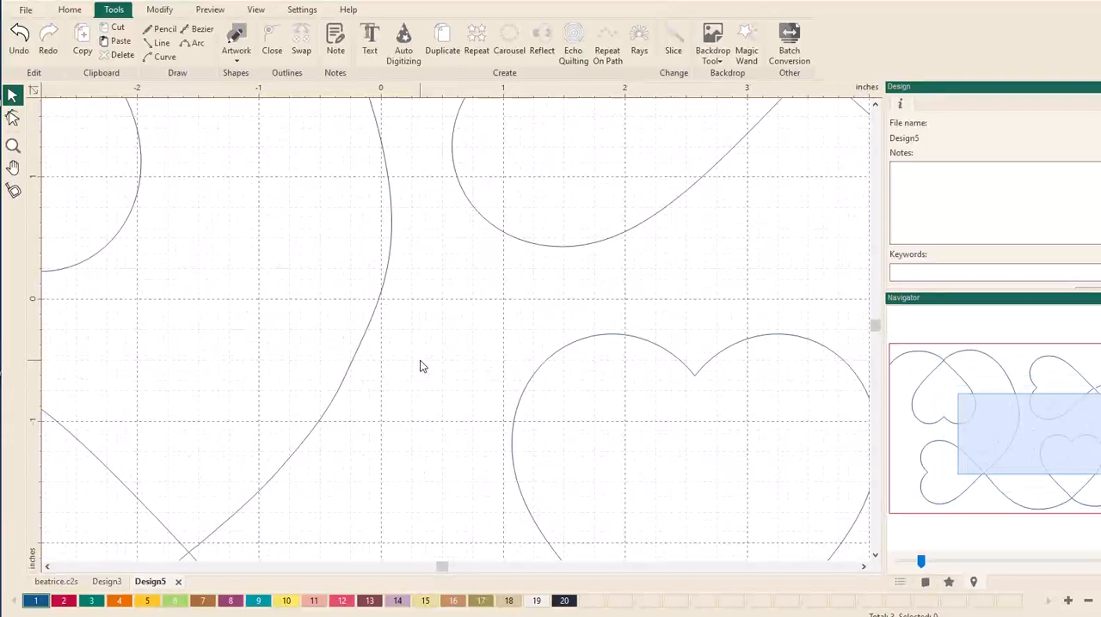
click(13, 118)
scroll(397, 284, down, 2)
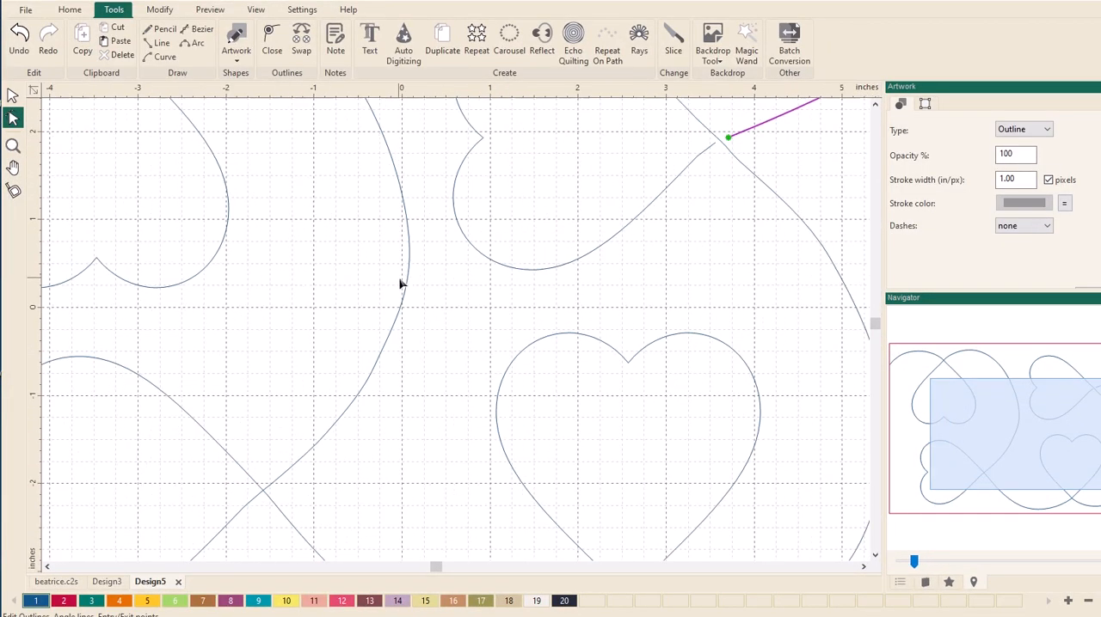
click(404, 299)
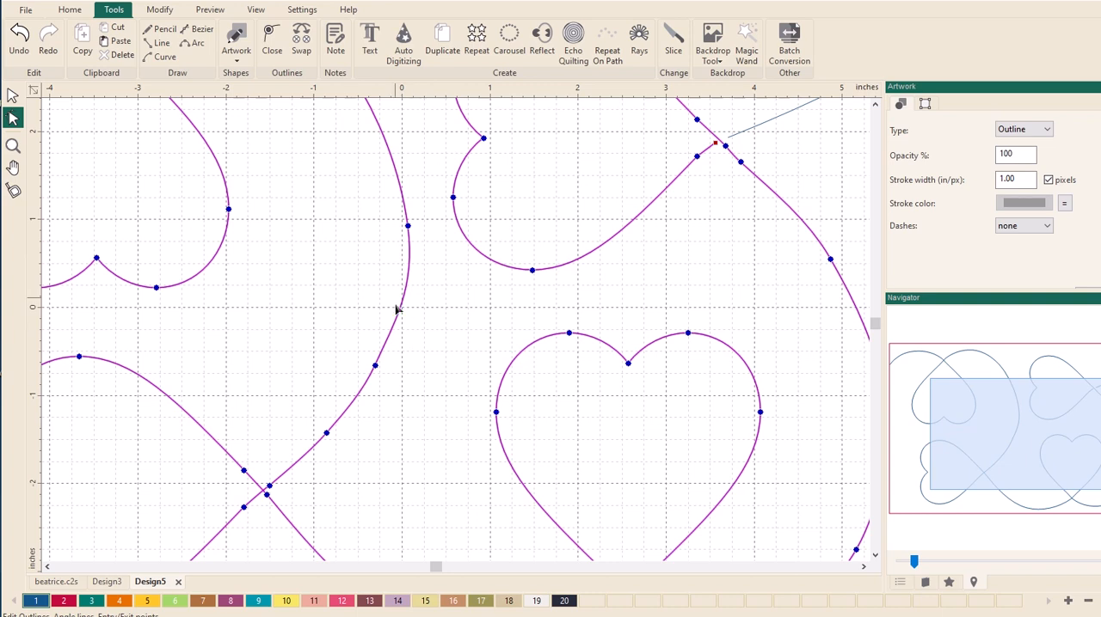
drag(375, 367, 379, 367)
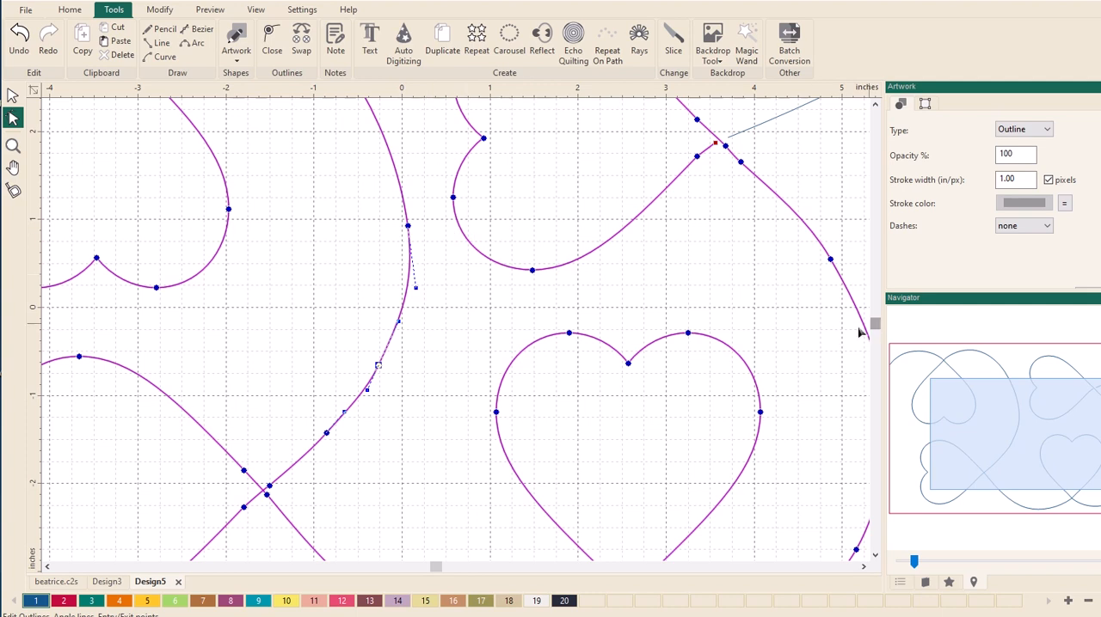
- Join the new exit curve to the main heart outline
scroll(850, 287, up, 2)
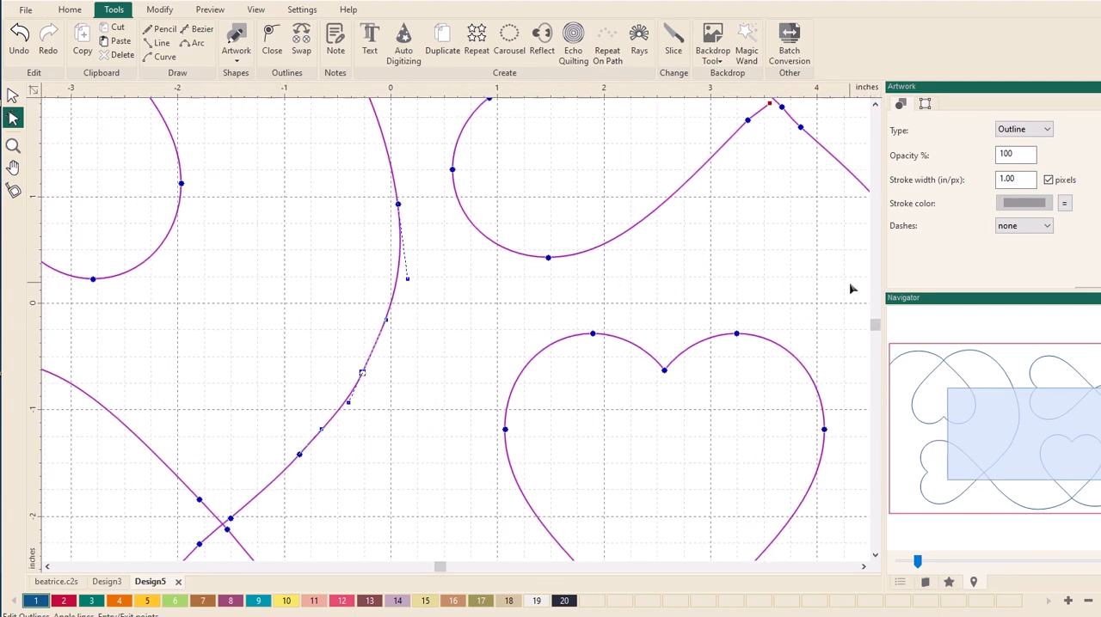
scroll(850, 286, down, 2)
drag(1024, 443, 1057, 401)
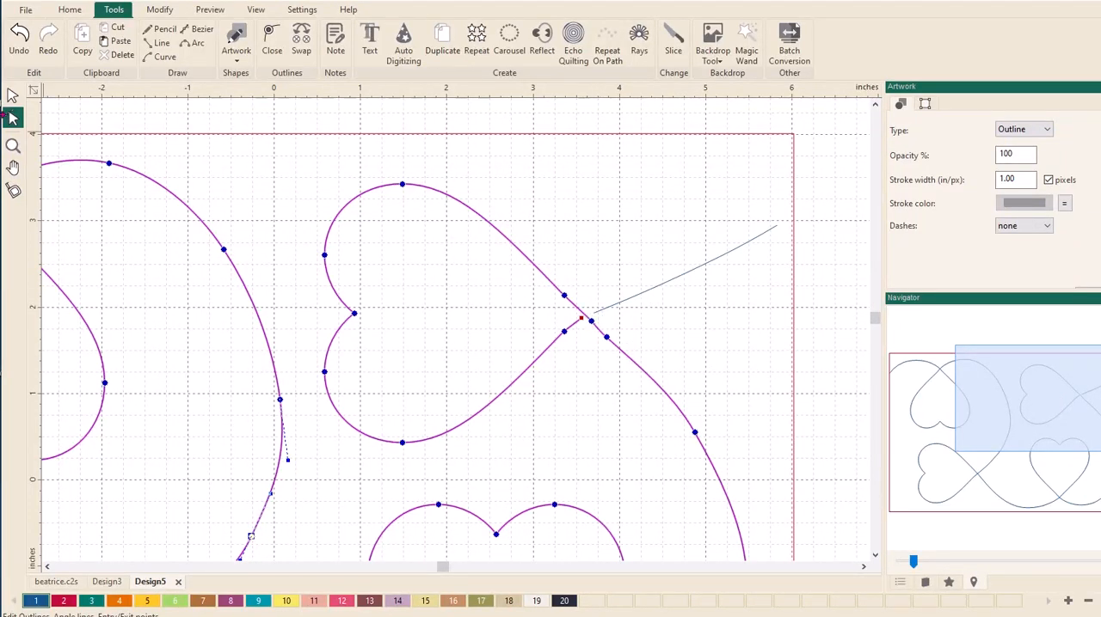
click(12, 94)
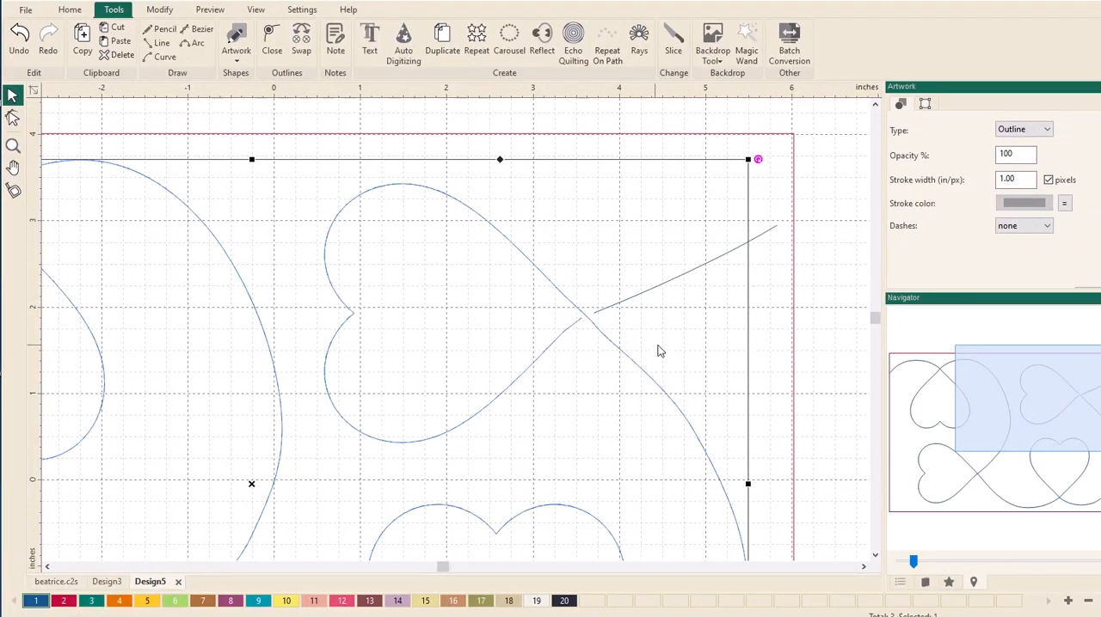
shift+click(771, 230)
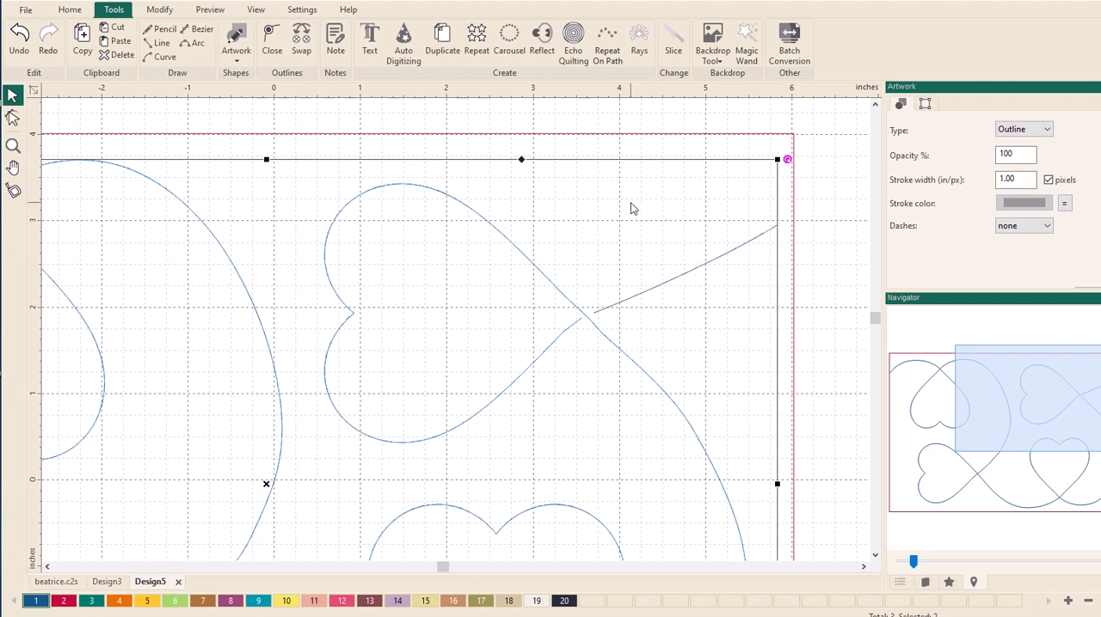
key(ctrl+j)
- Try to move the exit curve's first anchor point beside the upper-right heart's tip and undo the change
click(13, 121)
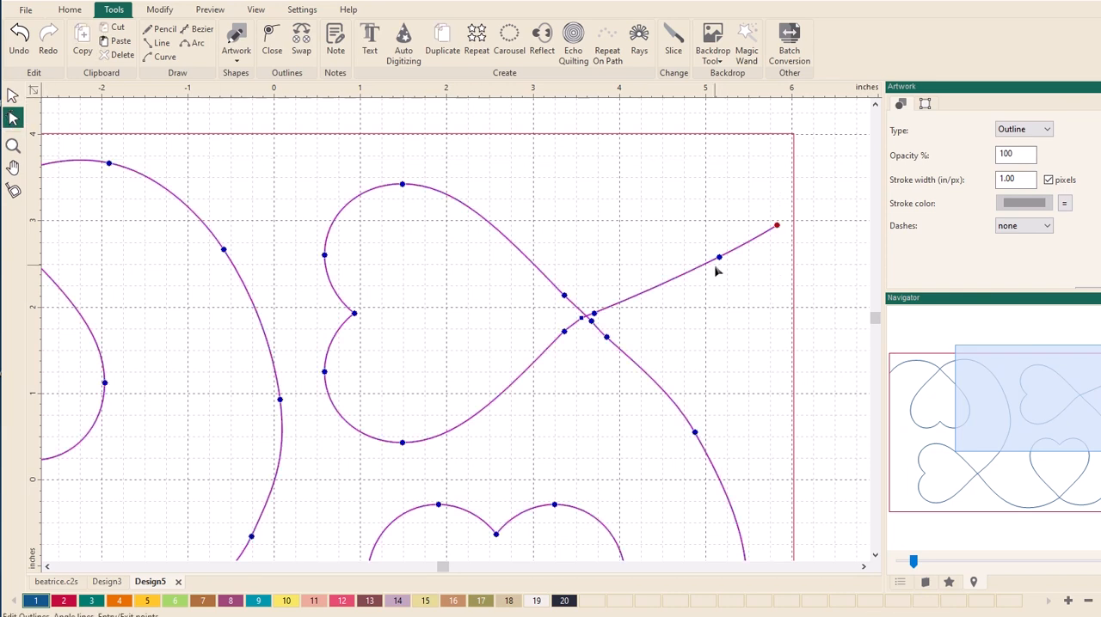
click(594, 313)
drag(597, 314, 599, 315)
click(19, 38)
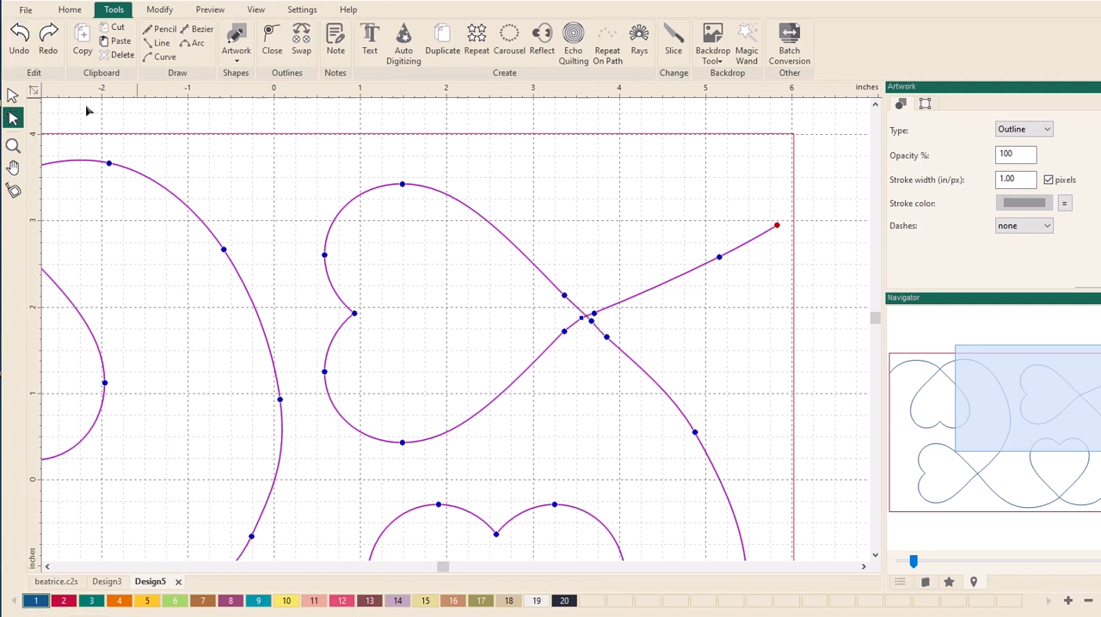
- Raise the exit curve's first anchor point beside the heart's tip and pull its middle anchor point up to bow the curve
click(13, 145)
drag(518, 241, 714, 383)
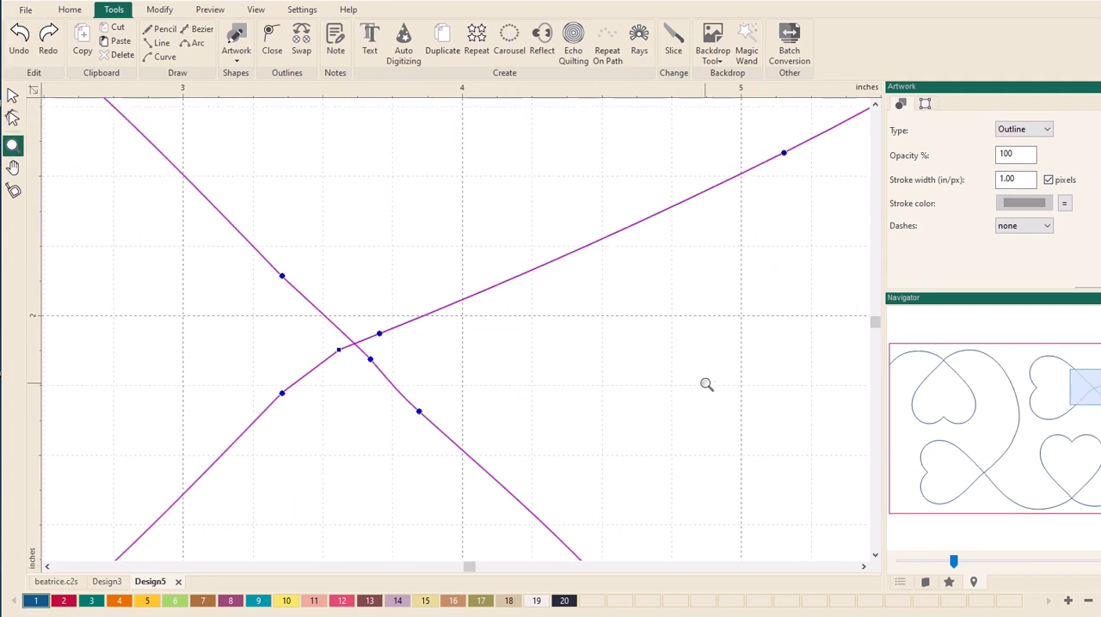
click(13, 118)
click(383, 339)
drag(379, 333, 379, 322)
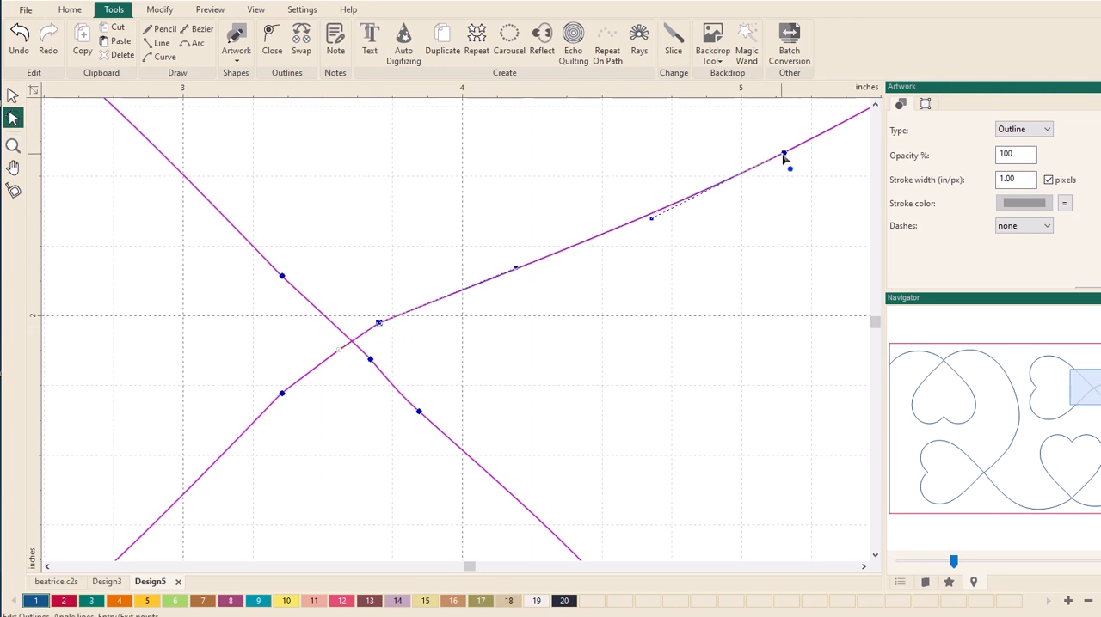
drag(784, 153, 767, 133)
scroll(768, 284, down, 2)
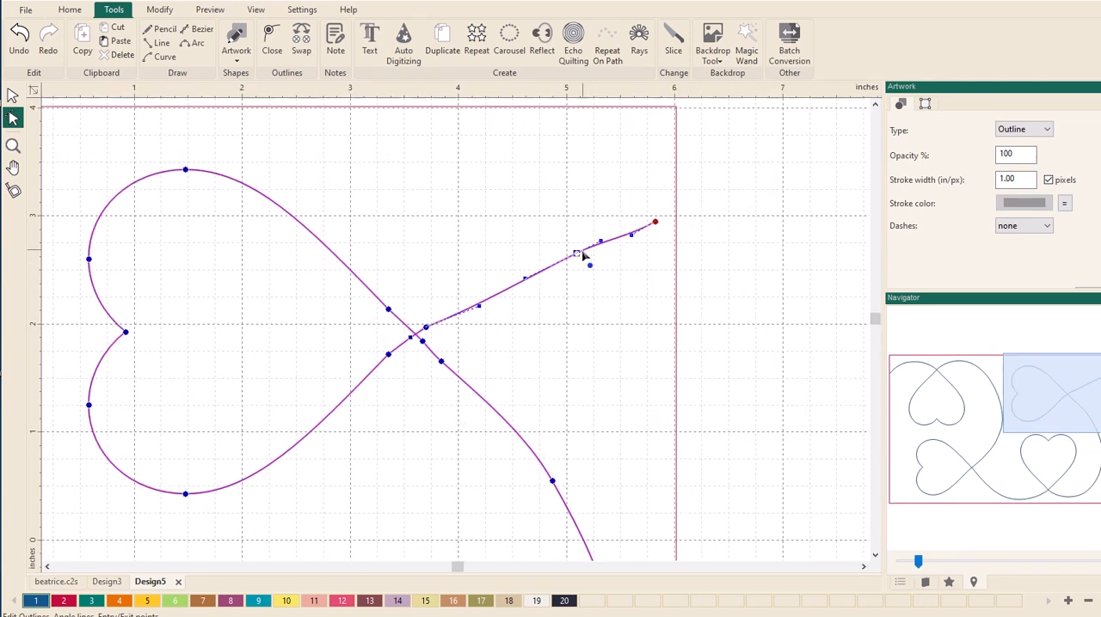
drag(582, 262, 559, 251)
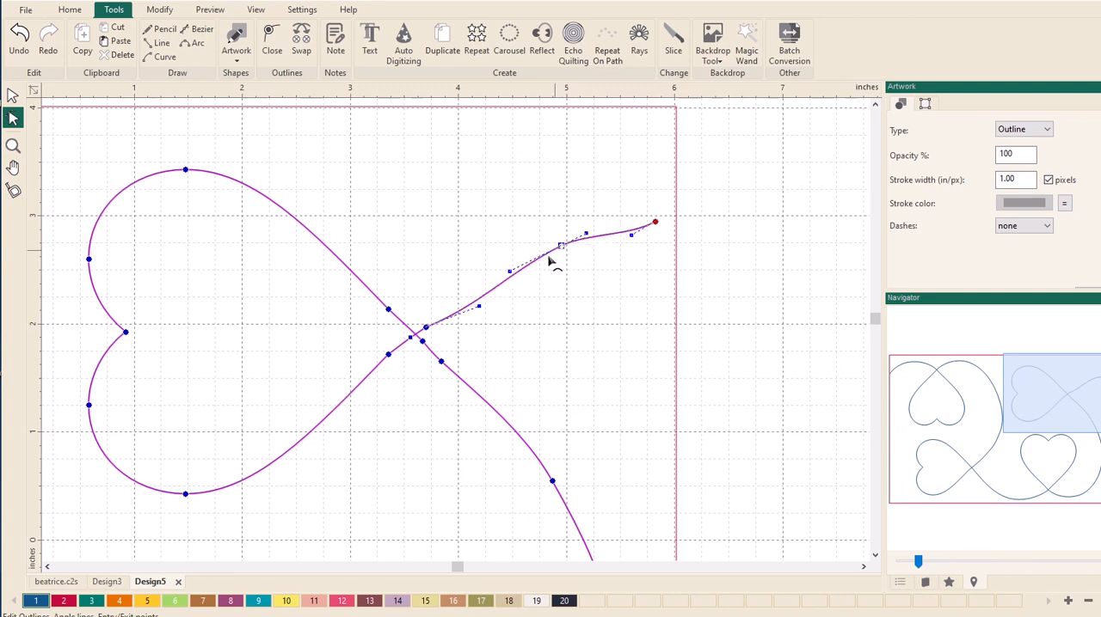
- Align the exit curve's first handle and anchor point with the heart's lower side and delete the extra point before the crossing
drag(480, 311, 477, 303)
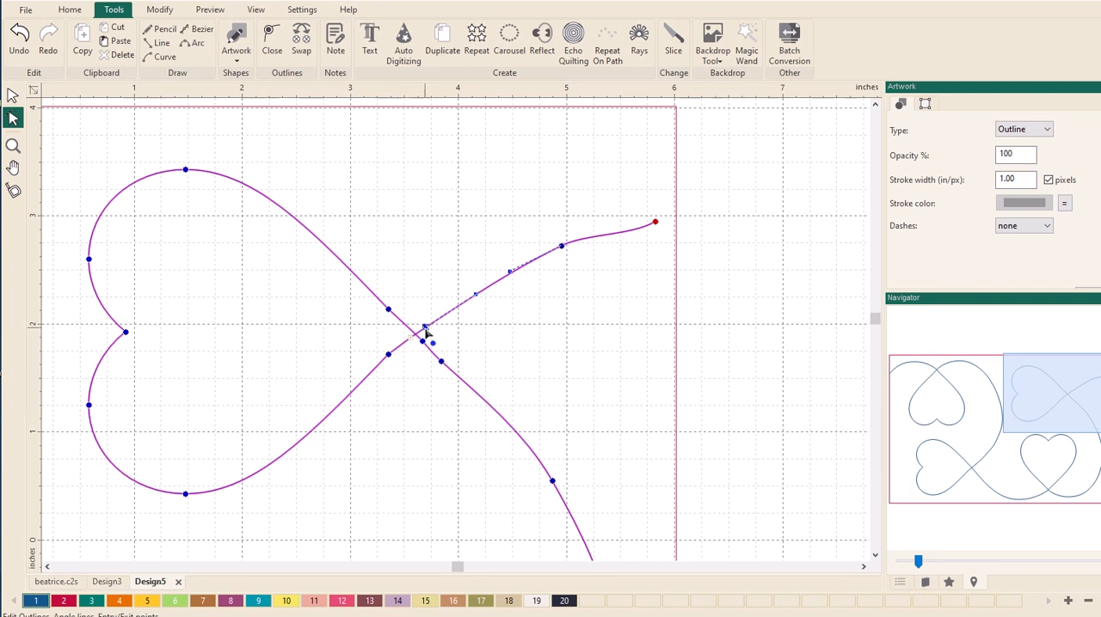
drag(426, 330, 427, 328)
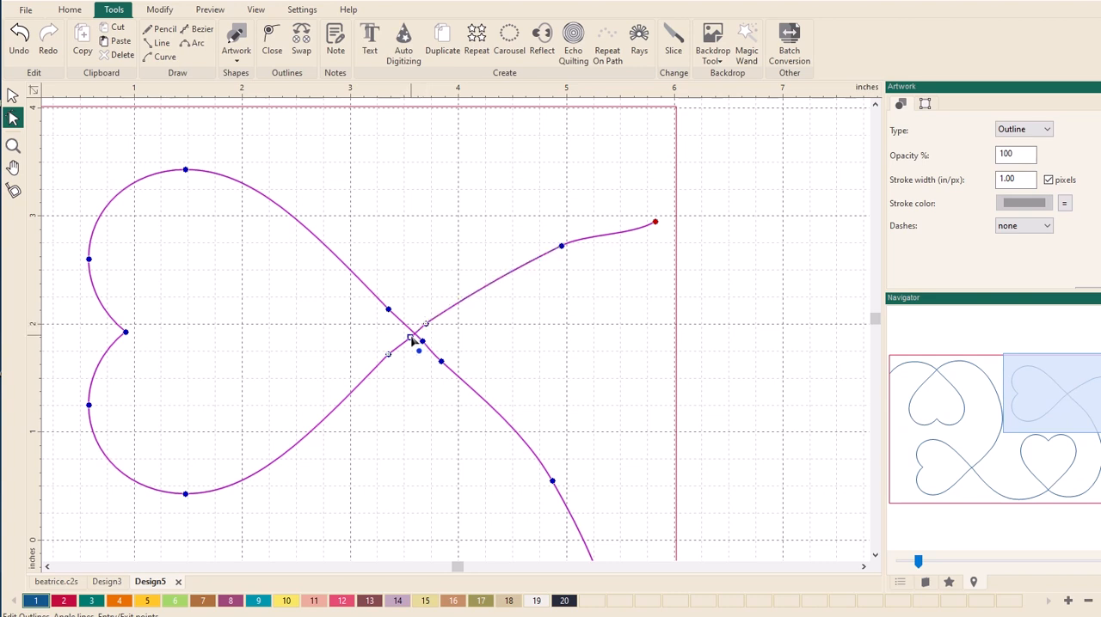
right_click(411, 338)
click(441, 386)
- Raise the handle at the exit curve's end point to smooth its last segment and finish the outline editing
click(654, 222)
drag(630, 236, 631, 225)
scroll(583, 322, down, 2)
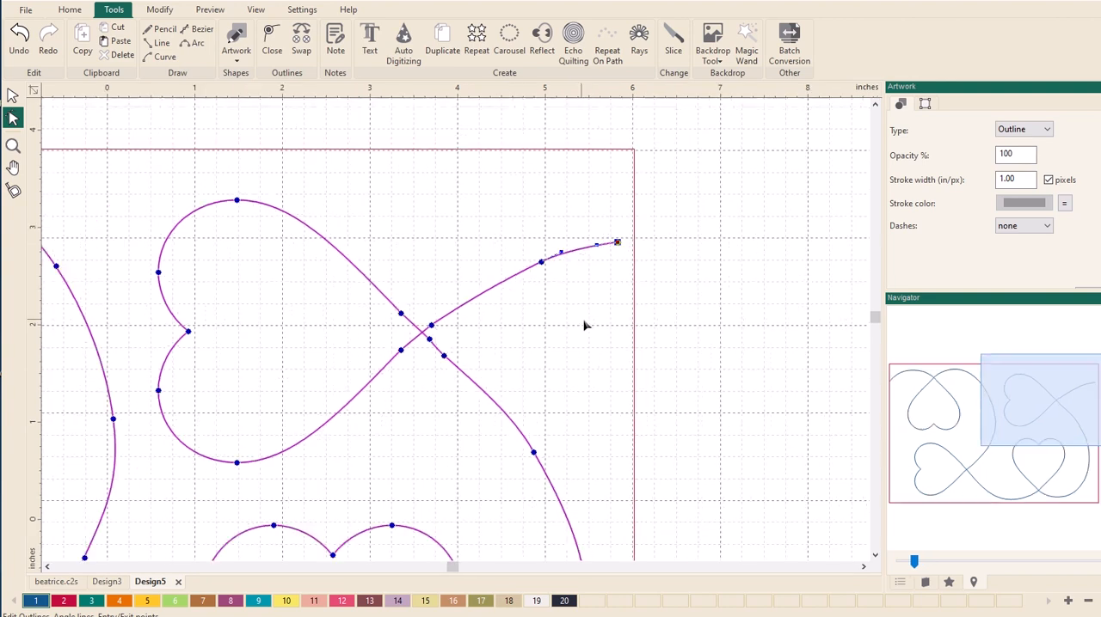
scroll(584, 325, down, 4)
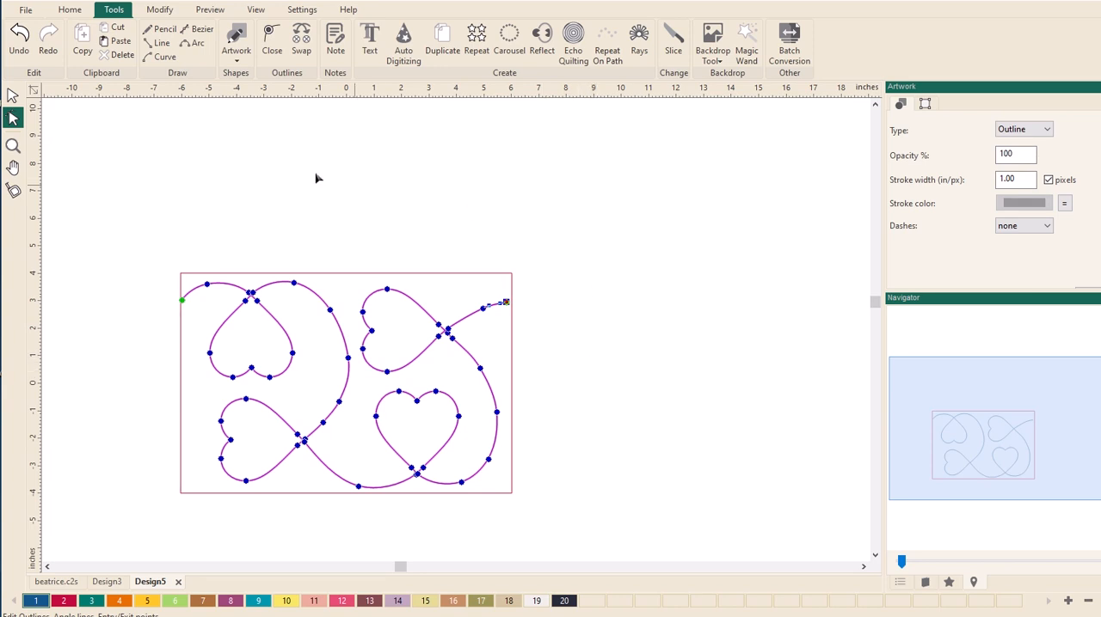
click(12, 95)
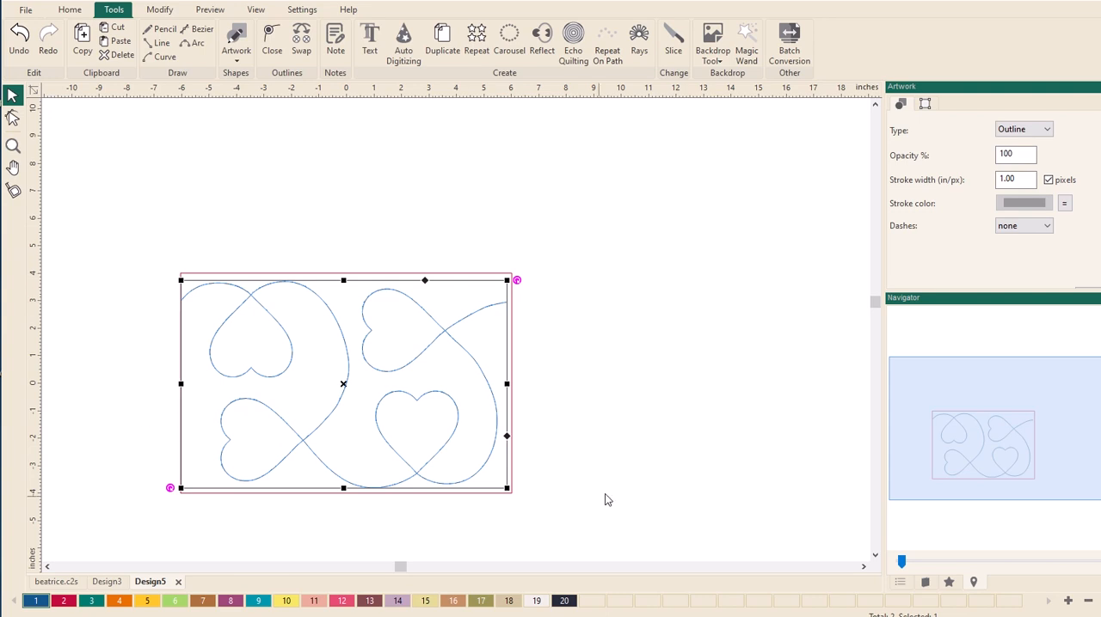
- Delete the 12 x 8 inch guide rectangle around the heart pattern and deselect everything
click(514, 341)
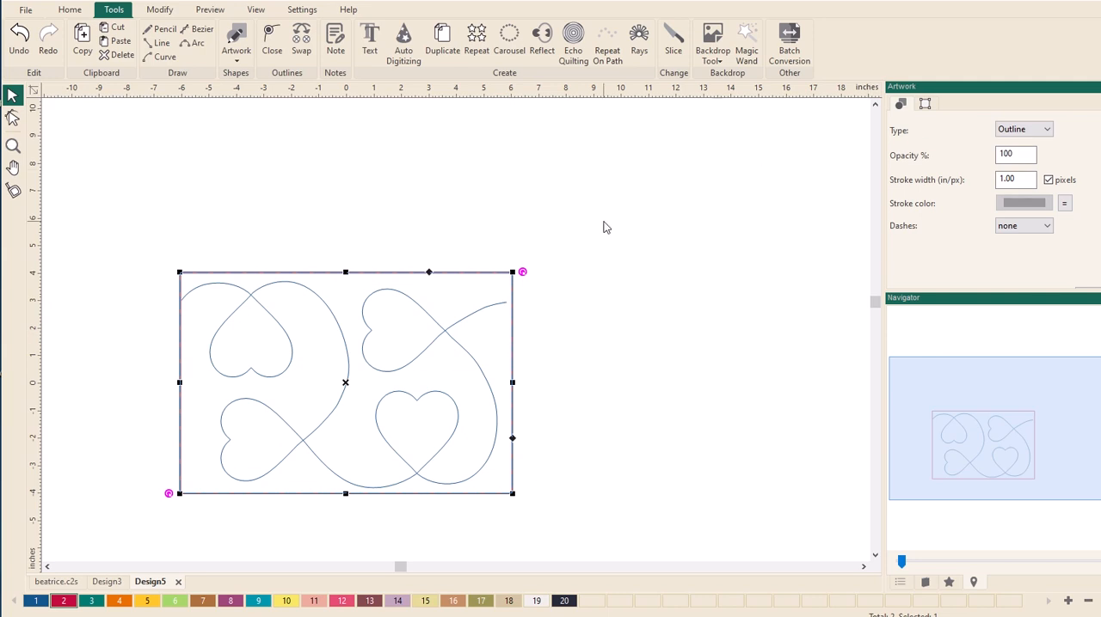
key(Delete)
click(651, 413)
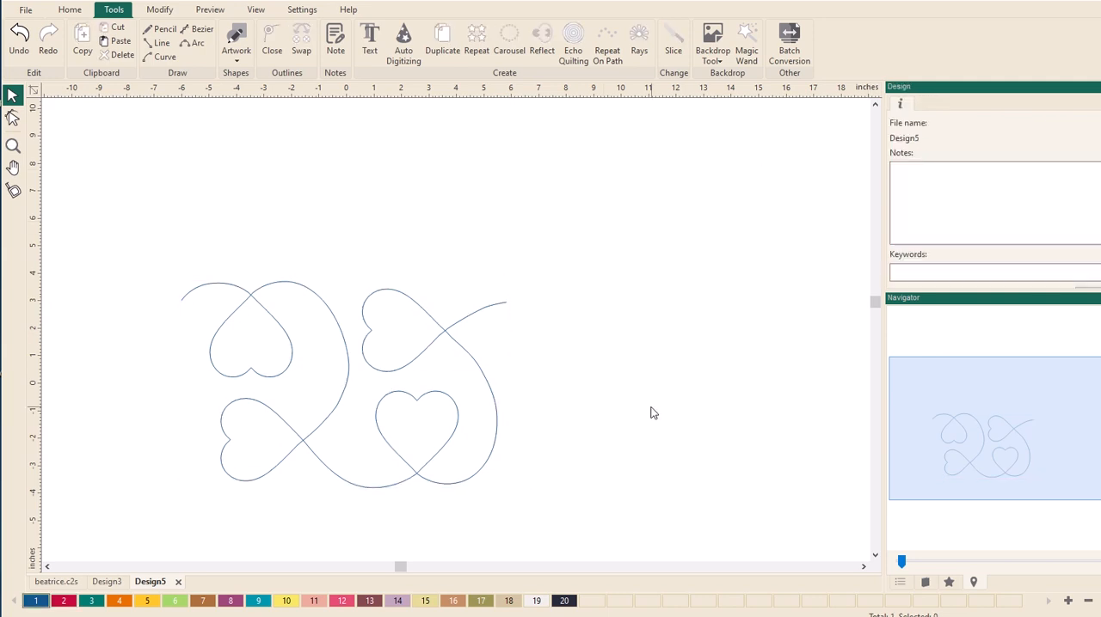
- Turn on the Snap To Grid and Snap To Guidelines options for the design
drag(989, 448, 954, 468)
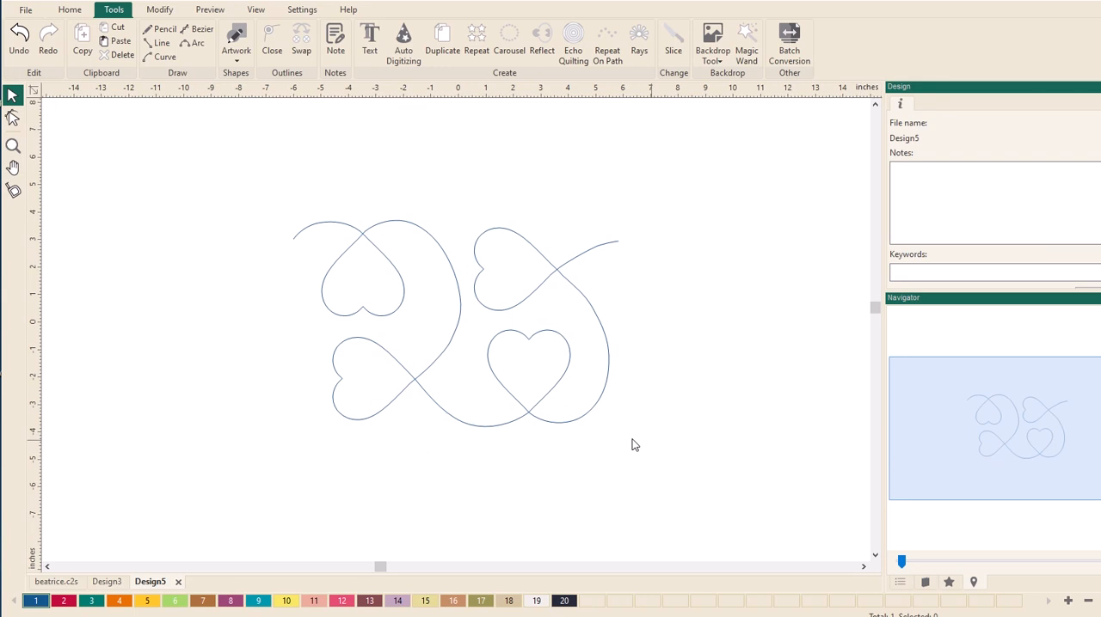
scroll(475, 413, up, 1)
scroll(475, 418, up, 2)
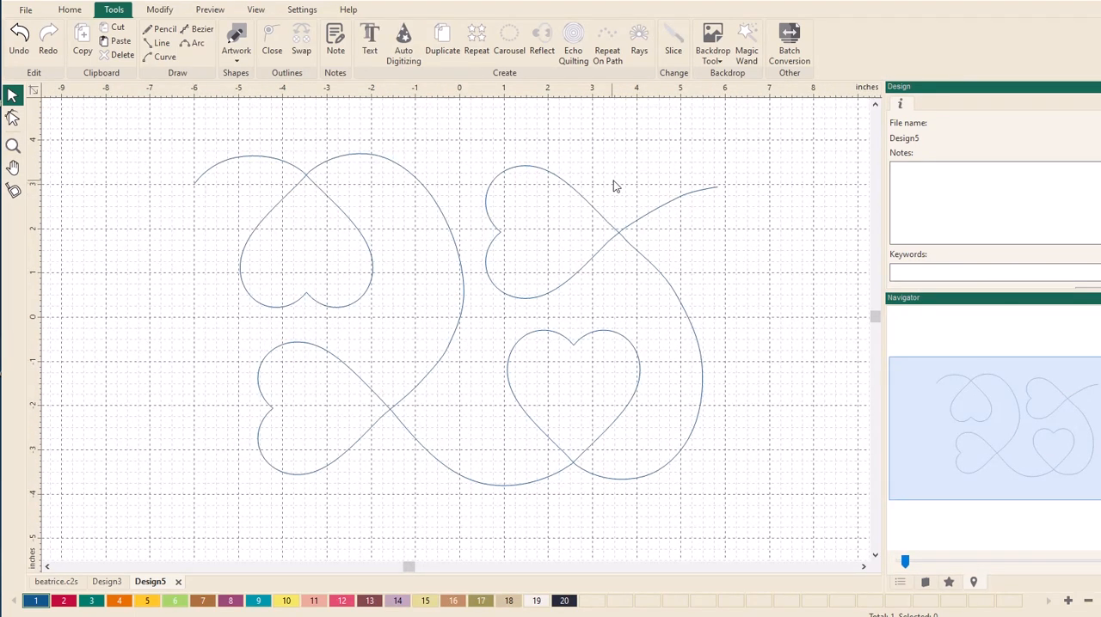
right_click(524, 92)
click(538, 138)
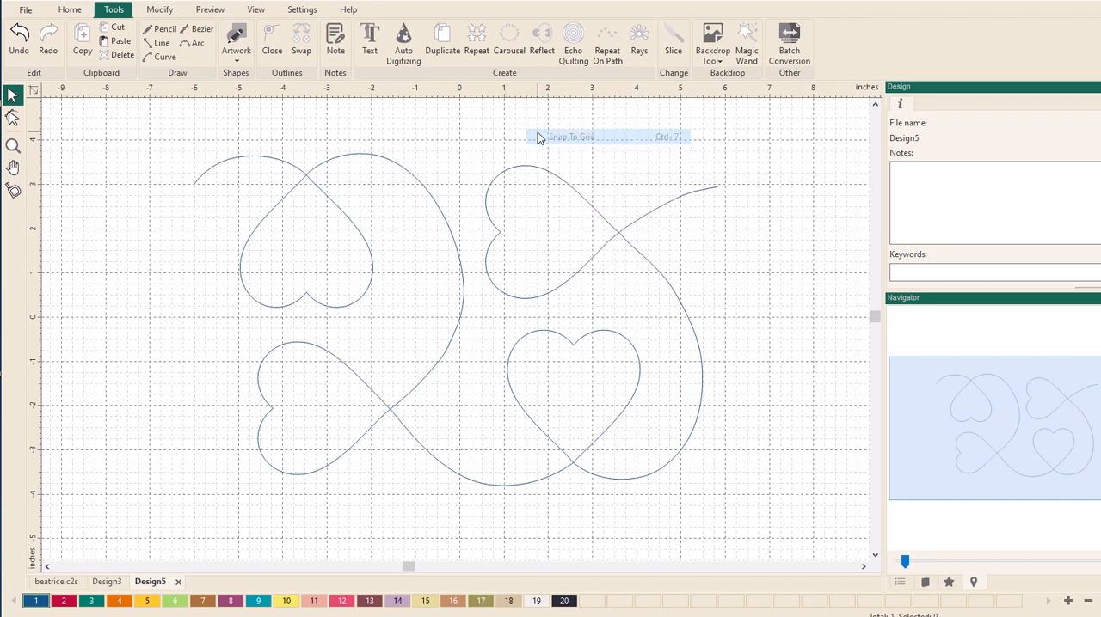
right_click(535, 97)
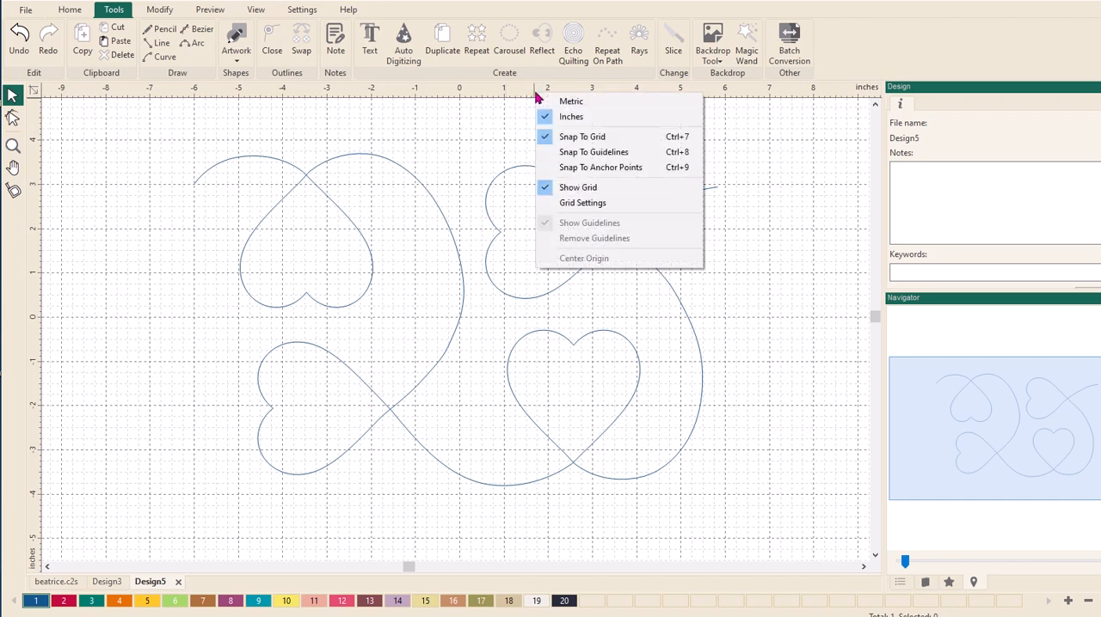
click(545, 153)
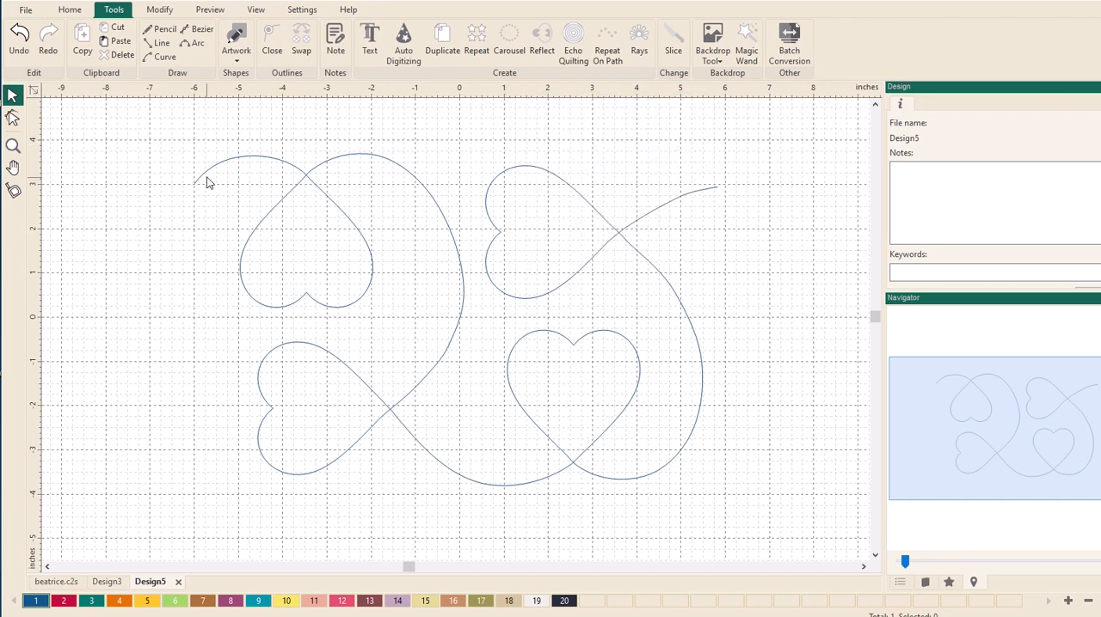
- Edit the pattern outline and move the exit curve's end point onto the grid intersection at 6 inches across and 3 inches up
click(12, 118)
click(196, 186)
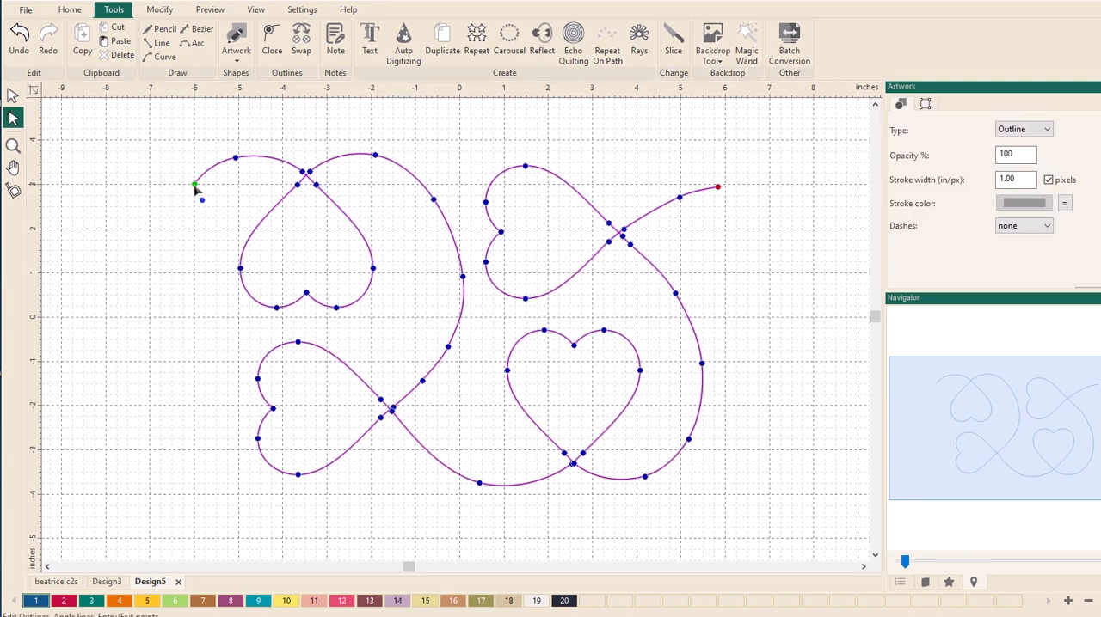
click(194, 186)
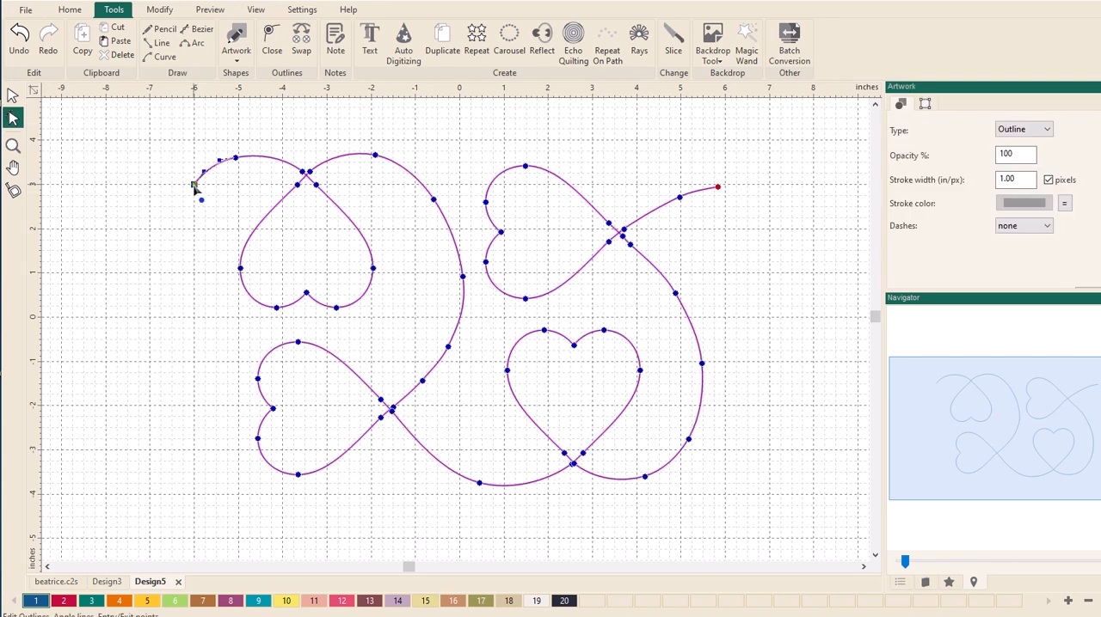
click(717, 188)
drag(718, 189, 724, 186)
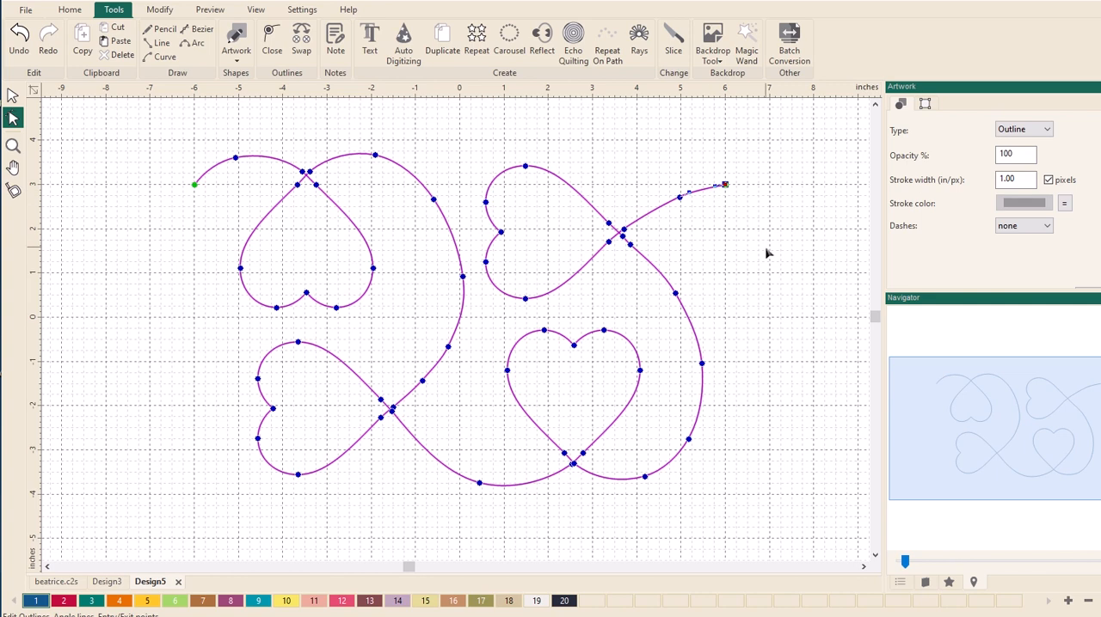
- Finish the outline editing, duplicate the pattern and place the copy end to end with its entry point at 6 inches across
scroll(766, 254, down, 4)
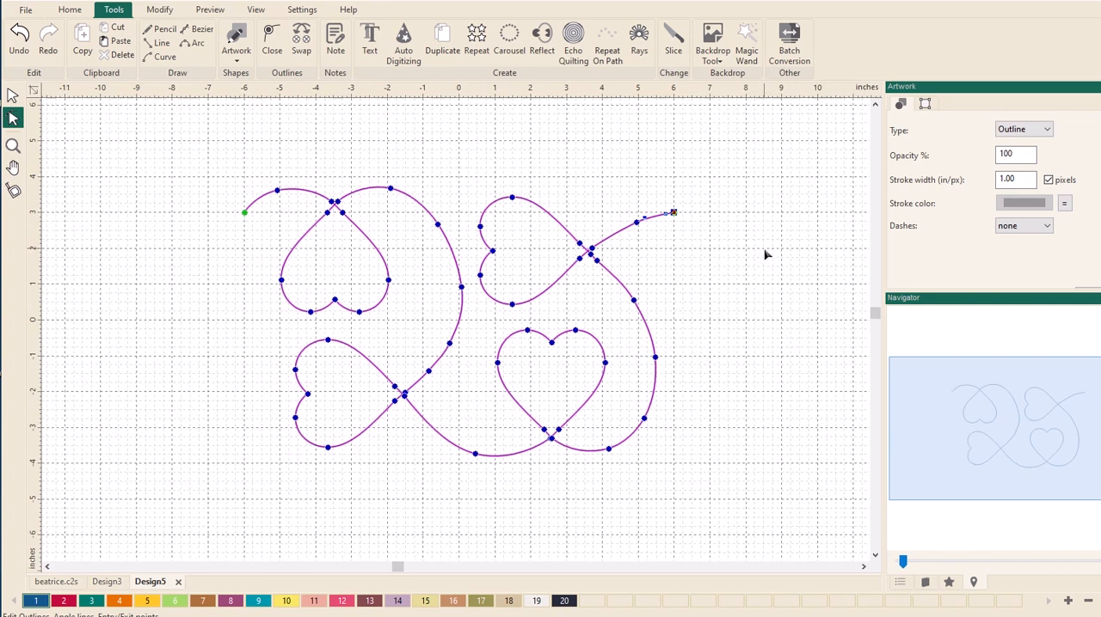
click(672, 306)
click(12, 95)
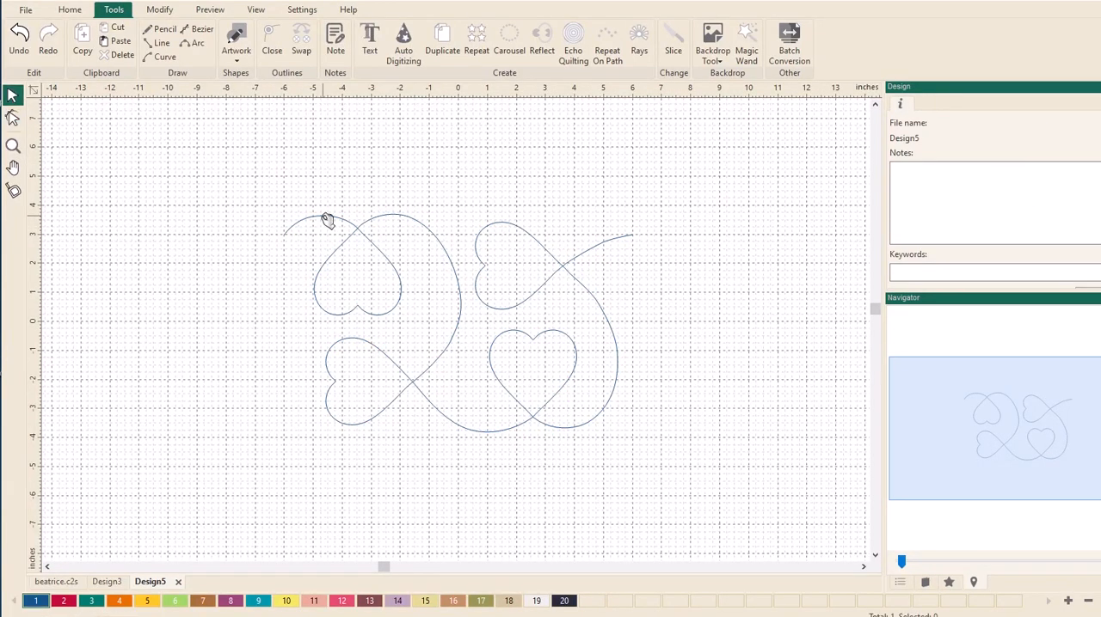
click(322, 217)
scroll(171, 370, down, 2)
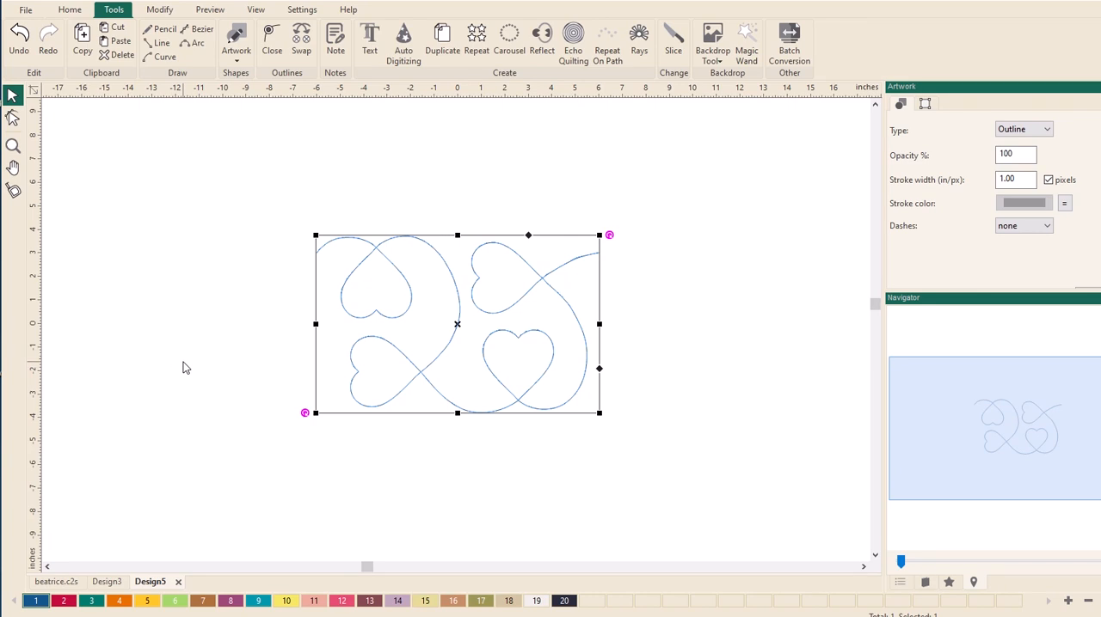
click(182, 361)
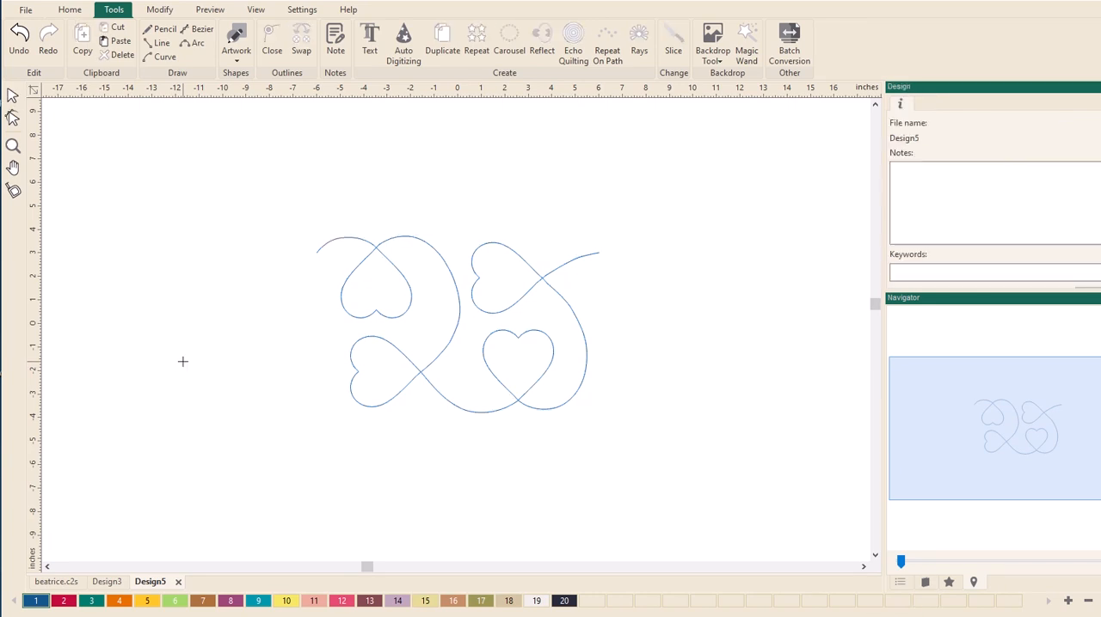
key(ctrl+a)
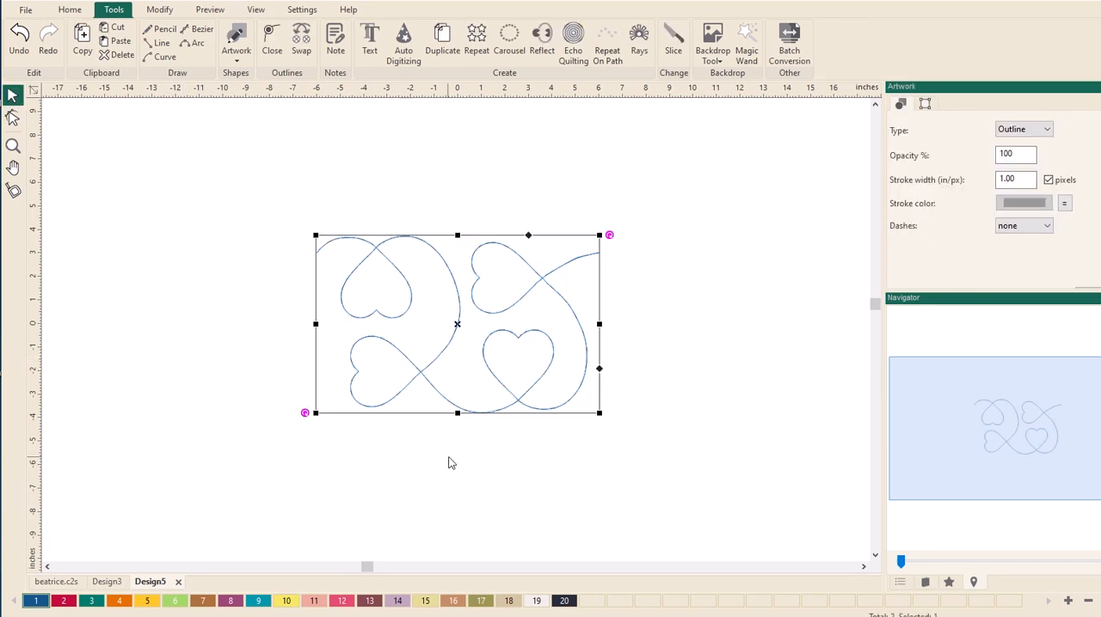
scroll(450, 462, up, 3)
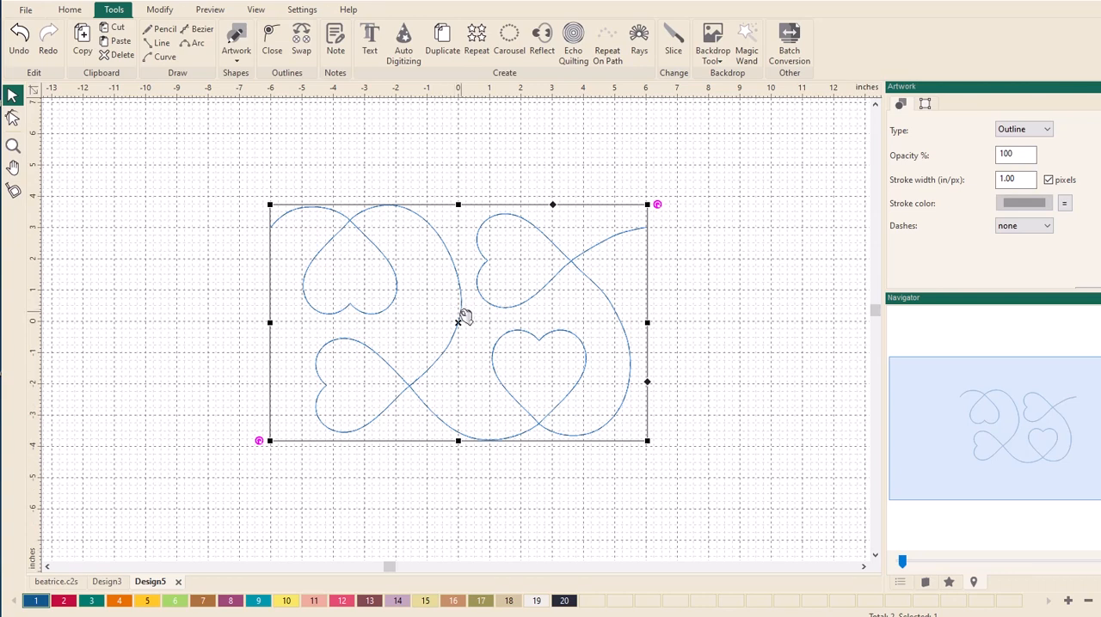
drag(464, 314, 838, 316)
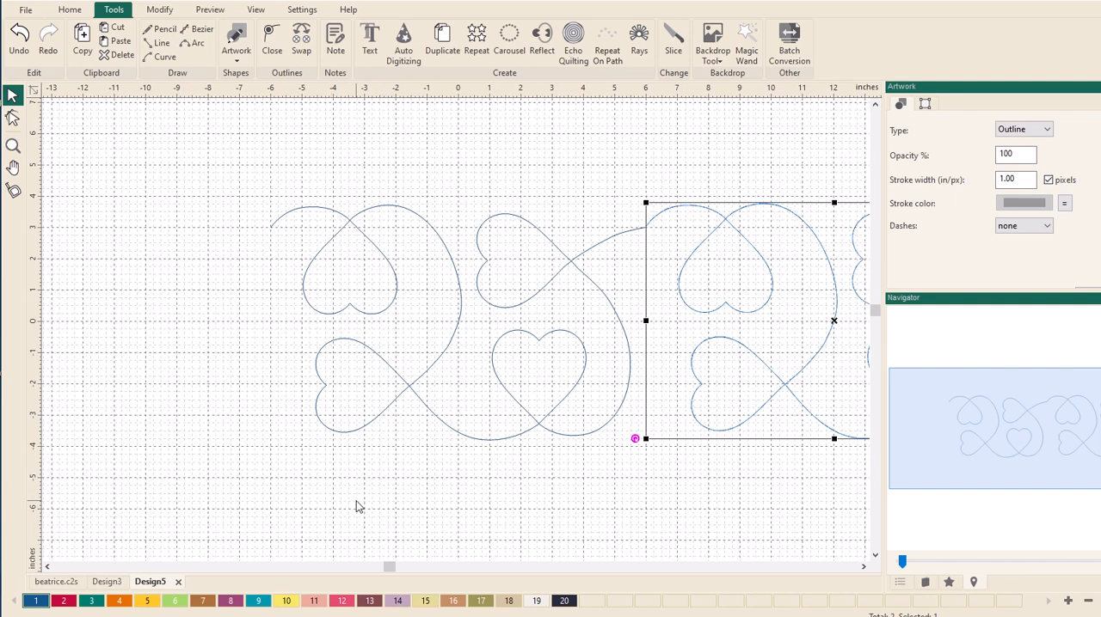
- Select both heart patterns and top-align them
scroll(353, 506, down, 1)
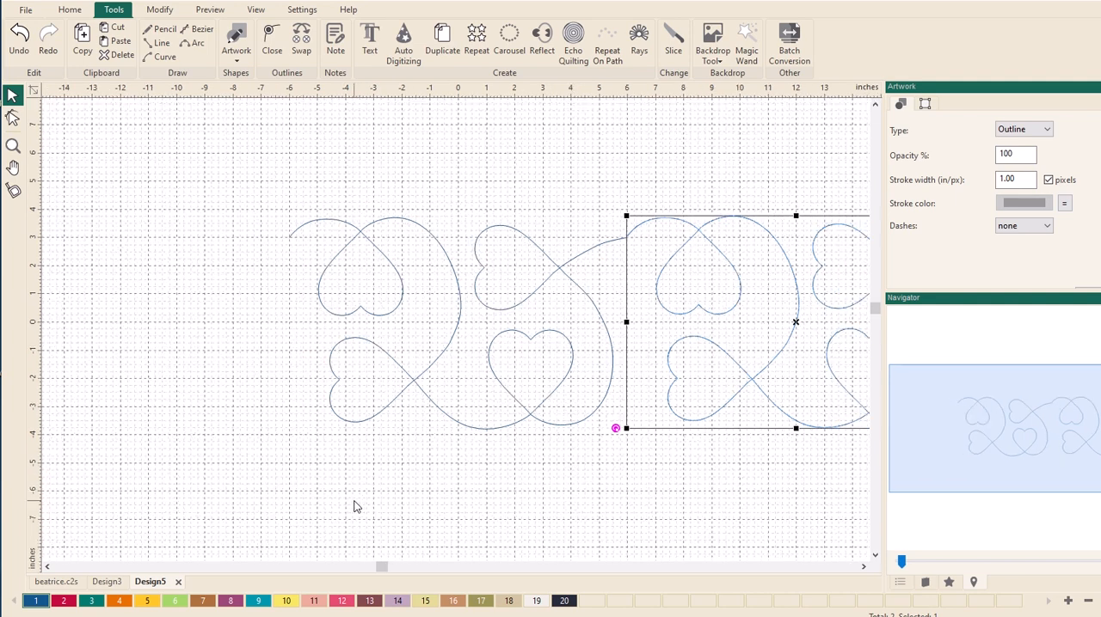
scroll(353, 507, down, 1)
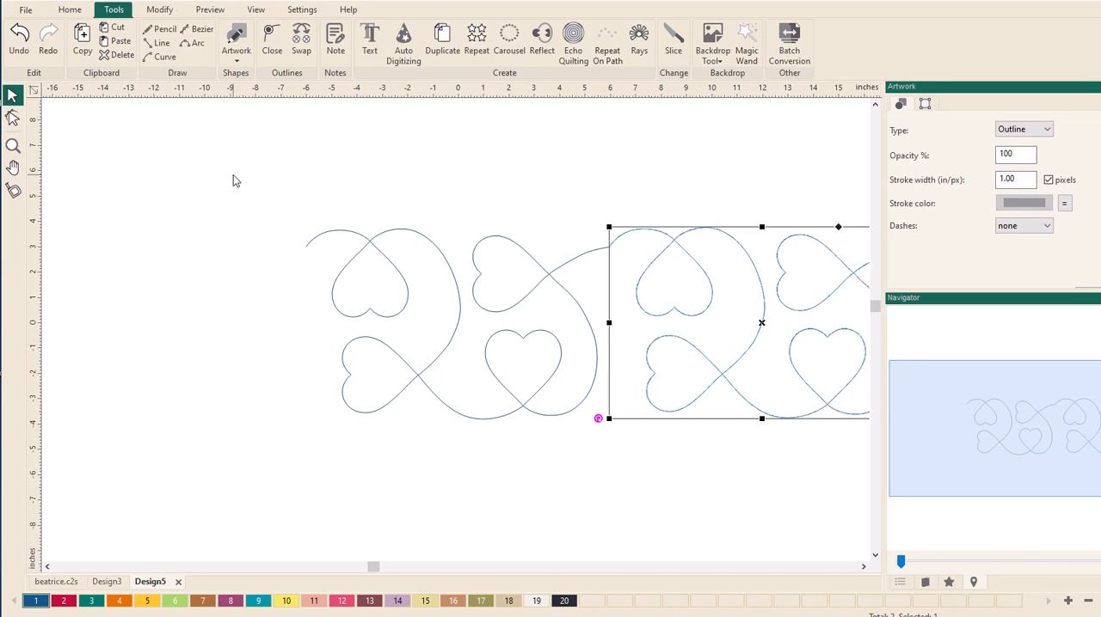
drag(234, 177, 384, 393)
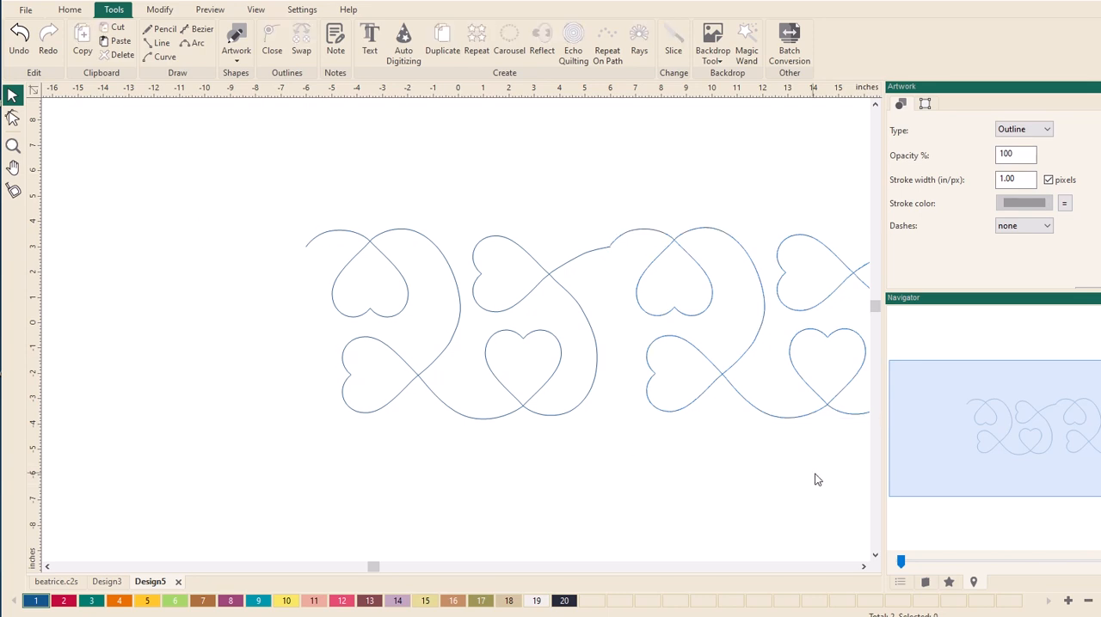
drag(817, 480, 998, 462)
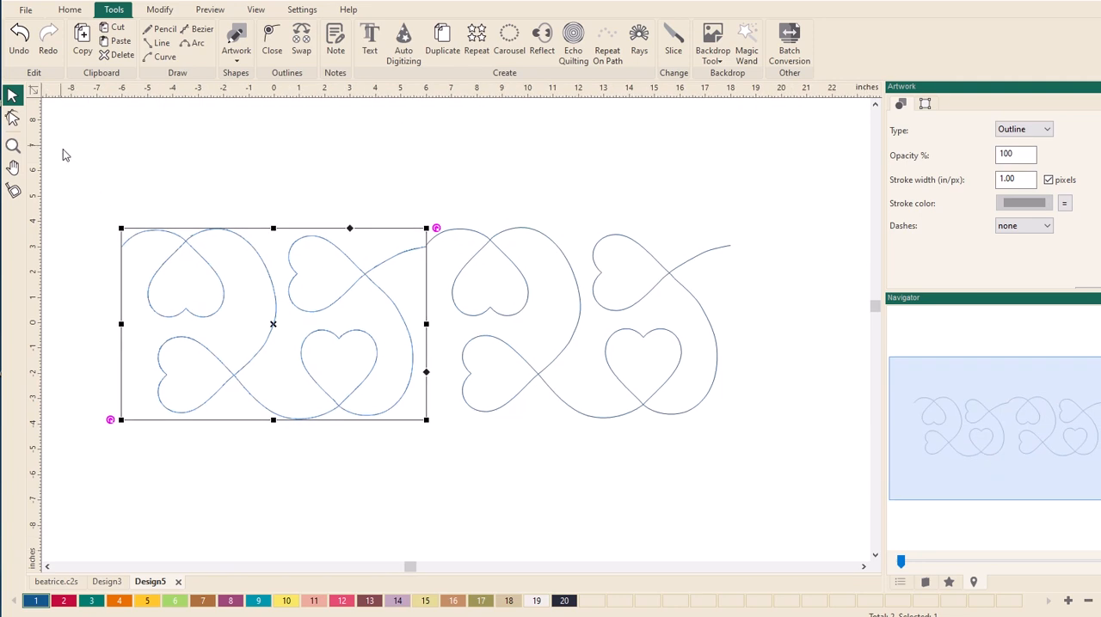
drag(76, 170, 790, 468)
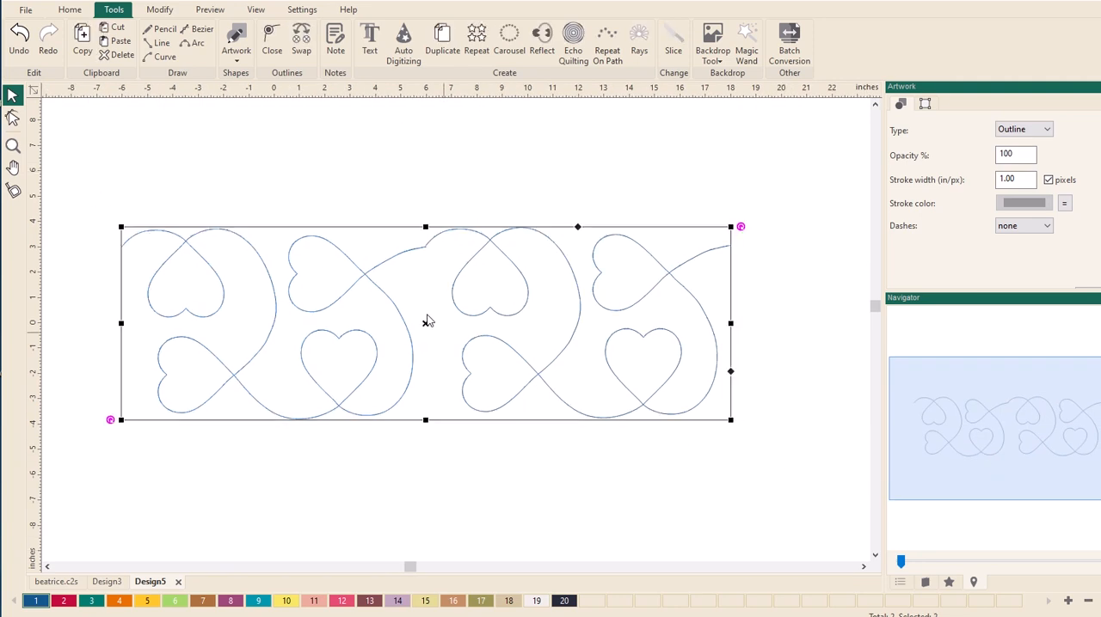
click(158, 11)
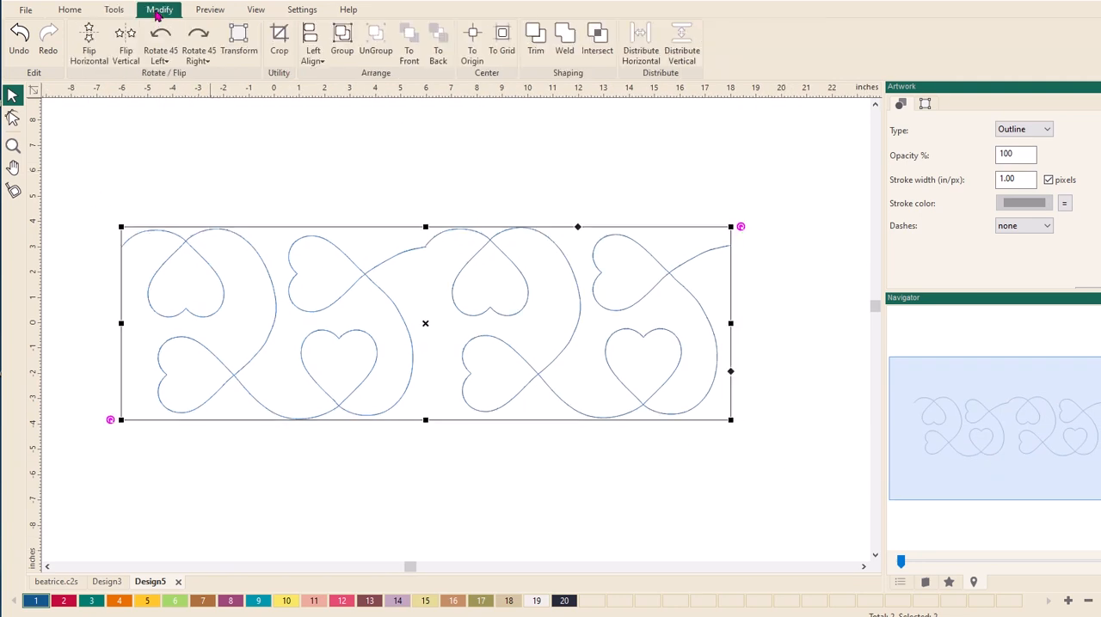
click(322, 64)
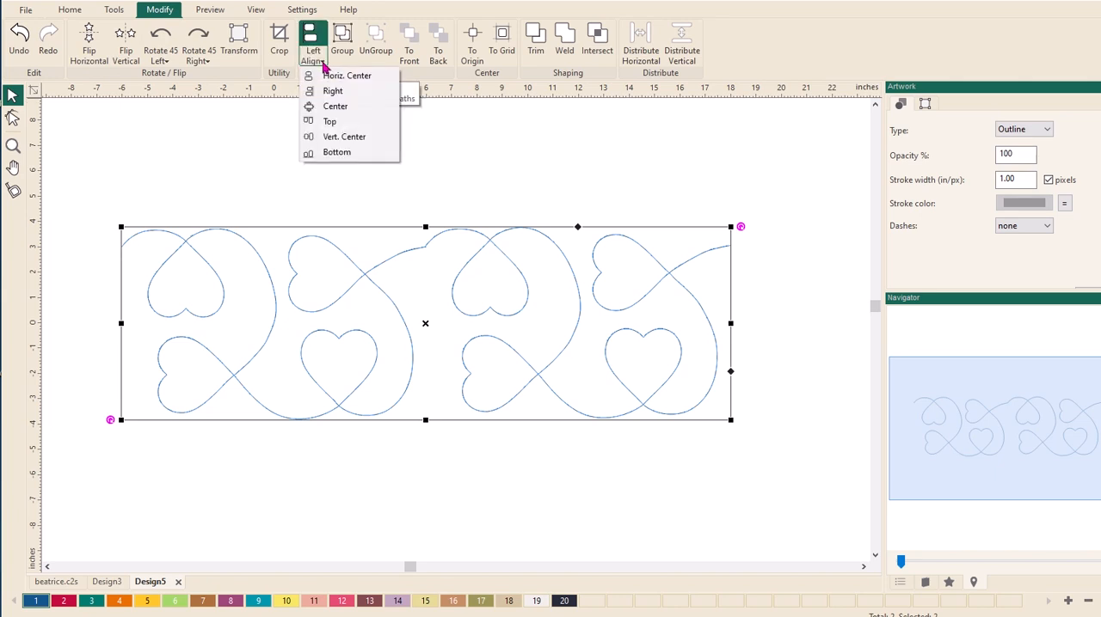
click(312, 122)
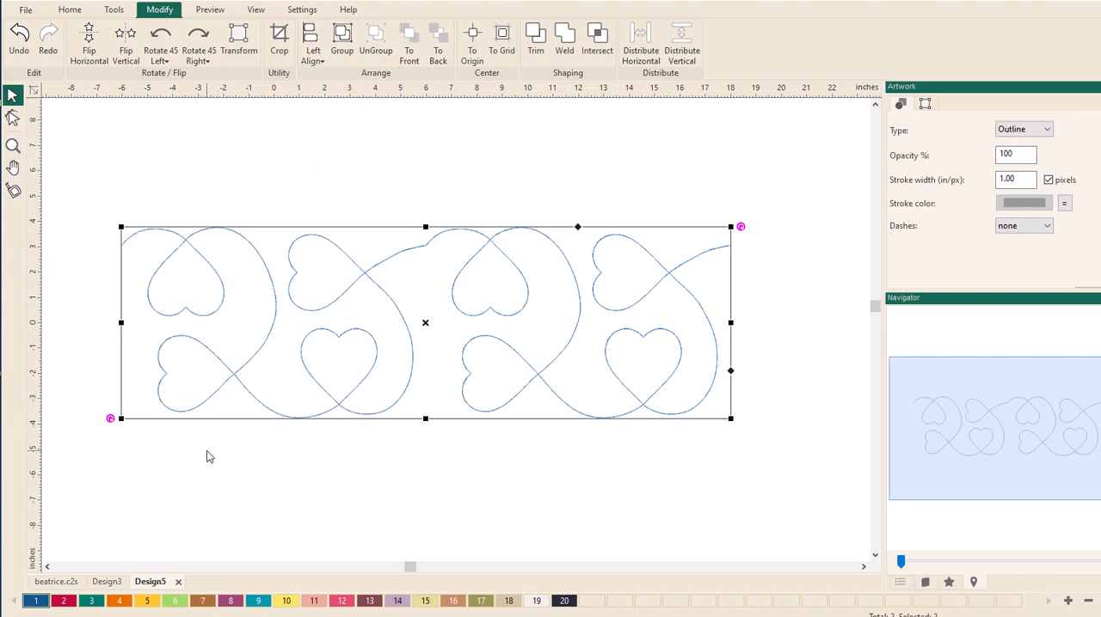
- Edit the first pattern's outline and slightly shift the anchor point just before its exit point
scroll(207, 450, up, 2)
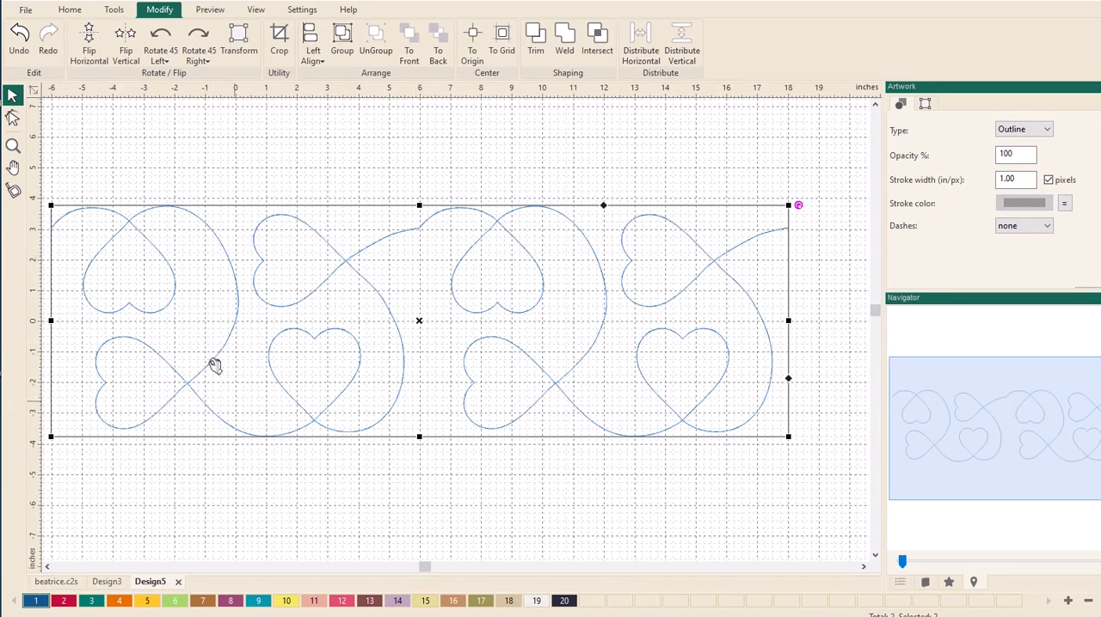
click(13, 118)
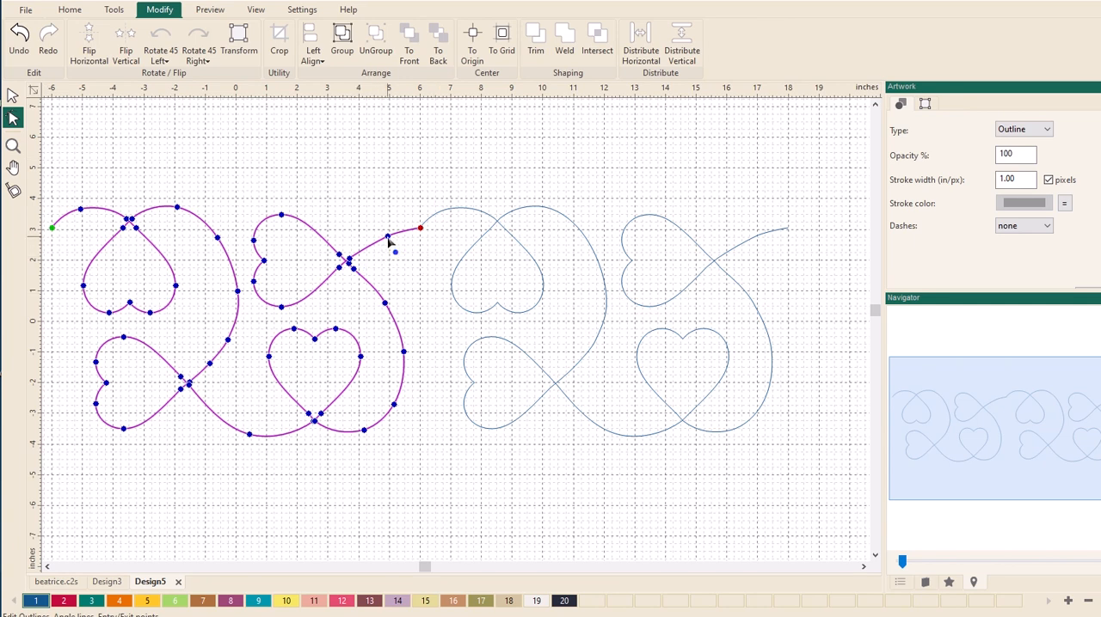
drag(388, 237, 392, 246)
- Turn off the Snap To Grid and Snap To Guidelines options
right_click(472, 91)
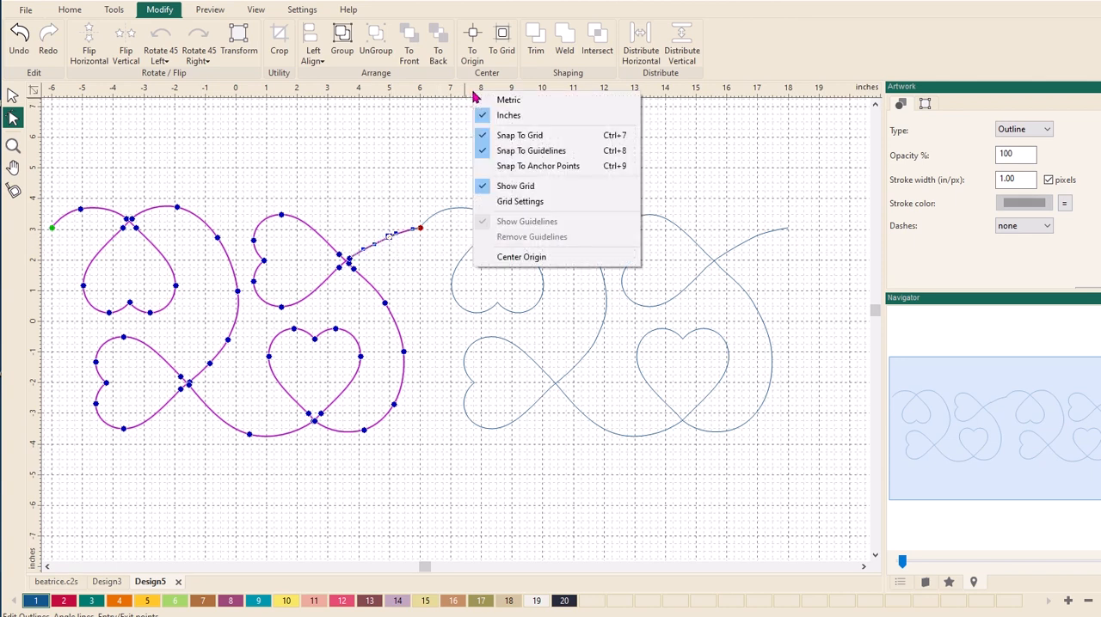
click(498, 137)
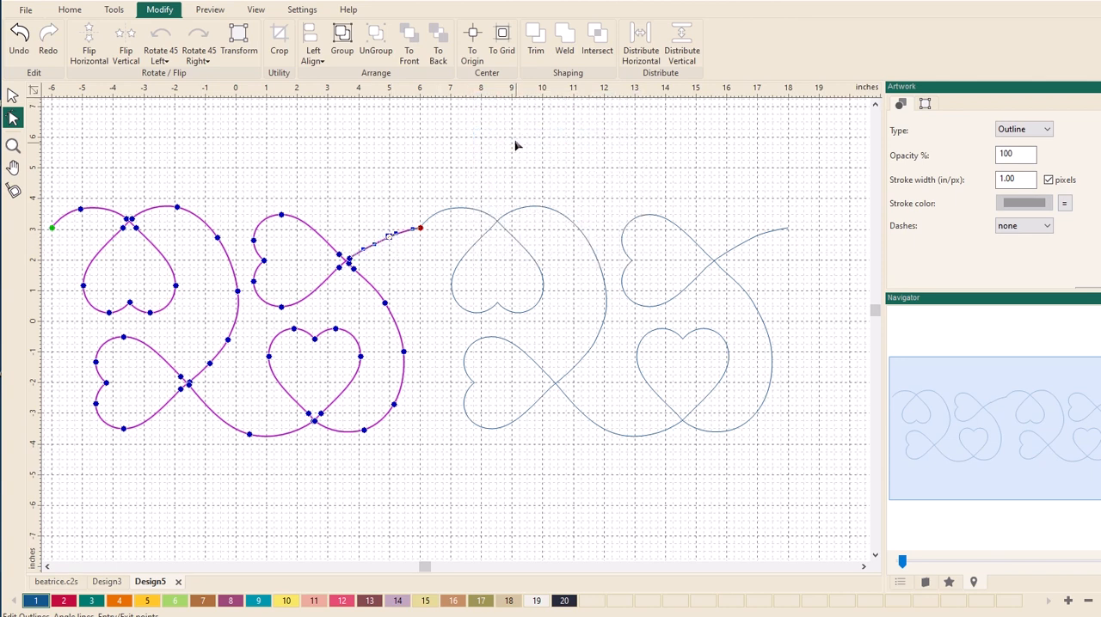
right_click(496, 93)
click(505, 150)
- Try to flatten the second pattern's entry curve by moving the anchor after its entry point, and undo the change
click(456, 211)
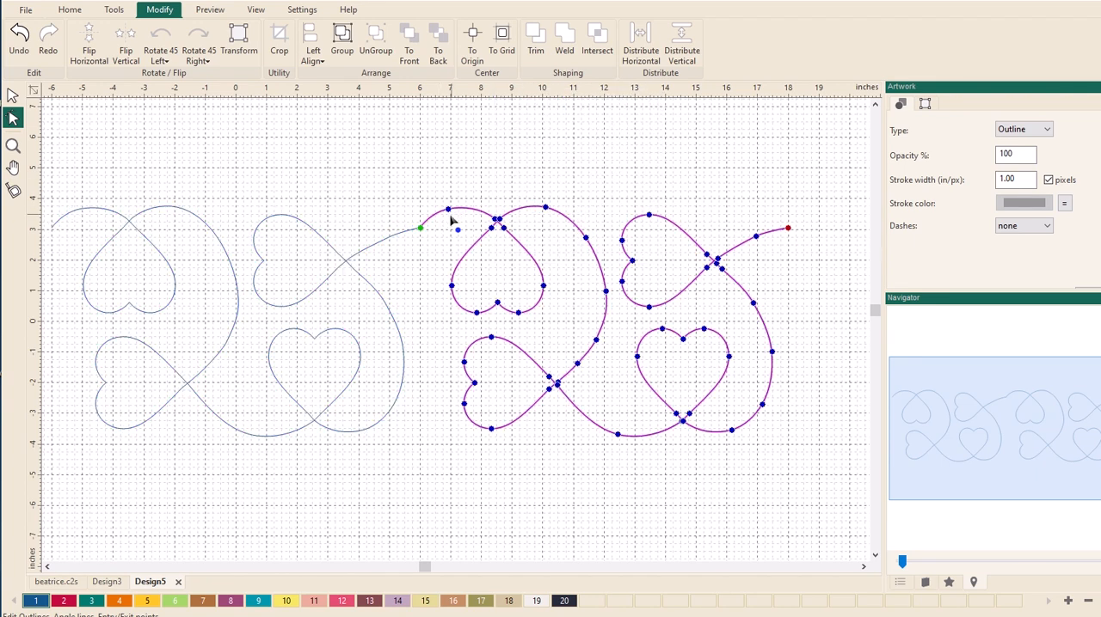
drag(448, 211, 496, 220)
click(17, 36)
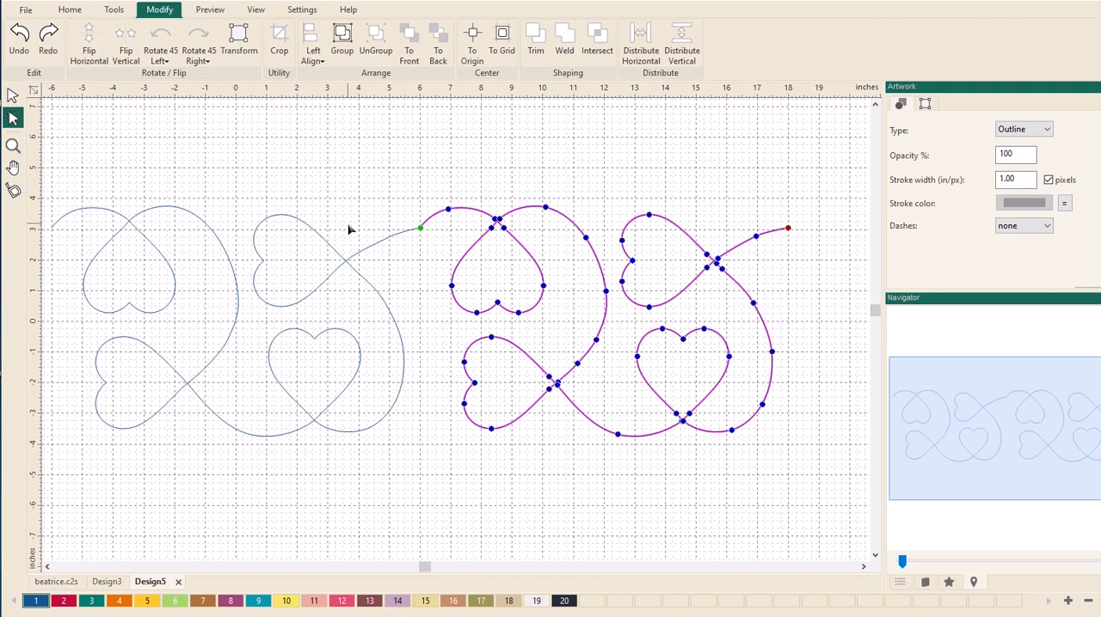
- Turn the Snap To Grid option back on and leave Snap To Guidelines off
right_click(462, 96)
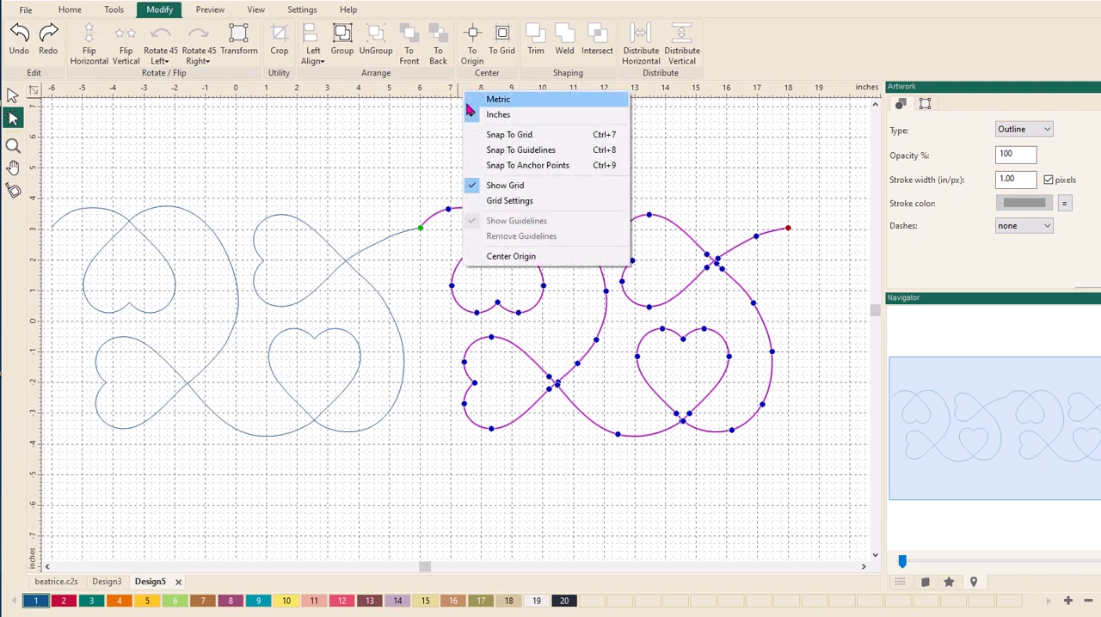
click(469, 140)
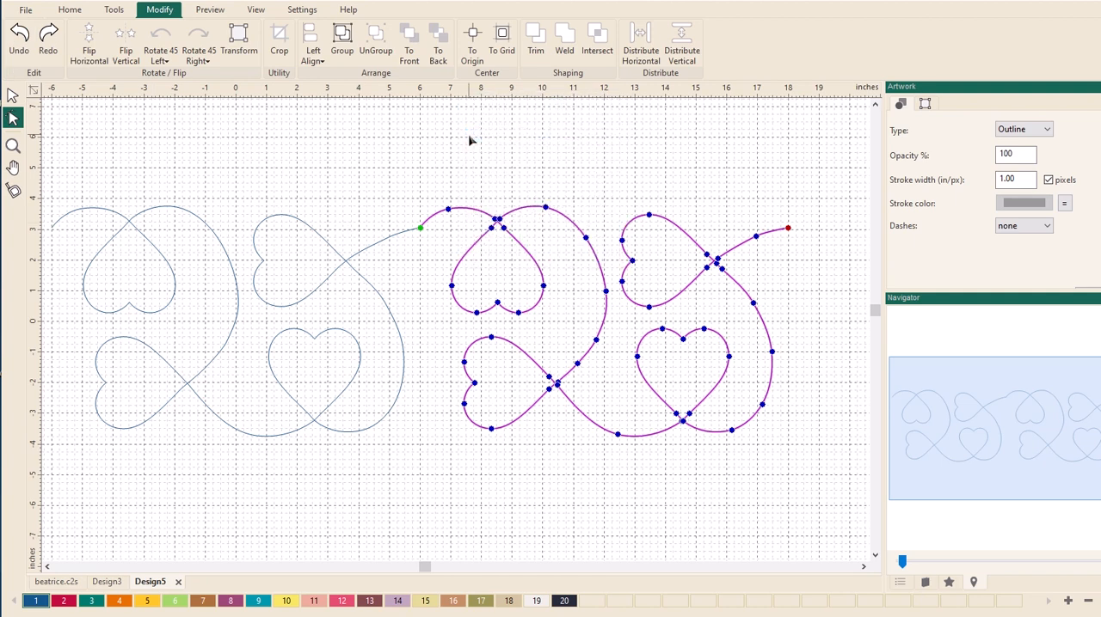
right_click(471, 92)
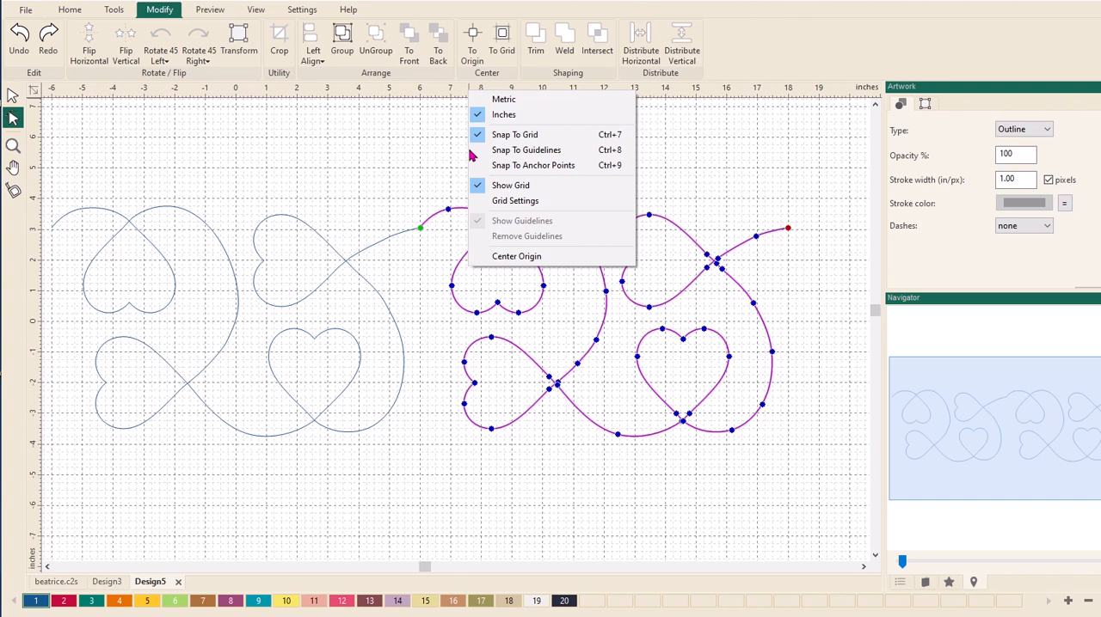
- Raise the first pattern's exit and entry points to 3.5 inches up, keeping them at the outer edges
click(400, 243)
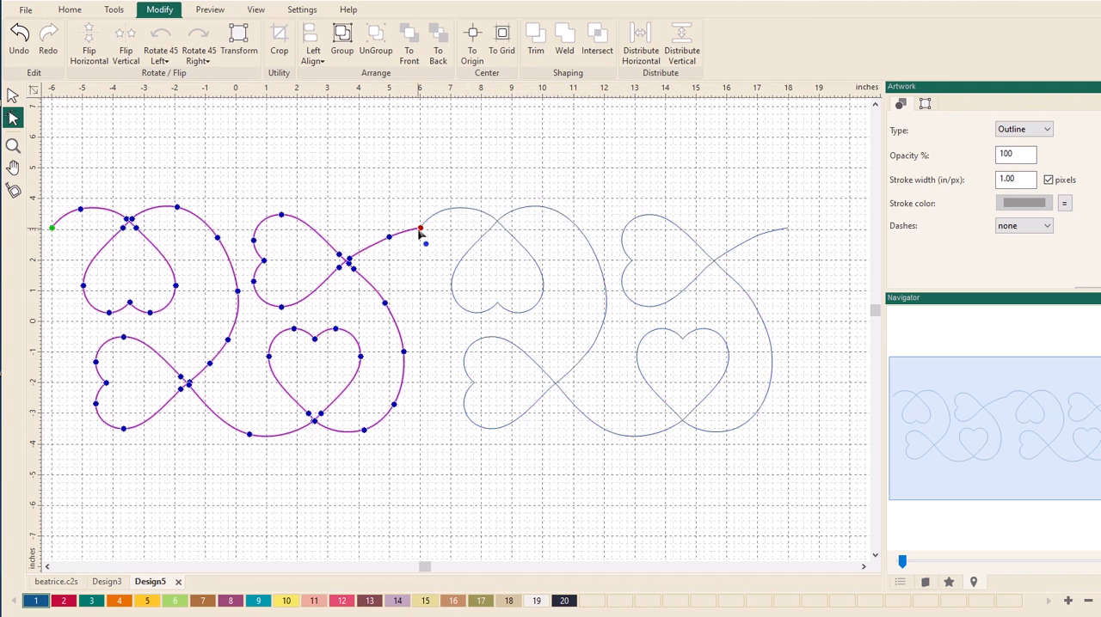
drag(420, 230, 420, 214)
click(53, 230)
drag(53, 232, 54, 226)
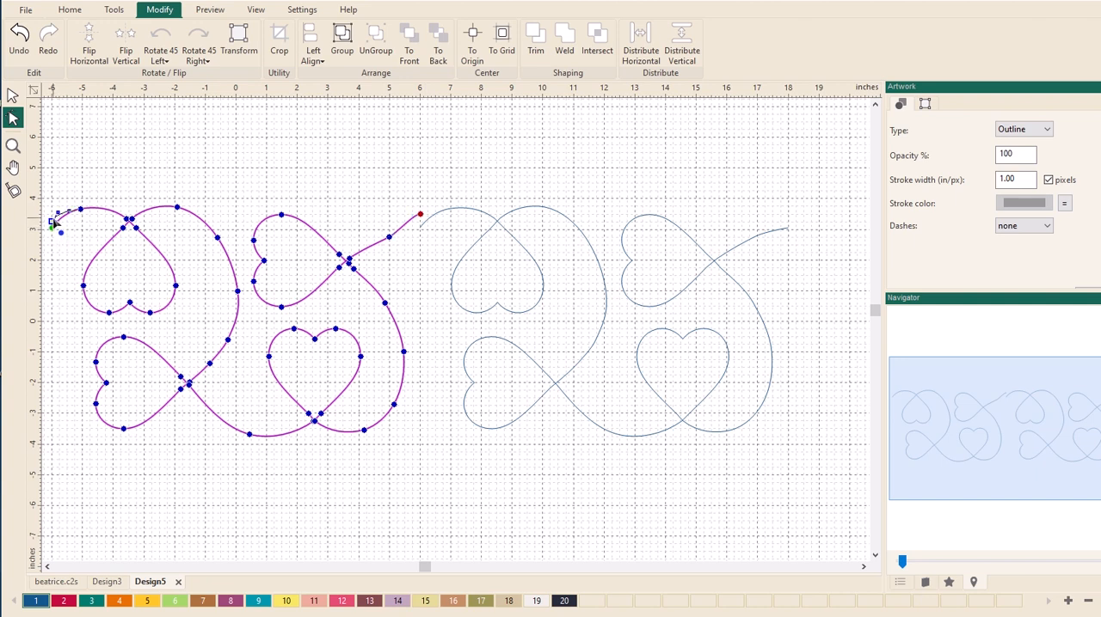
drag(53, 223, 52, 213)
- Finish the outline editing and delete the second pattern, which spans 6 to 18 inches across
click(13, 95)
click(607, 287)
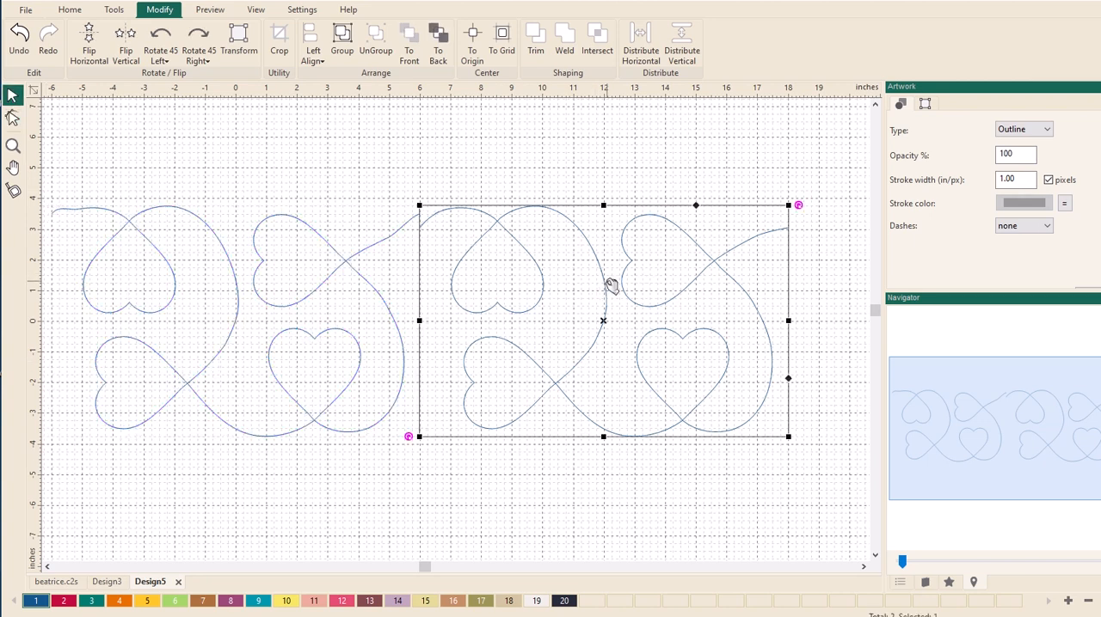
key(Delete)
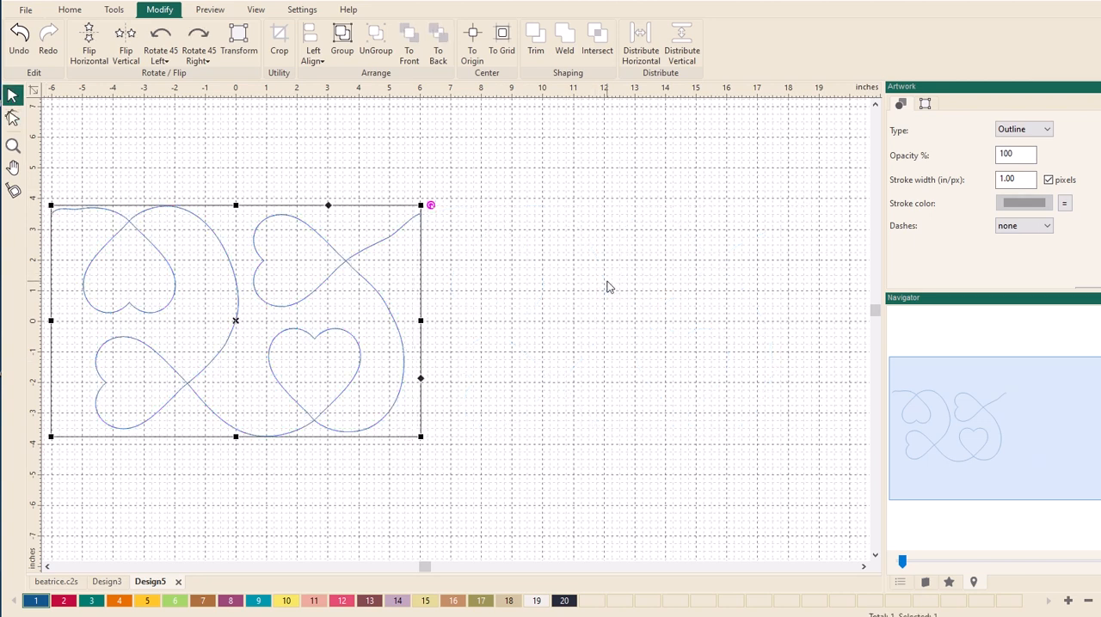
- Duplicate the edited heart pattern and place the copy end to end with it, spanning 6 to 18 inches across
click(553, 283)
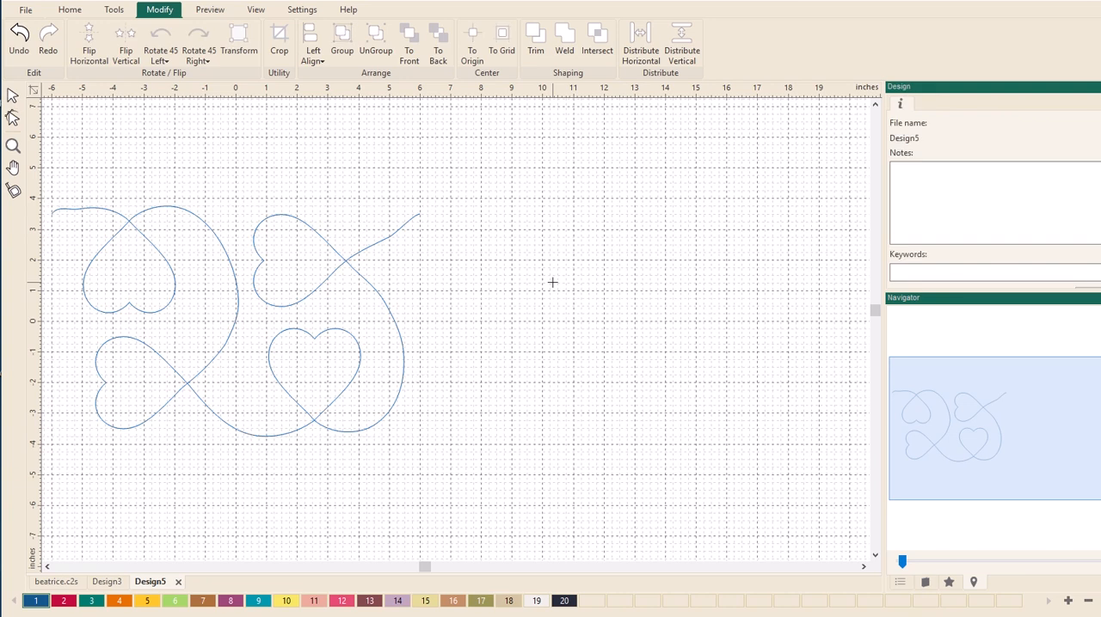
key(ctrl+v)
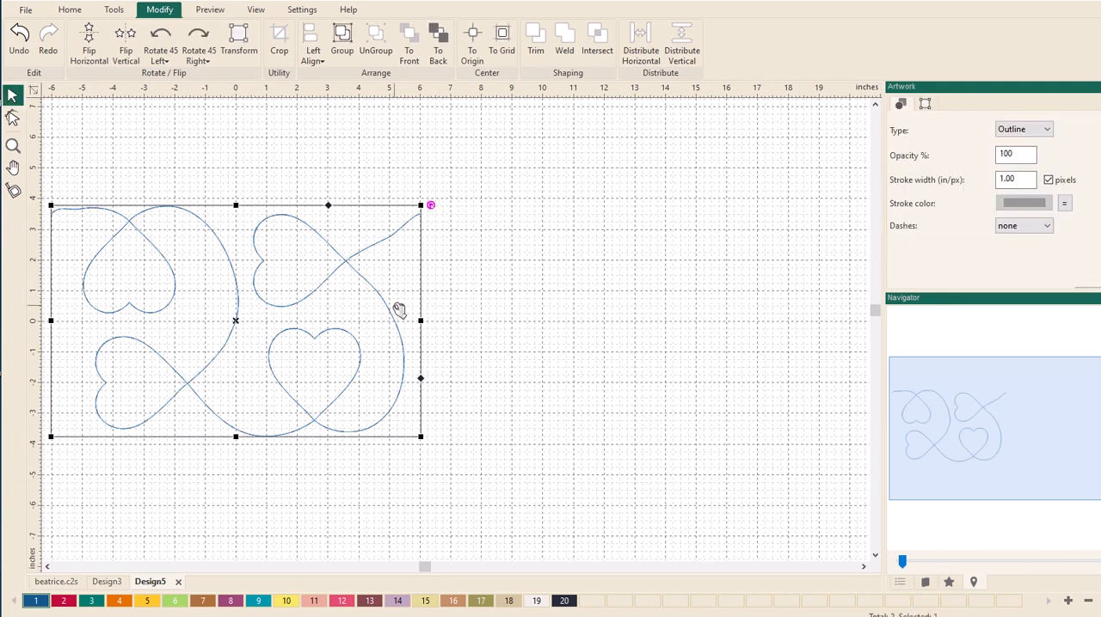
drag(412, 313, 766, 315)
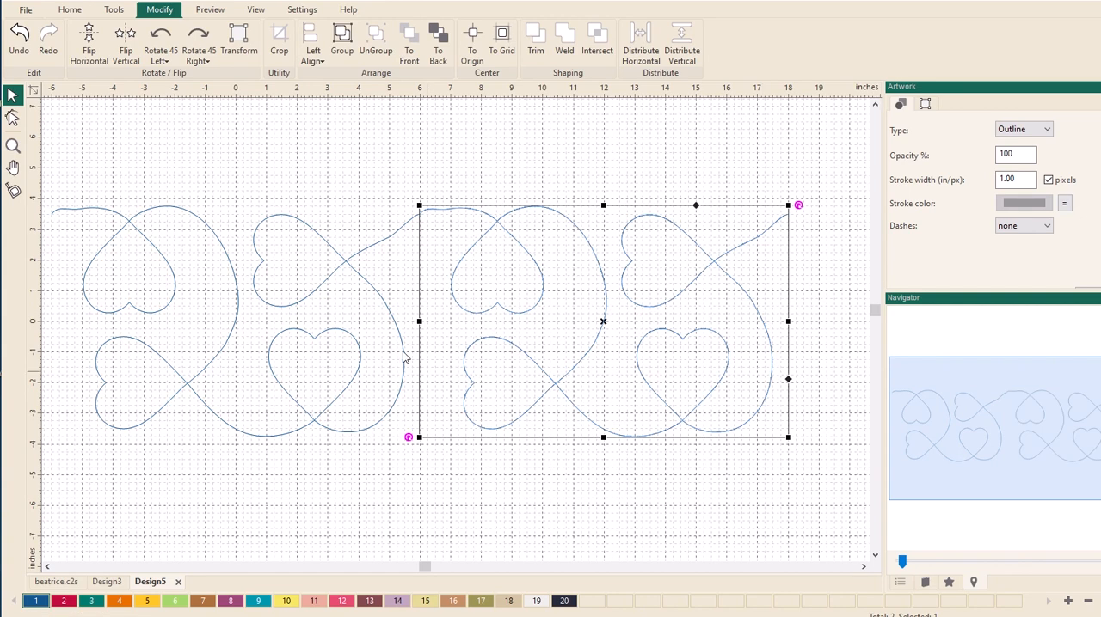
- Select the edited pattern together with its new copy and align their tops
drag(47, 169, 816, 497)
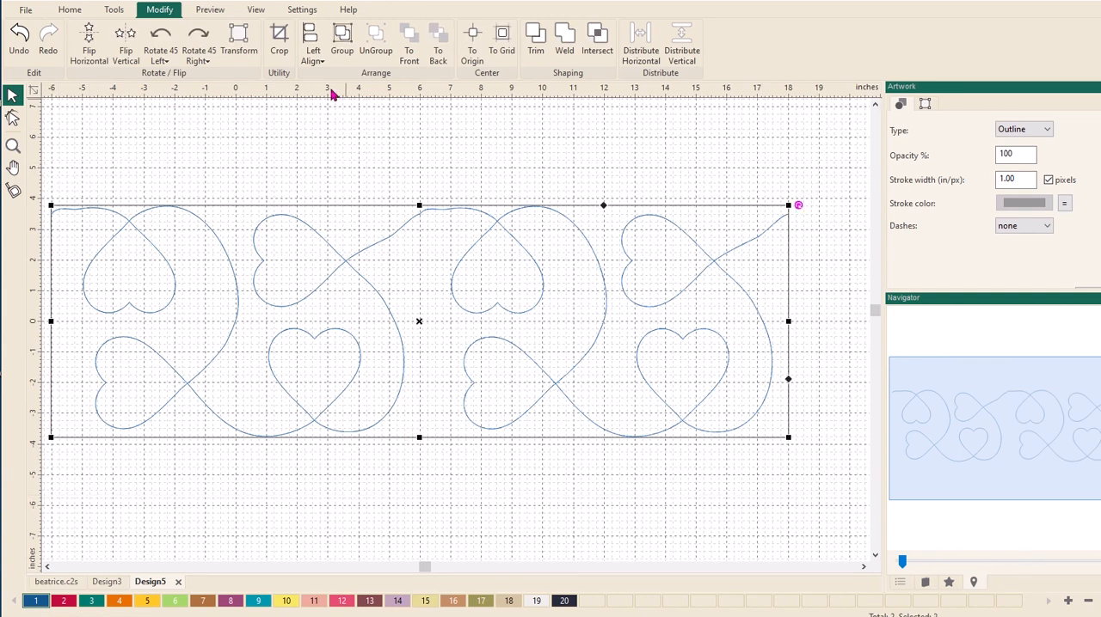
click(312, 60)
click(313, 122)
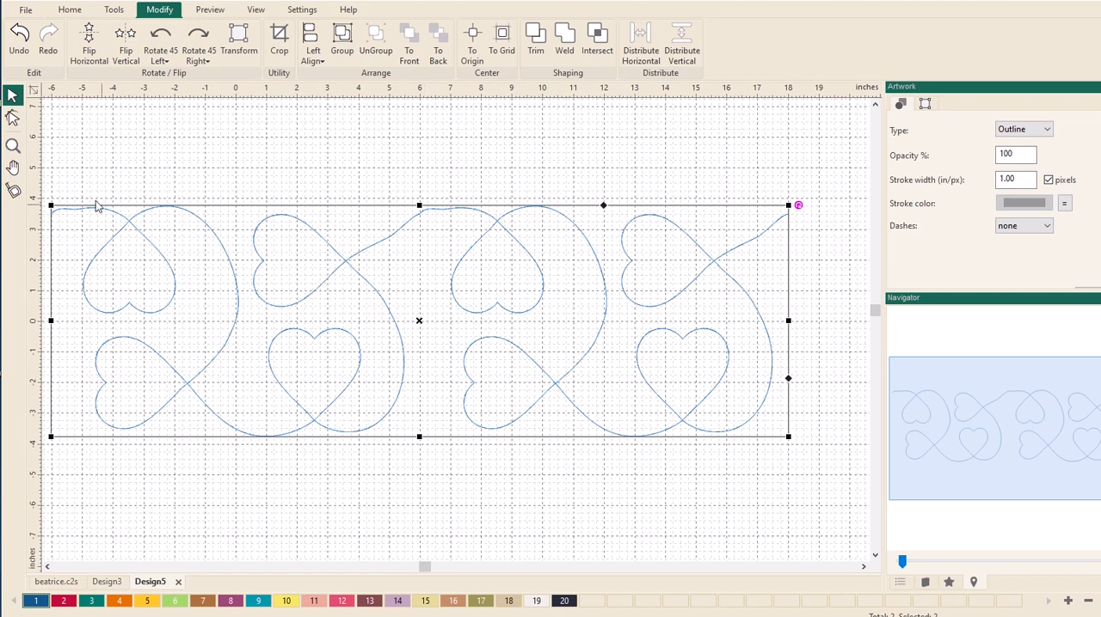
- Turn off grid snapping and raise the first pattern's point near 5 inches across to about 2.9 inches up, straightening the exit line
click(13, 146)
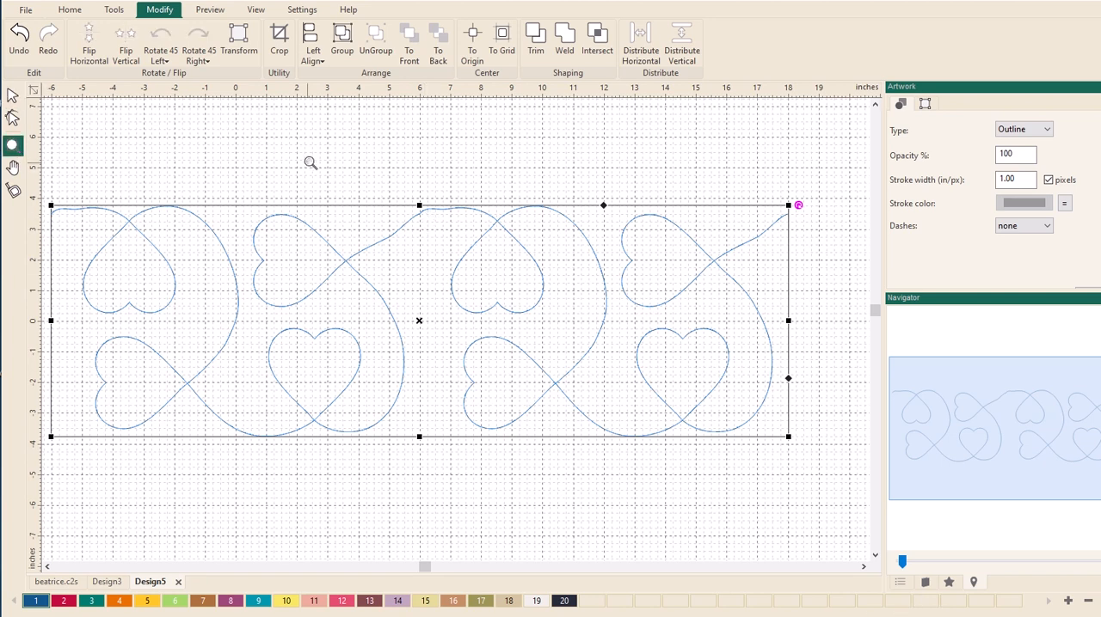
drag(288, 144, 595, 353)
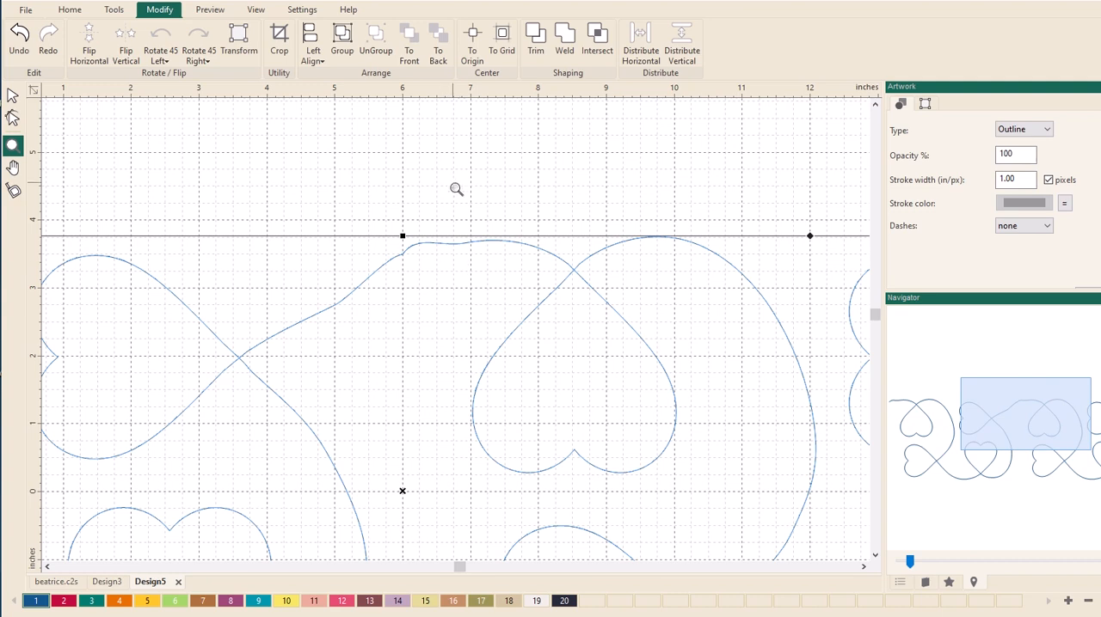
click(13, 119)
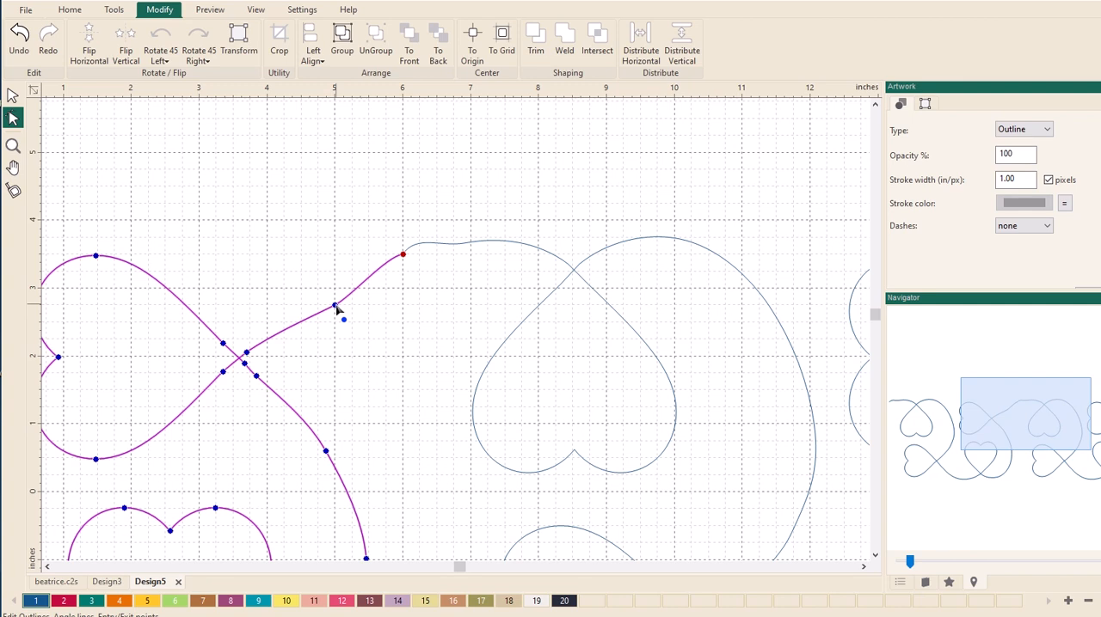
right_click(516, 90)
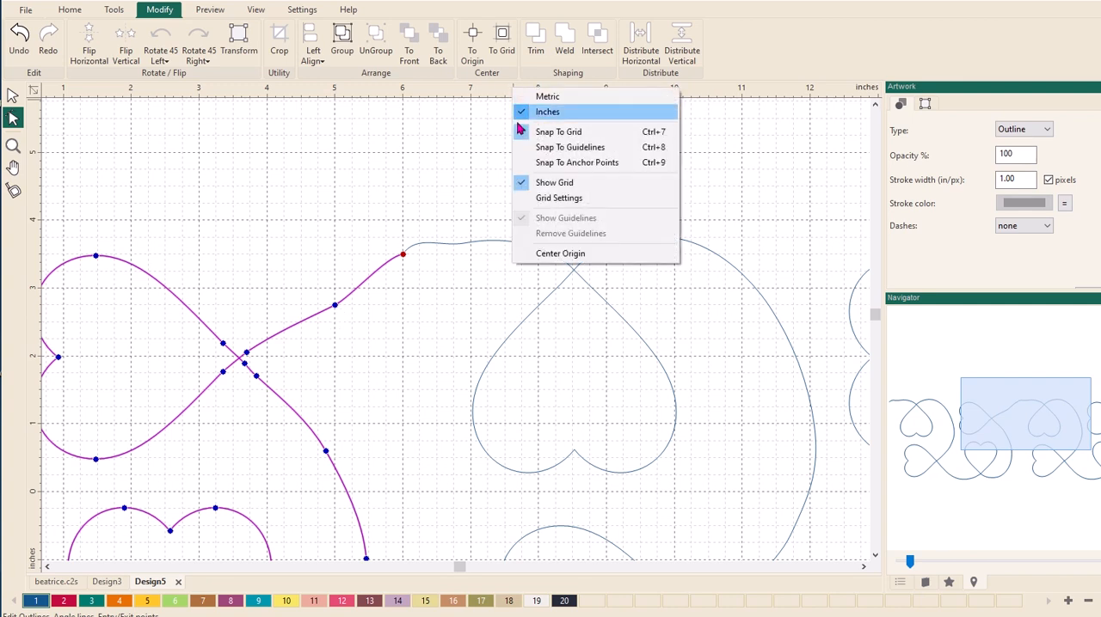
click(520, 132)
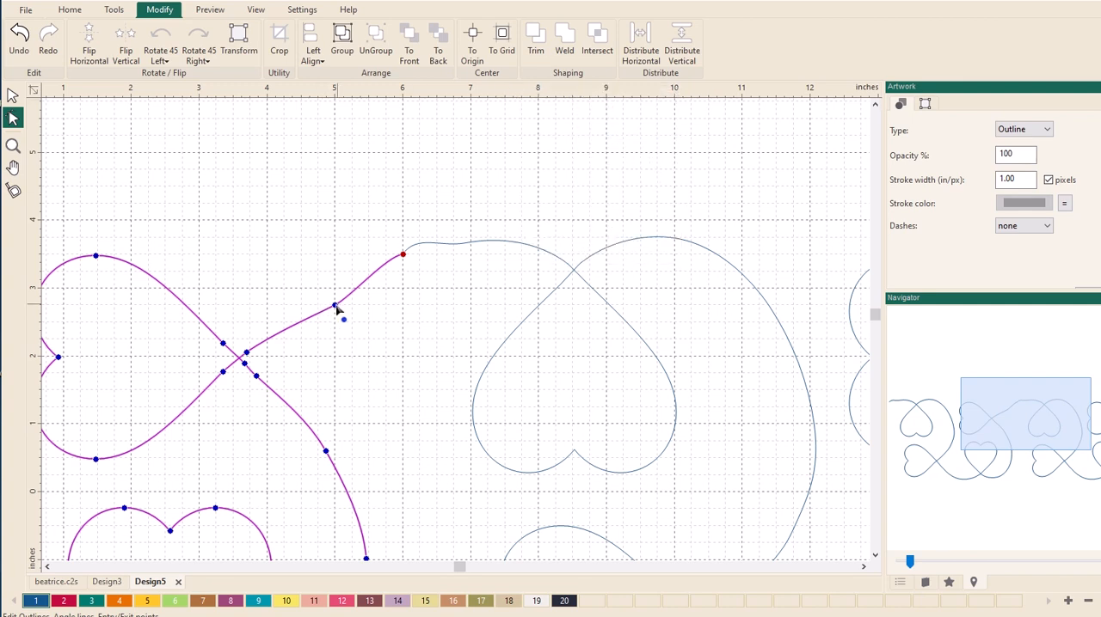
drag(336, 309, 332, 295)
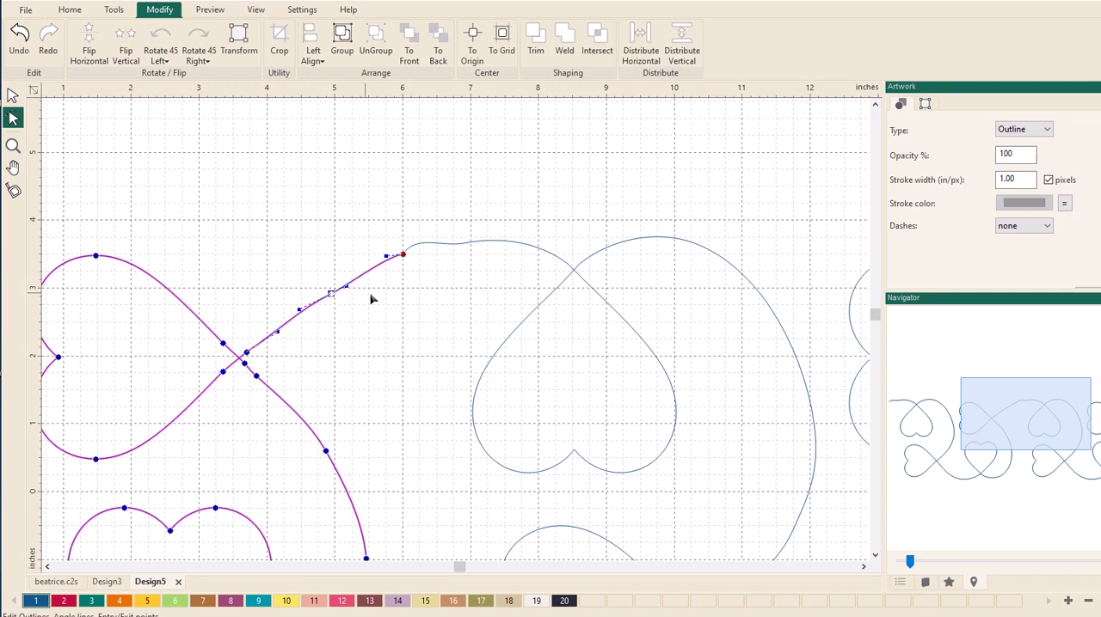
- Adjust the curve handles between the second pattern's entry point and its neighbouring point so the entry flows from the first pattern's exit
click(451, 247)
click(403, 254)
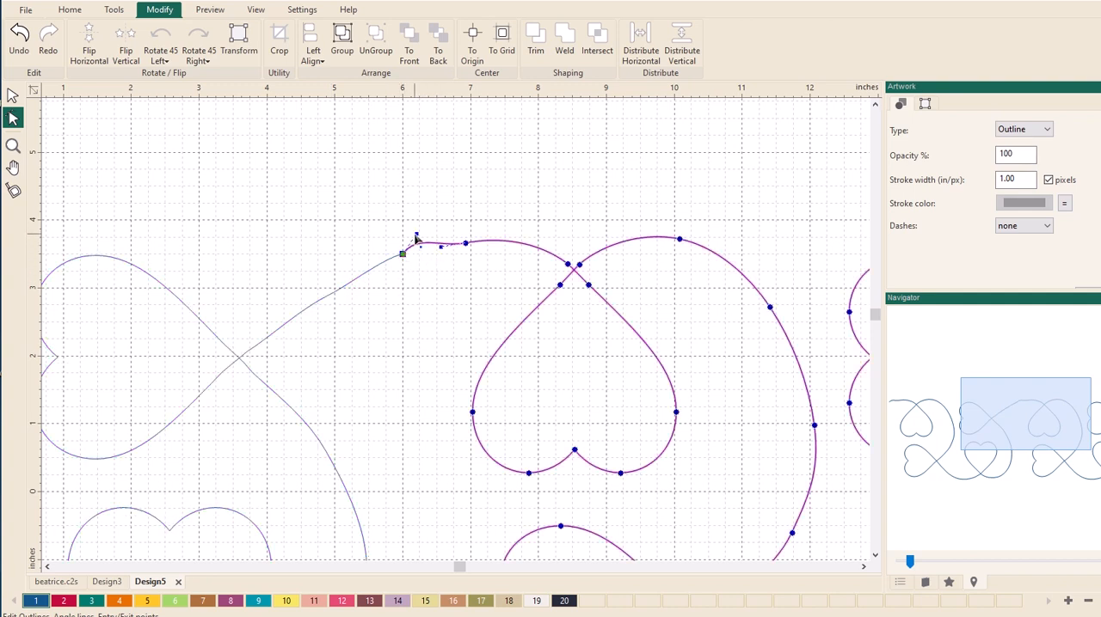
drag(419, 243, 430, 249)
click(441, 249)
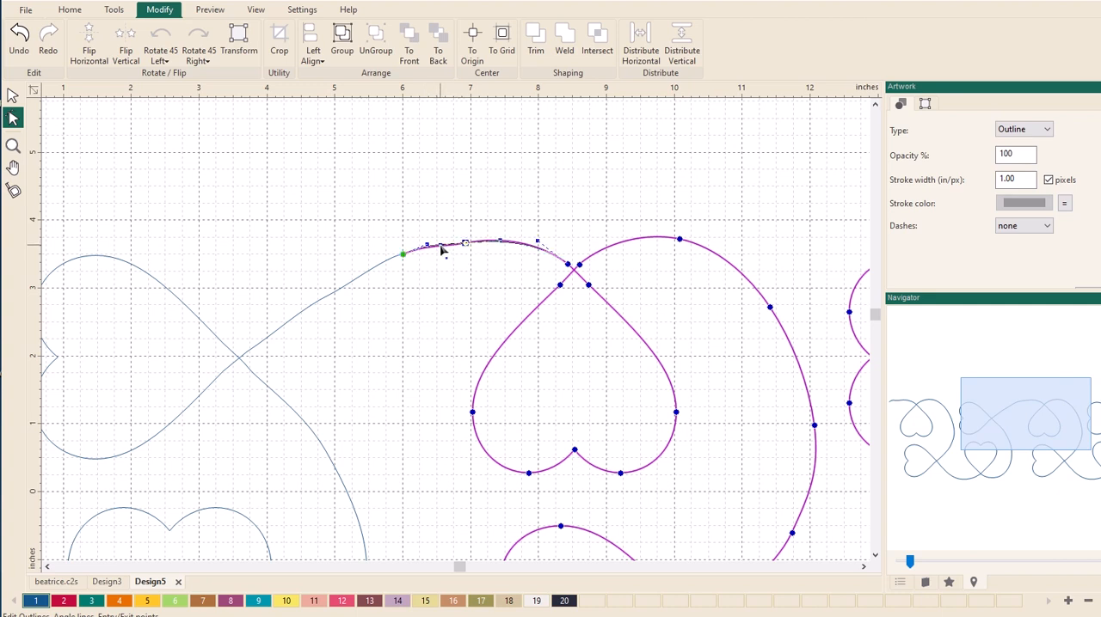
drag(440, 246, 440, 244)
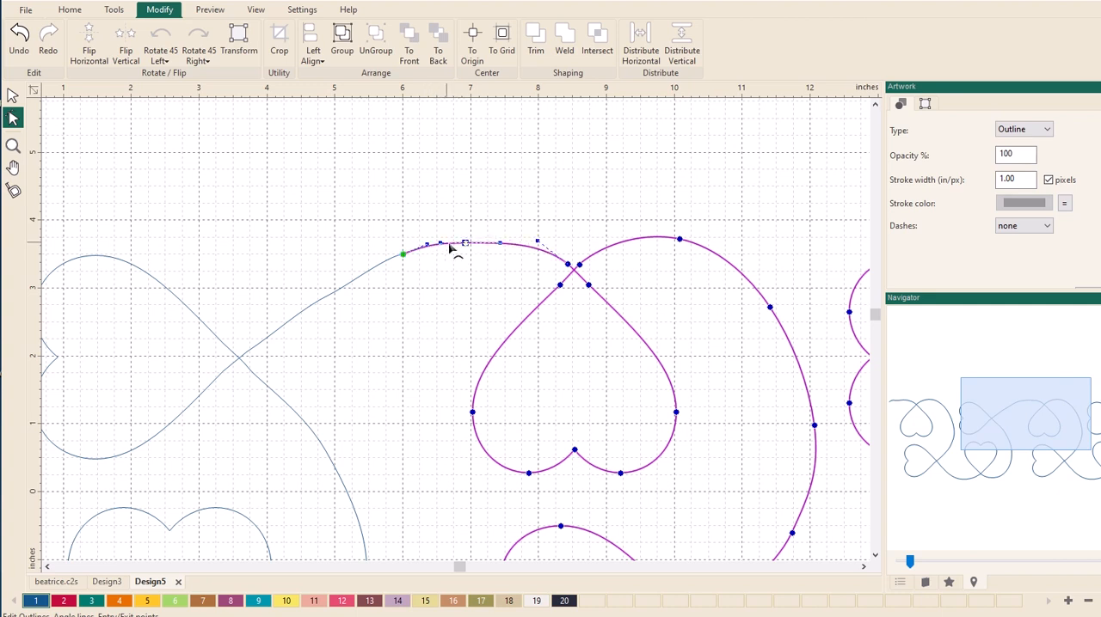
- Convert the second pattern's entry point and the point beside it to Smooth, and finish editing its outline
click(402, 255)
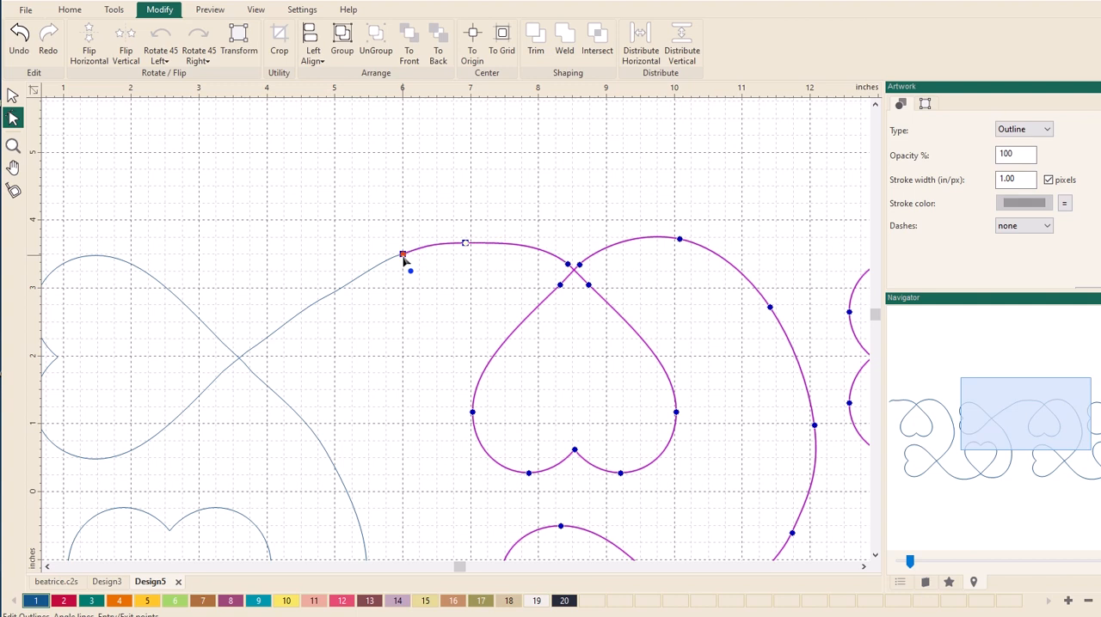
right_click(466, 242)
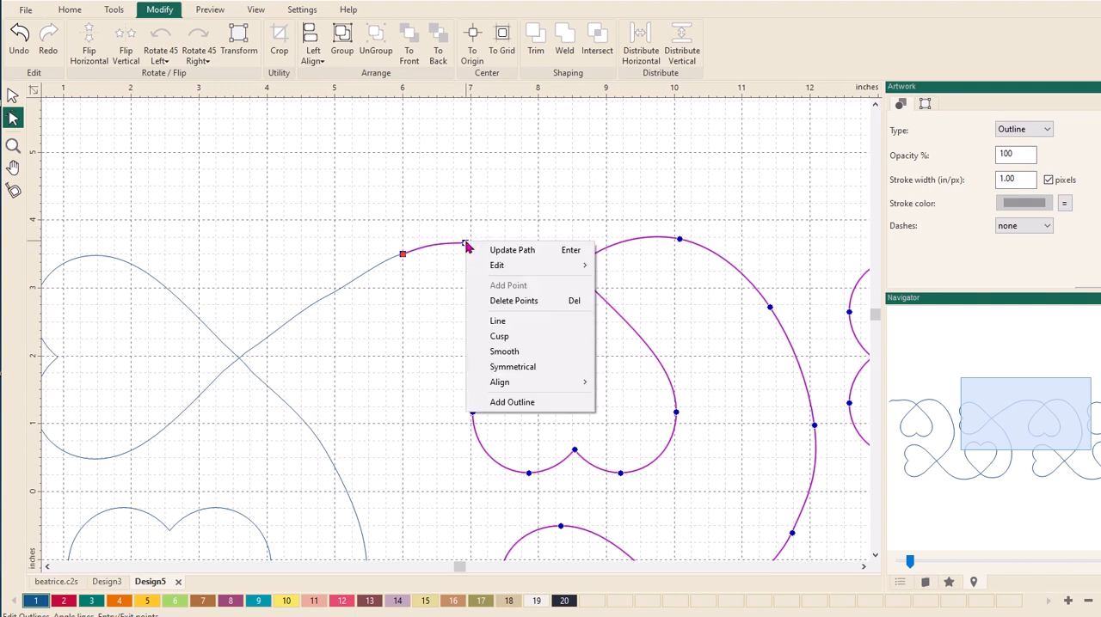
click(492, 352)
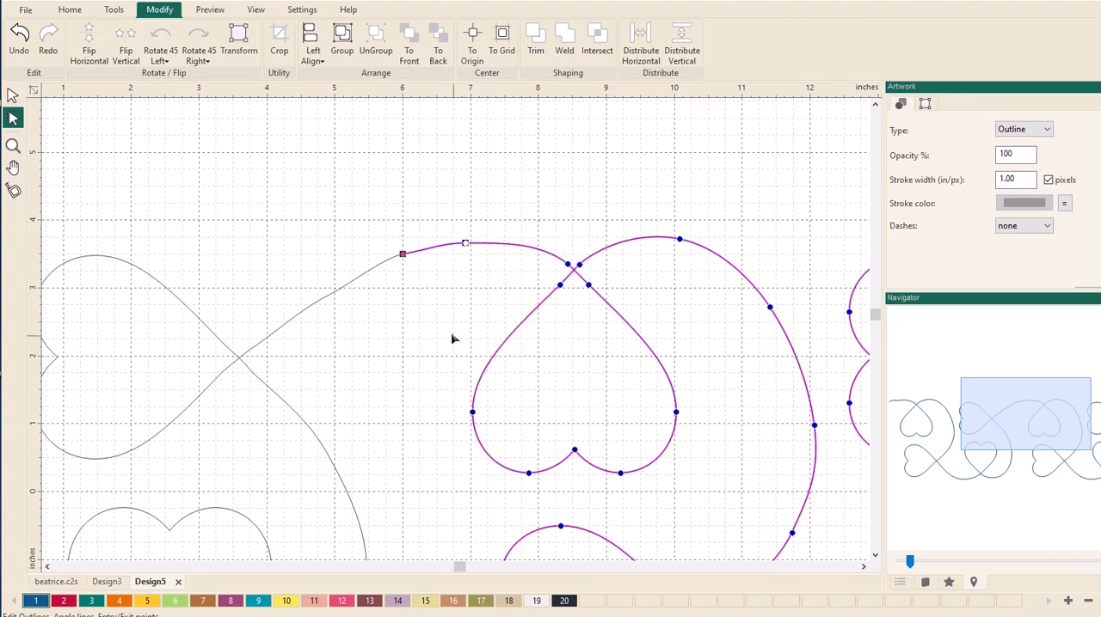
click(404, 265)
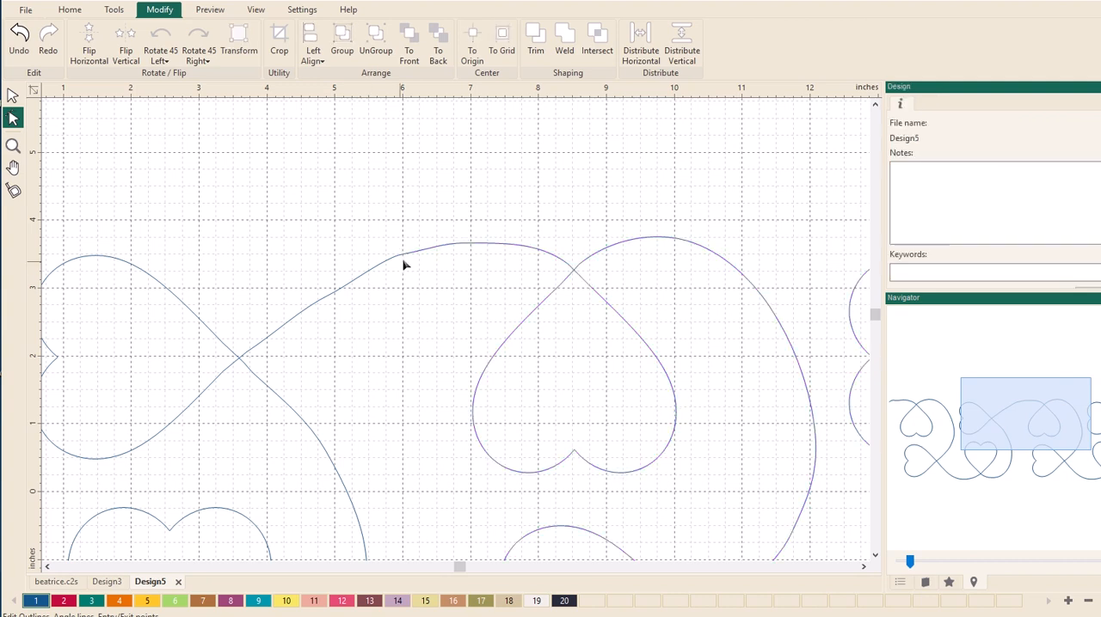
- Convert the first pattern's exit point and the point before it to Smooth, and finish editing its outline
click(384, 268)
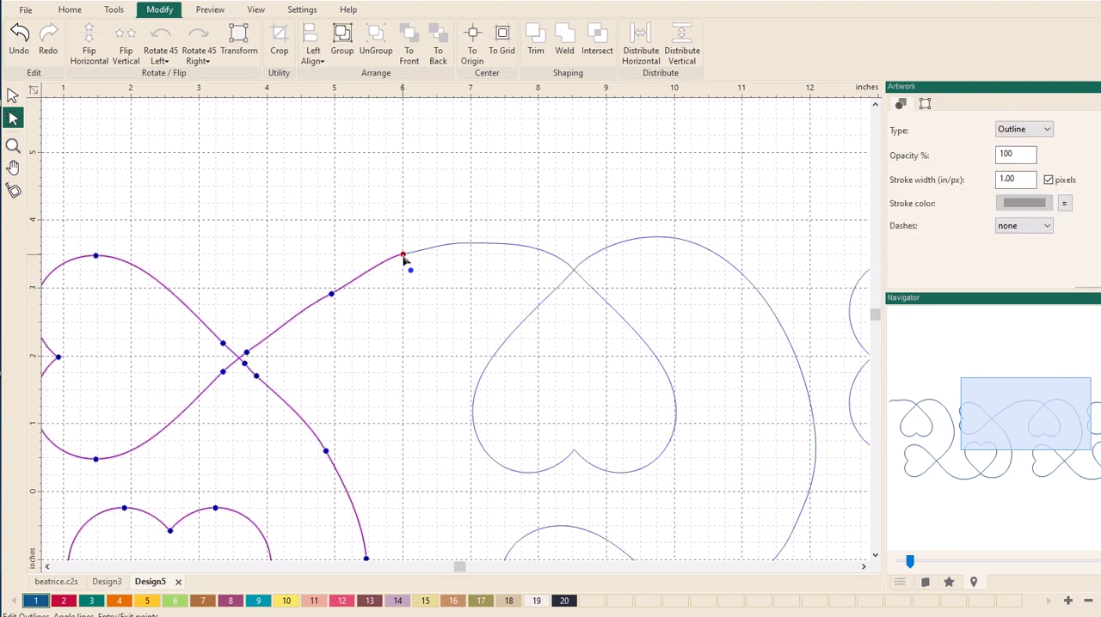
click(331, 295)
right_click(332, 296)
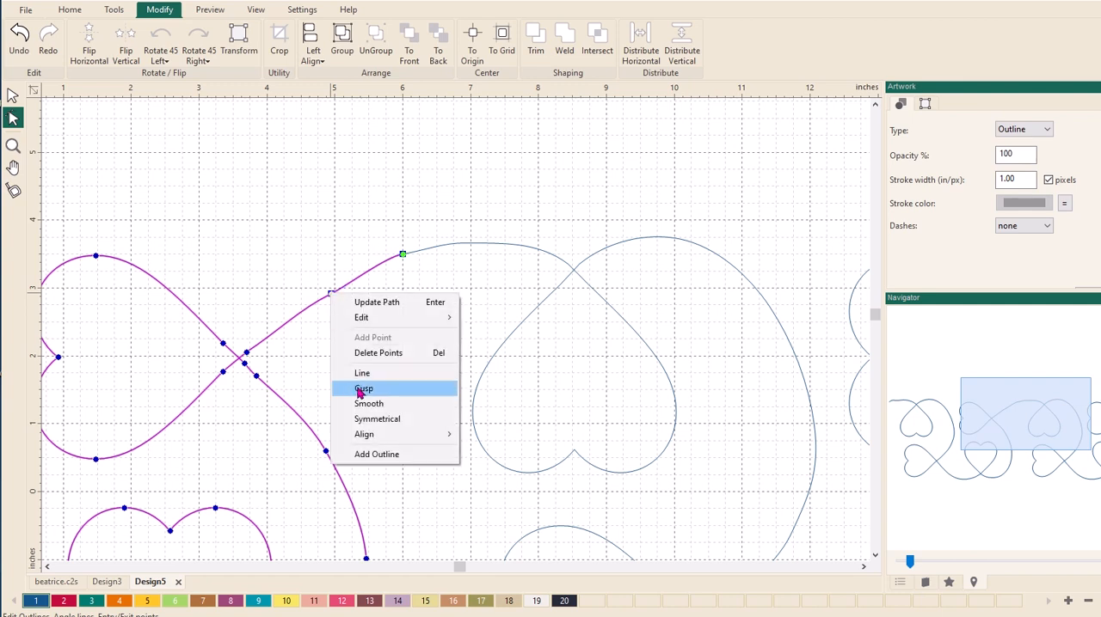
click(362, 404)
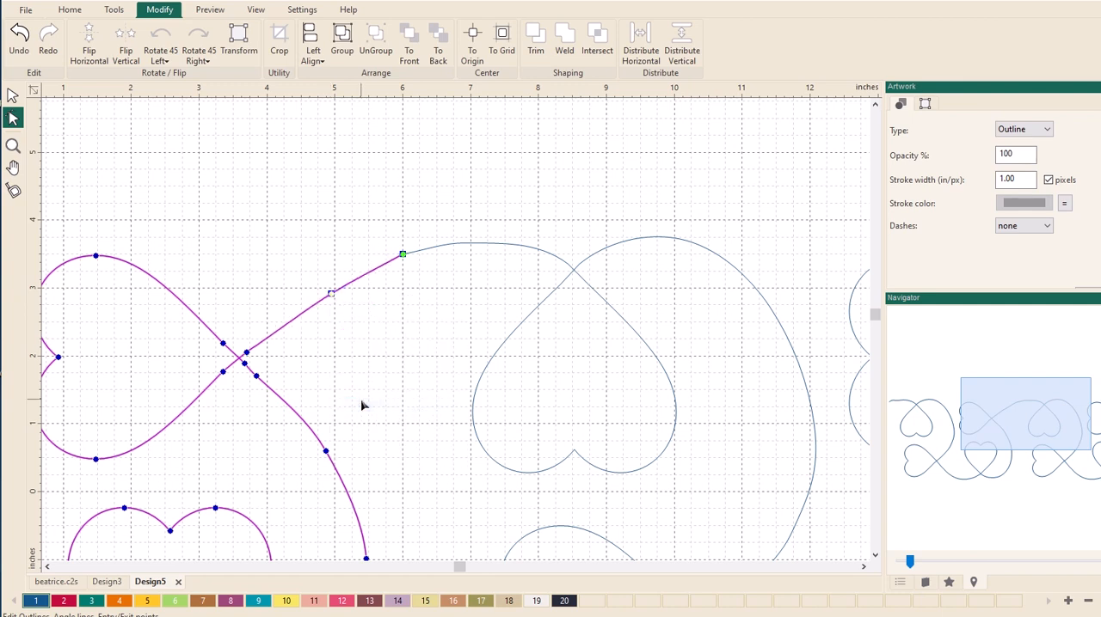
click(401, 336)
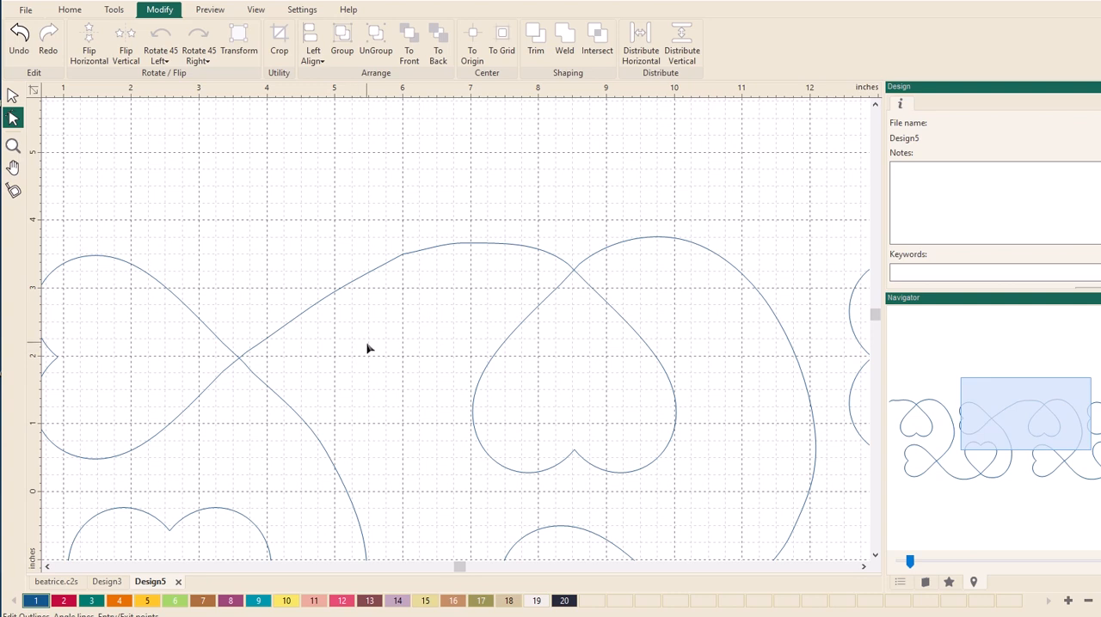
- Raise the second pattern's point near 7 inches across to about 3.7 inches up, rounding the curve beyond the join
click(463, 248)
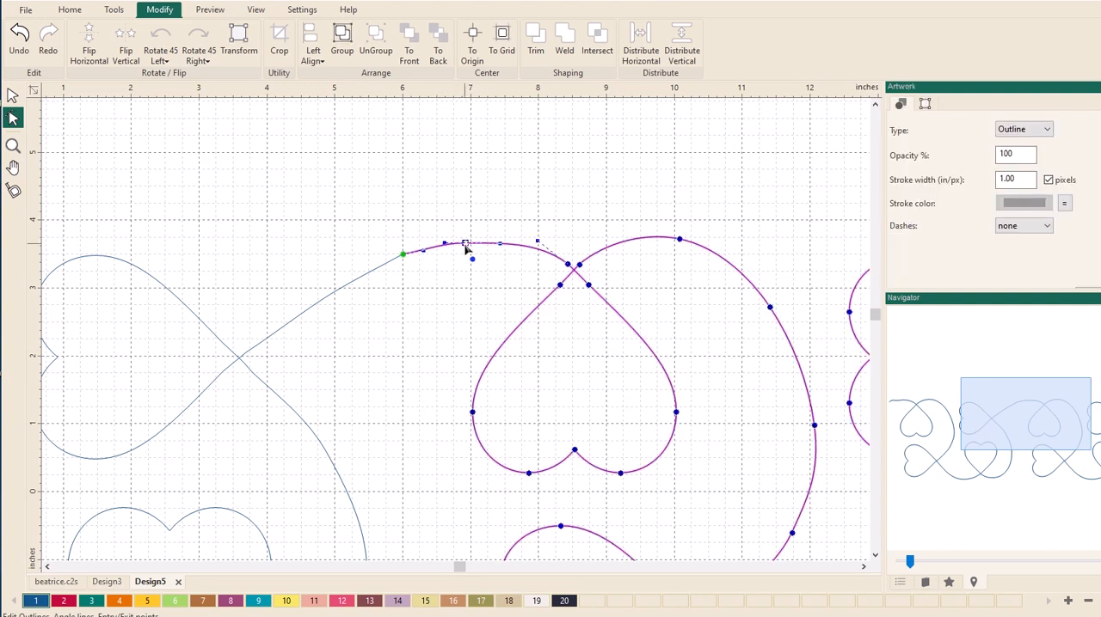
drag(464, 246, 465, 246)
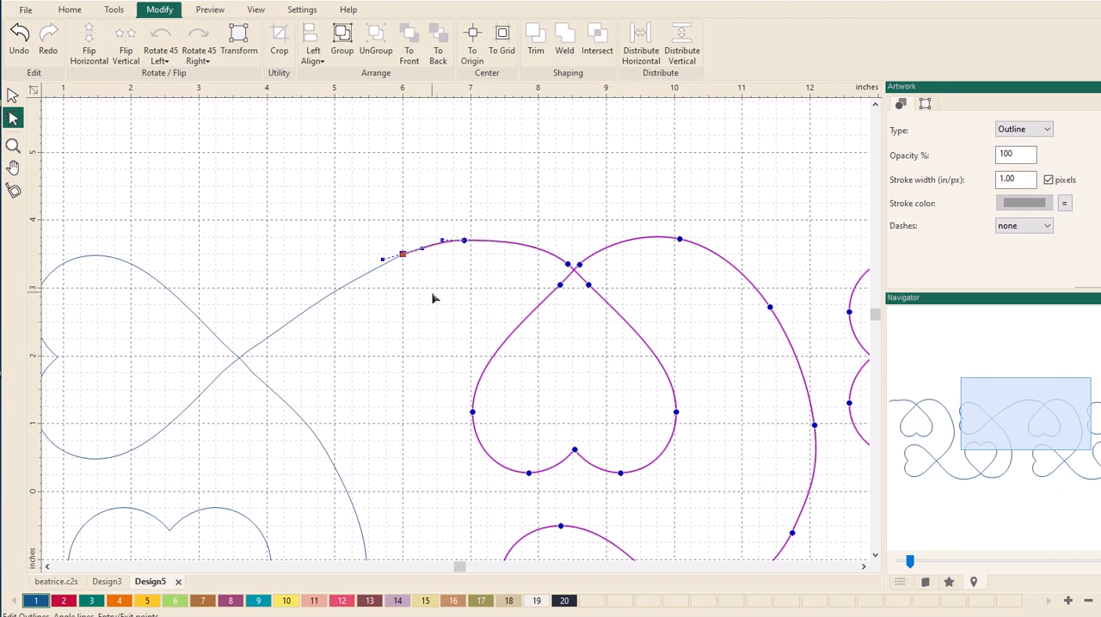
click(430, 335)
- Duplicate the second heart pattern and move the copy over the first pattern's left portion
scroll(421, 344, down, 2)
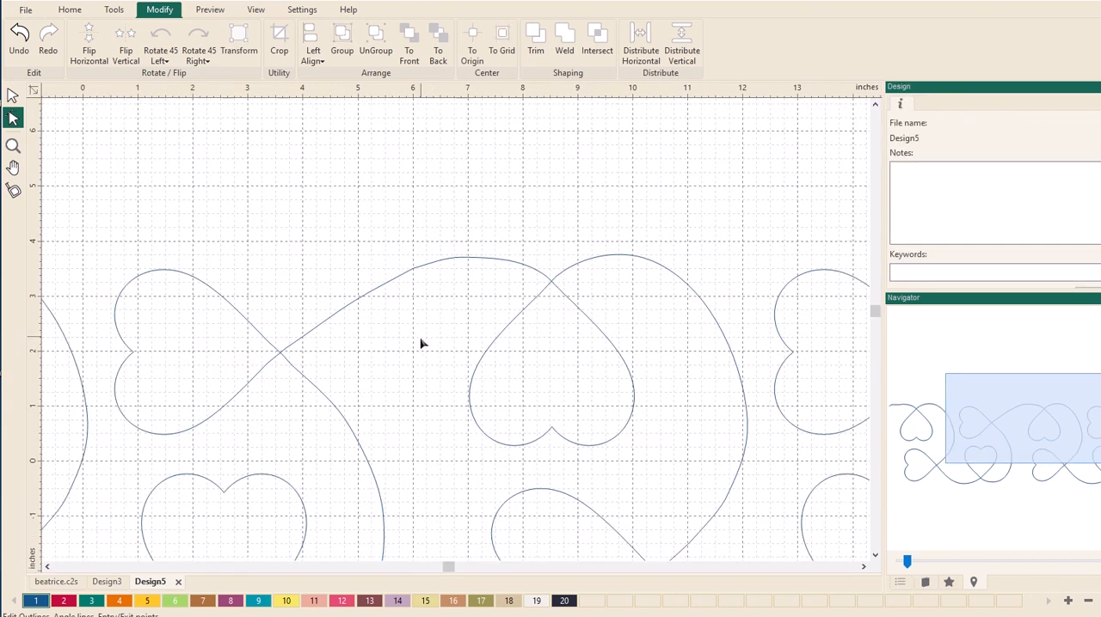
scroll(421, 365, down, 4)
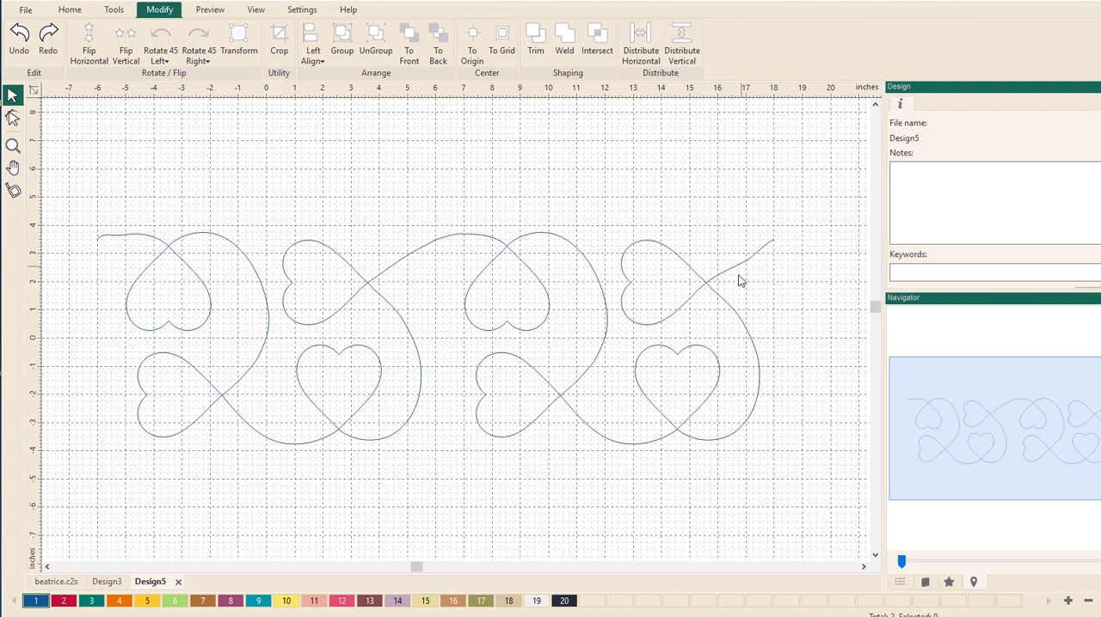
click(626, 293)
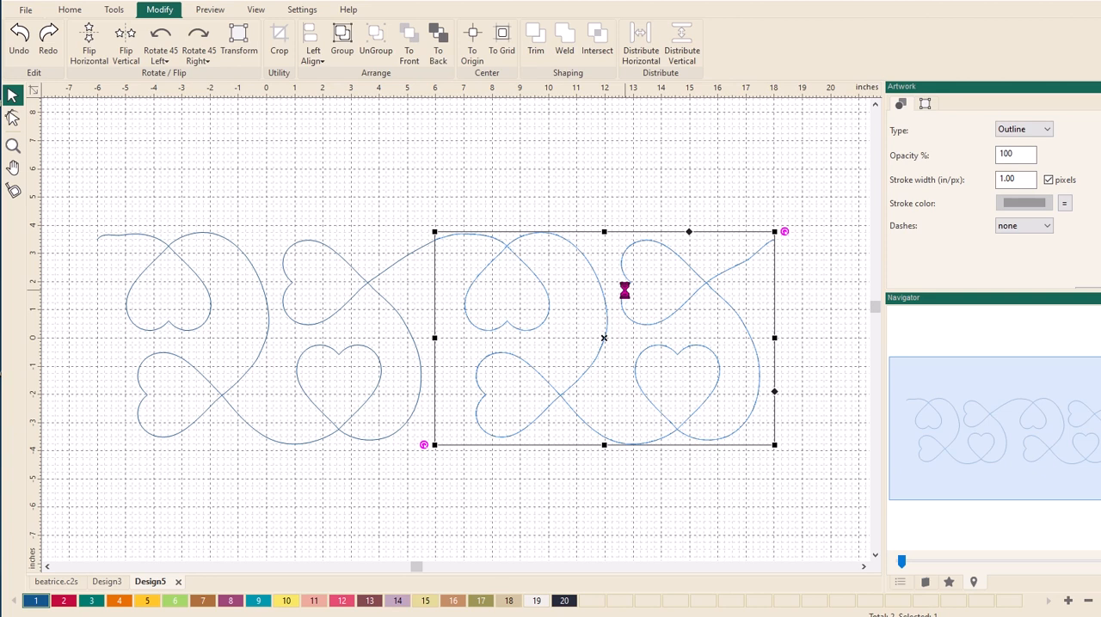
click(625, 290)
click(627, 292)
drag(629, 294, 106, 285)
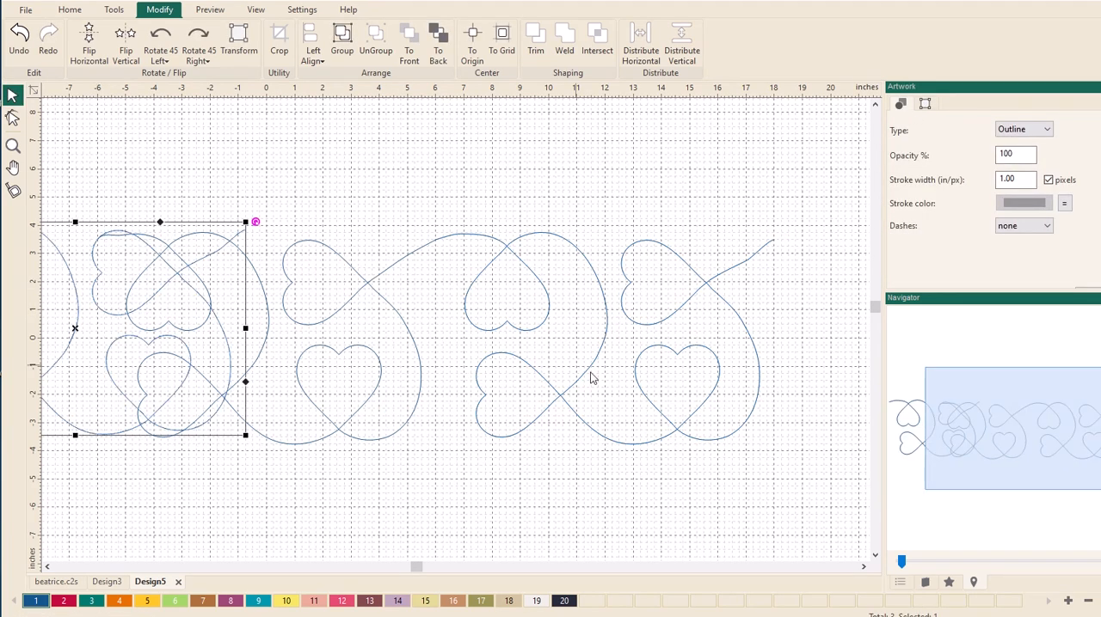
- Move the old first pattern below the row and put the new copy in its place, spanning -6 to 6 inches across
click(350, 305)
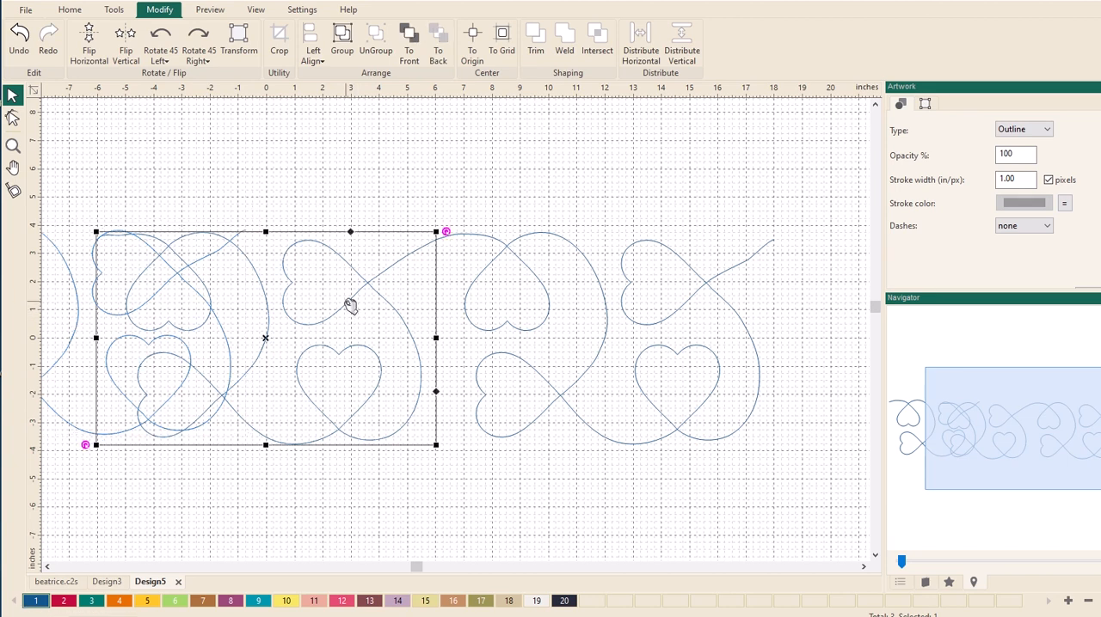
drag(350, 306, 468, 589)
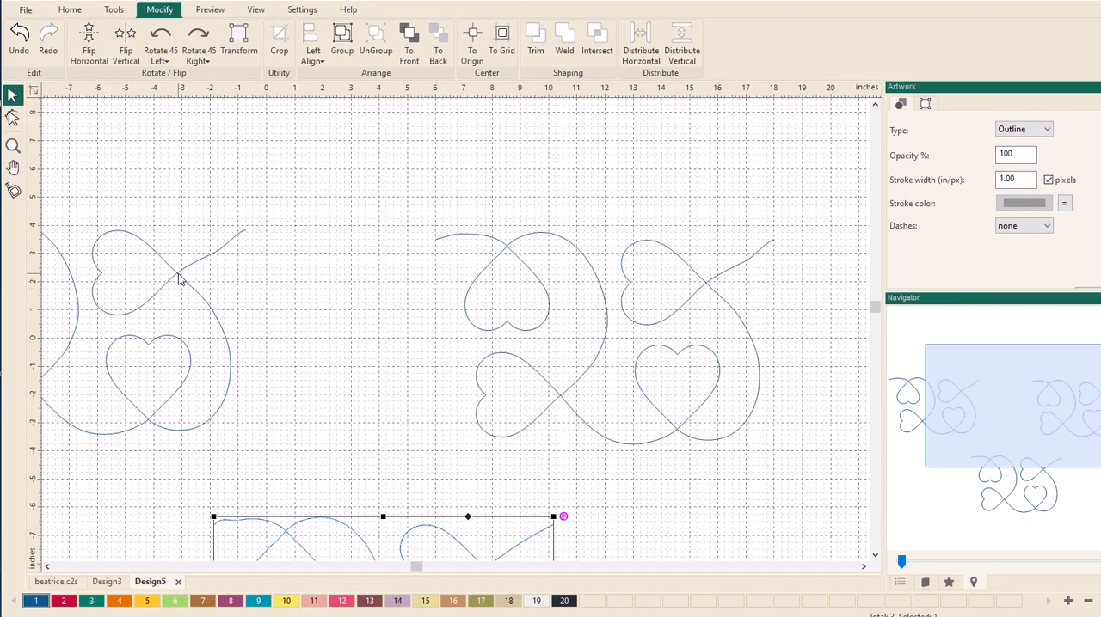
drag(179, 277, 361, 289)
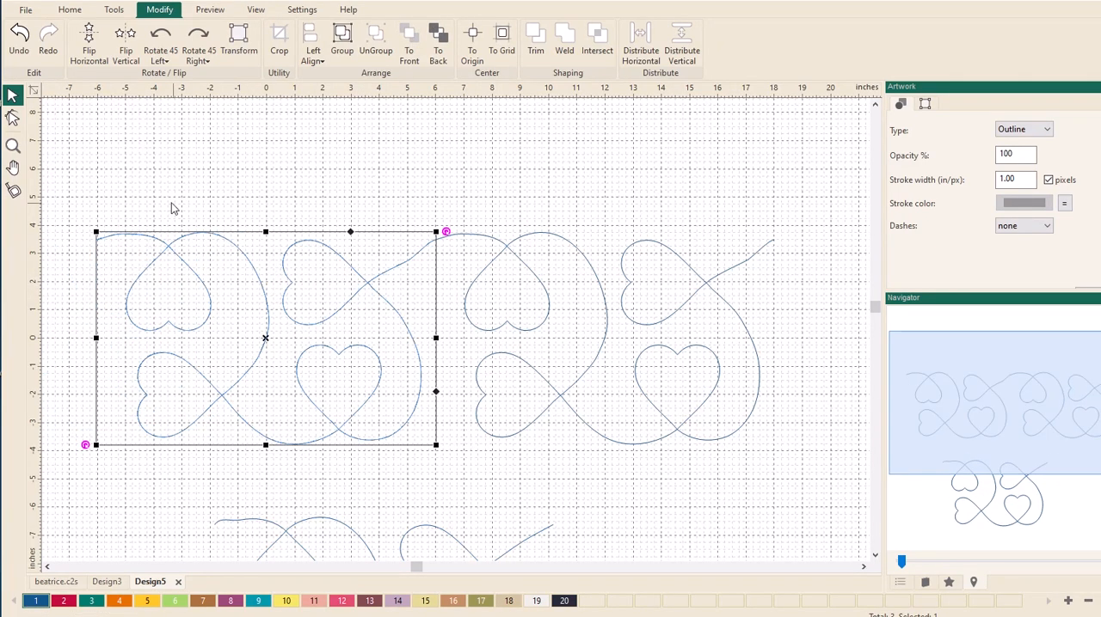
- Select the two heart patterns in the upper row and align their tops
drag(79, 175, 809, 506)
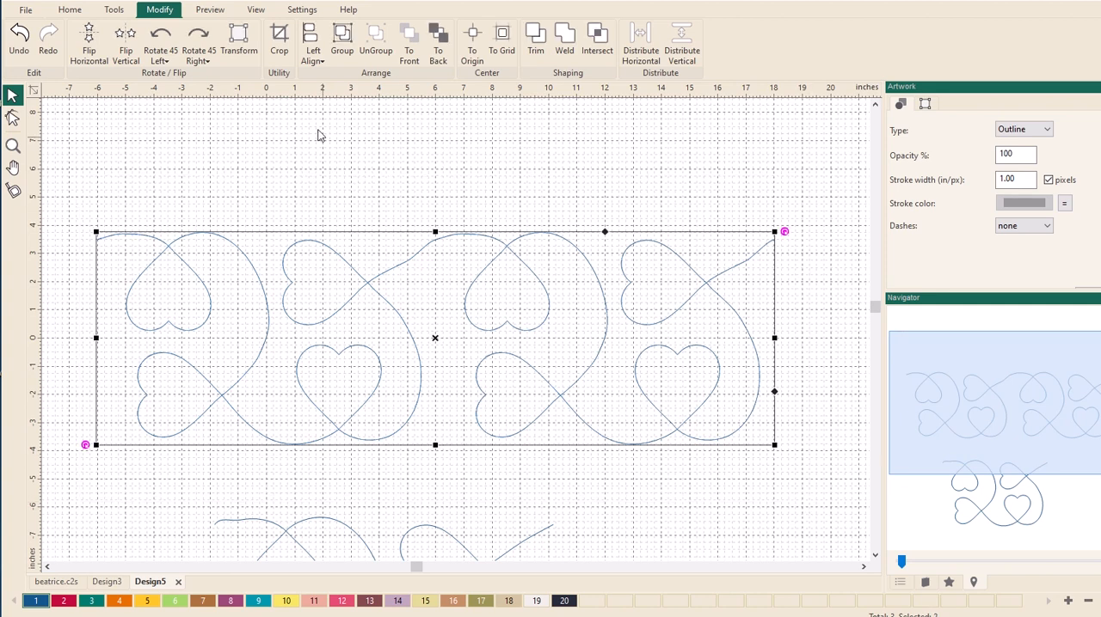
click(312, 58)
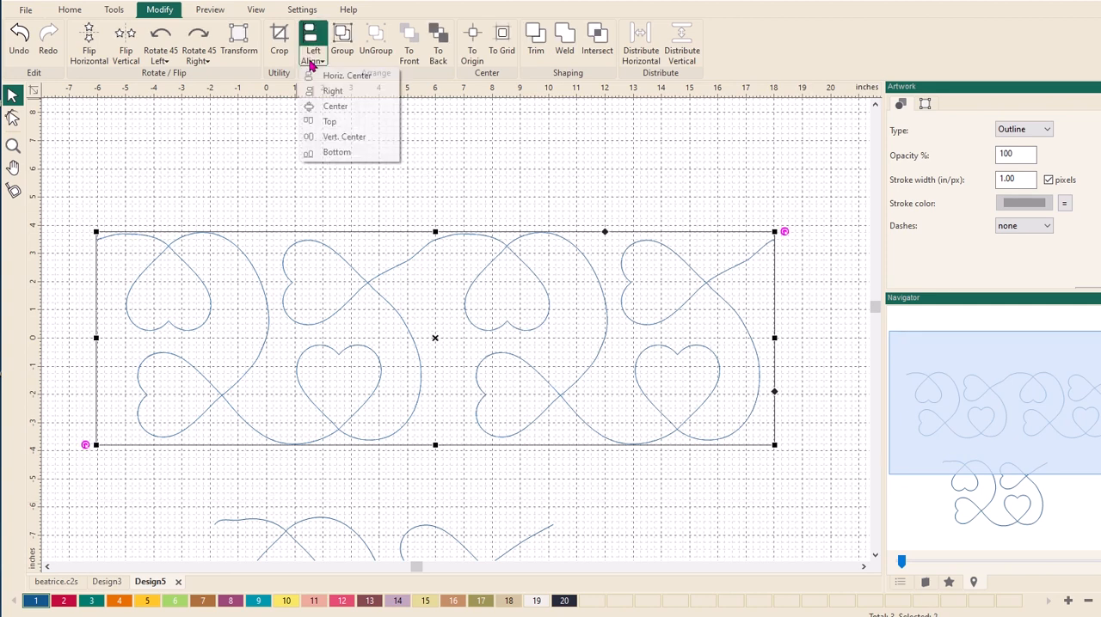
click(329, 122)
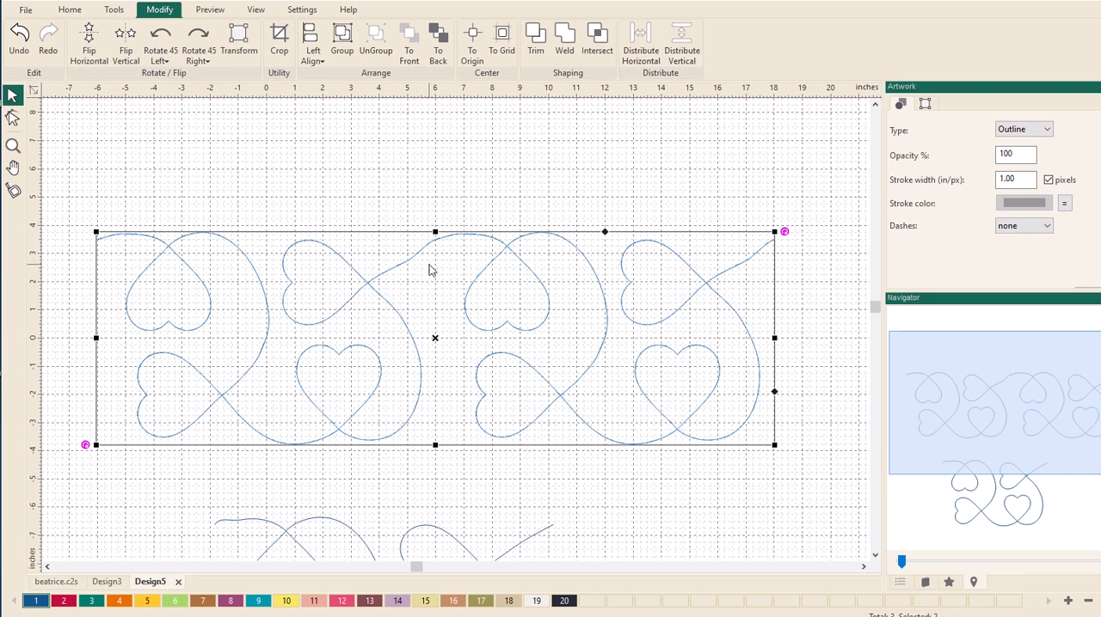
- Raise the replacement first pattern's point near 5 inches across to about 2.9 inches up to straighten its exit line
scroll(428, 265, up, 3)
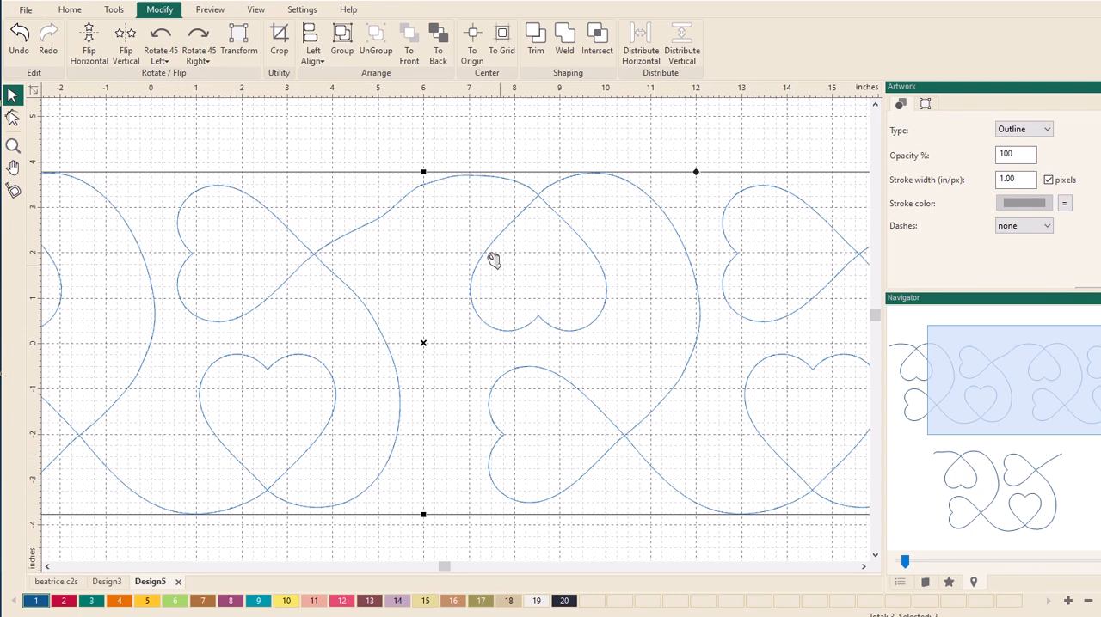
click(11, 119)
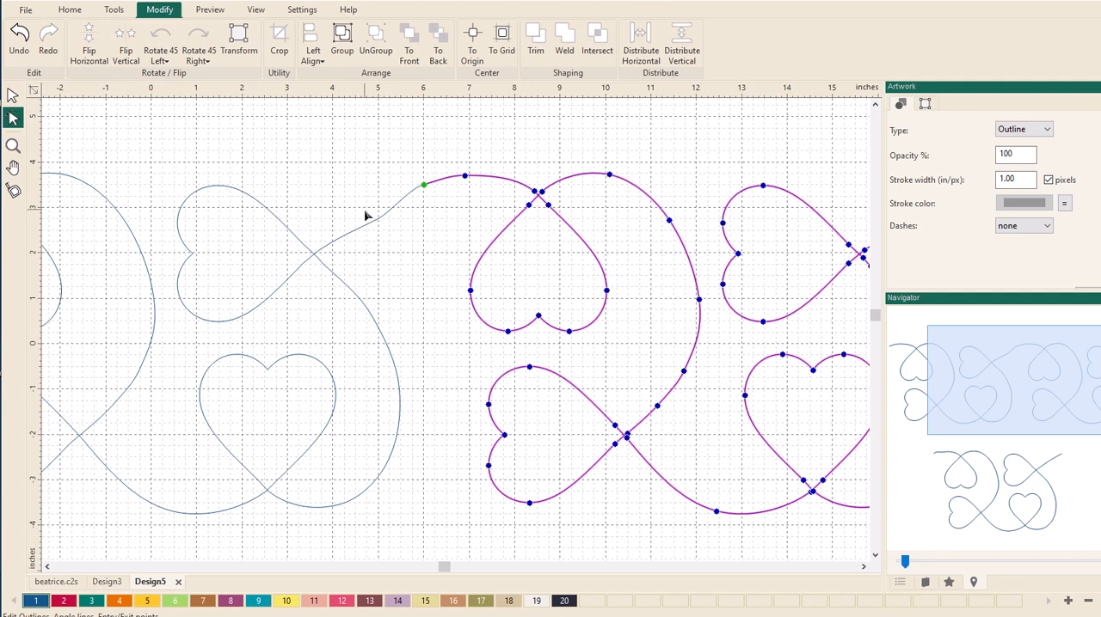
click(367, 224)
click(377, 223)
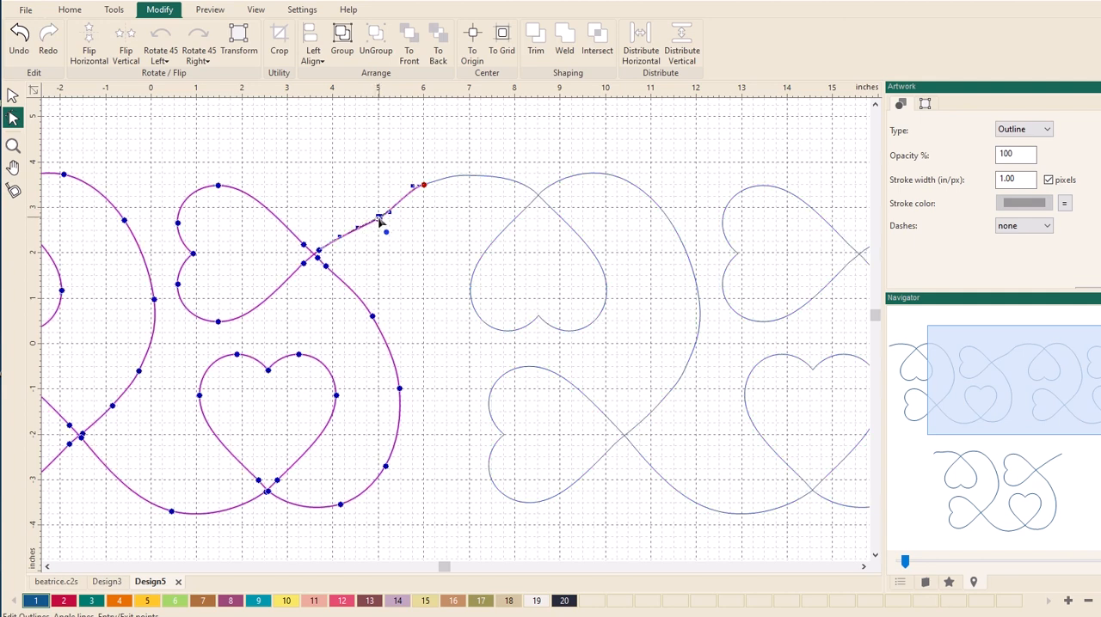
drag(375, 214, 374, 212)
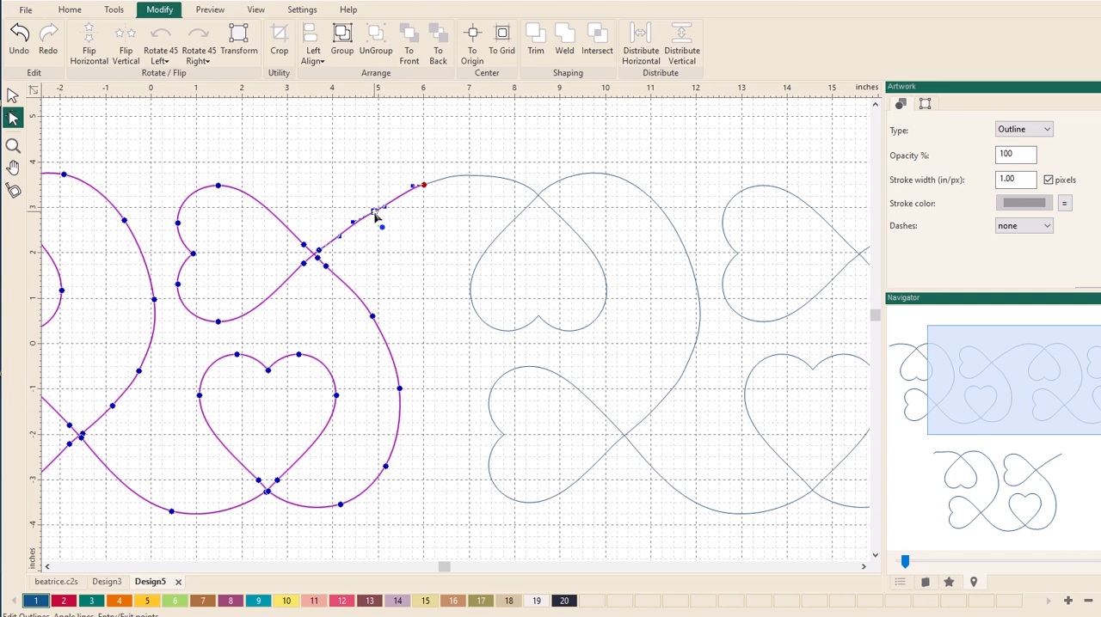
- Convert the replacement pattern's exit point and the point before it to Smooth, and finish editing its outline
click(424, 189)
right_click(424, 188)
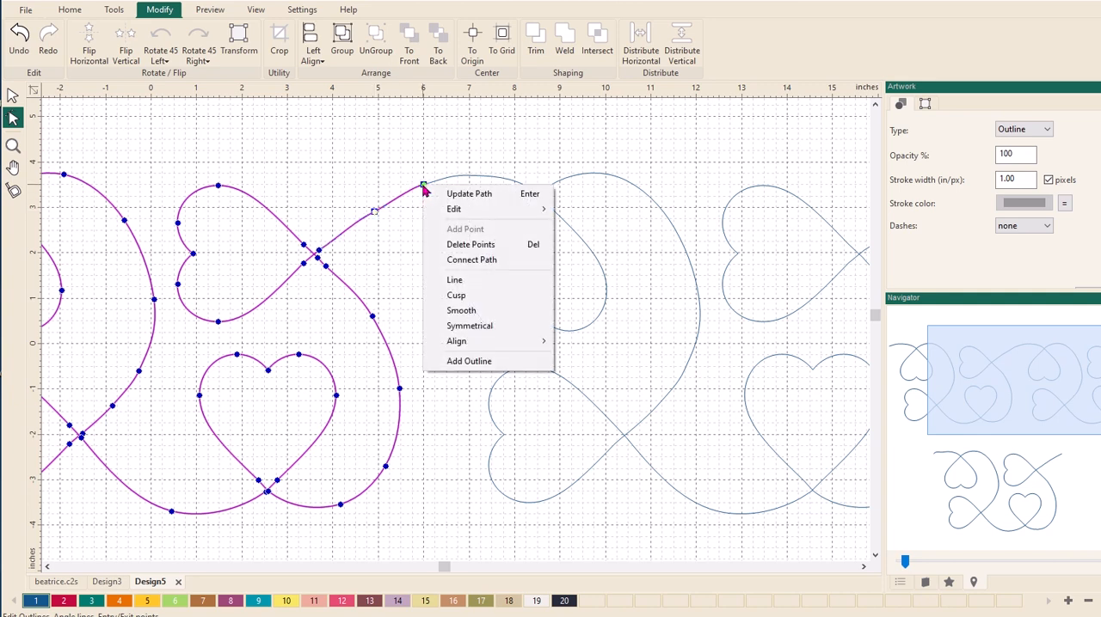
click(434, 311)
click(423, 255)
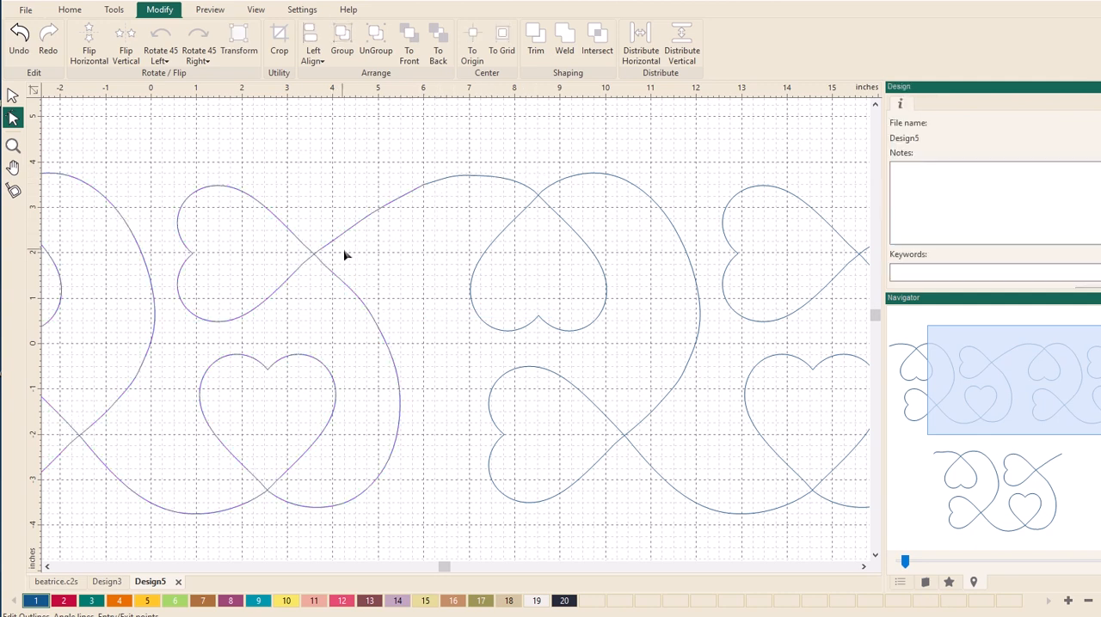
scroll(430, 217, down, 3)
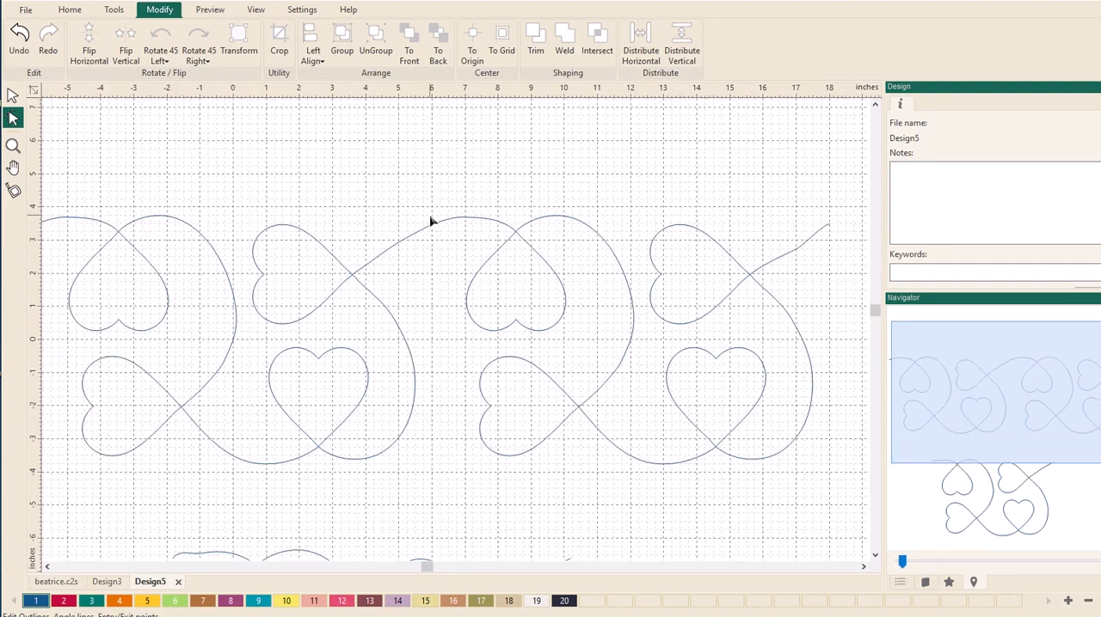
- Preview the corrected first pattern repeated 3 across and 3 down with zero spacing, and leave the preview without applying the repeat
scroll(436, 220, down, 2)
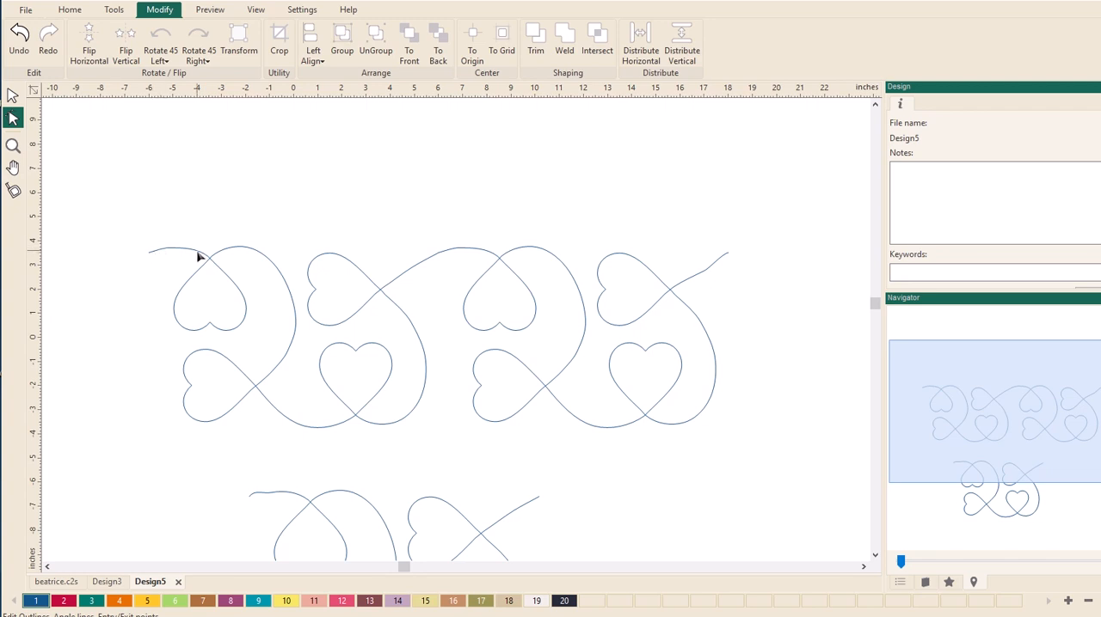
click(314, 298)
click(13, 95)
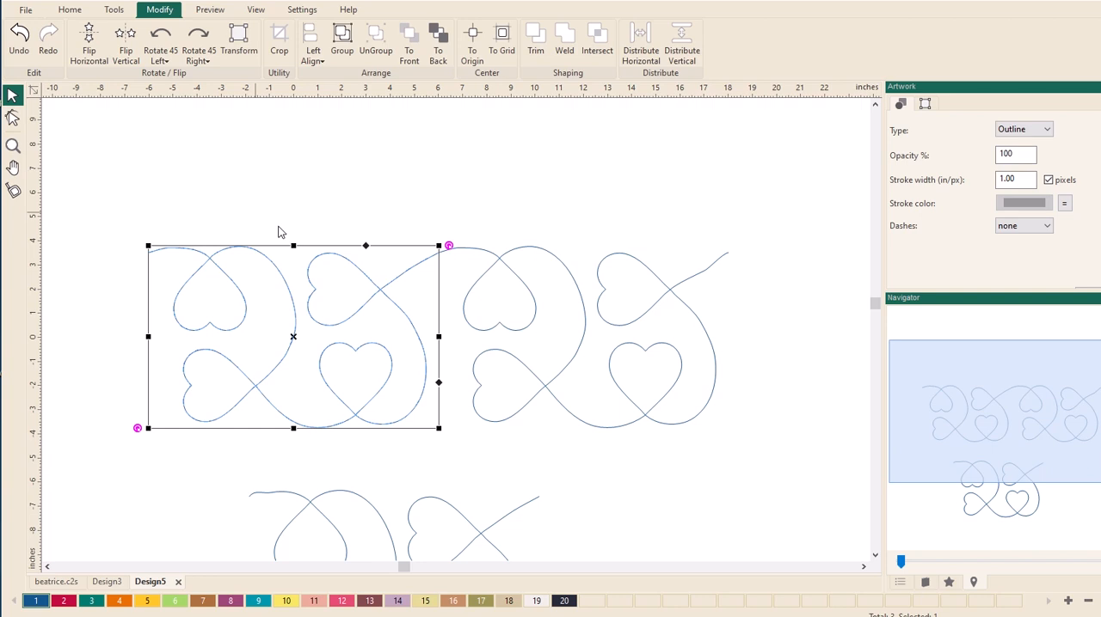
click(126, 13)
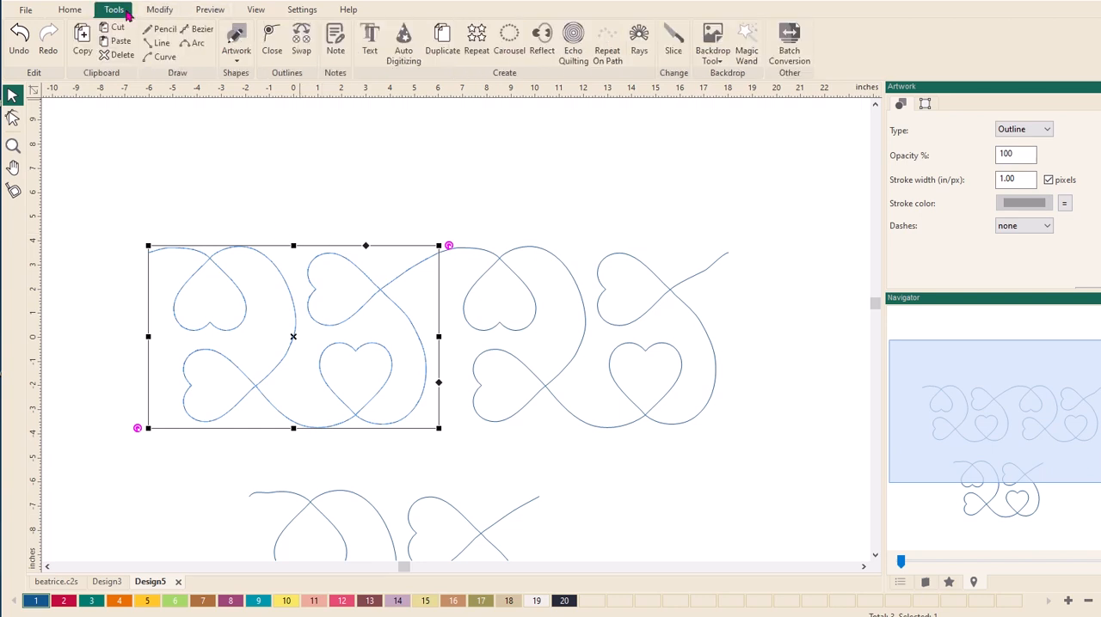
click(478, 39)
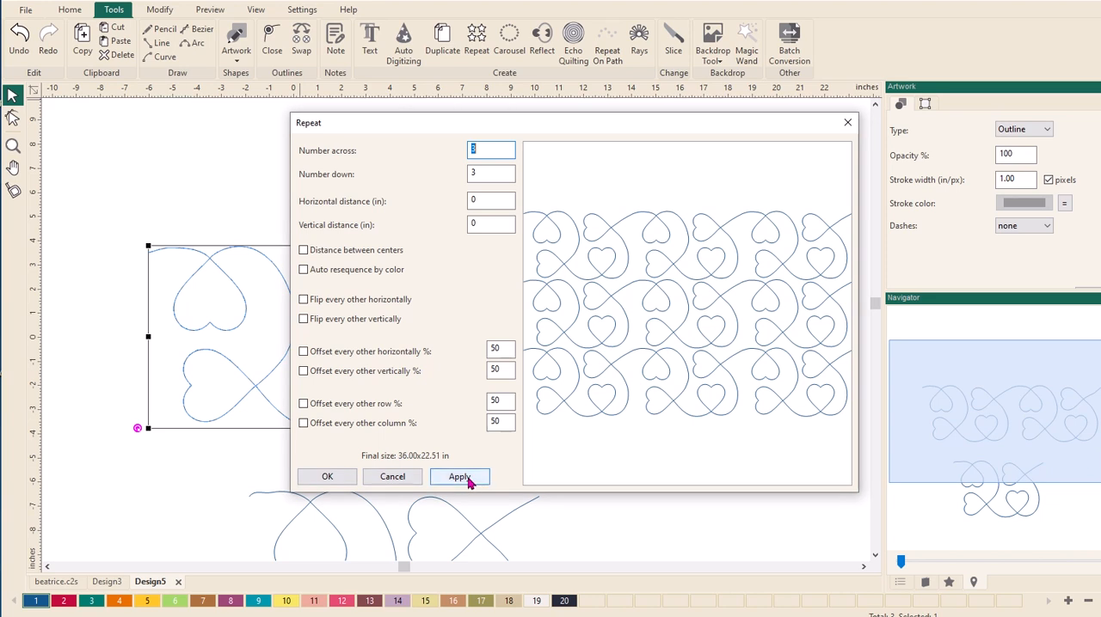
click(393, 477)
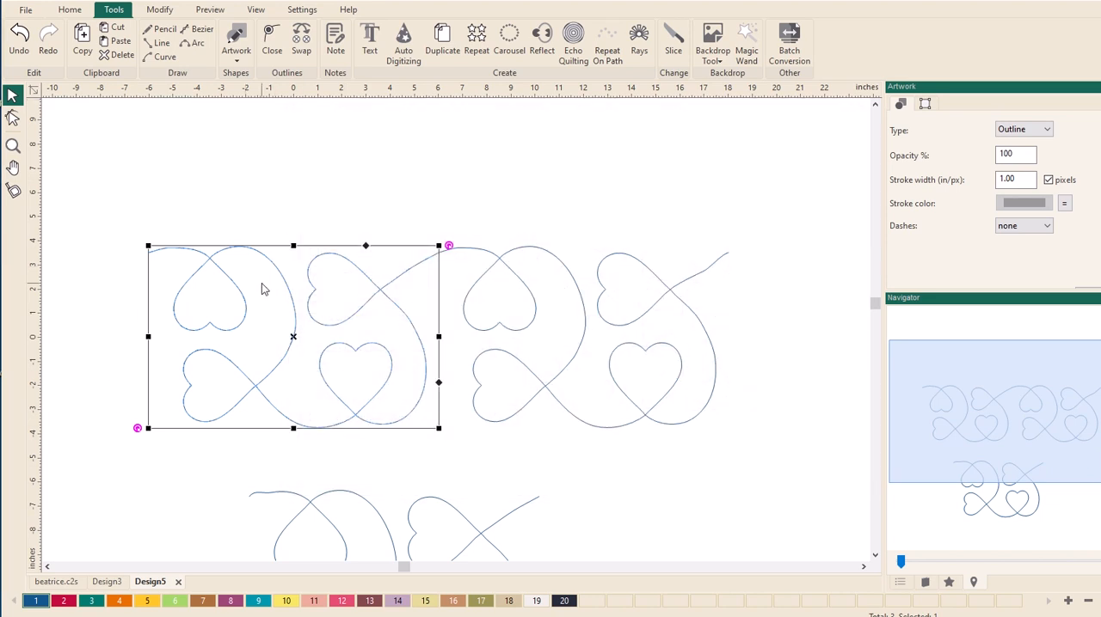
- Copy the corrected heart pattern into a new blank design
click(24, 12)
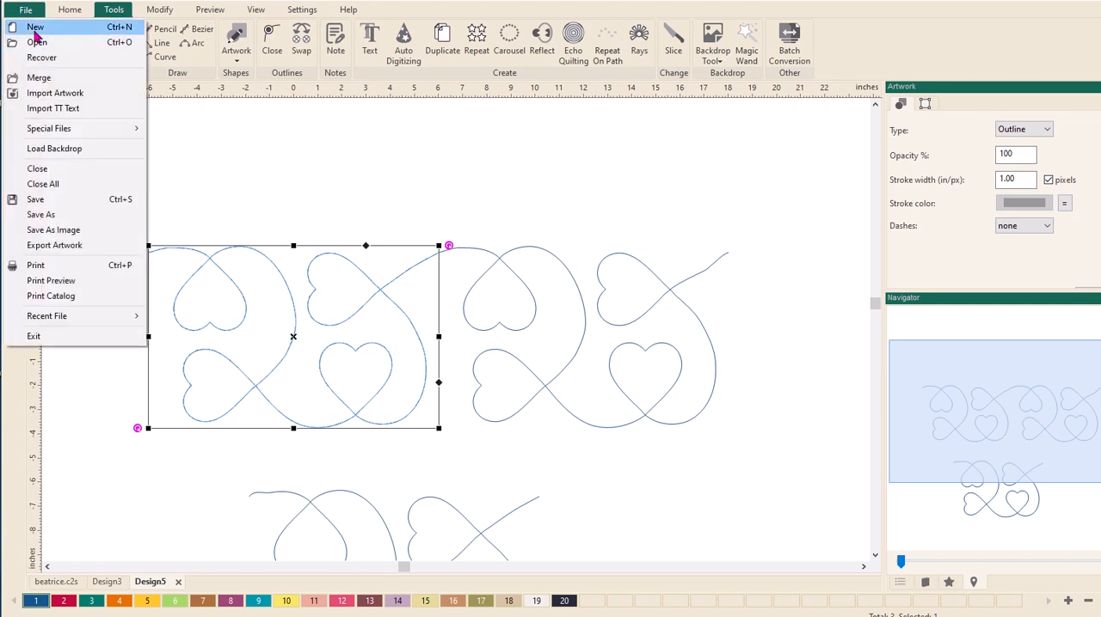
click(35, 26)
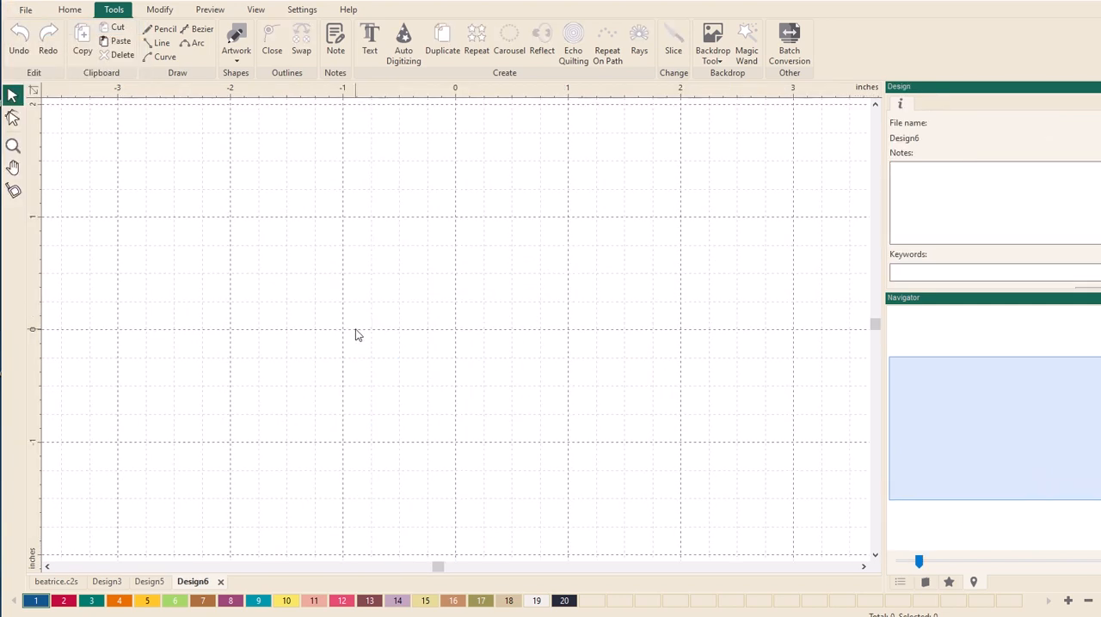
key(ctrl+v)
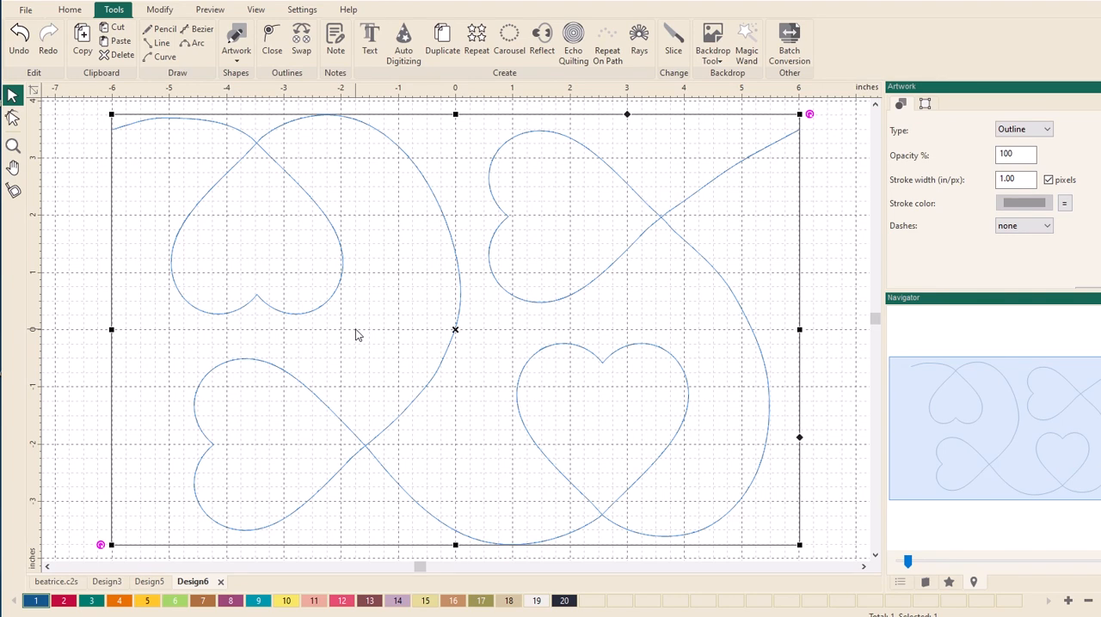
scroll(350, 336, down, 3)
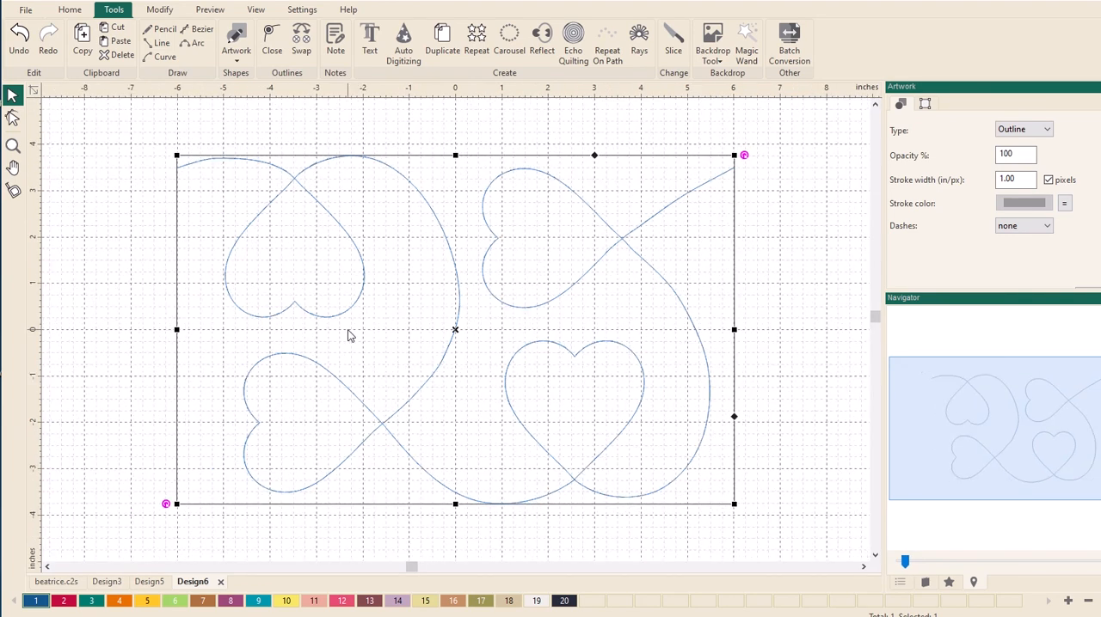
scroll(353, 335, down, 1)
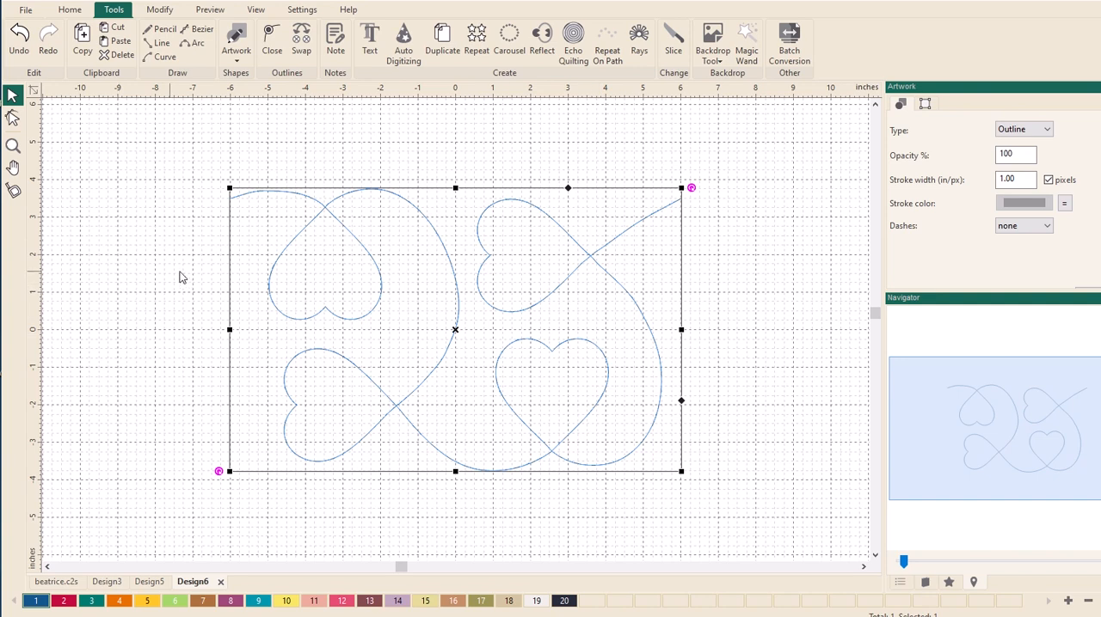
- Convert the five points on the long curve linking the upper-left heart to the lower-left heart to Smooth
click(12, 118)
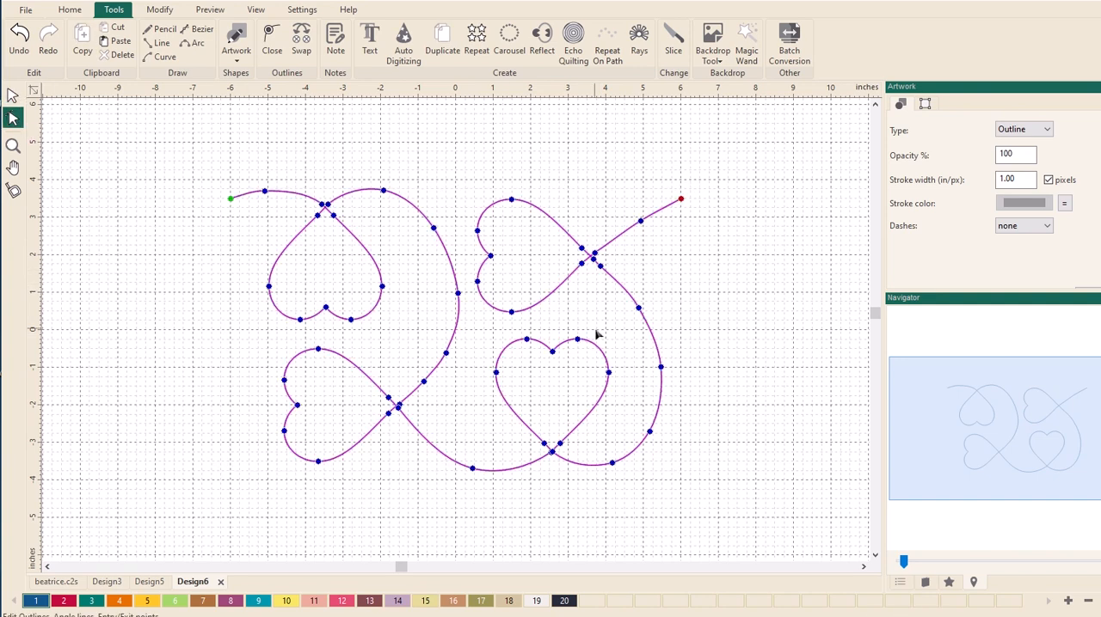
click(647, 322)
drag(642, 304, 635, 301)
click(684, 434)
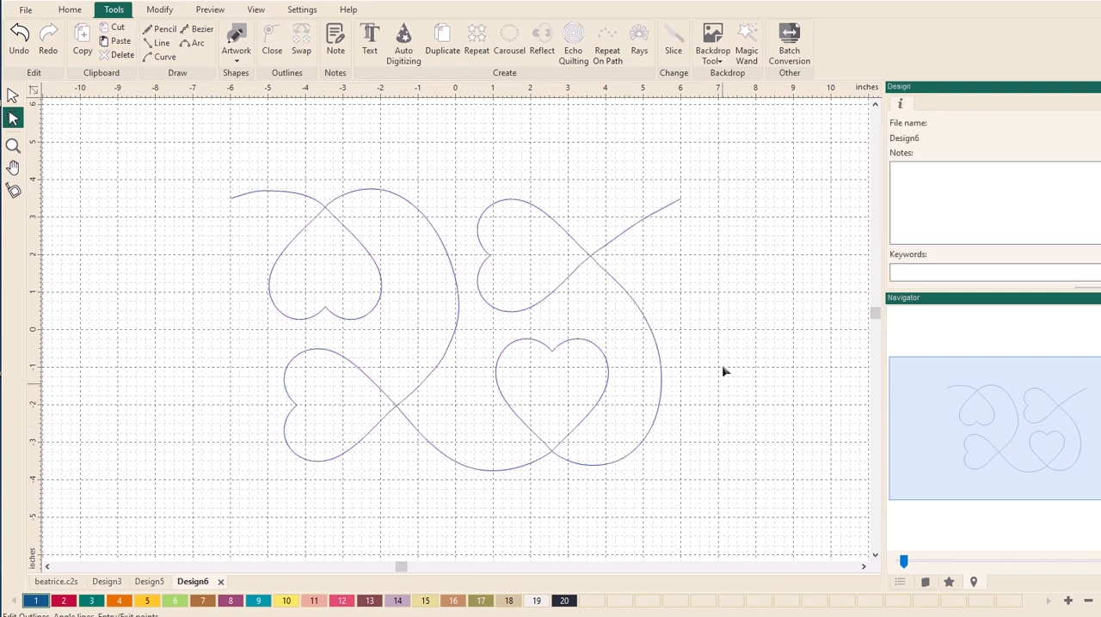
click(438, 239)
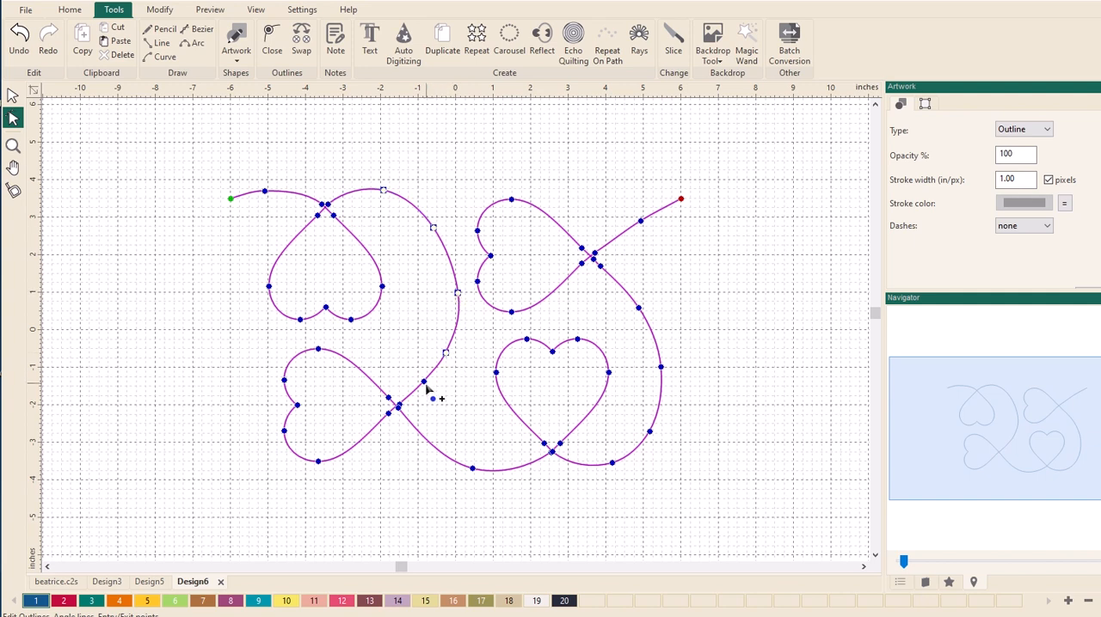
right_click(460, 296)
click(478, 405)
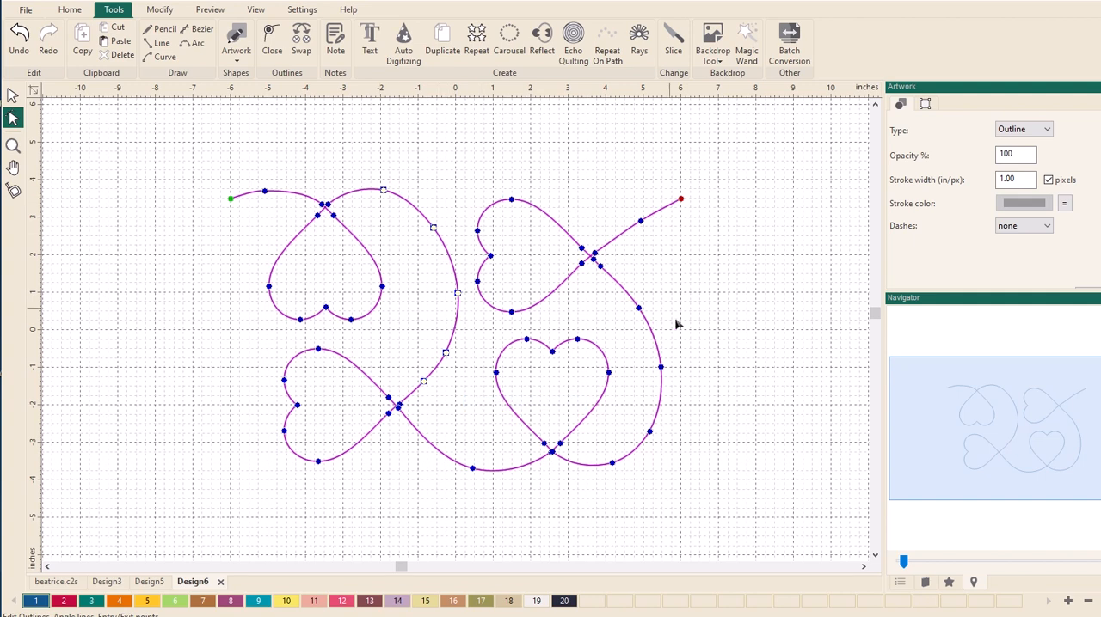
- Convert the four points on the outer curve wrapping around the lower-right heart to Smooth
click(642, 315)
click(660, 387)
click(622, 467)
right_click(649, 437)
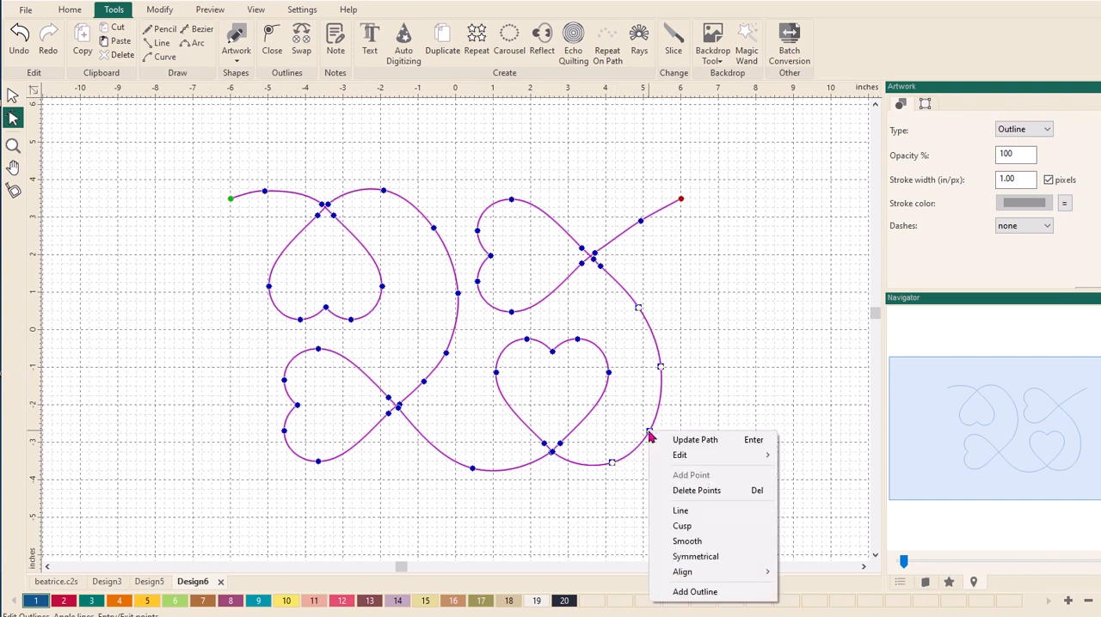
click(663, 542)
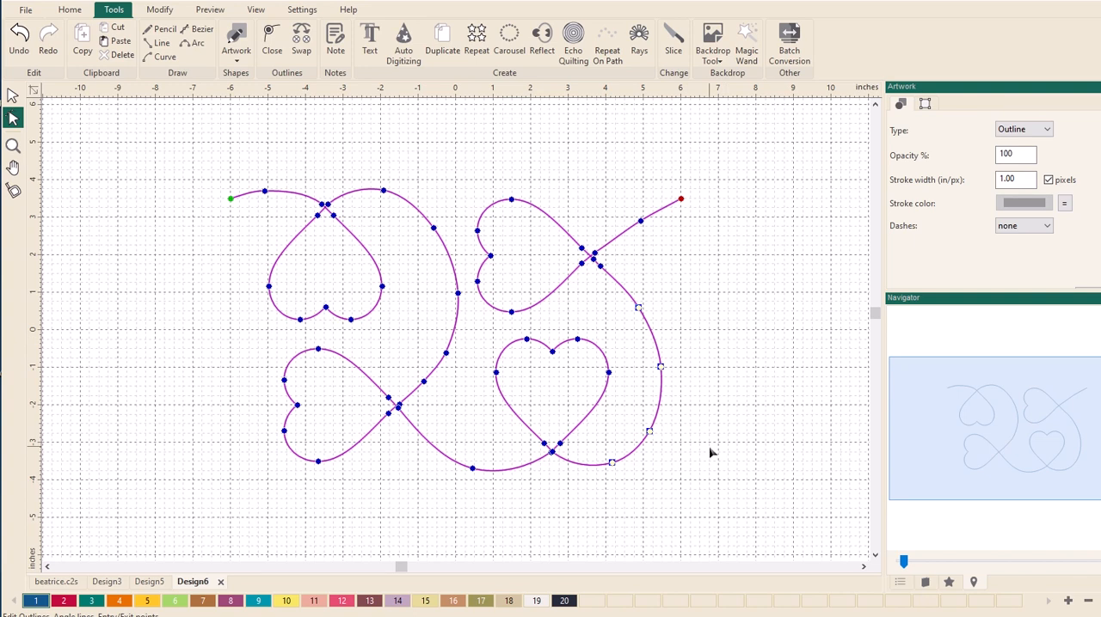
scroll(165, 326, down, 5)
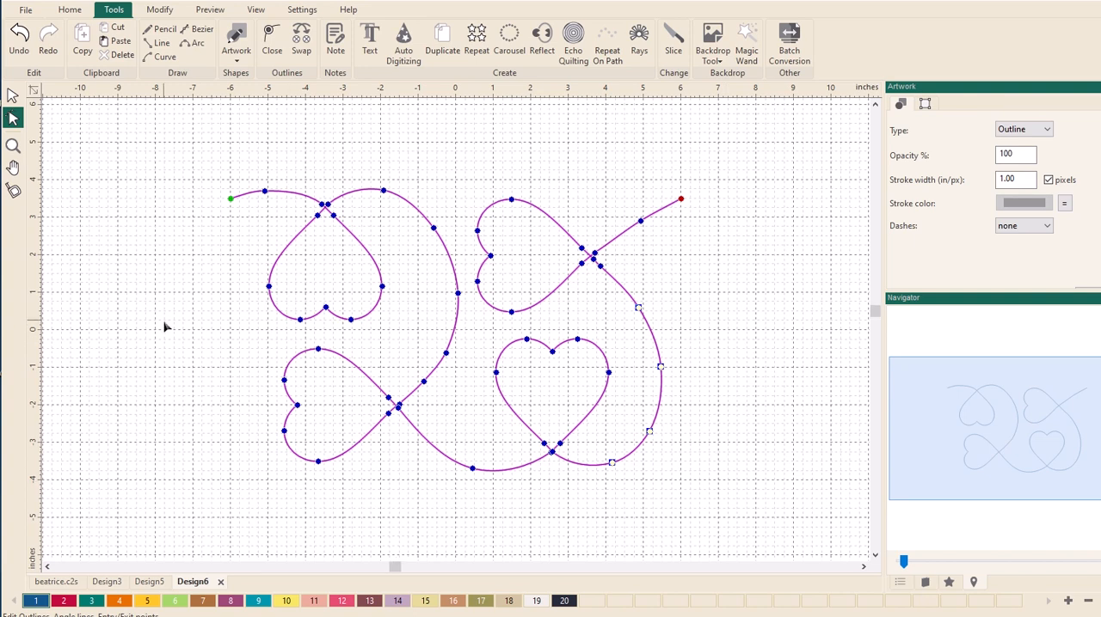